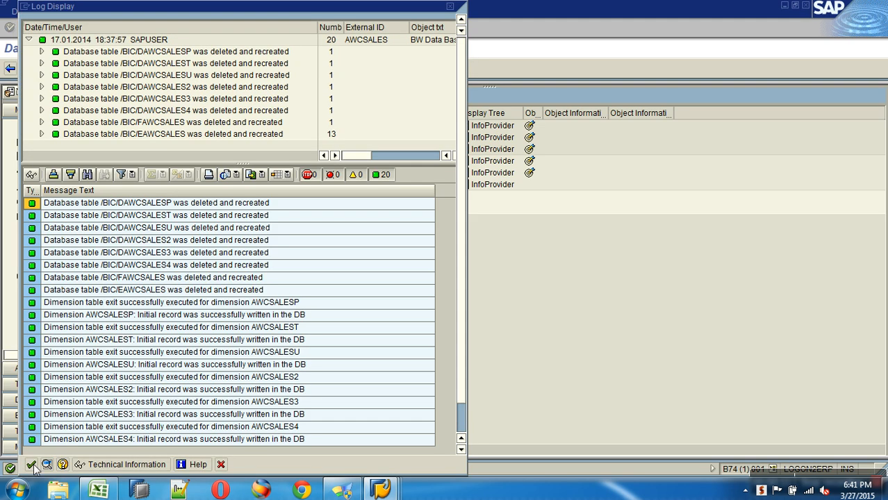
# Step: Open the 20 PSA records of ZAWSALES_TRAN load request 311 through Manage and PSA Maintenance
pyautogui.click(31, 465)
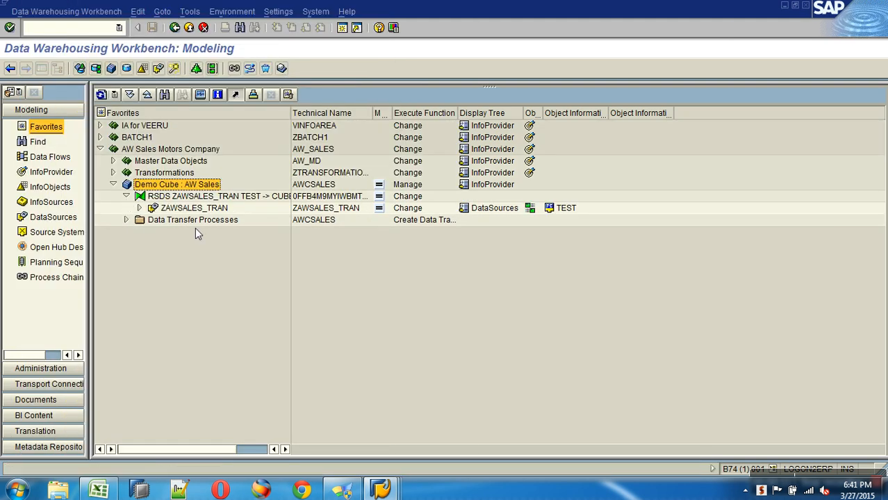
pyautogui.rightClick(195, 208)
pyautogui.click(235, 335)
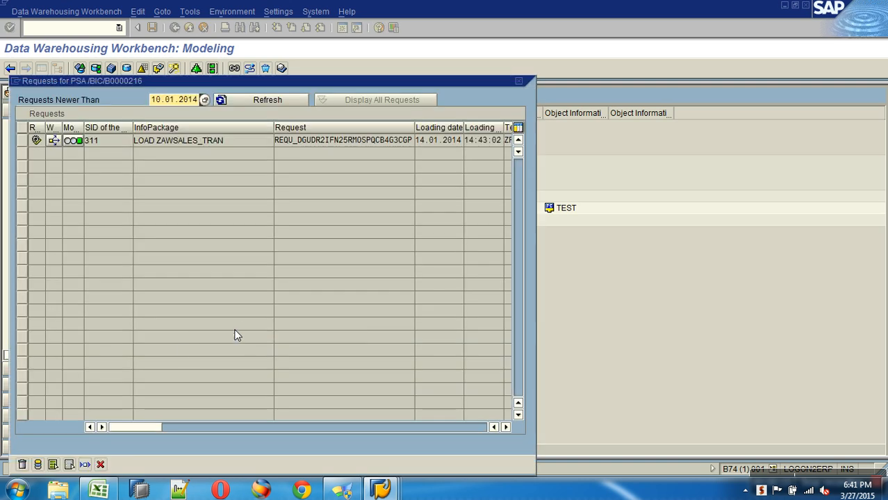
pyautogui.click(23, 141)
pyautogui.click(53, 464)
pyautogui.click(13, 406)
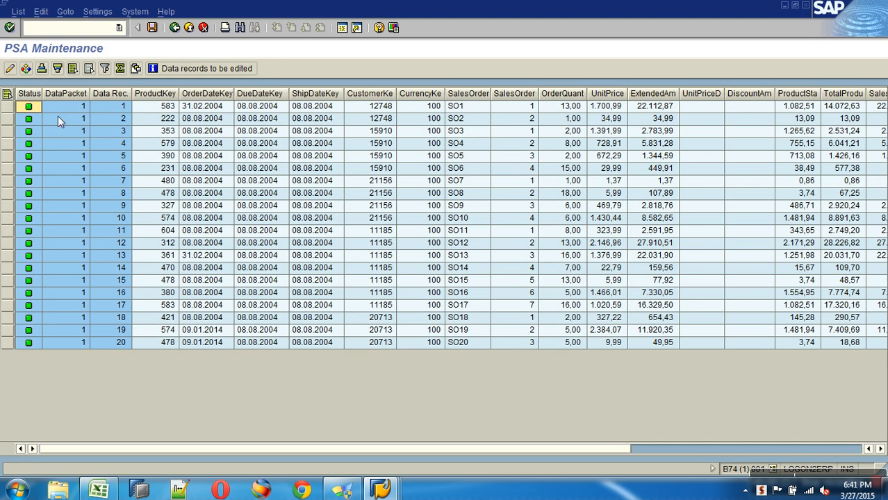
# Step: Change PSA record 1's OrderDateKey from 31.02.2004 to 01.03.2004
pyautogui.click(9, 109)
pyautogui.click(10, 68)
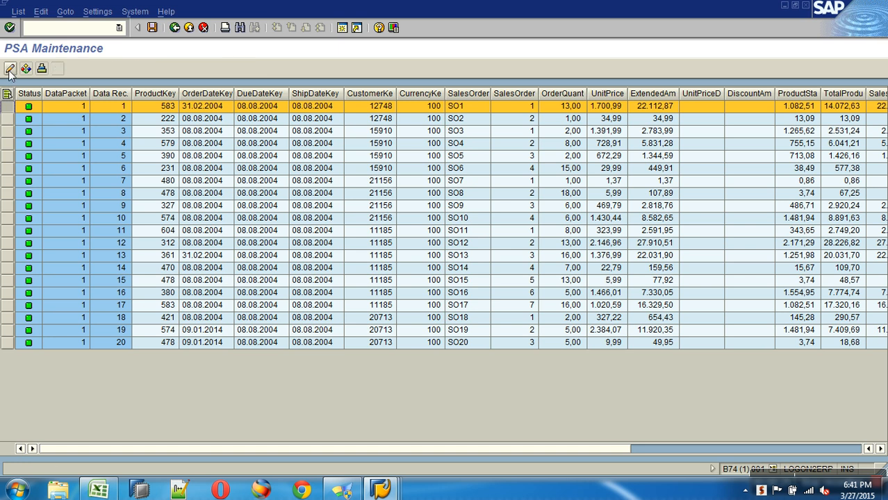
pyautogui.press('Tab')
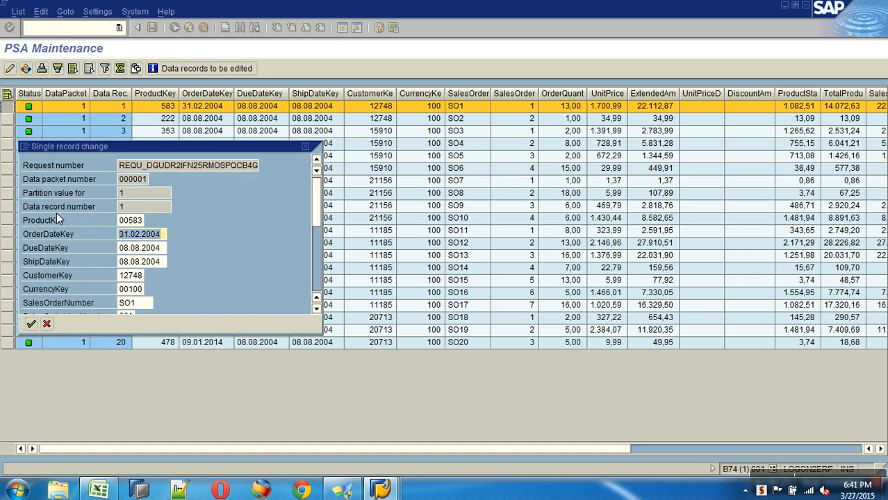
pyautogui.press('BackSpace')
pyautogui.click(143, 320)
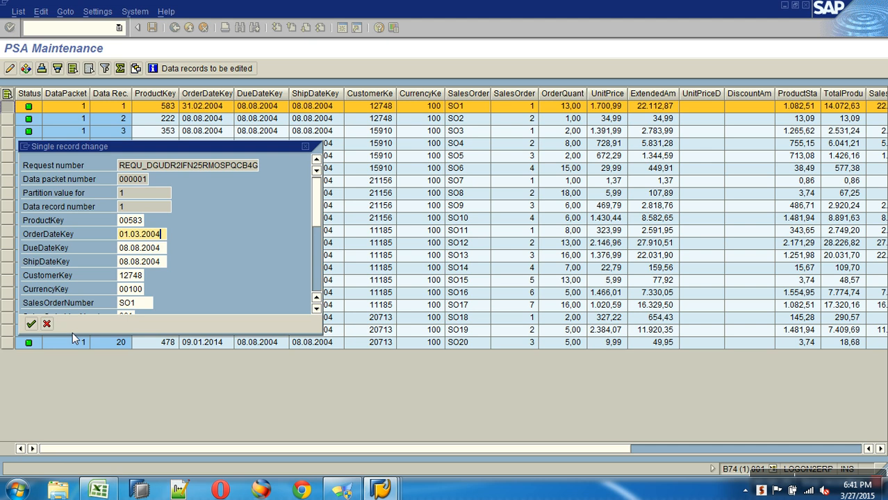
pyautogui.click(31, 324)
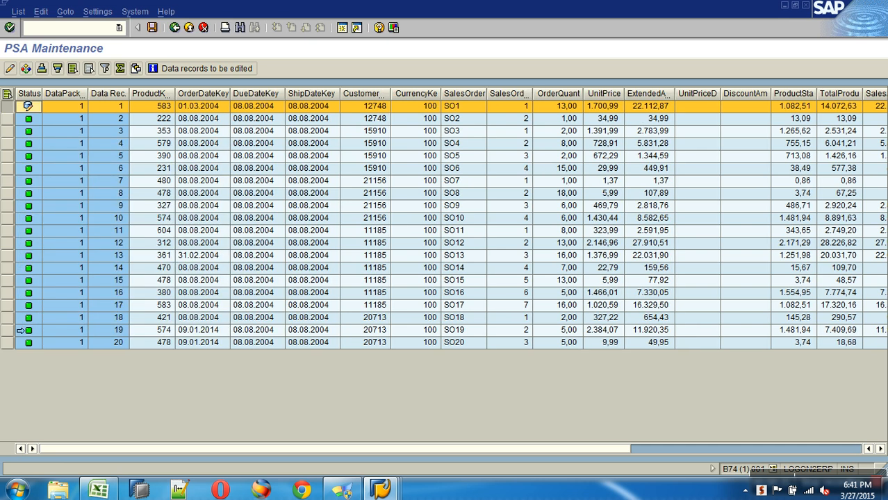
# Step: Change record 13's order date to 01.03.2004, save the PSA data and go back
pyautogui.click(23, 256)
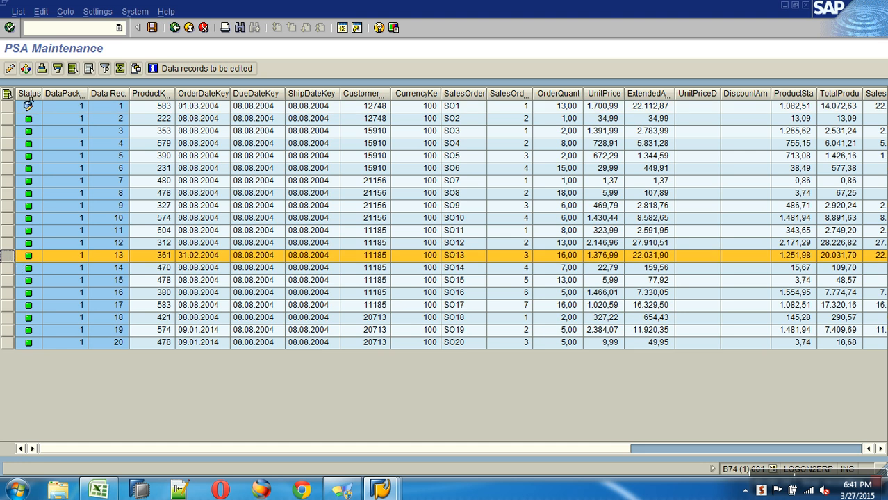
pyautogui.click(11, 69)
pyautogui.moveTo(165, 236); pyautogui.dragTo(93, 230)
pyautogui.press('BackSpace')
pyautogui.click(144, 245)
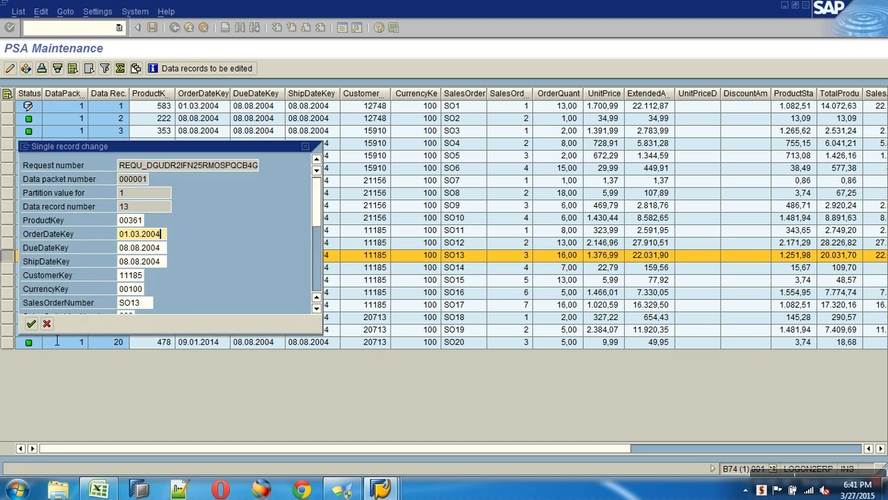
pyautogui.click(32, 324)
pyautogui.click(152, 28)
pyautogui.click(173, 32)
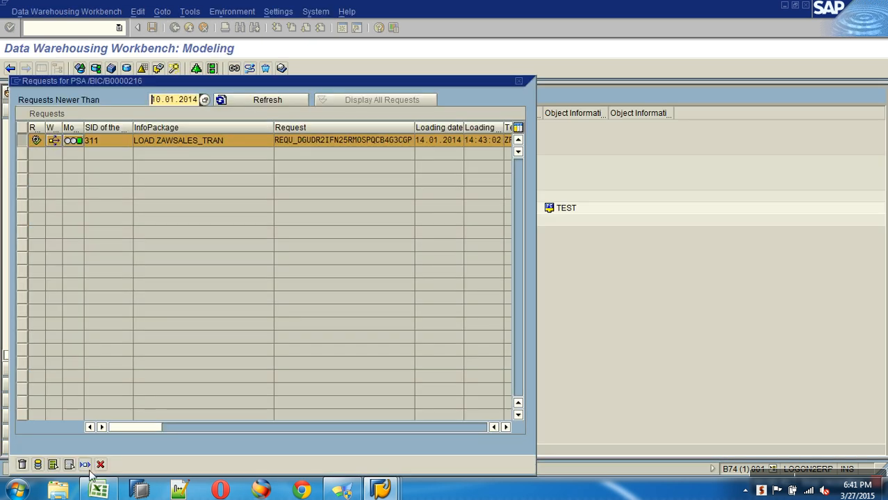
# Step: Refresh the modeling tree and check the Demo Cube : AW Sales management view
pyautogui.click(100, 465)
pyautogui.click(101, 95)
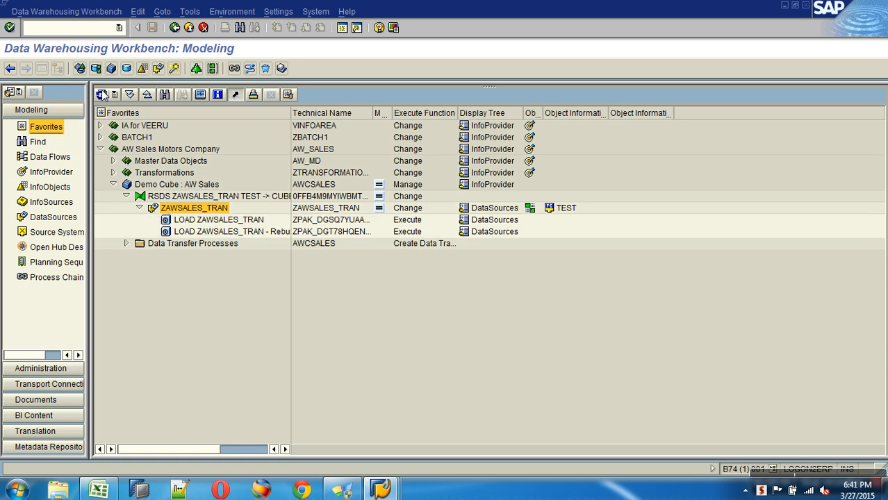
pyautogui.click(125, 244)
pyautogui.rightClick(154, 184)
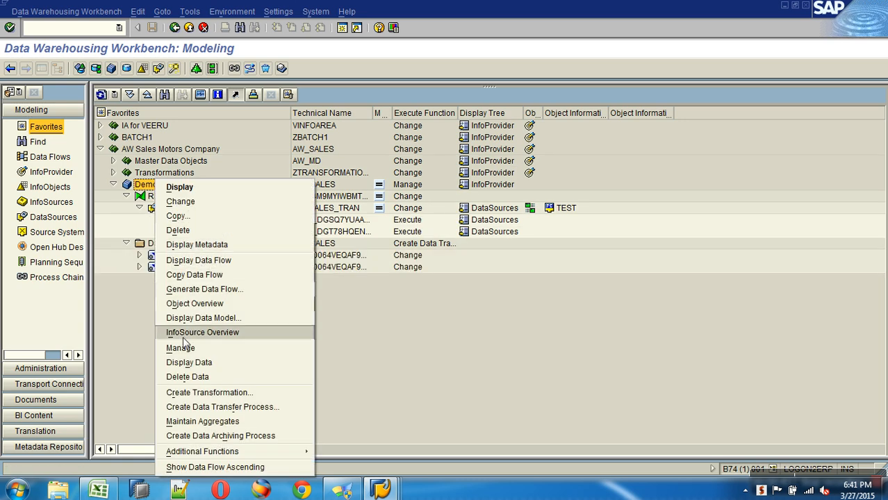
pyautogui.click(194, 344)
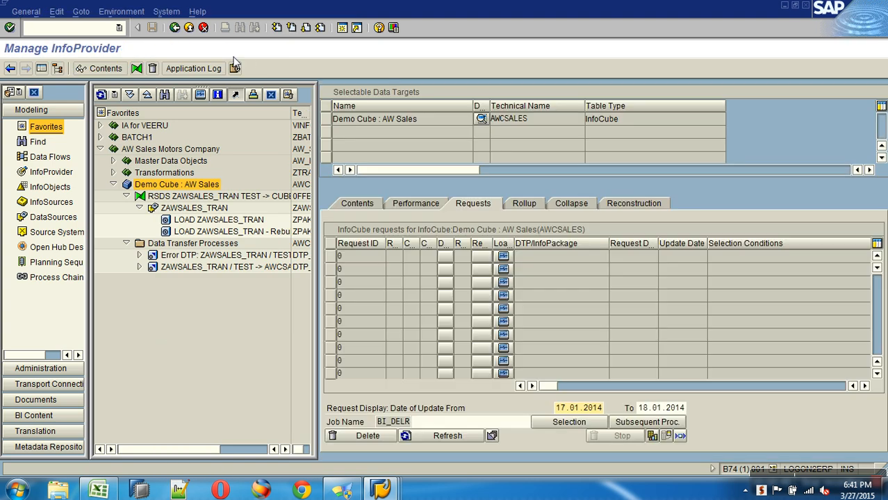
pyautogui.click(175, 27)
# Step: Execute the ZAWSALES_TRAN / TEST -> AWCSALES DTP and refresh request 376 in the monitor
pyautogui.click(224, 270)
pyautogui.doubleClick(224, 275)
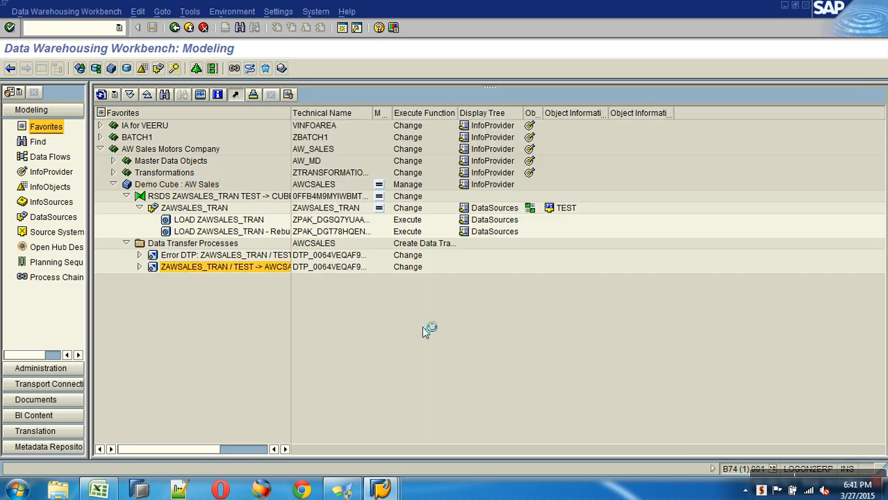
pyautogui.click(624, 271)
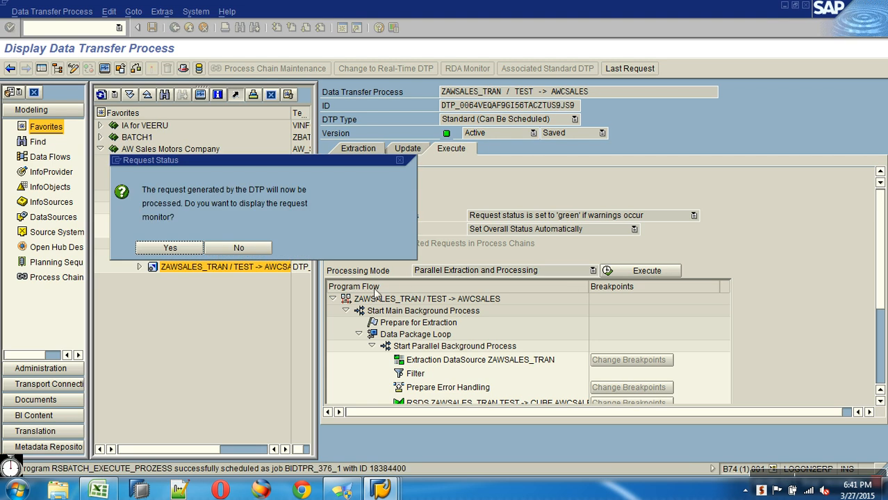
pyautogui.click(187, 251)
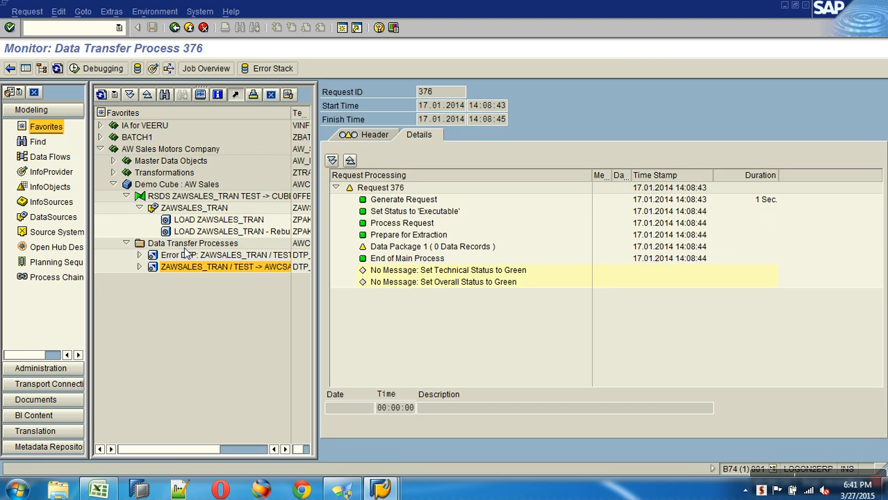
pyautogui.click(57, 68)
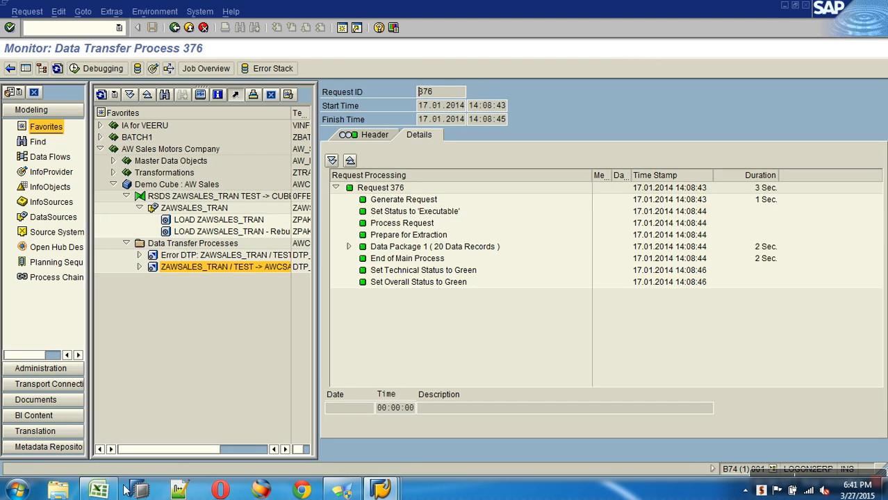
pyautogui.click(16, 490)
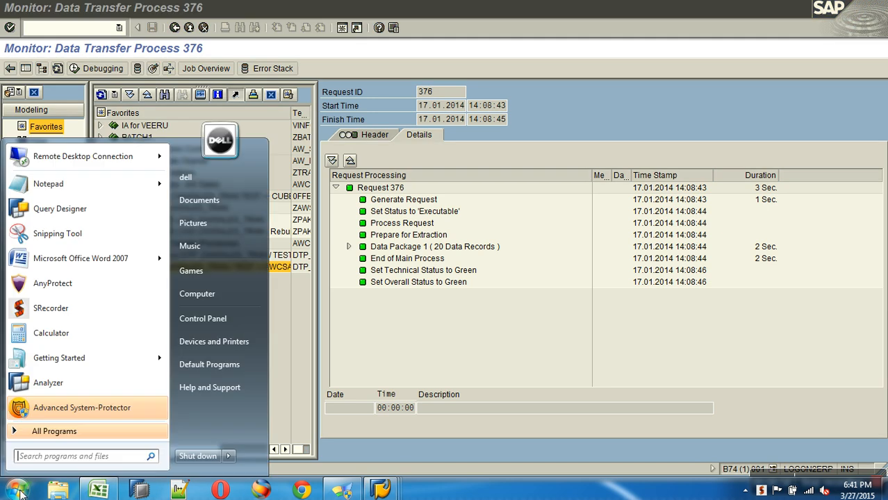
# Step: Start BEx Query Designer and log on to SAP BI Sandbox (Qbex) with the account password
pyautogui.click(61, 209)
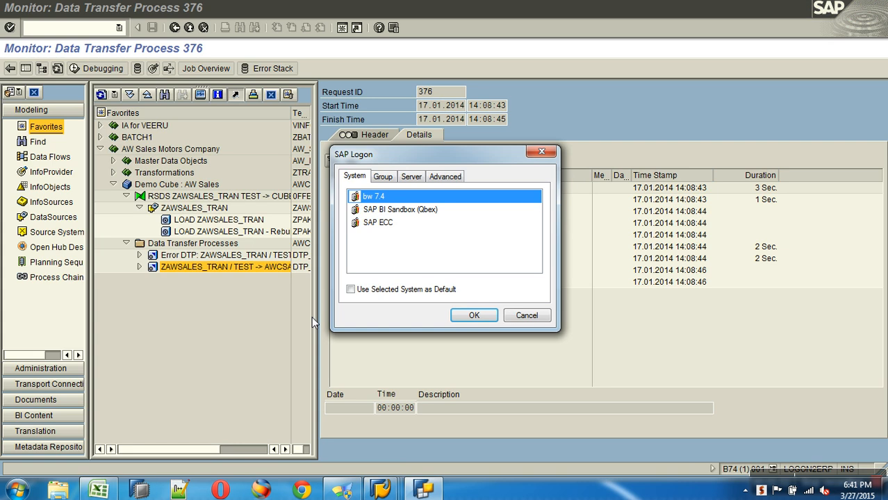
pyautogui.click(412, 209)
pyautogui.click(474, 316)
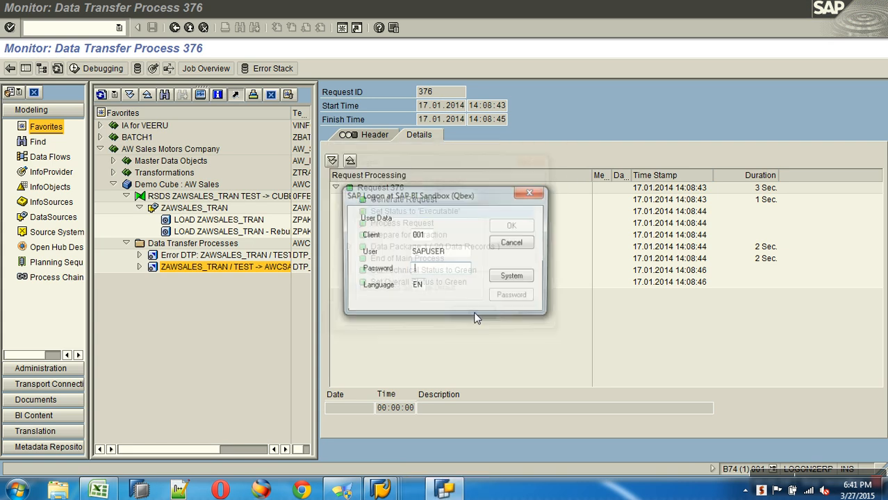
pyautogui.write('••')
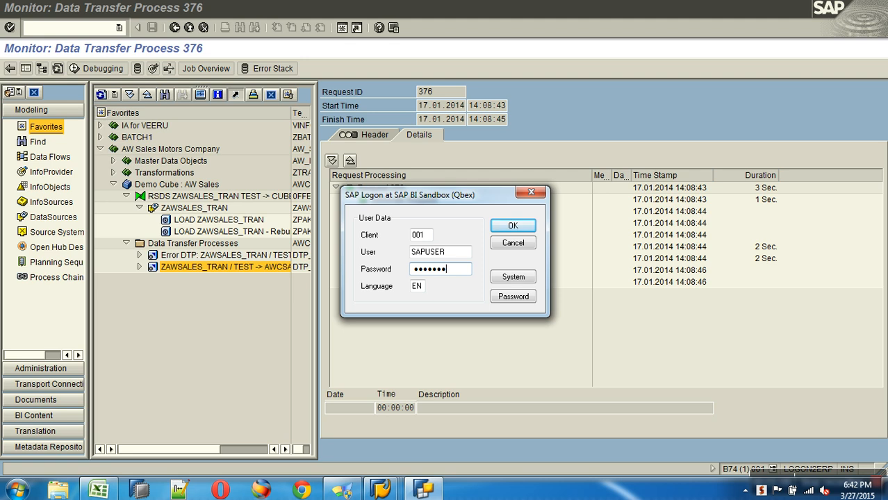
pyautogui.click(512, 226)
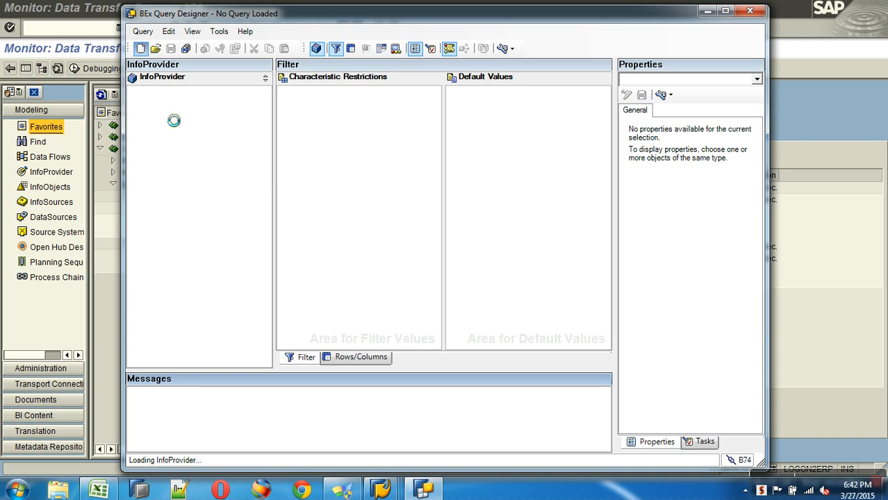
pyautogui.click(109, 292)
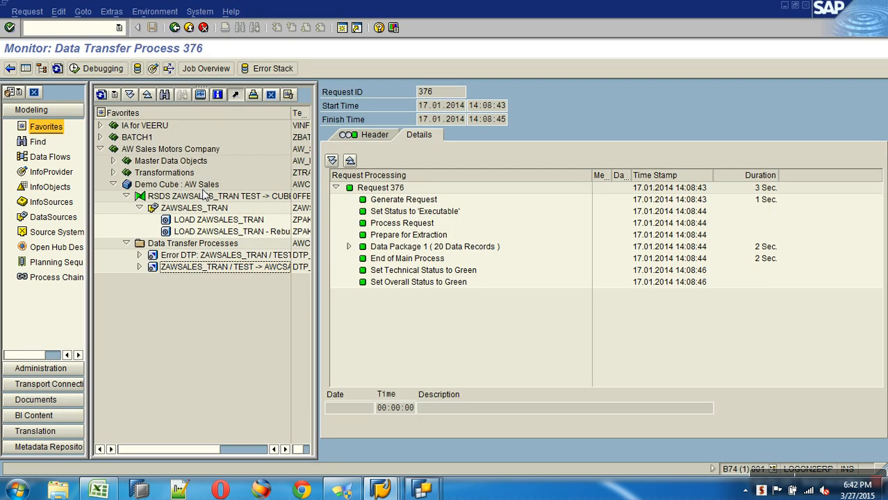
# Step: Search for and select the AWCSALES InfoProvider for the new query
pyautogui.moveTo(421, 490)
pyautogui.click(498, 425)
pyautogui.click(304, 171)
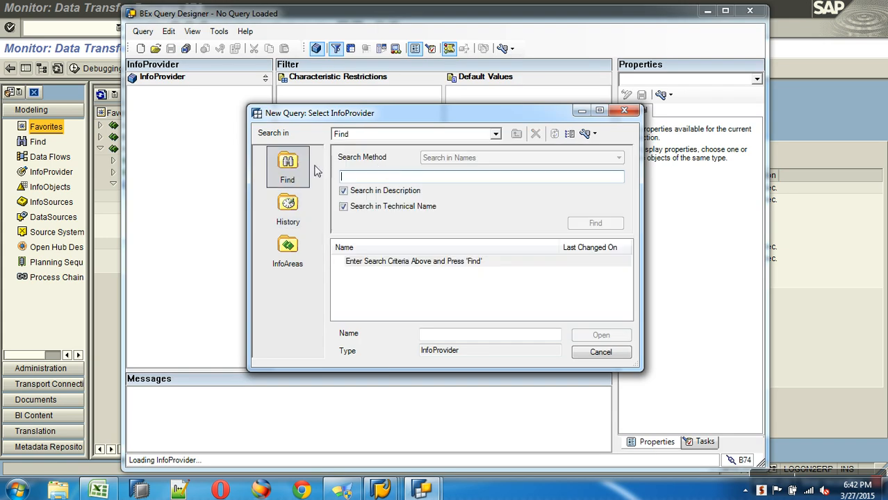
pyautogui.write('awc')
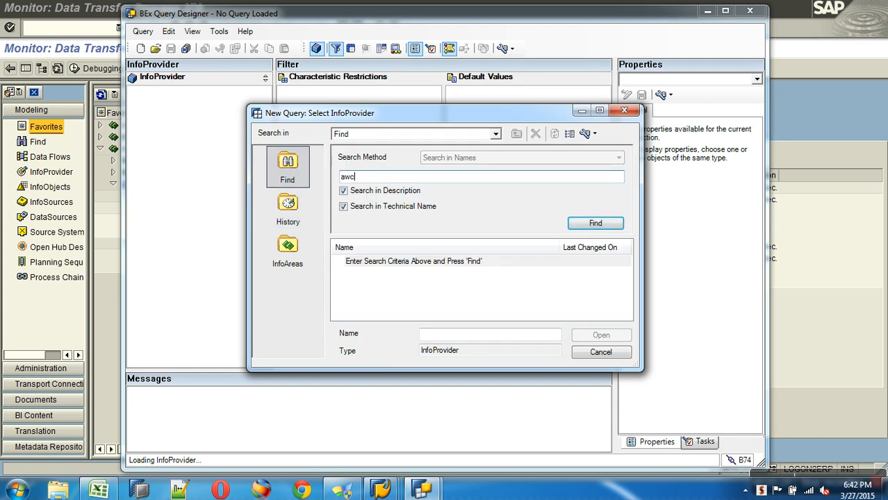
pyautogui.write('sales')
pyautogui.press('Return')
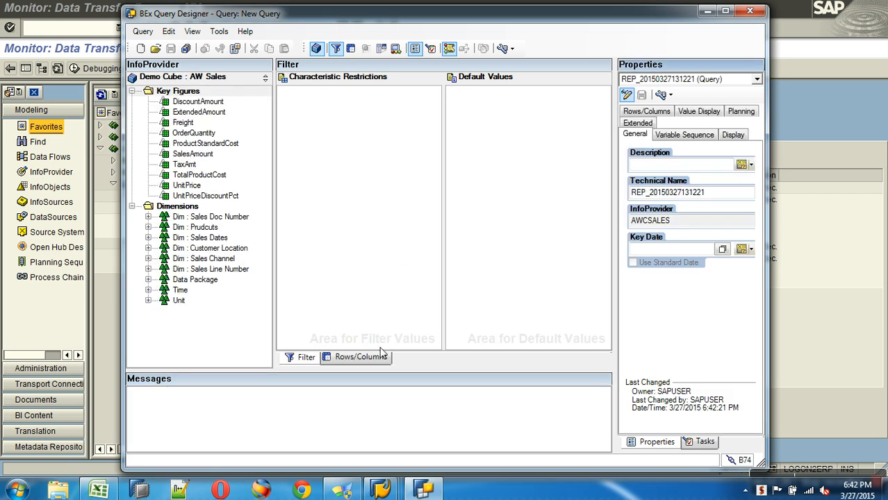
# Step: Place CustomerKey in the rows and SalesAmount in the columns
pyautogui.click(375, 358)
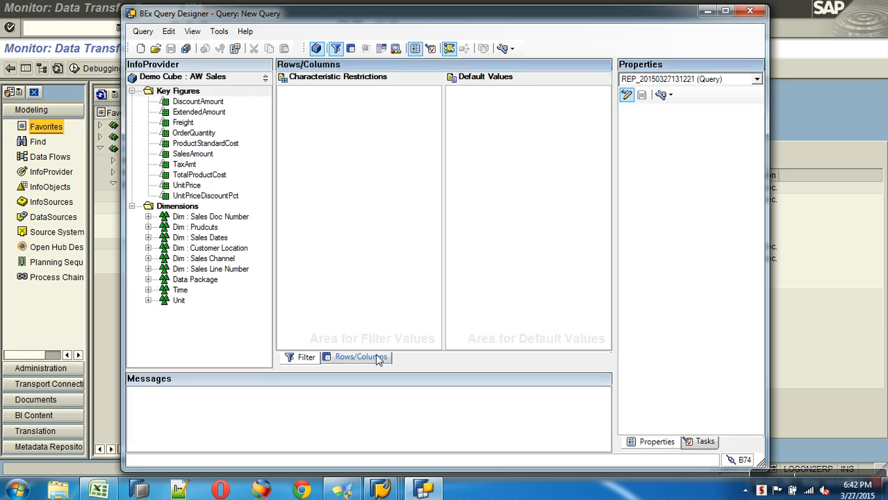
pyautogui.click(147, 248)
pyautogui.moveTo(206, 263); pyautogui.dragTo(328, 250)
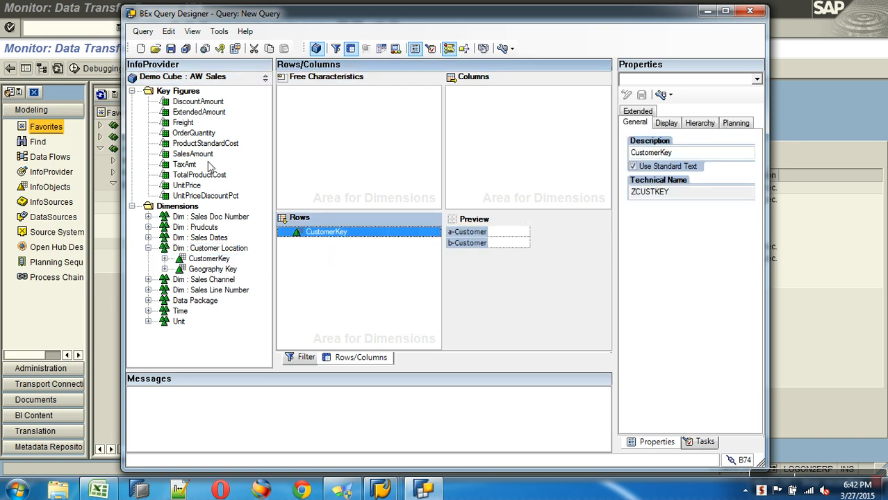
pyautogui.click(203, 155)
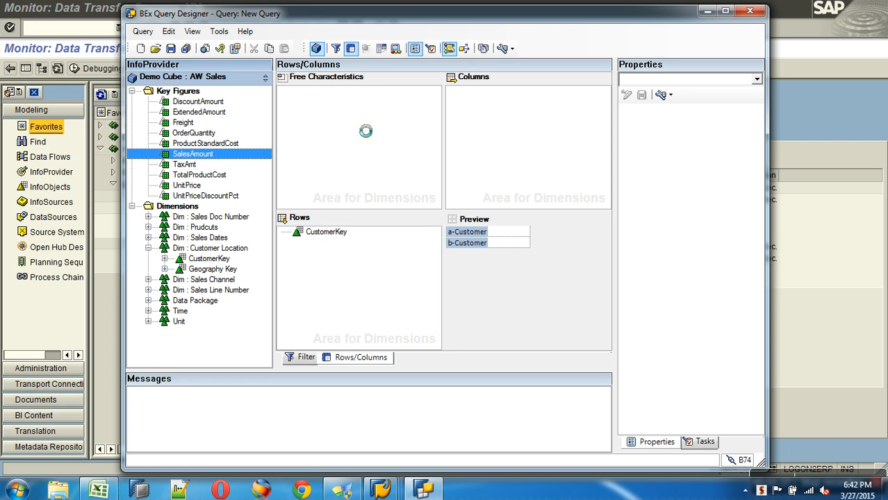
pyautogui.click(170, 48)
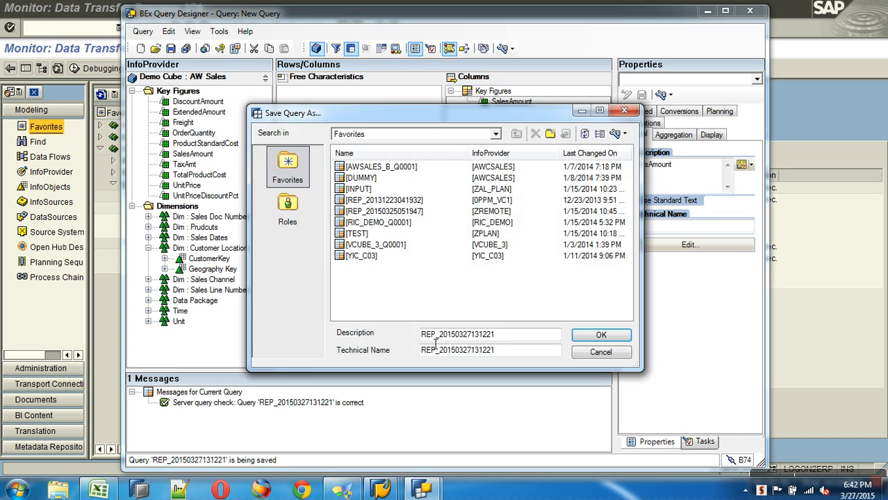
pyautogui.click(586, 339)
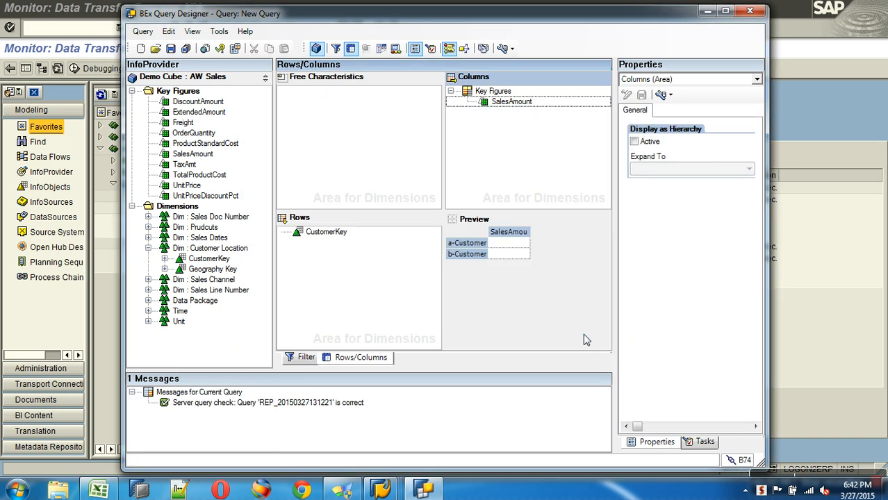
pyautogui.click(671, 94)
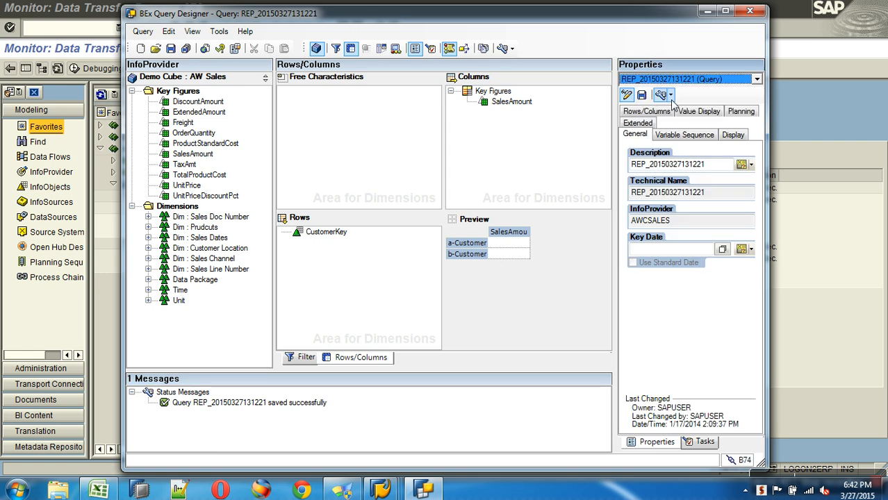
pyautogui.doubleClick(731, 195)
pyautogui.hotkey('ctrl', 'c')
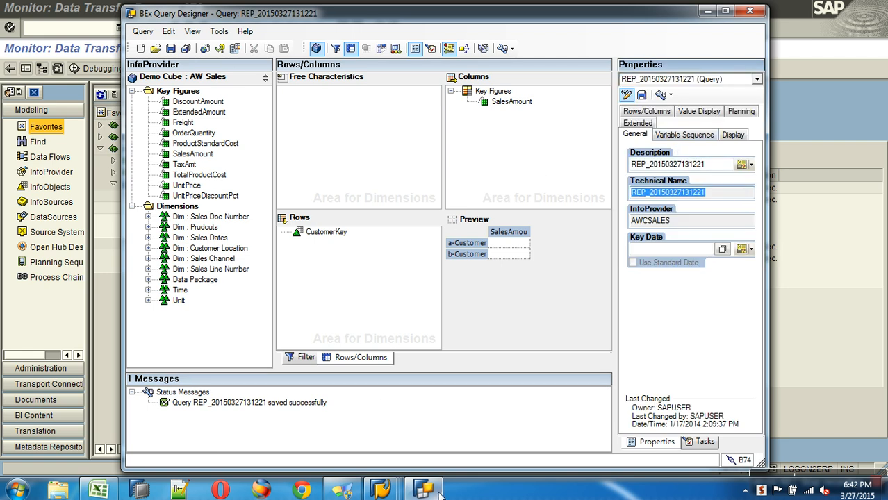
pyautogui.click(219, 49)
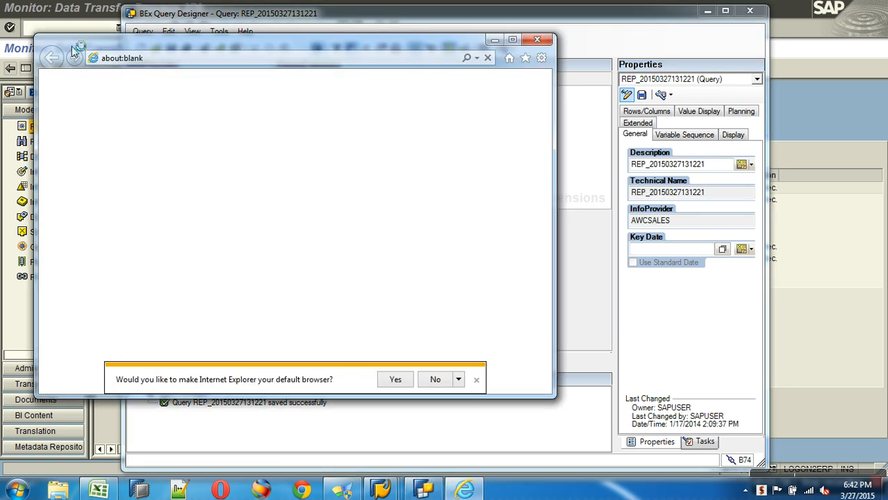
pyautogui.click(166, 62)
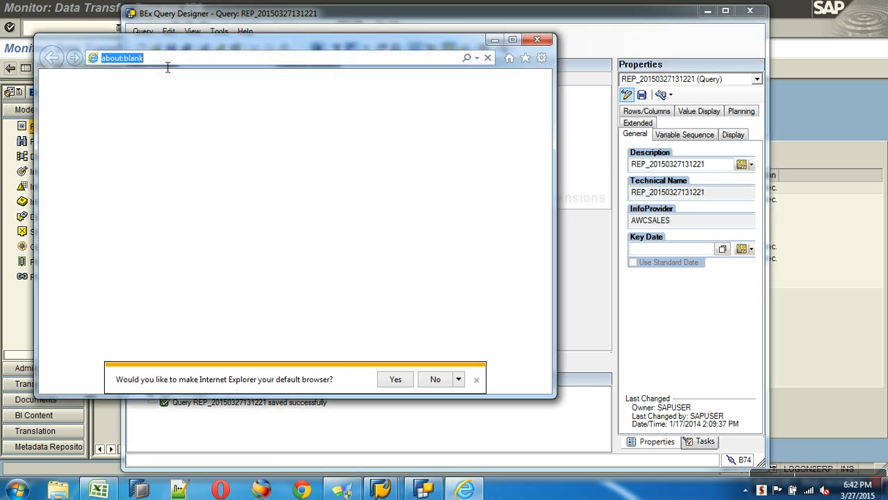
pyautogui.write('h')
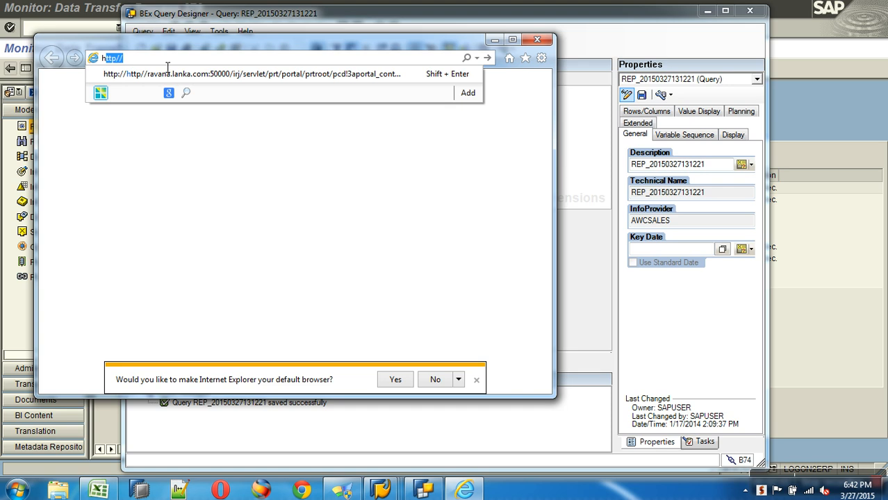
pyautogui.press('Escape')
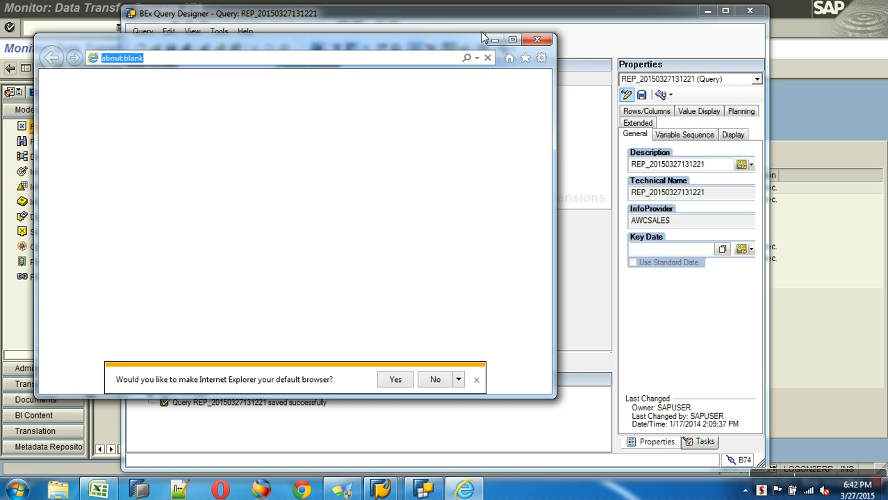
pyautogui.click(512, 40)
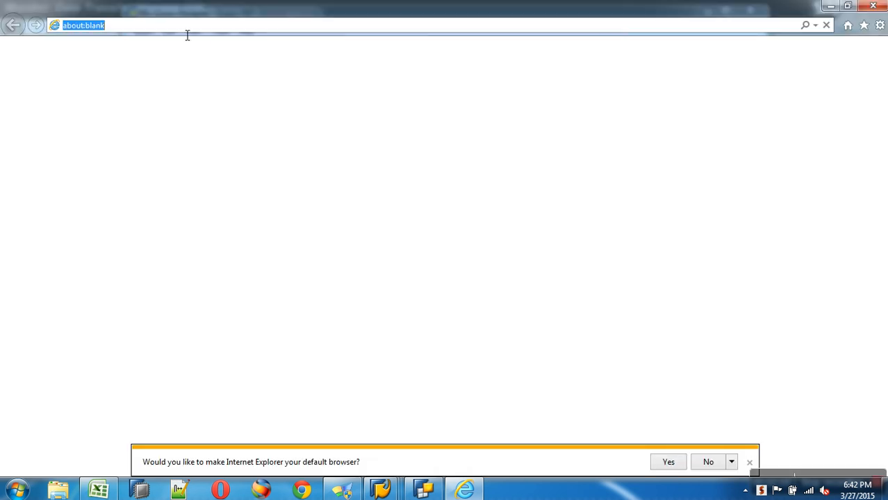
pyautogui.write('h')
pyautogui.press('Escape')
pyautogui.click(703, 464)
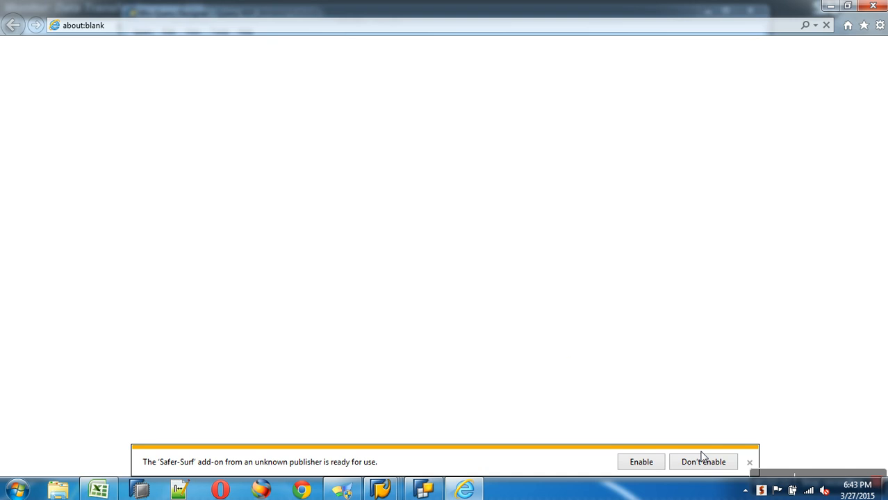
pyautogui.click(749, 463)
pyautogui.click(174, 26)
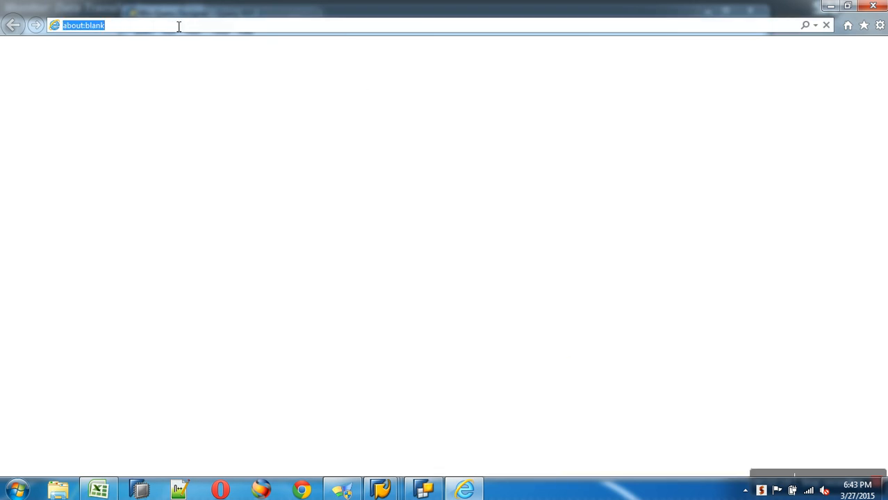
pyautogui.write('h')
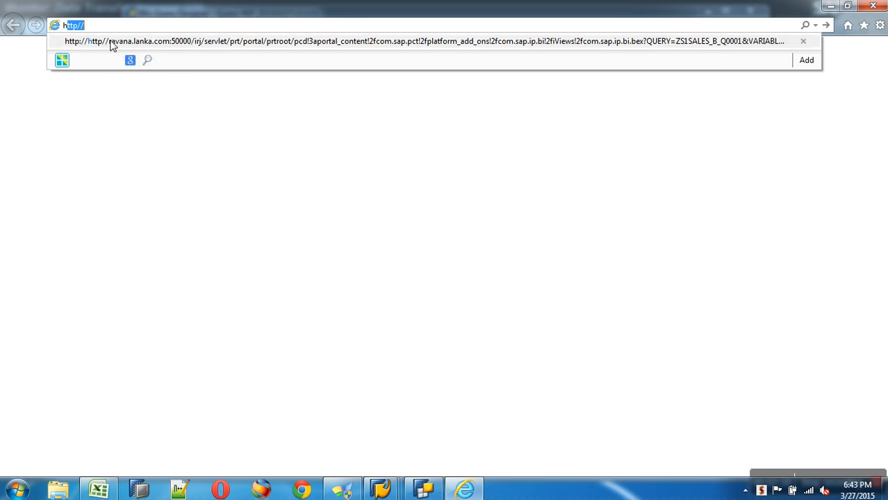
pyautogui.press('Escape')
pyautogui.click(277, 44)
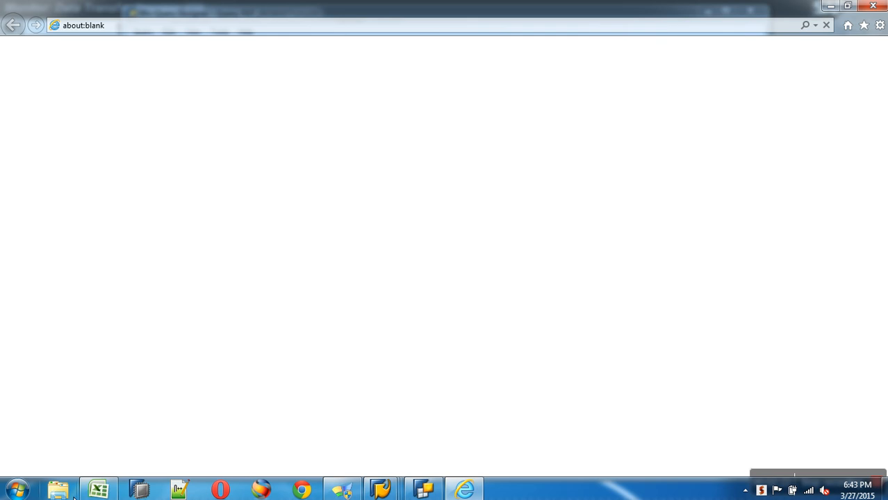
pyautogui.click(304, 492)
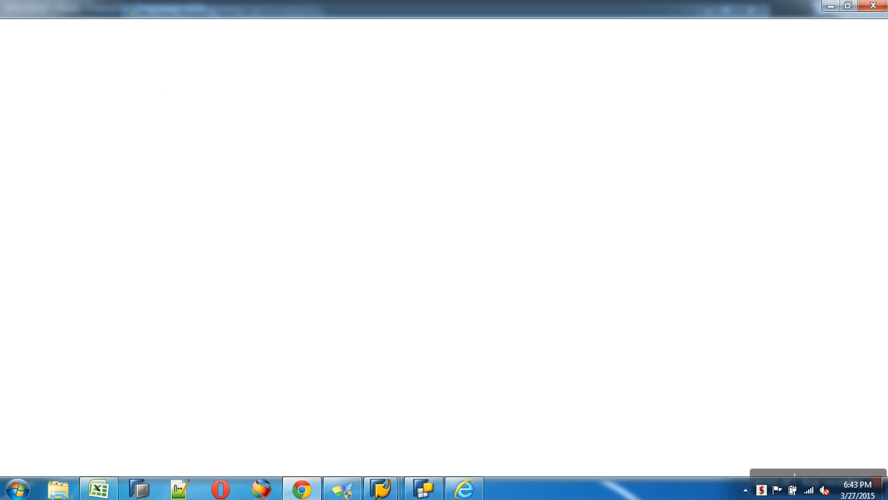
pyautogui.click(873, 7)
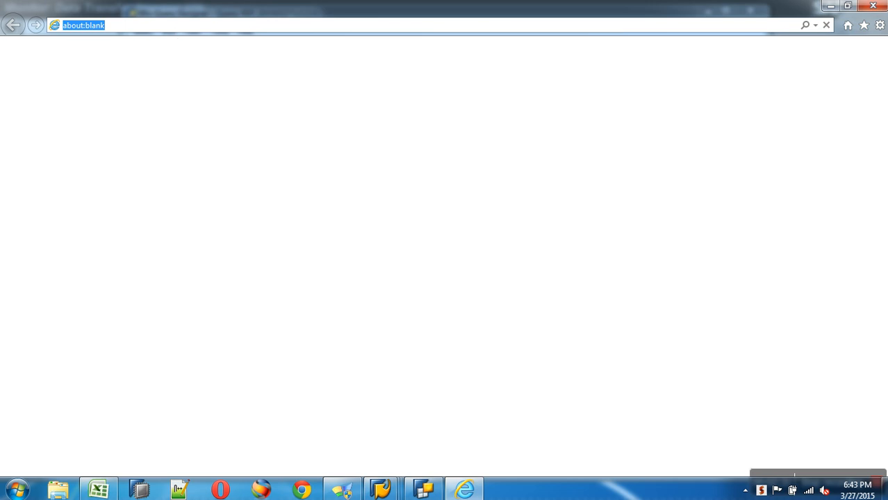
pyautogui.click(873, 7)
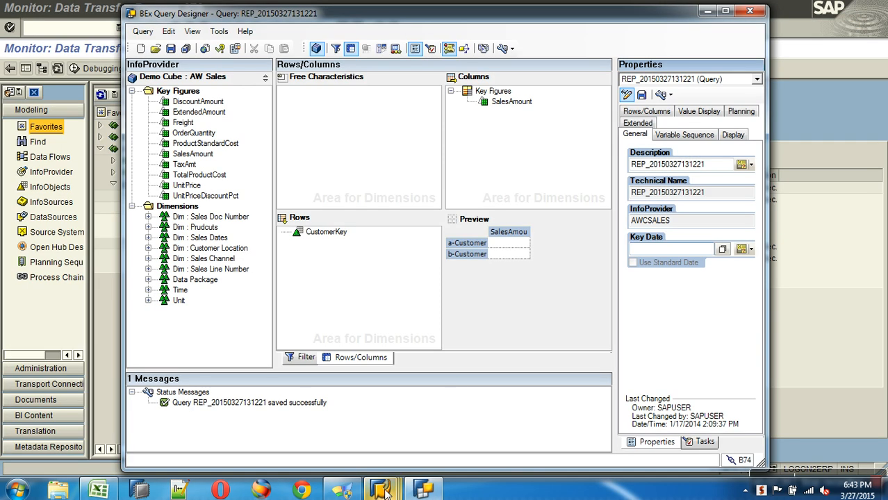
pyautogui.hotkey('alt', 'Tab')
pyautogui.click(402, 441)
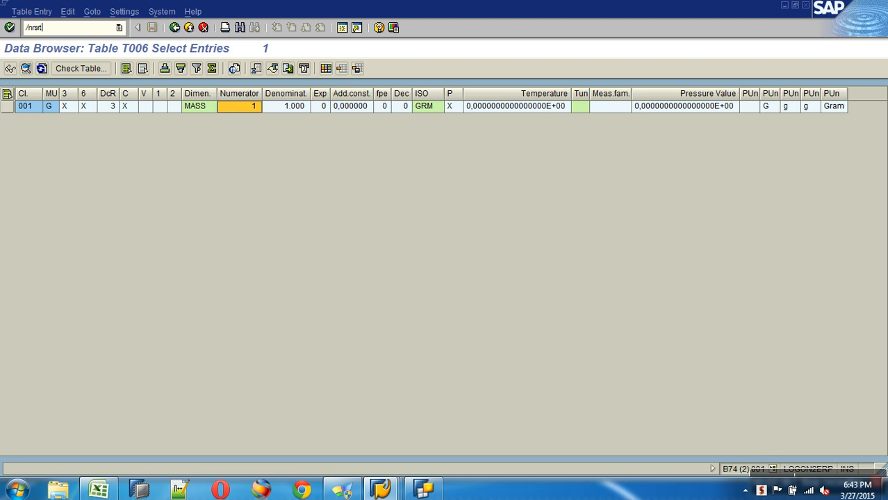
pyautogui.press('Return')
pyautogui.hotkey('ctrl', 'v')
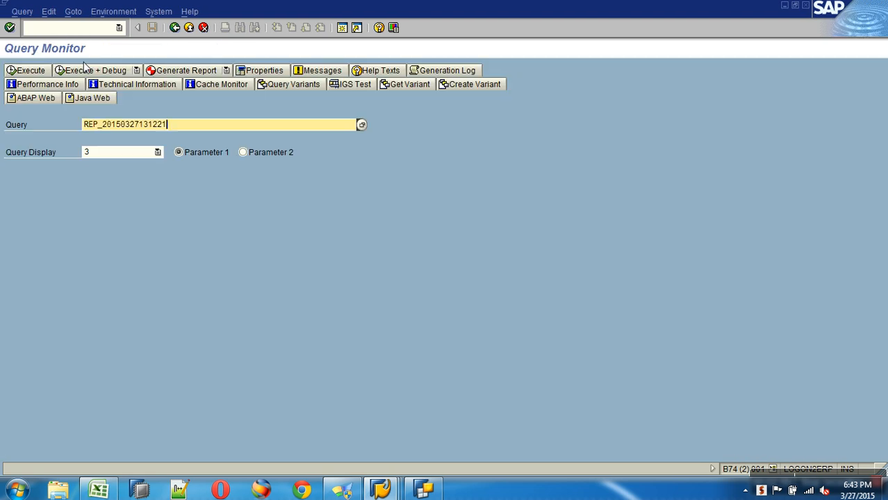
pyautogui.click(119, 153)
pyautogui.click(100, 185)
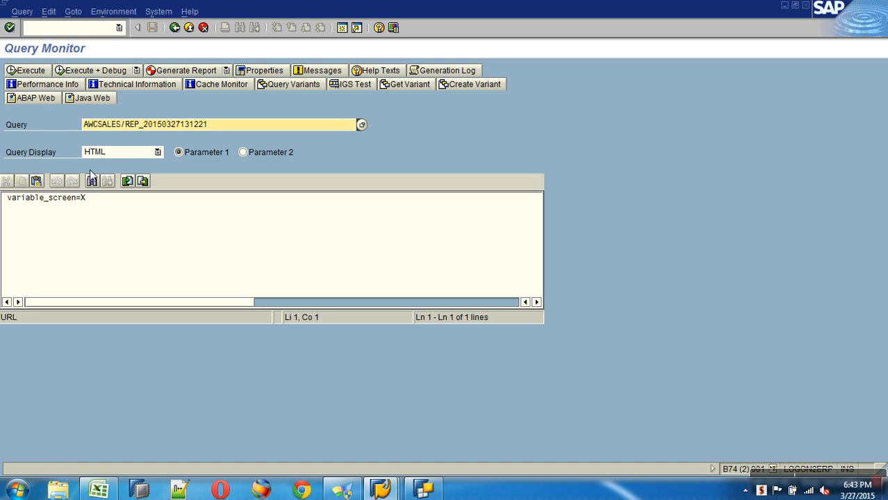
pyautogui.click(28, 72)
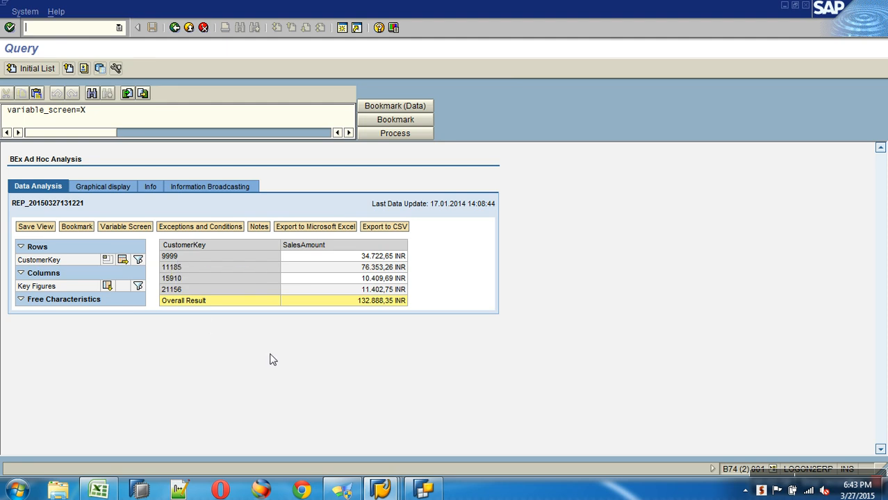
pyautogui.click(389, 492)
# Step: Edit the ZAWSALES_TRAN transformation and delete the ZCUSTKEY formula rule 11
pyautogui.click(253, 439)
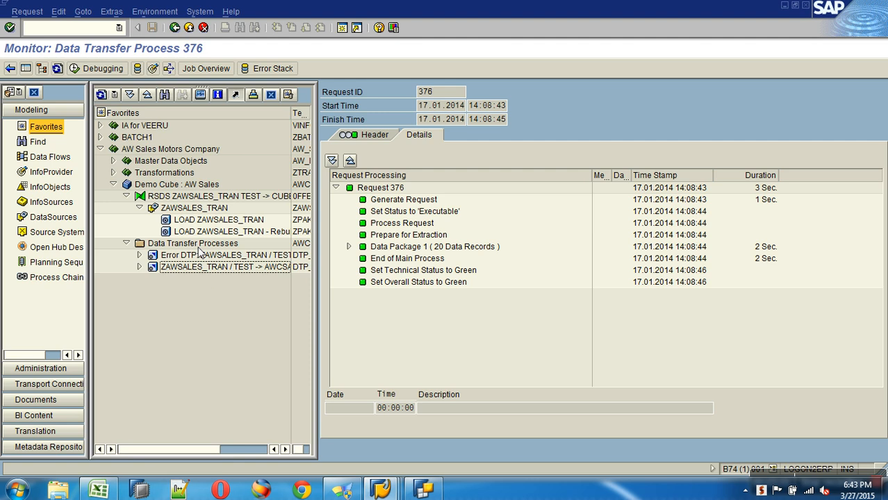
pyautogui.rightClick(198, 197)
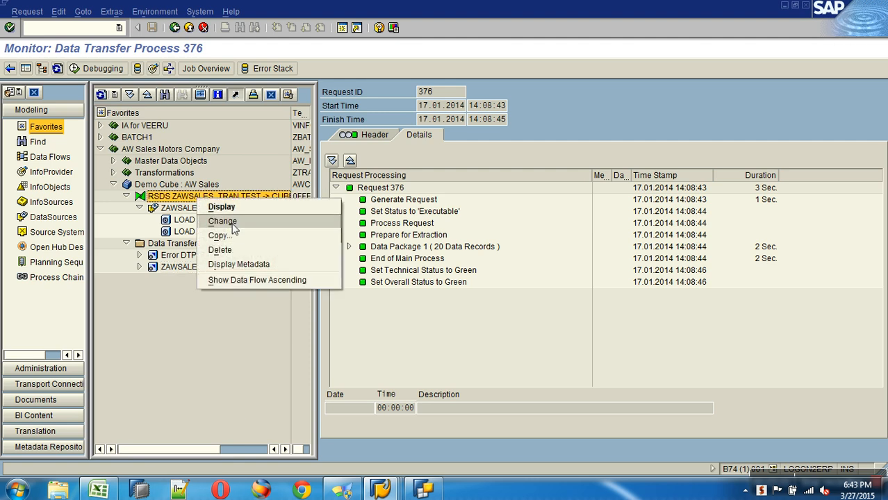
pyautogui.click(217, 221)
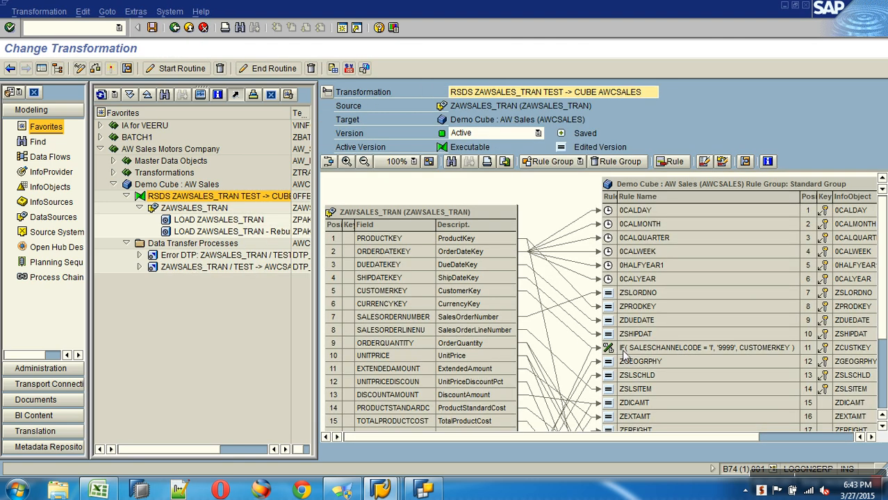
pyautogui.rightClick(623, 350)
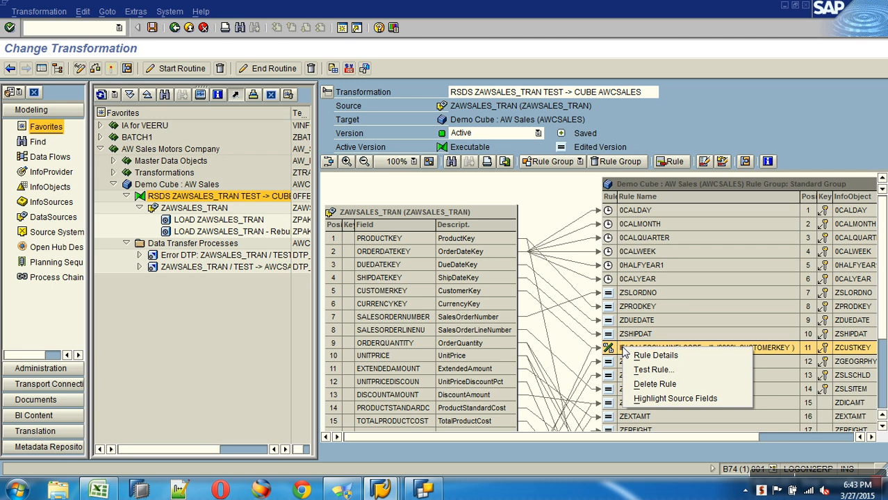
pyautogui.click(671, 387)
pyautogui.click(185, 235)
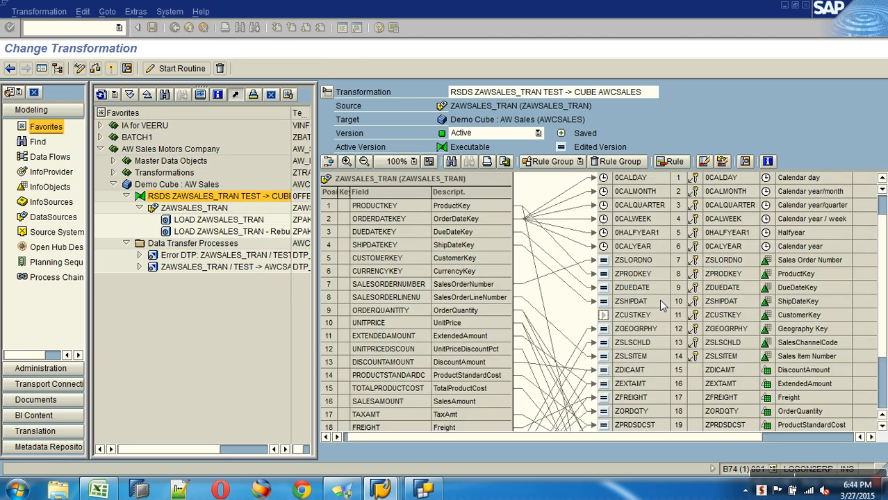
# Step: Map source CUSTOMERKEY directly onto ZCUSTKEY and activate the transformation
pyautogui.scroll(-2, 883, 305)
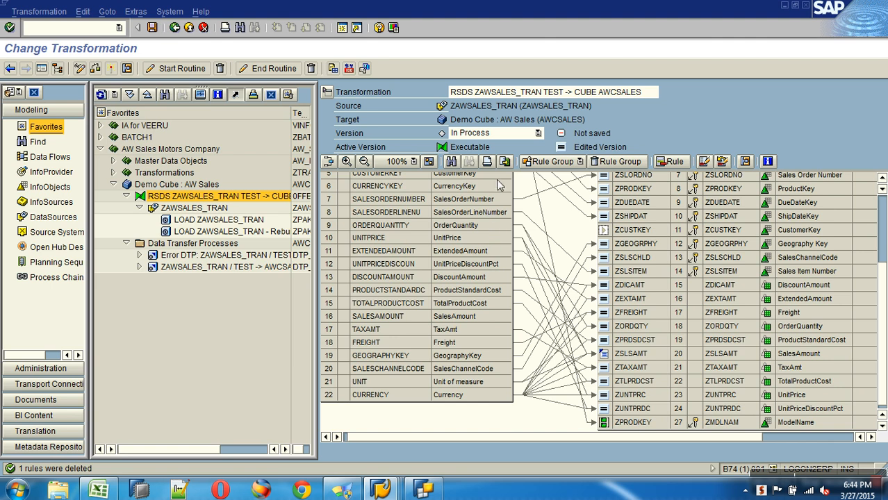
pyautogui.moveTo(572, 217); pyautogui.dragTo(618, 232)
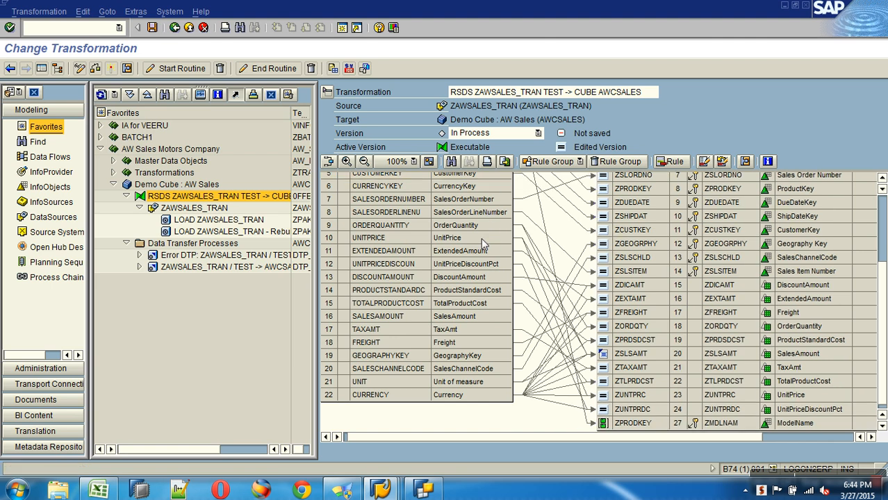
pyautogui.click(111, 68)
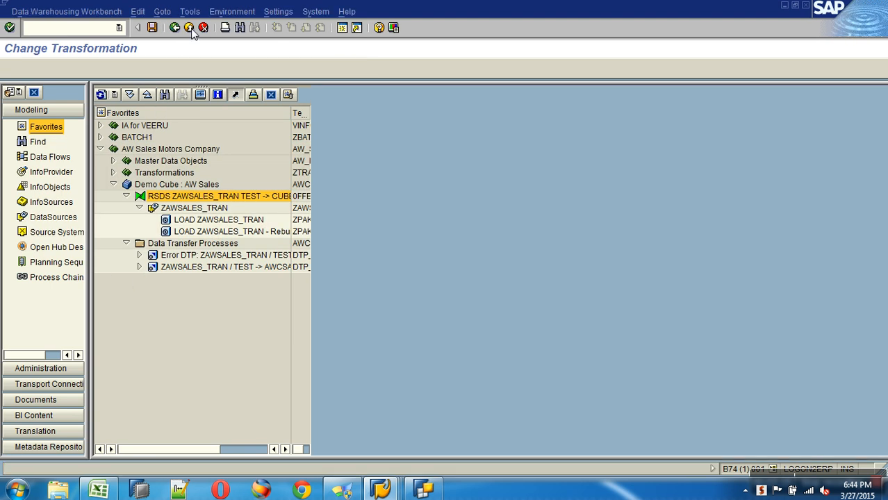
# Step: Delete the contents of the Demo Cube : AW Sales (AWCSALES)
pyautogui.click(189, 27)
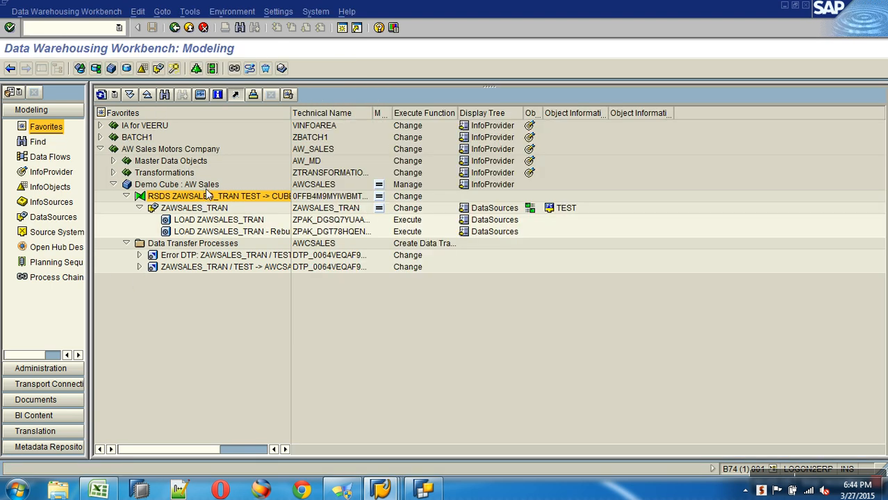
pyautogui.rightClick(203, 184)
pyautogui.click(264, 377)
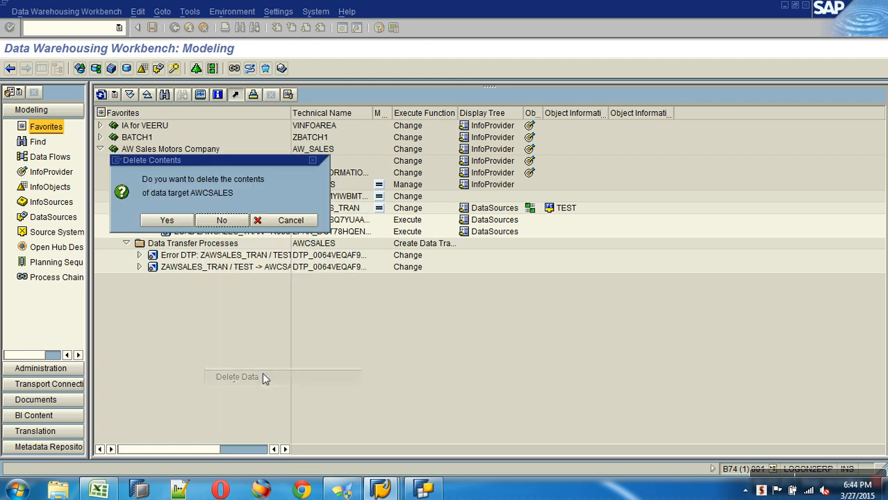
pyautogui.click(174, 218)
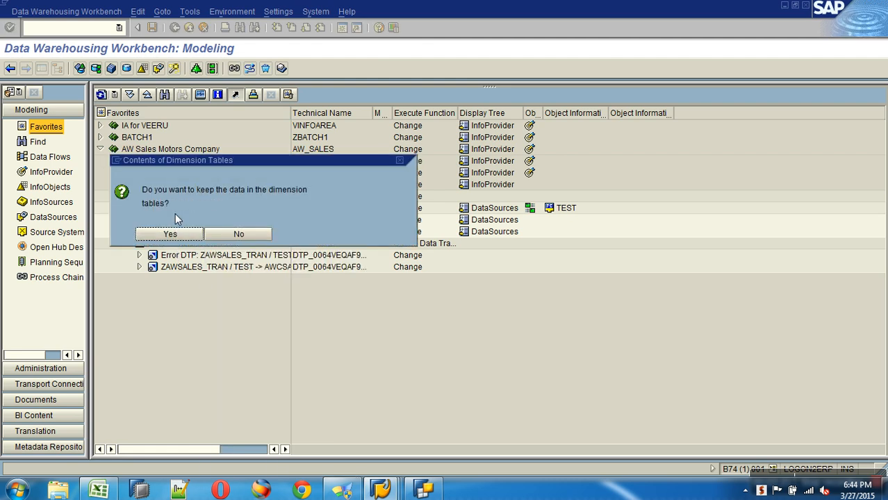
pyautogui.click(232, 238)
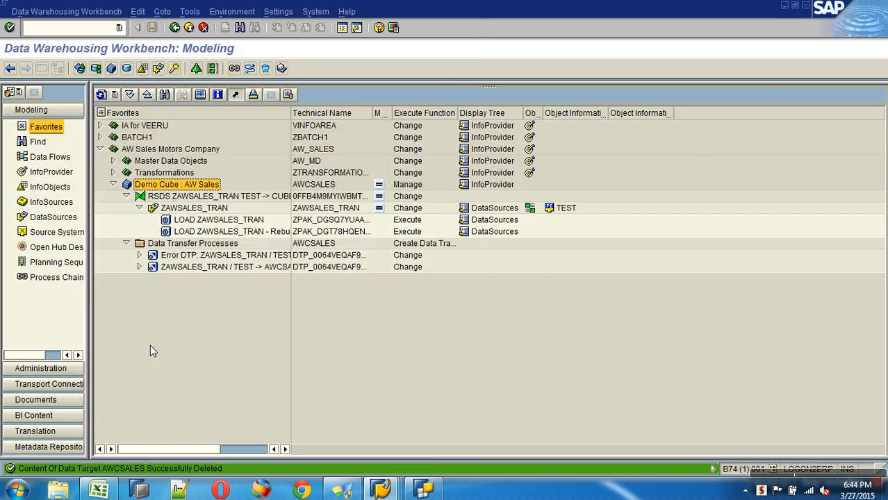
# Step: Reactivate the ZAWSALES_TRAN / TEST -> AWCSALES DTP and refresh until request 377 shows green
pyautogui.doubleClick(214, 266)
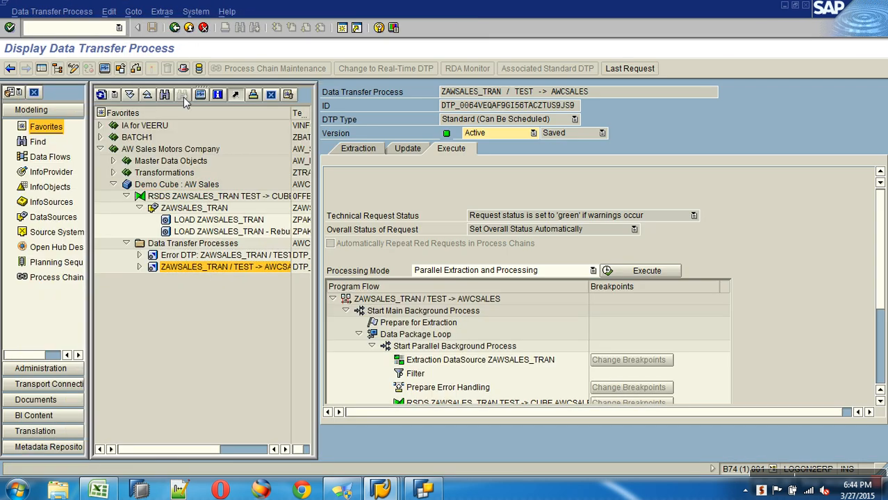
pyautogui.click(121, 69)
pyautogui.click(151, 68)
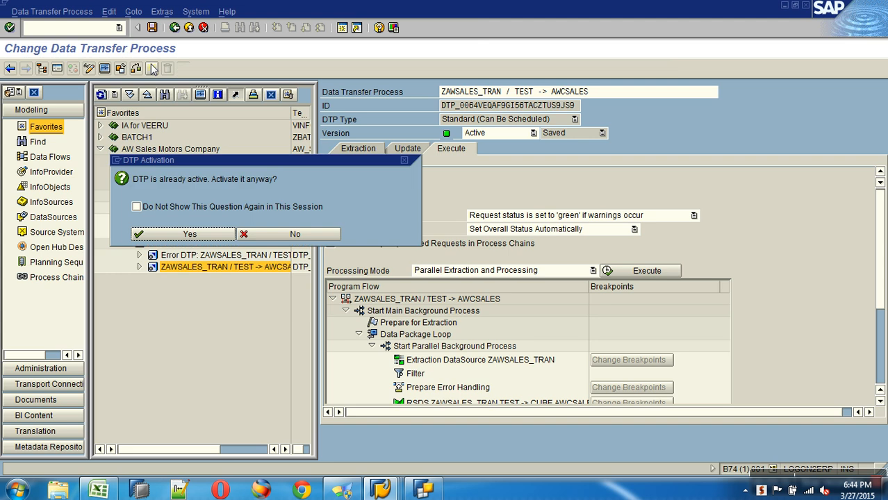
pyautogui.click(183, 233)
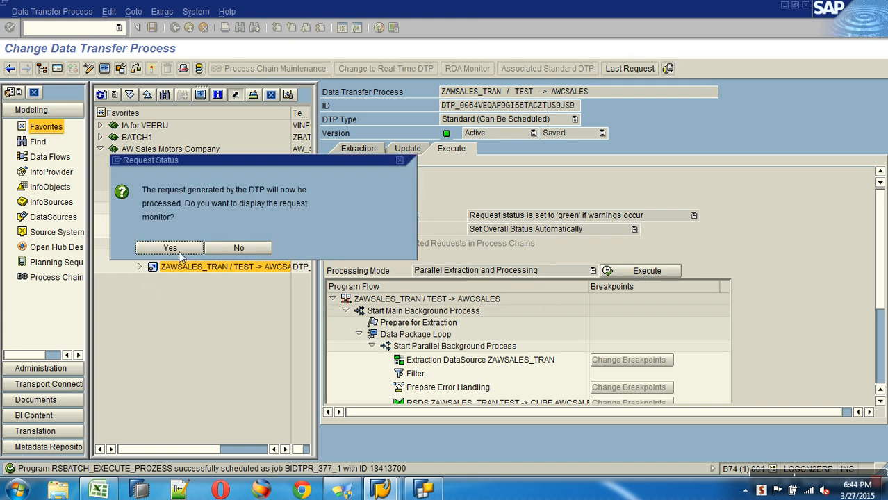
pyautogui.click(173, 250)
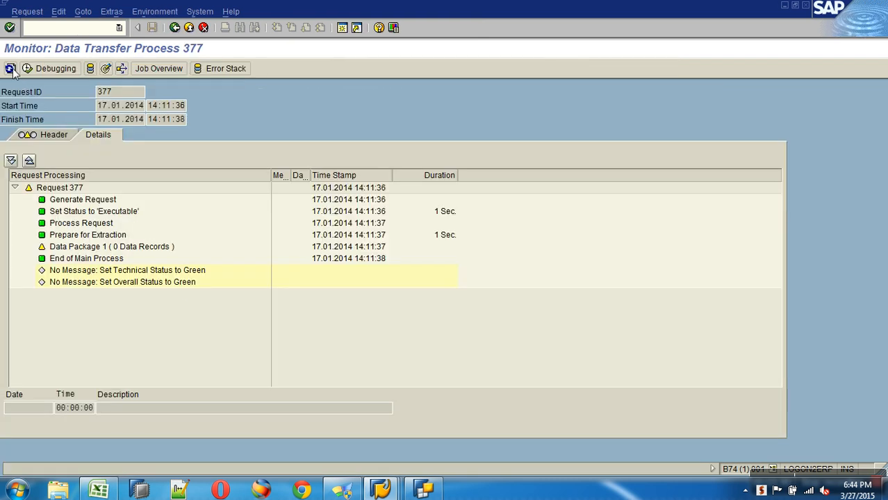
pyautogui.click(10, 70)
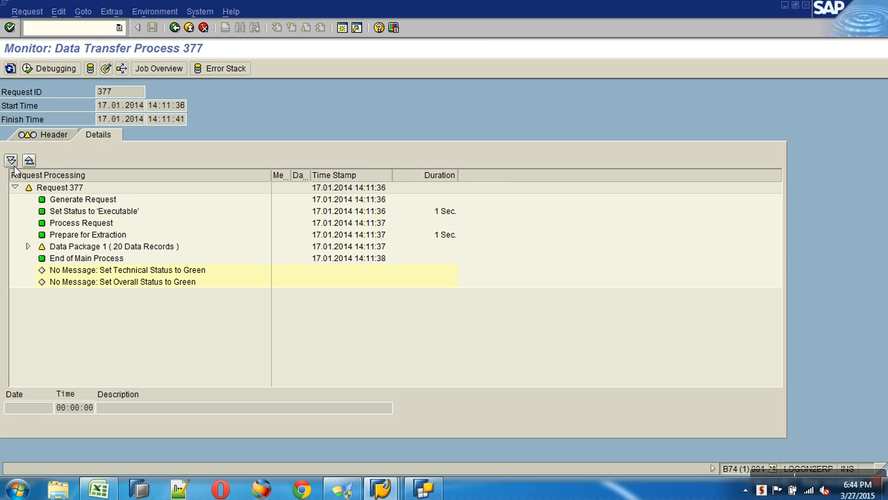
pyautogui.click(10, 67)
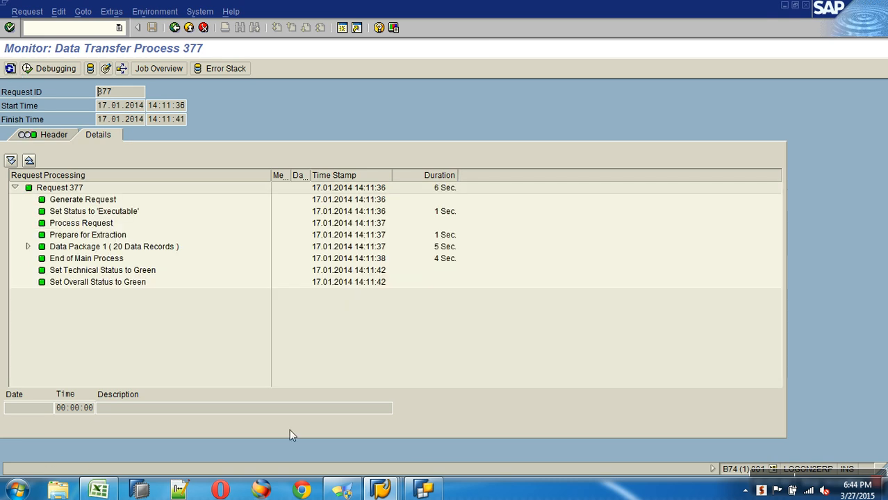
pyautogui.click(383, 490)
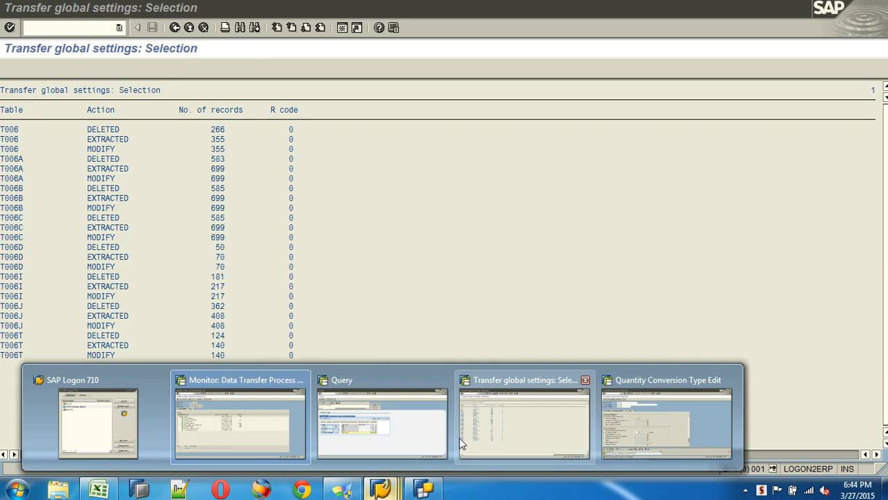
pyautogui.click(390, 425)
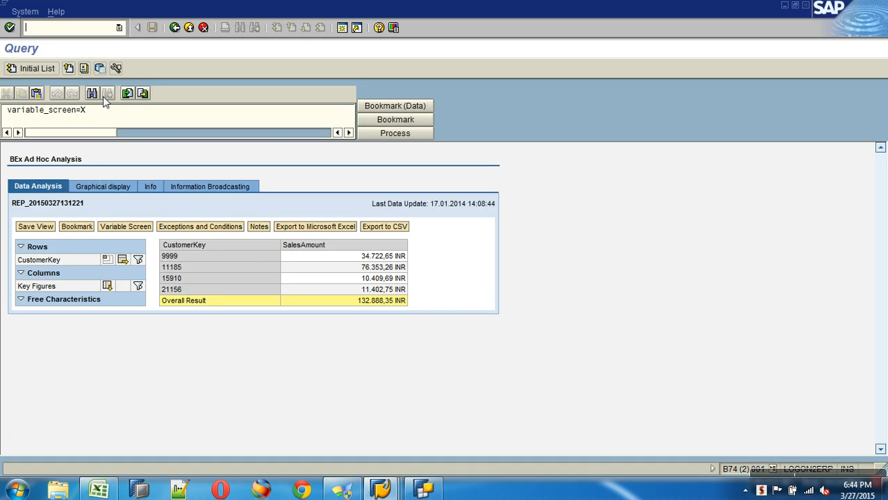
pyautogui.click(174, 27)
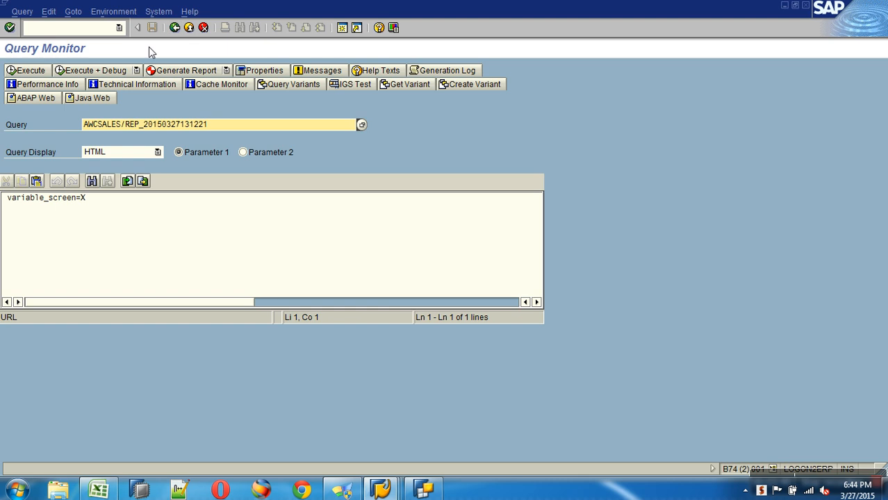
pyautogui.click(28, 72)
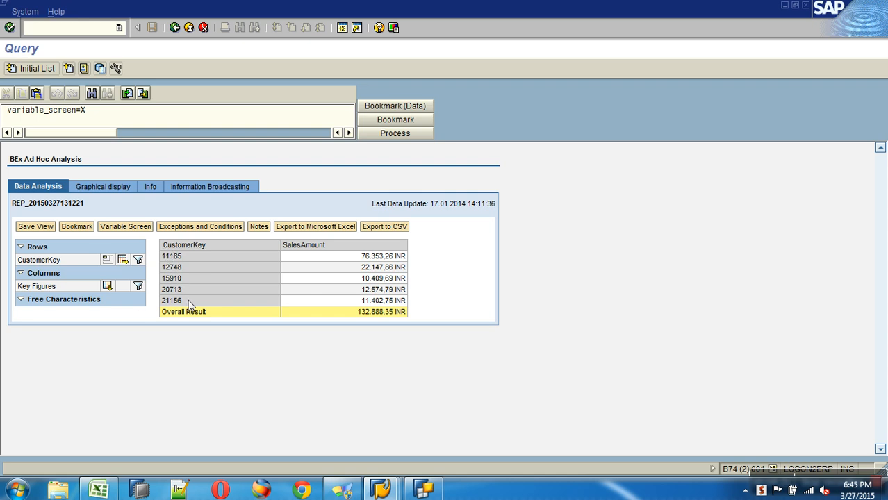
# Step: In Excel, create a blank Book1 workbook and open the recent Hier workbook
pyautogui.click(101, 491)
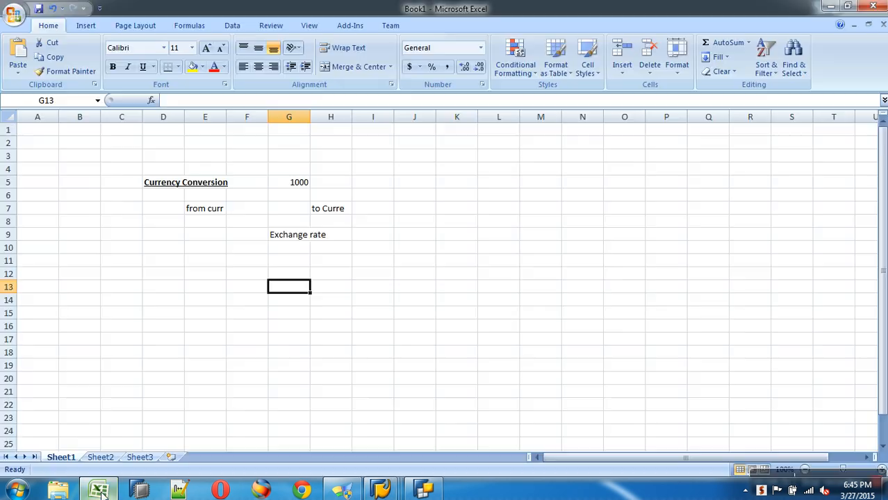
pyautogui.click(15, 21)
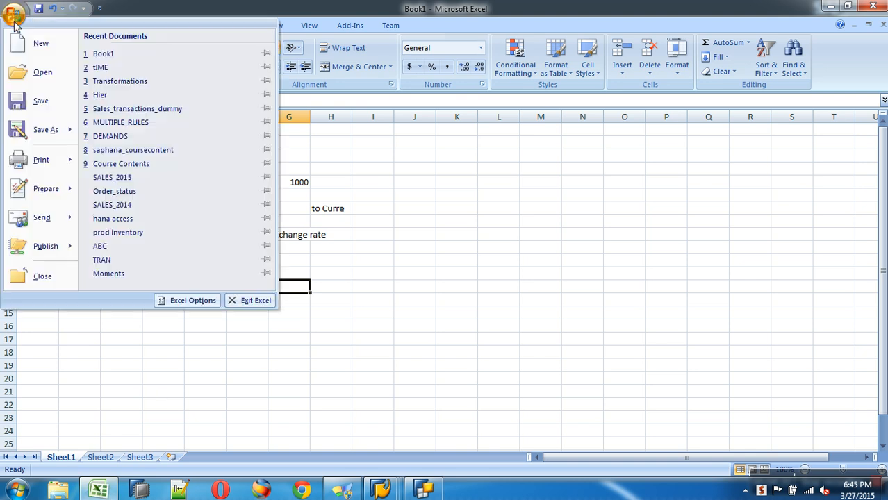
pyautogui.click(39, 50)
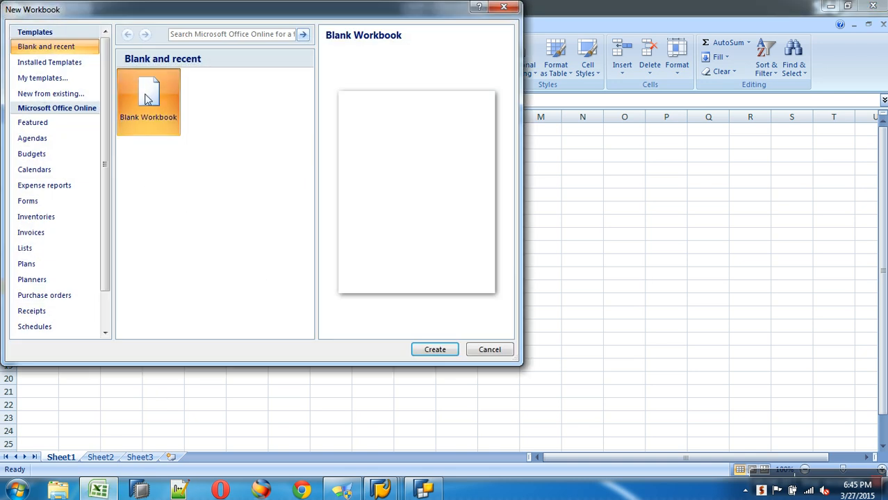
pyautogui.doubleClick(150, 100)
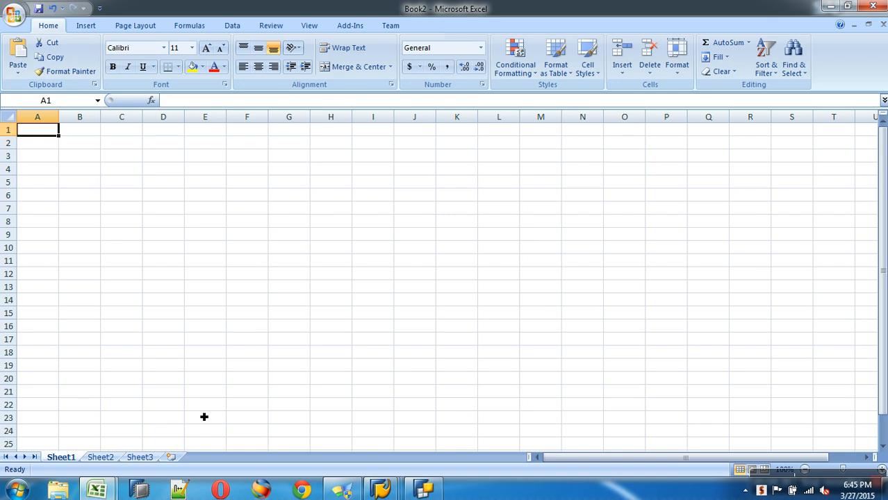
pyautogui.hotkey('alt', 'Tab')
pyautogui.click(15, 17)
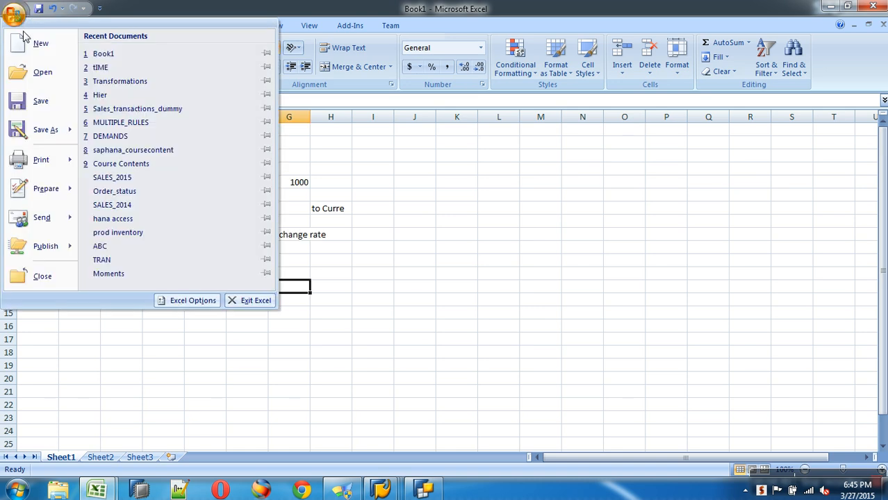
pyautogui.click(101, 96)
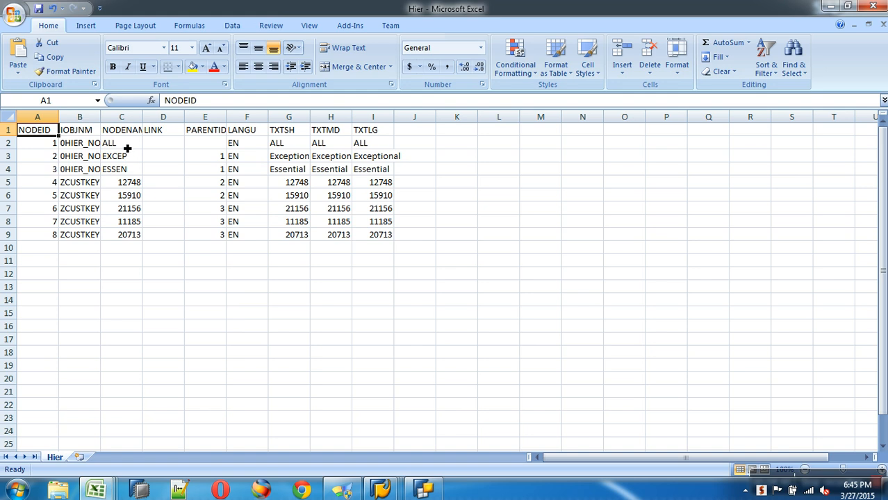
pyautogui.hotkey('alt', 'Tab')
# Step: Enter the top node ALL in H28 with a thick box border
pyautogui.scroll(-4, 368, 301)
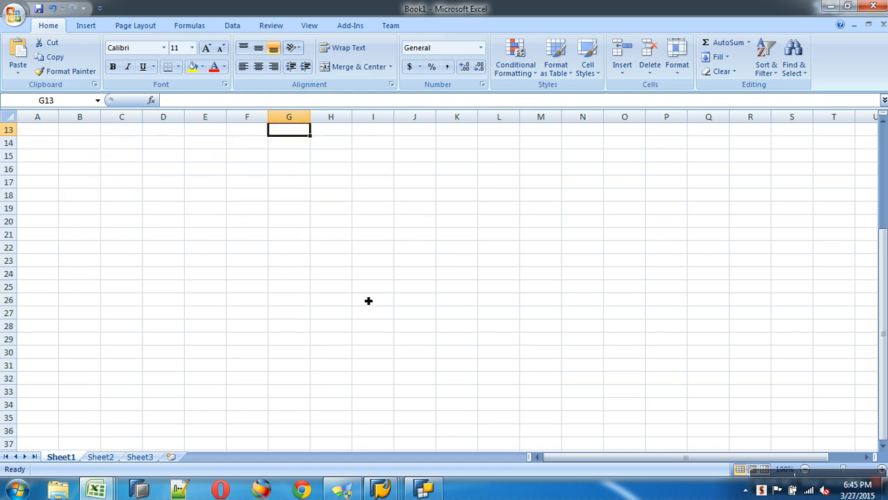
pyautogui.scroll(-4, 368, 300)
pyautogui.click(329, 170)
pyautogui.write('ALL')
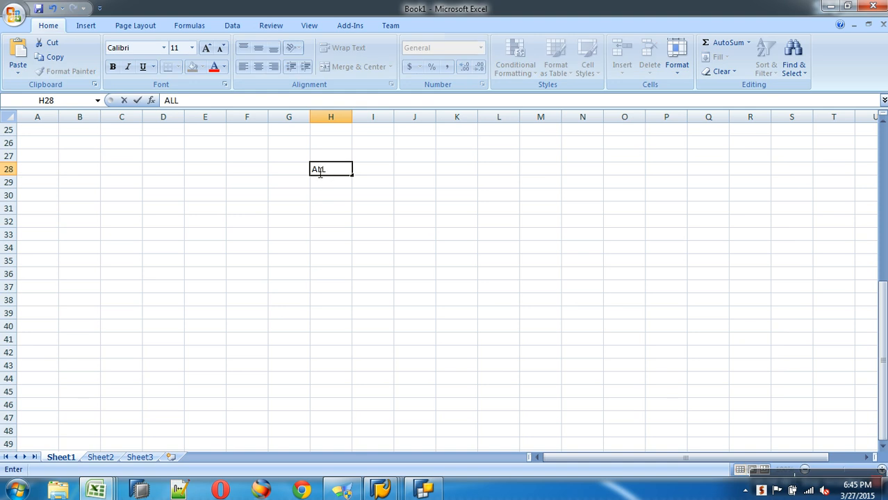
pyautogui.press('Return')
pyautogui.click(331, 171)
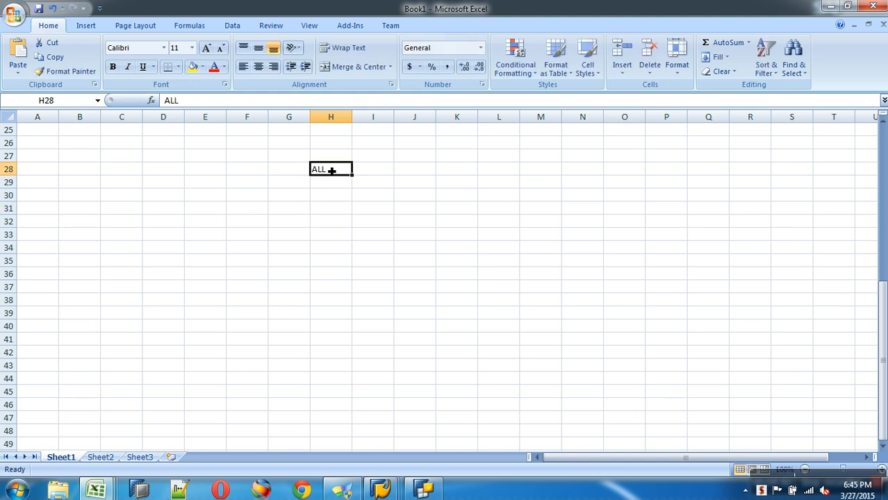
pyautogui.click(178, 67)
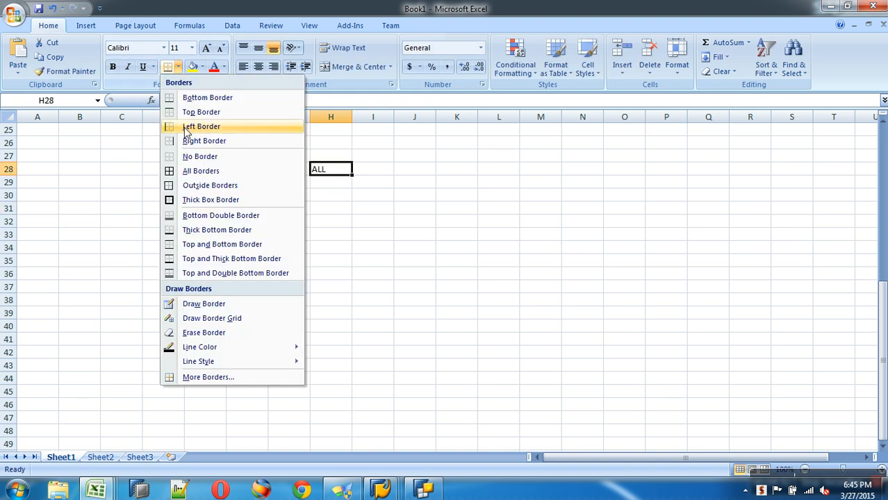
pyautogui.click(201, 200)
# Step: Enter the node labels EXCEPTIONAL in F30 and ESSENTIAL in I30
pyautogui.click(255, 200)
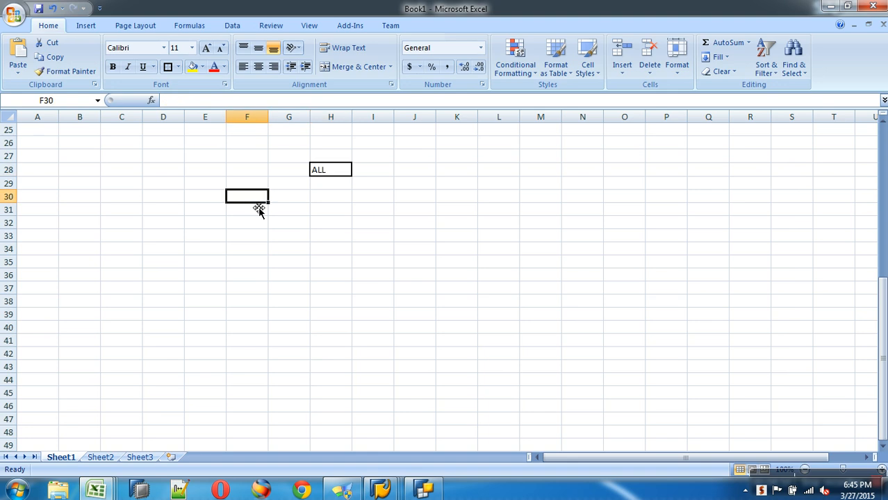
pyautogui.write('EXCEPTIO')
pyautogui.write('NLA')
pyautogui.press('BackSpace')
pyautogui.press('BackSpace')
pyautogui.write('AL')
pyautogui.press('Right')
pyautogui.press('Right')
pyautogui.press('Right')
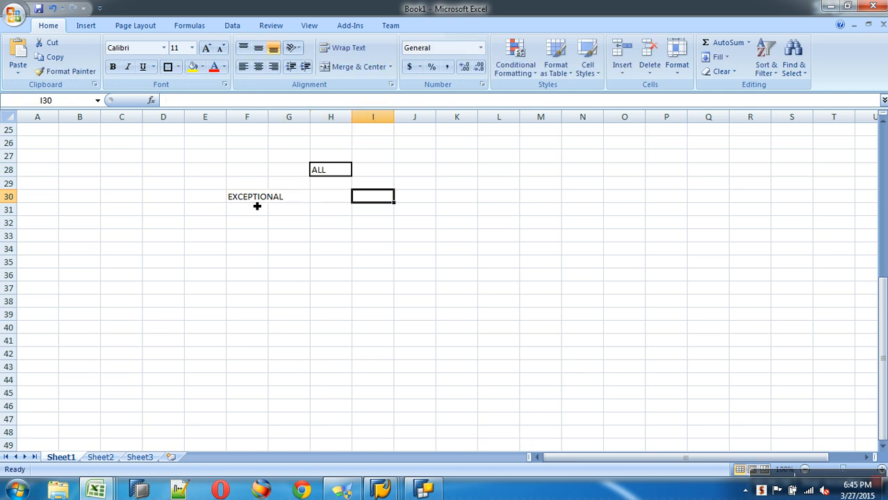
pyautogui.write('ESSENTIA')
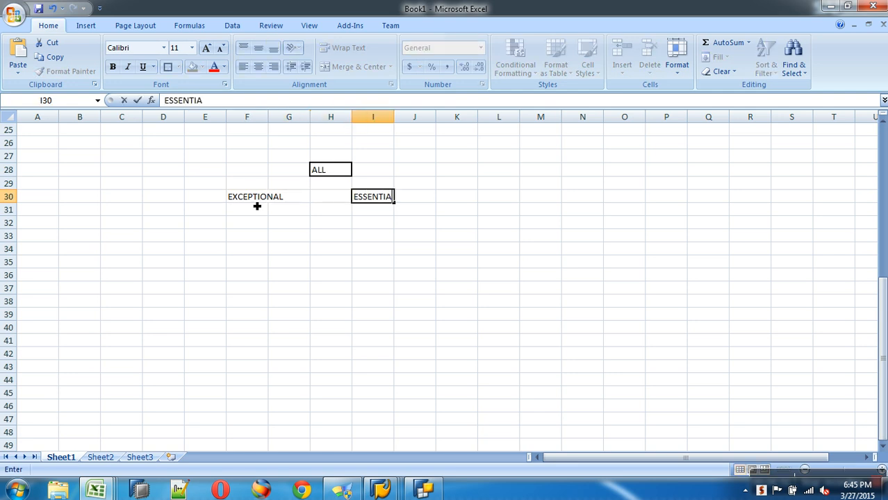
pyautogui.press('Down')
pyautogui.press('Down')
pyautogui.press('Down')
pyautogui.press('Left')
pyautogui.press('Left')
pyautogui.press('Left')
pyautogui.press('Left')
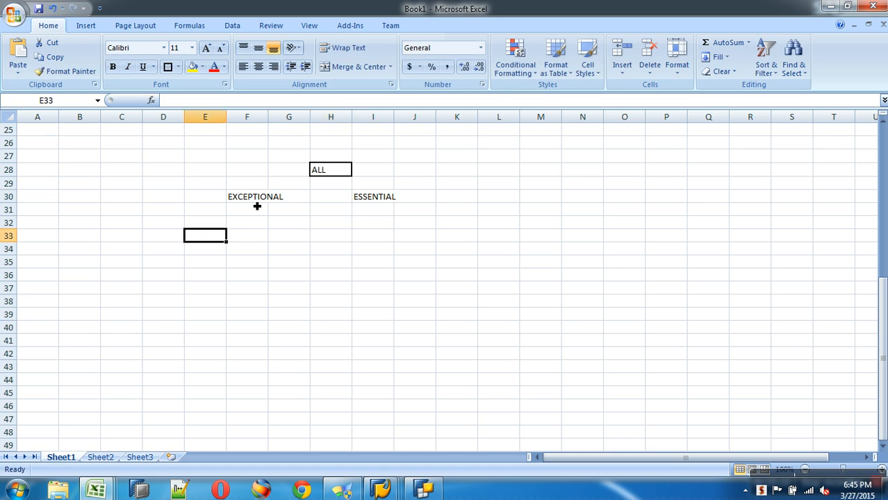
# Step: Copy keys 12748, 15910 under EXCEPTIONAL and 21156, 11185, 20713 under ESSENTIAL
pyautogui.hotkey('alt', 'Tab')
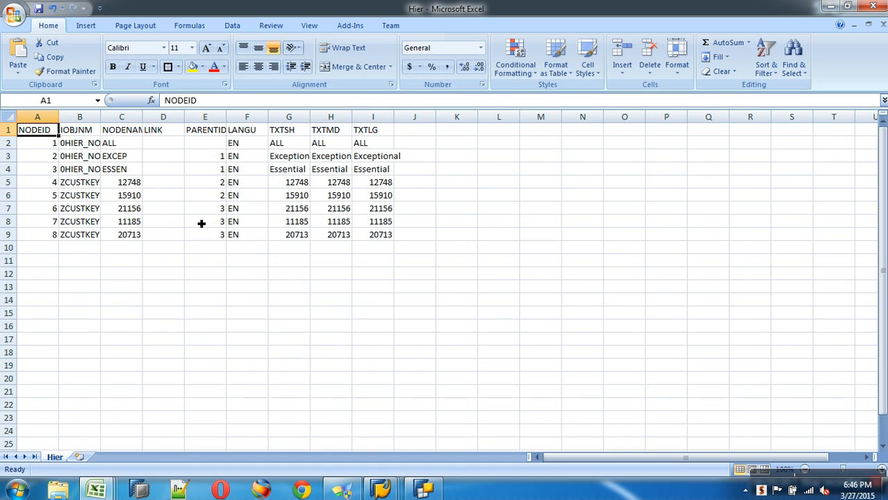
pyautogui.moveTo(135, 182); pyautogui.dragTo(139, 195)
pyautogui.hotkey('ctrl', 'c')
pyautogui.hotkey('alt', 'Tab')
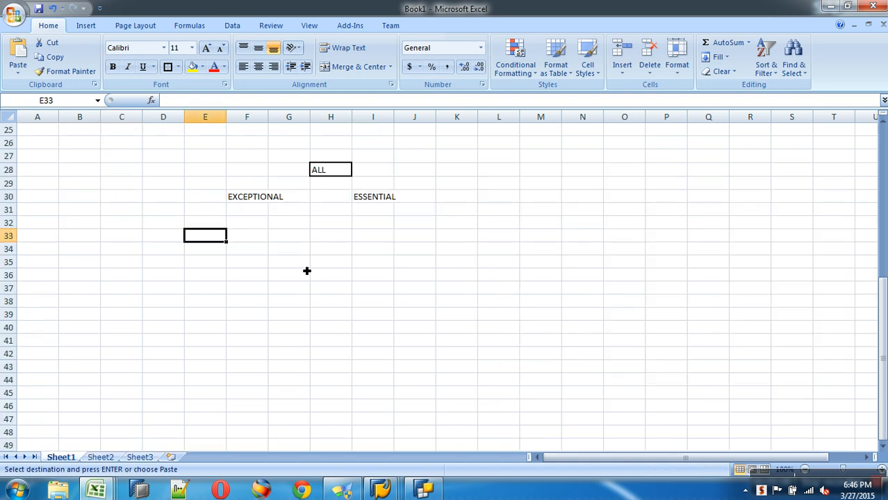
pyautogui.click(250, 228)
pyautogui.hotkey('ctrl', 'v')
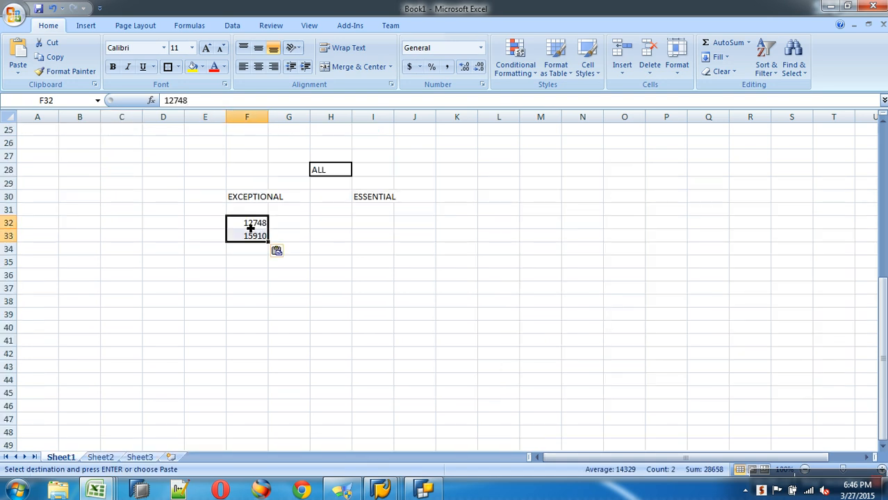
pyautogui.hotkey('alt', 'Tab')
pyautogui.moveTo(136, 208); pyautogui.dragTo(147, 239)
pyautogui.hotkey('ctrl', 'c')
pyautogui.hotkey('alt', 'Tab')
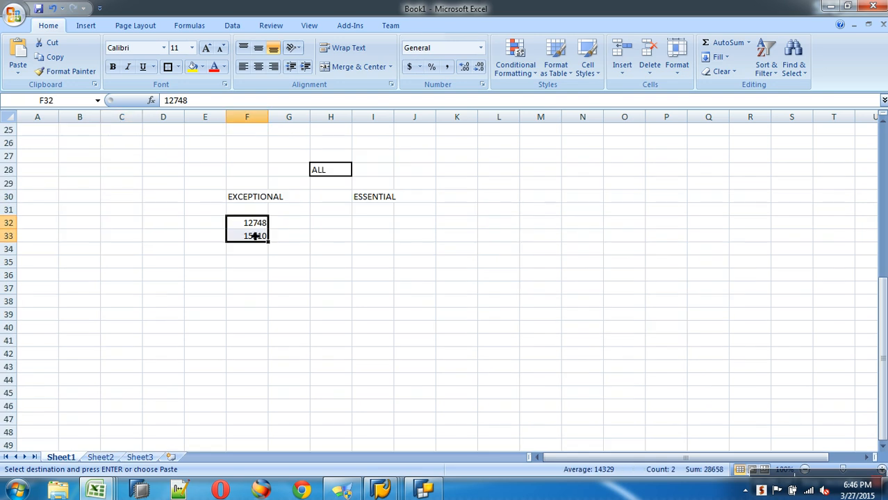
pyautogui.click(369, 224)
pyautogui.hotkey('ctrl', 'v')
# Step: Widen columns F and I, box both node labels, and delete empty column G
pyautogui.click(258, 225)
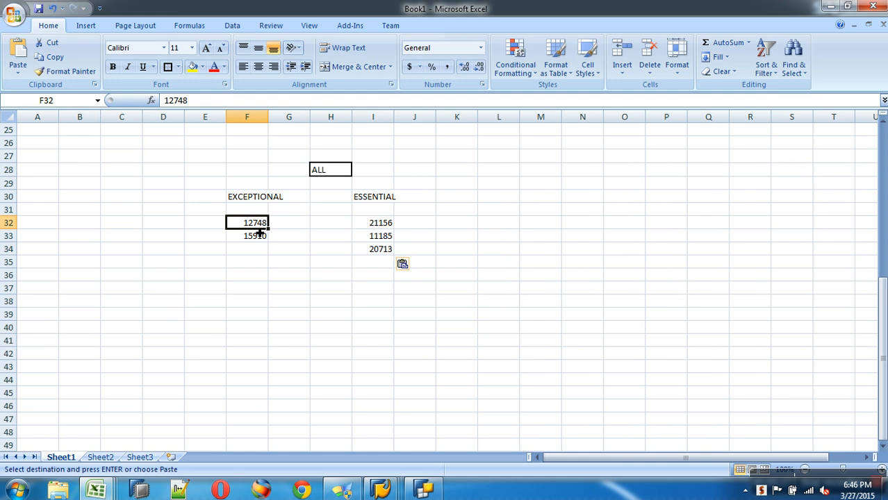
pyautogui.moveTo(258, 234); pyautogui.dragTo(258, 229)
pyautogui.click(254, 196)
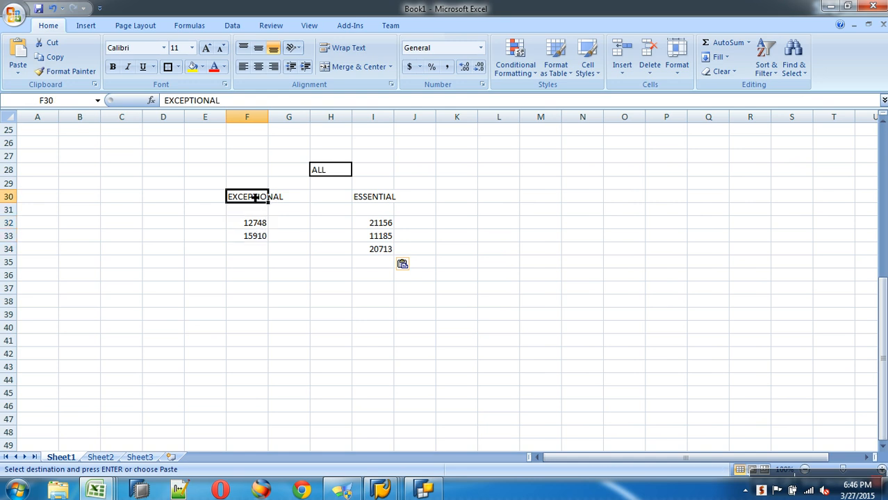
pyautogui.click(340, 170)
pyautogui.moveTo(268, 117); pyautogui.dragTo(286, 118)
pyautogui.click(254, 196)
pyautogui.click(169, 67)
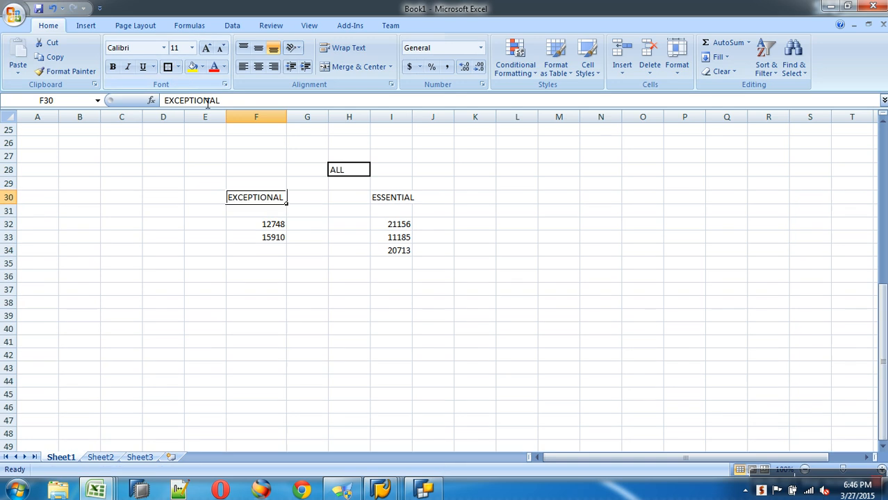
pyautogui.click(410, 199)
pyautogui.click(169, 67)
pyautogui.moveTo(413, 117); pyautogui.dragTo(444, 118)
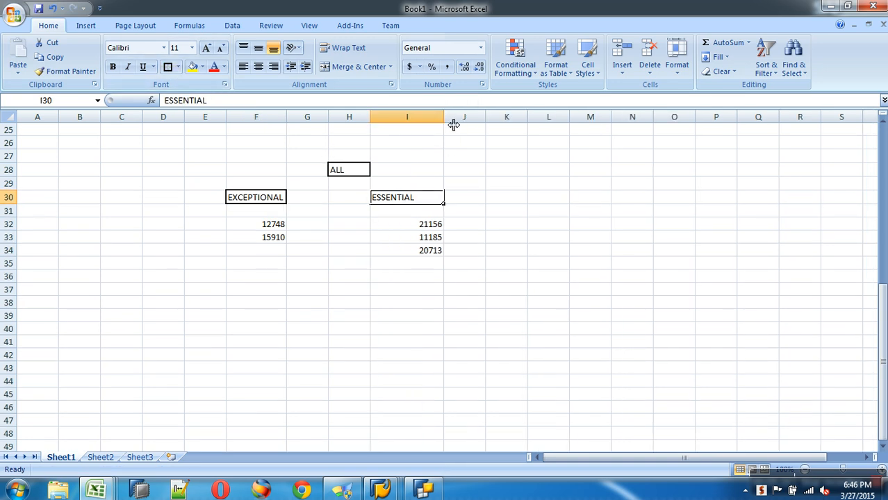
pyautogui.rightClick(320, 118)
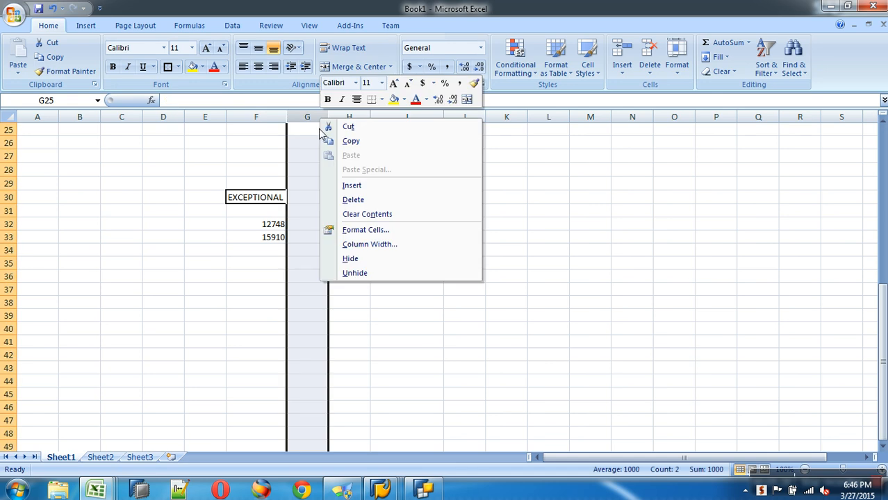
pyautogui.click(372, 204)
pyautogui.click(372, 303)
# Step: Review the ALL, EXCEPTIONAL and ESSENTIAL nodes and their customer keys
pyautogui.click(315, 173)
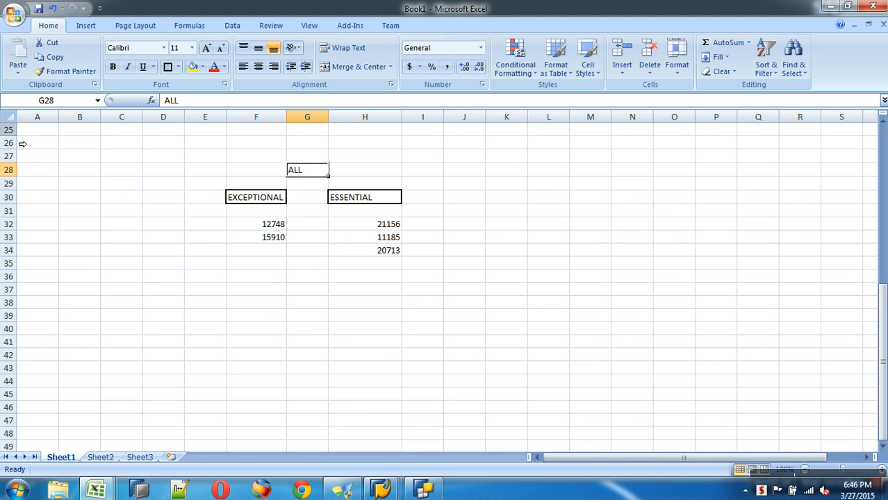
pyautogui.click(254, 202)
pyautogui.click(352, 202)
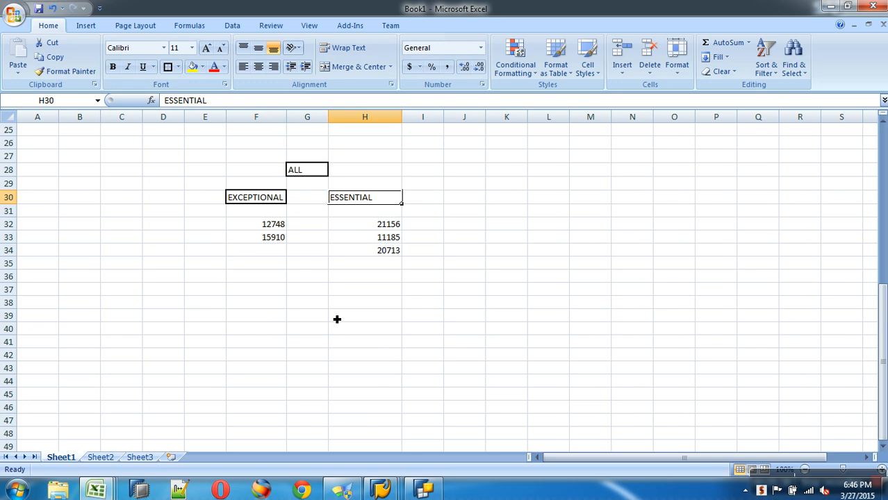
pyautogui.click(258, 200)
pyautogui.moveTo(278, 227); pyautogui.dragTo(280, 239)
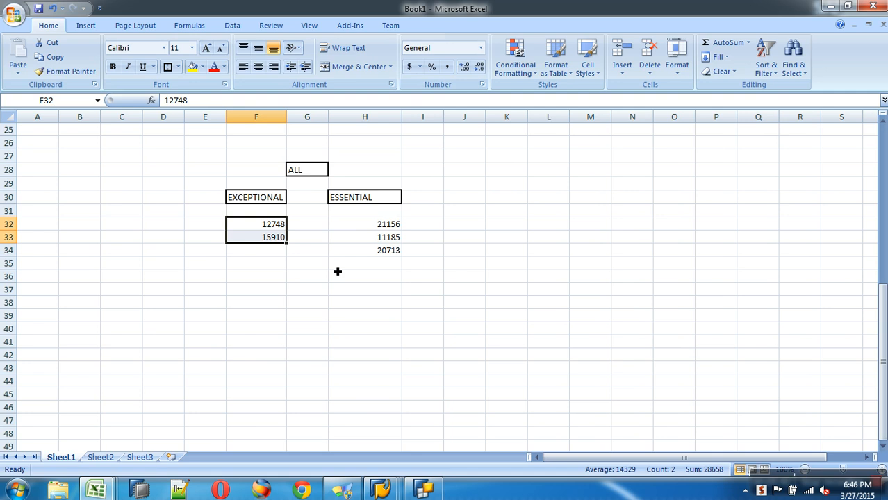
pyautogui.click(367, 199)
pyautogui.moveTo(385, 228); pyautogui.dragTo(398, 253)
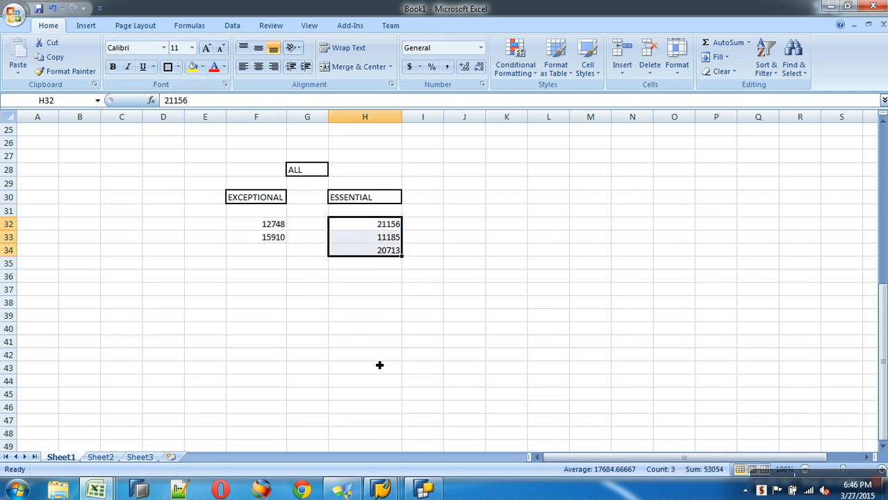
pyautogui.click(386, 490)
# Step: Paste the SAP query's customer keys and sales amounts into G40, then delete them
pyautogui.click(401, 458)
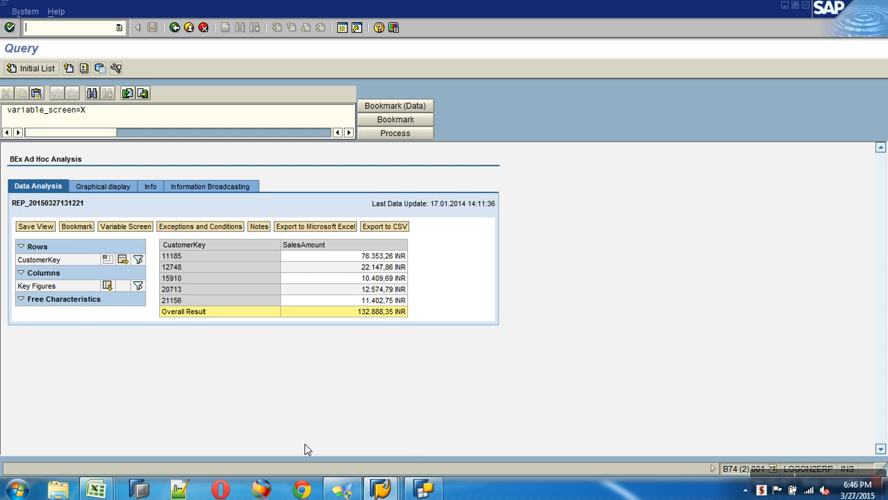
pyautogui.moveTo(182, 300); pyautogui.dragTo(168, 260)
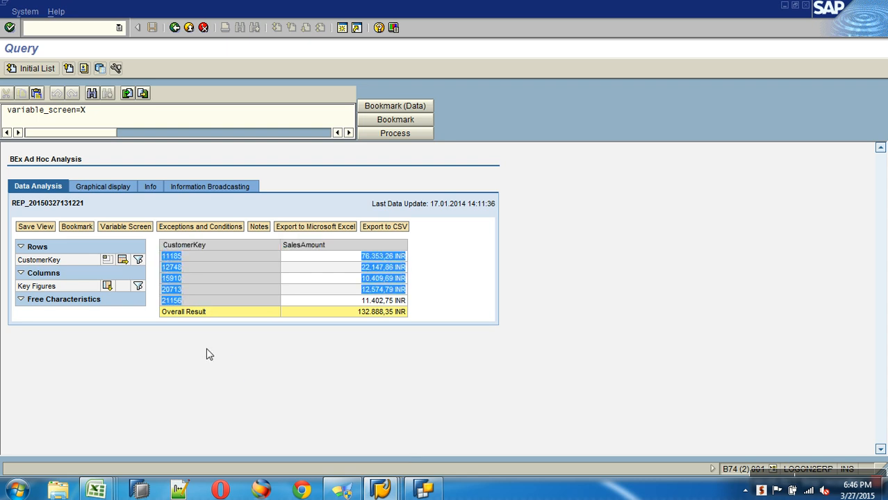
pyautogui.hotkey('ctrl', 'c')
pyautogui.hotkey('alt', 'Tab')
pyautogui.click(307, 329)
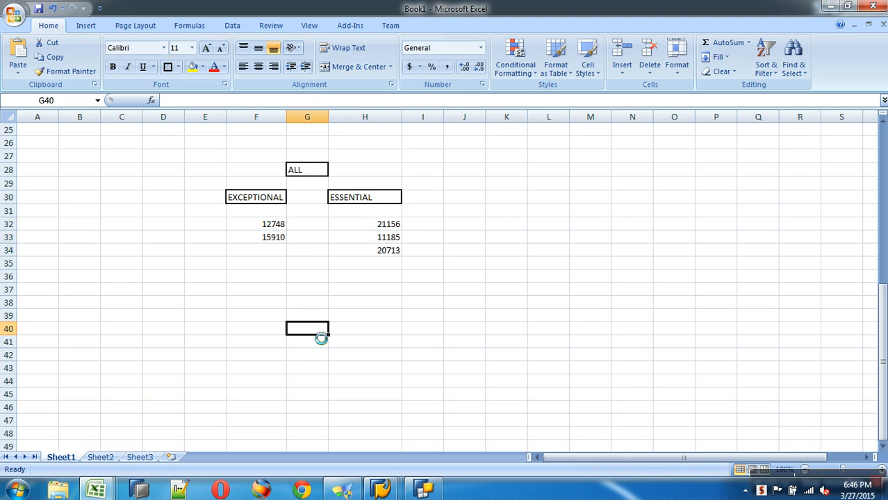
pyautogui.hotkey('ctrl', 'v')
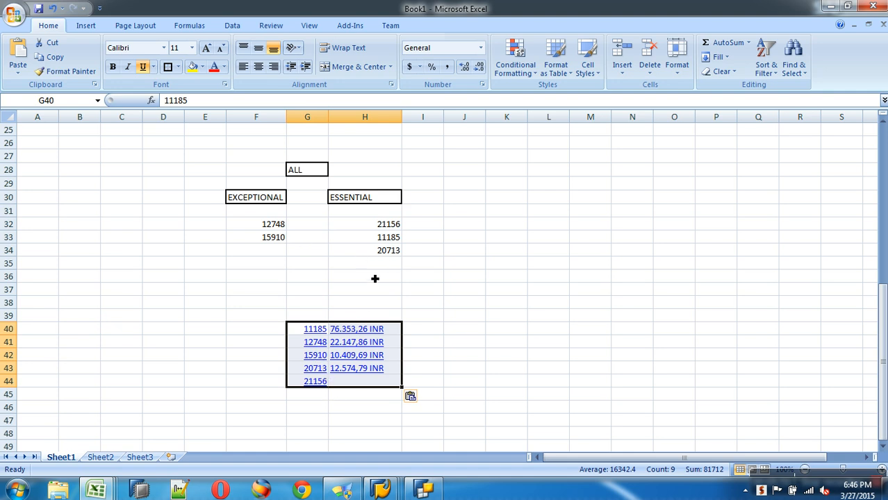
pyautogui.press('Delete')
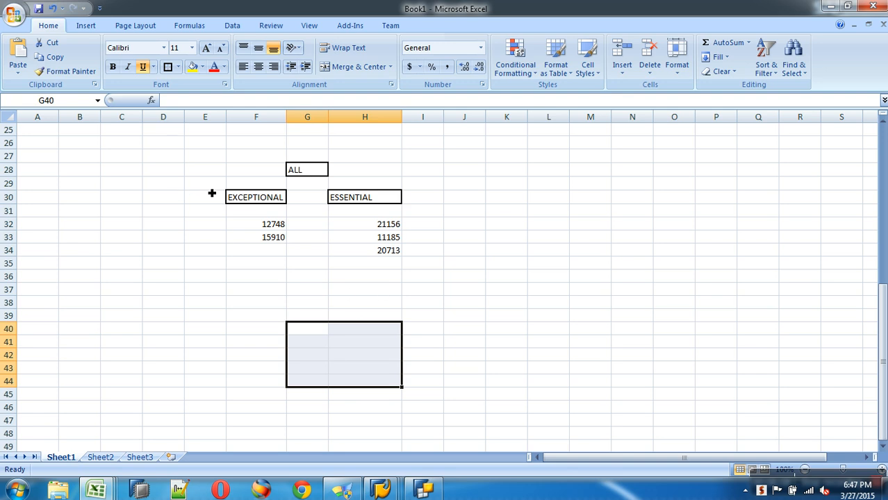
pyautogui.click(19, 175)
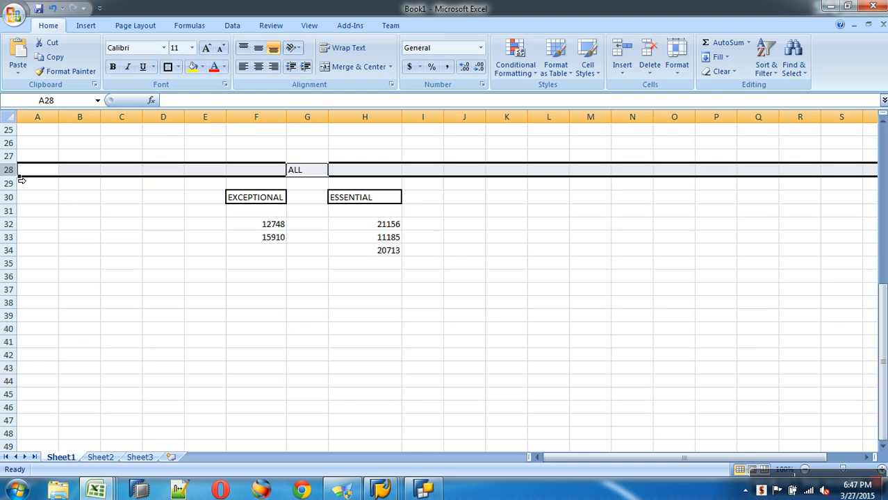
# Step: Label B28 'Nodel Level 1' and B30 'Node Level 2' beside the level 2 nodes
pyautogui.click(87, 169)
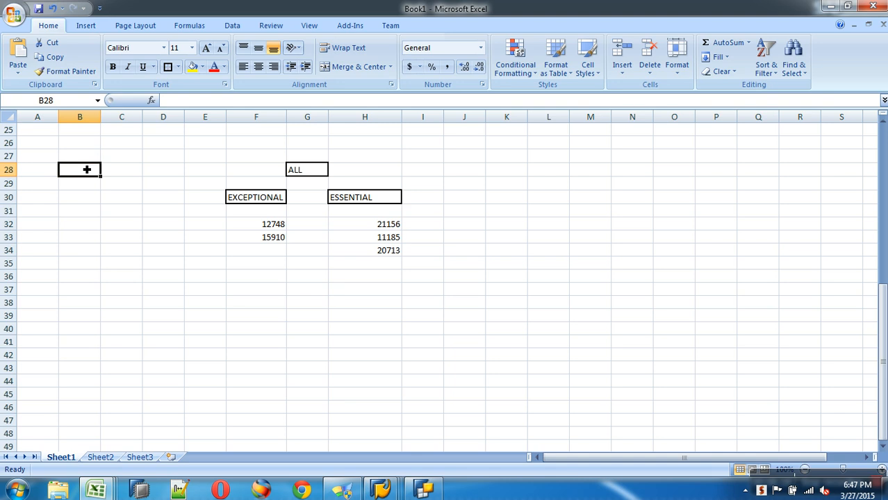
pyautogui.write('nO')
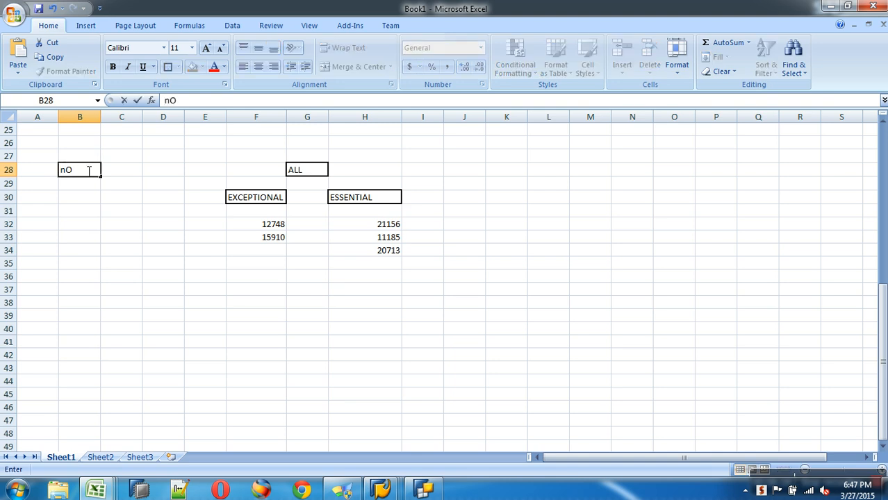
pyautogui.write('DEL Le')
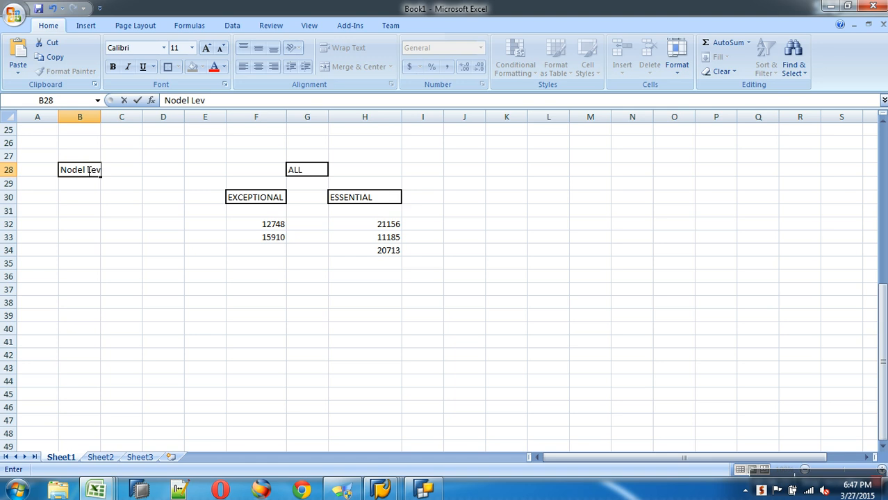
pyautogui.write('vel 1')
pyautogui.click(97, 212)
pyautogui.click(84, 200)
pyautogui.write('Node Level 2')
pyautogui.click(105, 228)
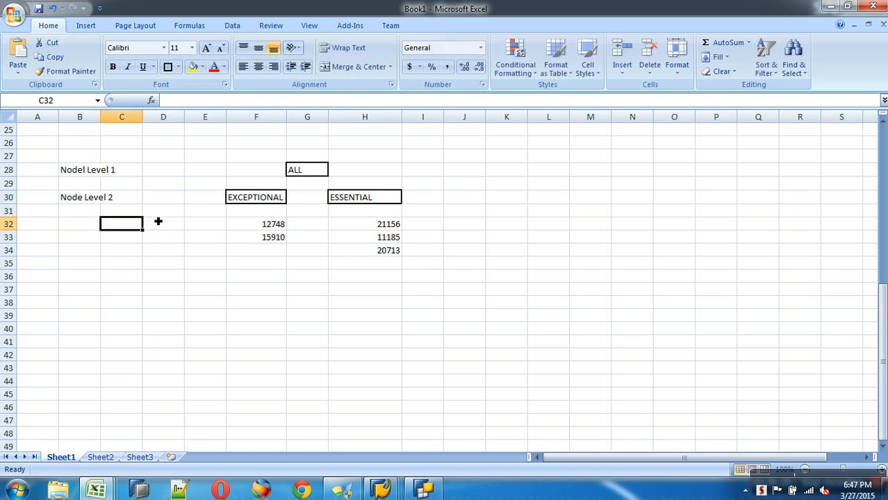
pyautogui.moveTo(229, 202); pyautogui.dragTo(324, 201)
pyautogui.moveTo(366, 199); pyautogui.dragTo(365, 198)
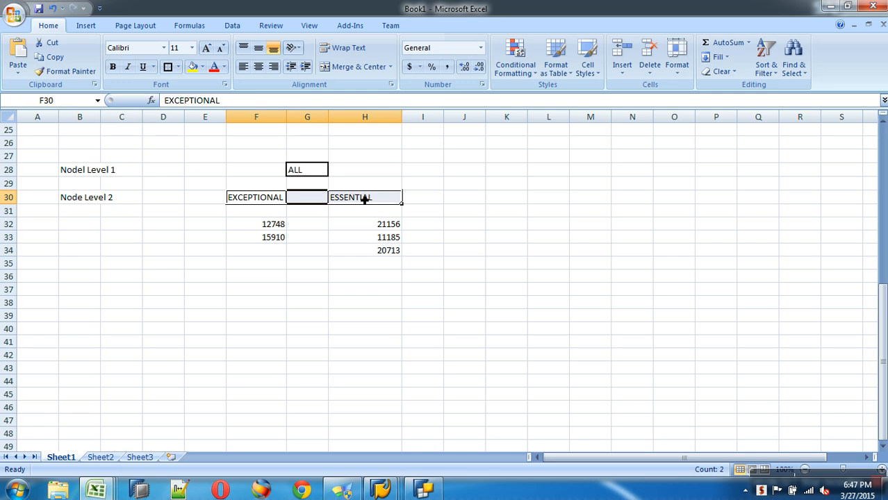
# Step: Label B32 'Nodel Level 3' beside the customer keys
pyautogui.click(75, 230)
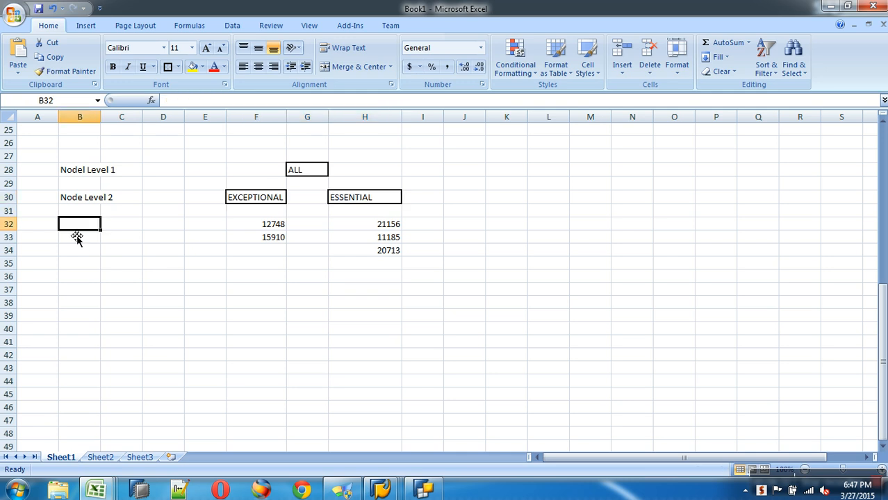
pyautogui.write('Nodel Level 3')
pyautogui.click(158, 291)
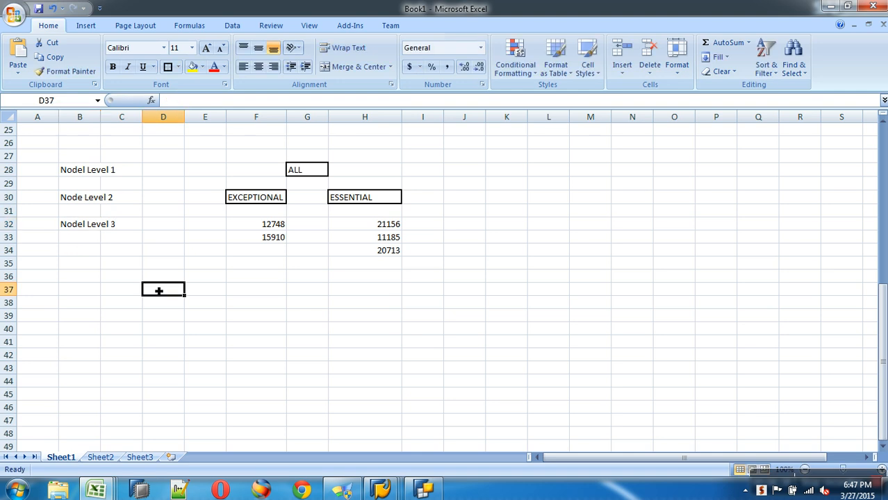
pyautogui.moveTo(256, 232); pyautogui.dragTo(371, 262)
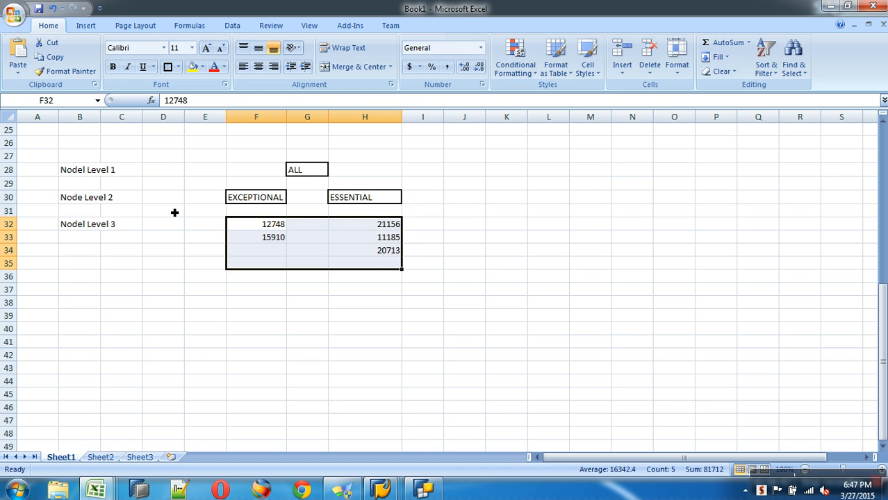
pyautogui.click(97, 174)
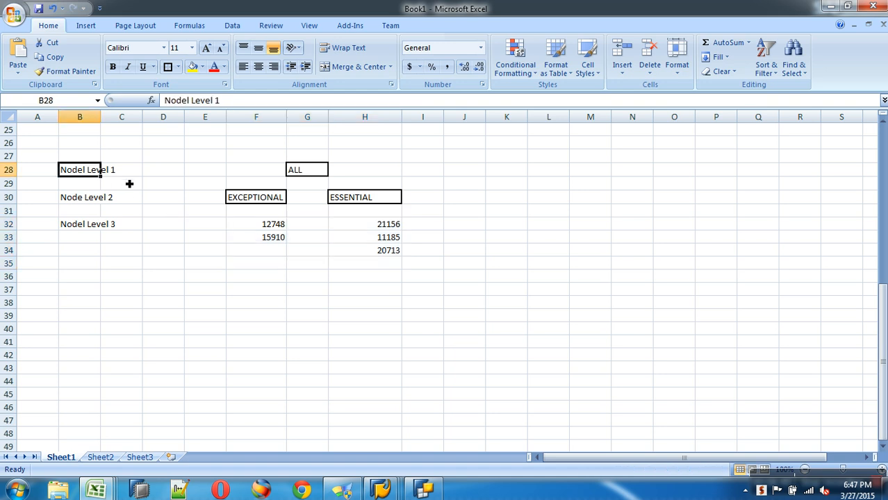
pyautogui.click(307, 174)
pyautogui.click(264, 200)
pyautogui.click(345, 203)
pyautogui.click(281, 221)
pyautogui.click(269, 250)
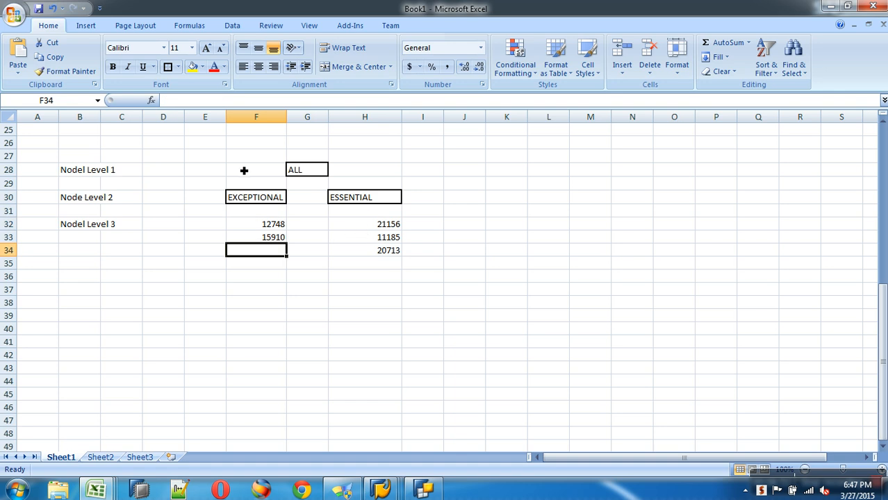
pyautogui.moveTo(244, 171); pyautogui.dragTo(394, 253)
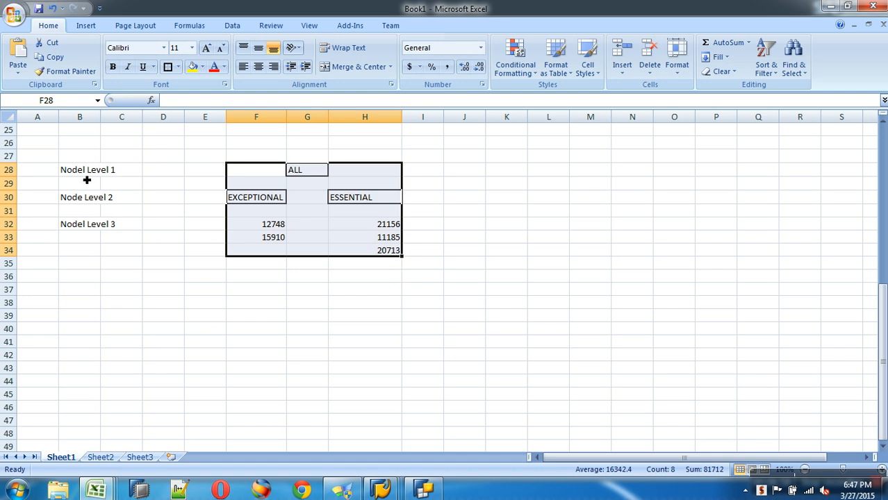
pyautogui.moveTo(88, 176); pyautogui.dragTo(351, 175)
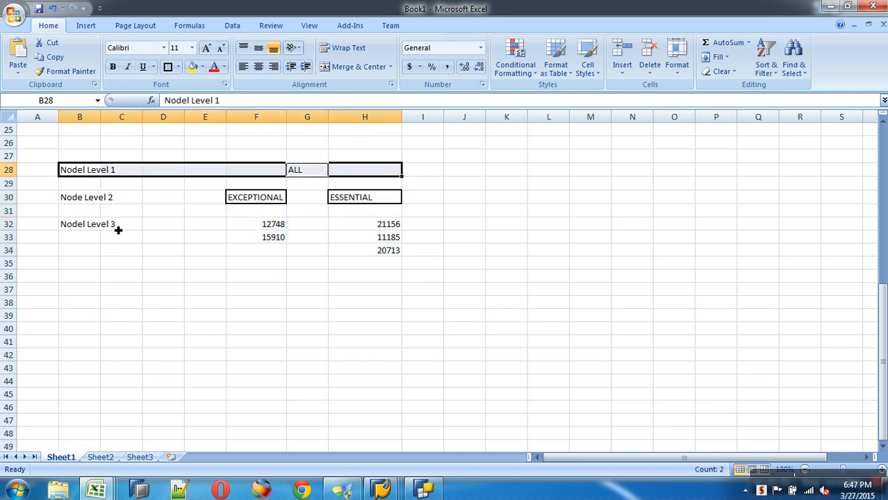
pyautogui.click(89, 197)
pyautogui.moveTo(88, 196); pyautogui.dragTo(377, 200)
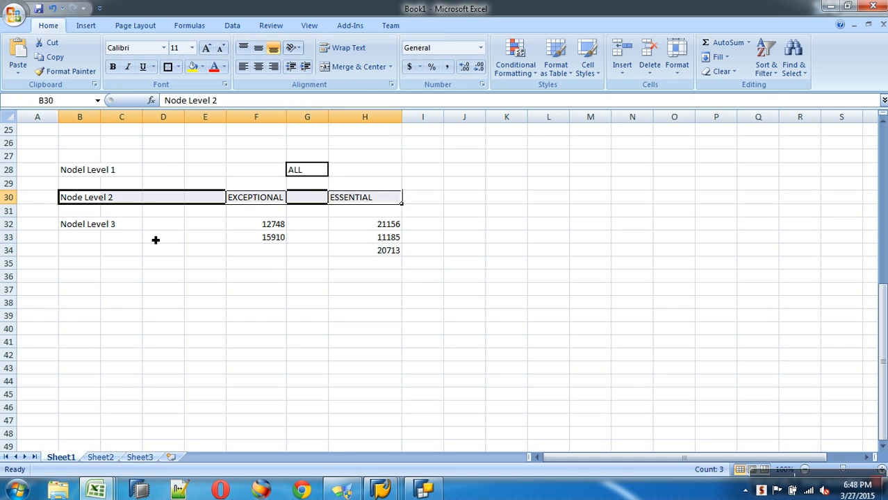
pyautogui.moveTo(88, 224); pyautogui.dragTo(373, 250)
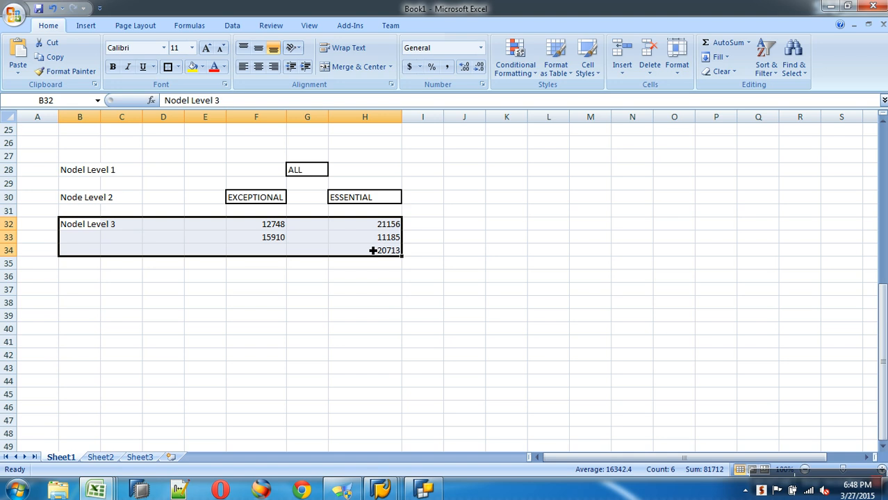
pyautogui.click(294, 171)
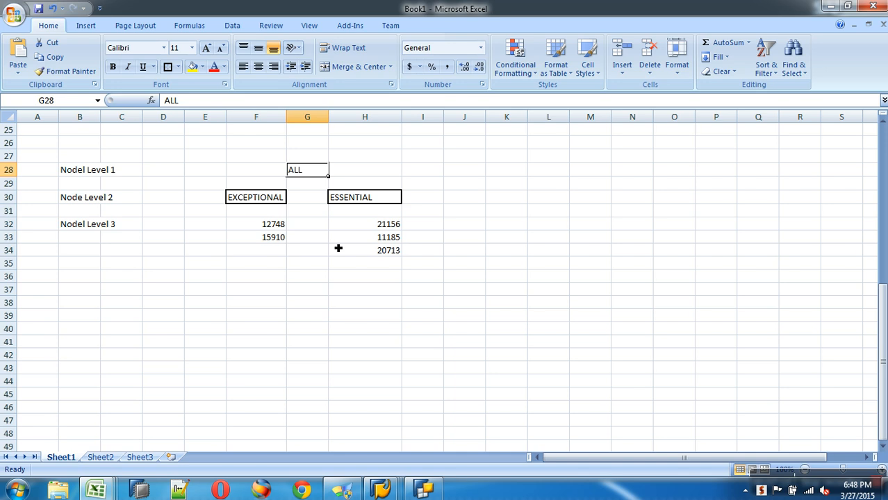
pyautogui.moveTo(250, 171); pyautogui.dragTo(379, 261)
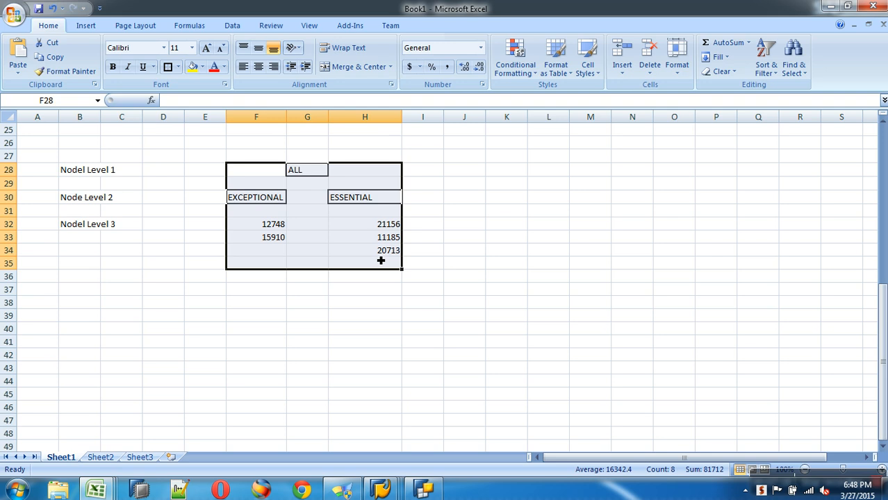
pyautogui.click(284, 240)
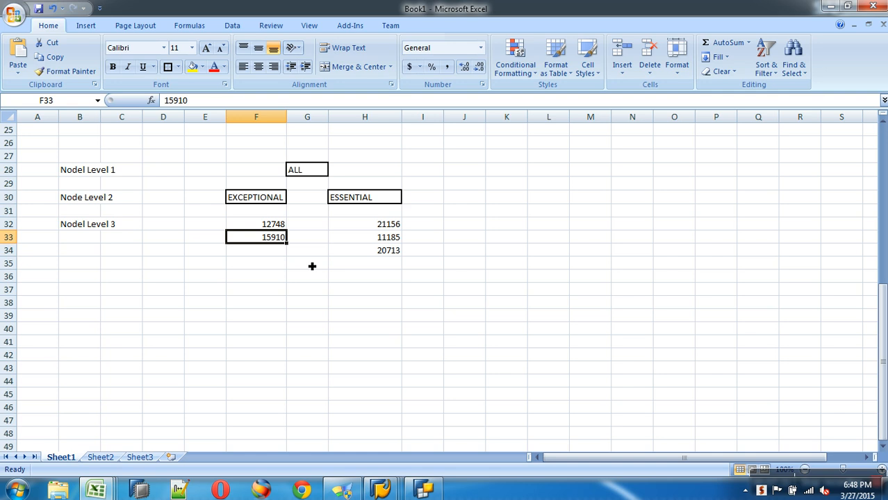
pyautogui.click(270, 225)
pyautogui.click(266, 202)
pyautogui.click(305, 174)
pyautogui.click(378, 197)
pyautogui.click(383, 224)
pyautogui.click(381, 253)
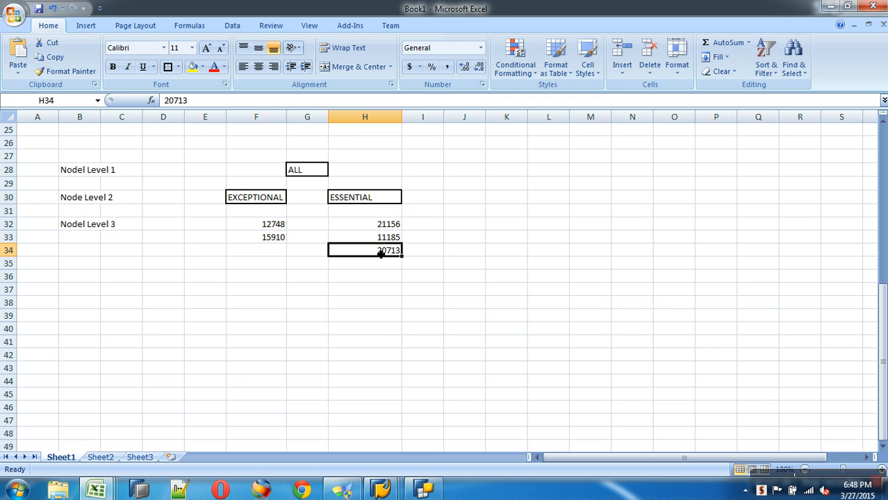
pyautogui.click(282, 226)
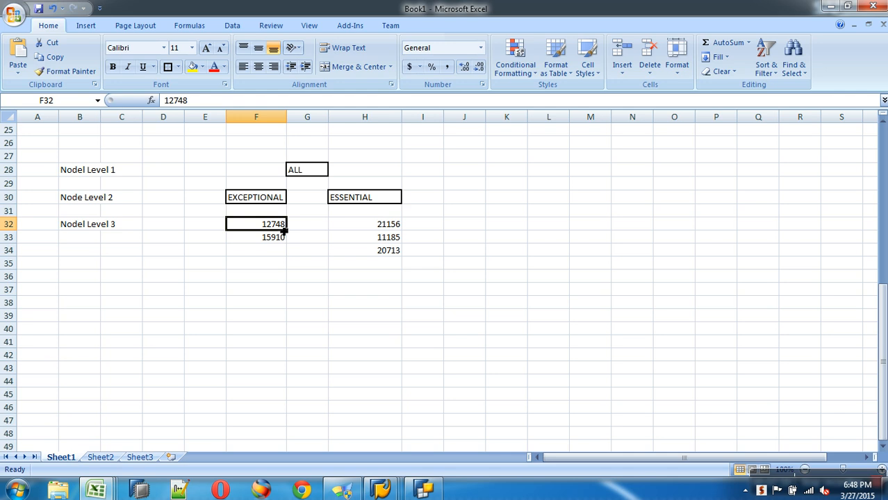
pyautogui.click(247, 200)
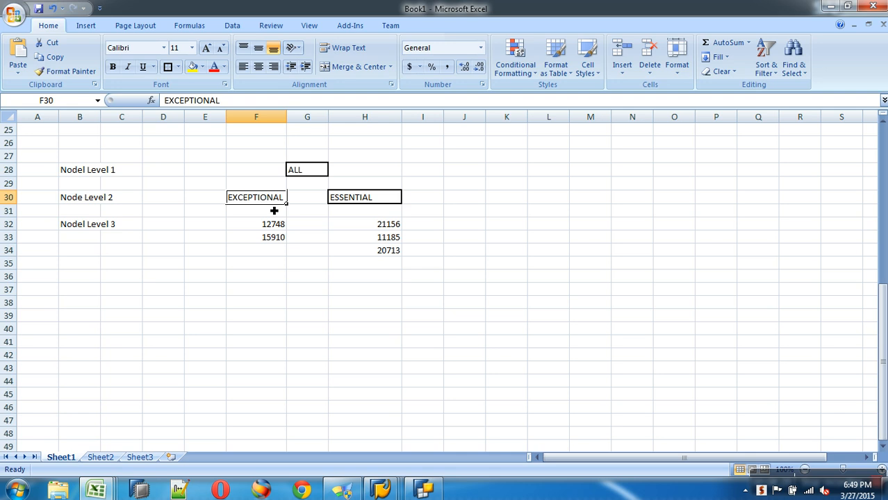
pyautogui.moveTo(263, 228); pyautogui.dragTo(373, 255)
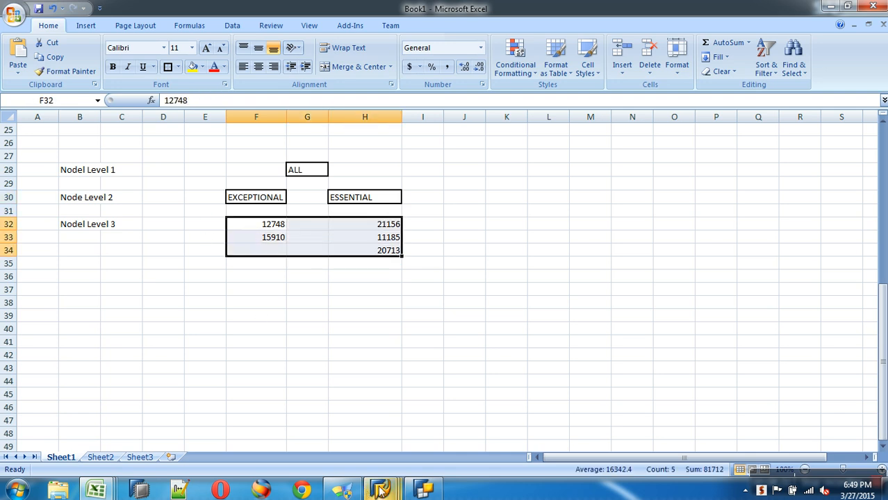
# Step: Back out of the DTP monitor and select ZCUSTKEY under Master Data Objects
pyautogui.moveTo(380, 490)
pyautogui.click(282, 439)
pyautogui.click(189, 27)
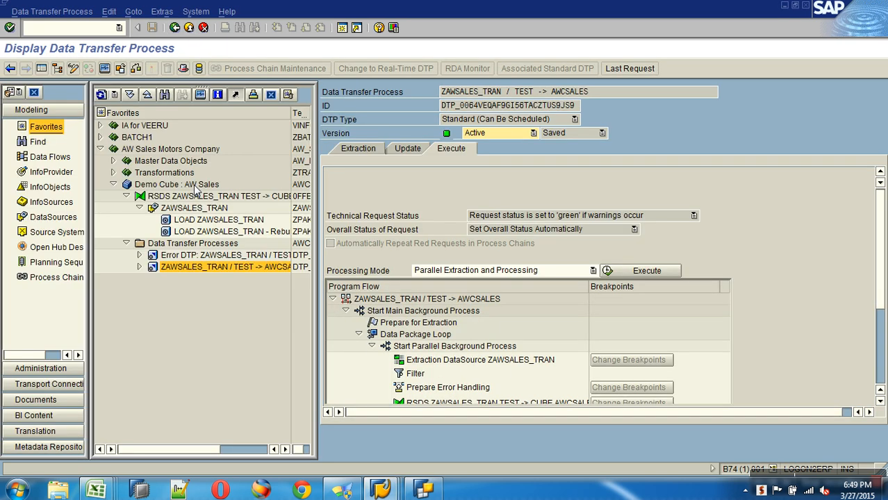
pyautogui.click(189, 28)
pyautogui.click(113, 184)
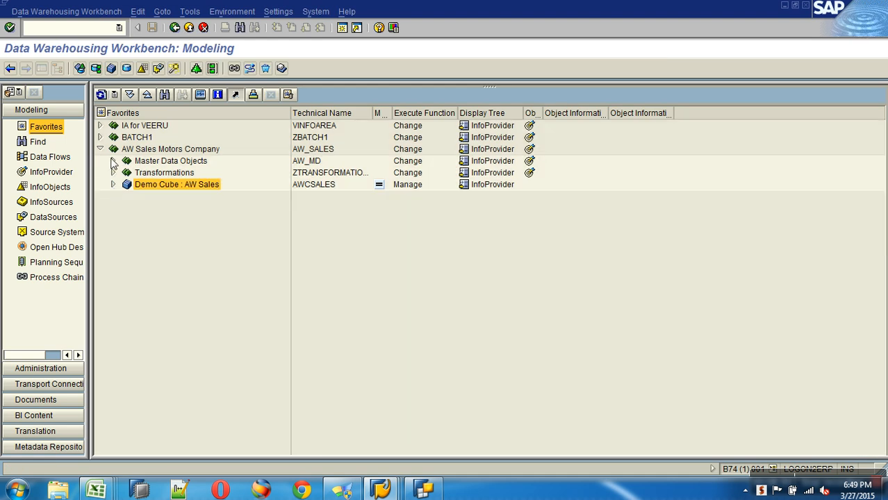
pyautogui.click(112, 161)
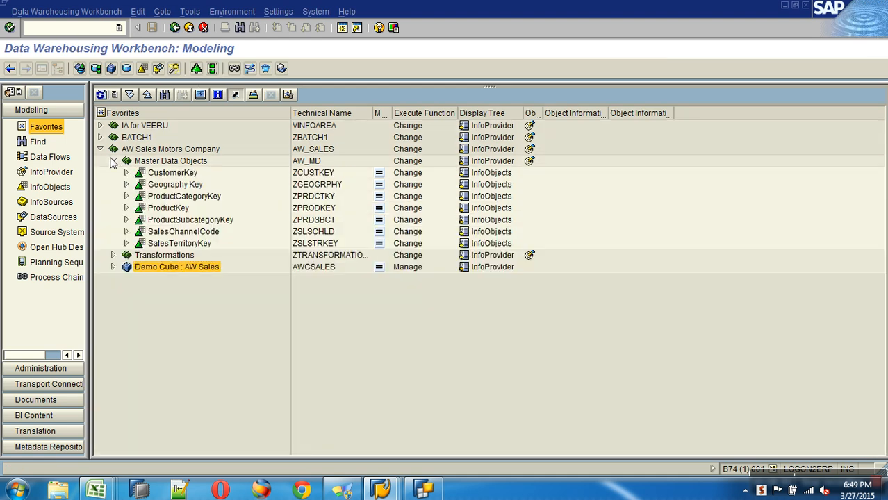
pyautogui.click(306, 173)
# Step: Paste ZCUSTKEY into C33 and enter 0HIER_NODE in D28 and D30
pyautogui.hotkey('alt', 'Tab')
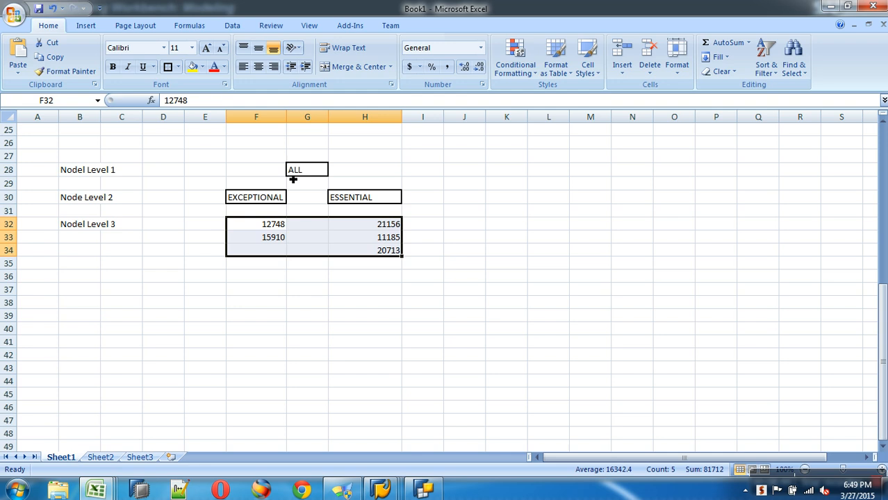
pyautogui.click(125, 243)
pyautogui.write('ZCUSTKEY')
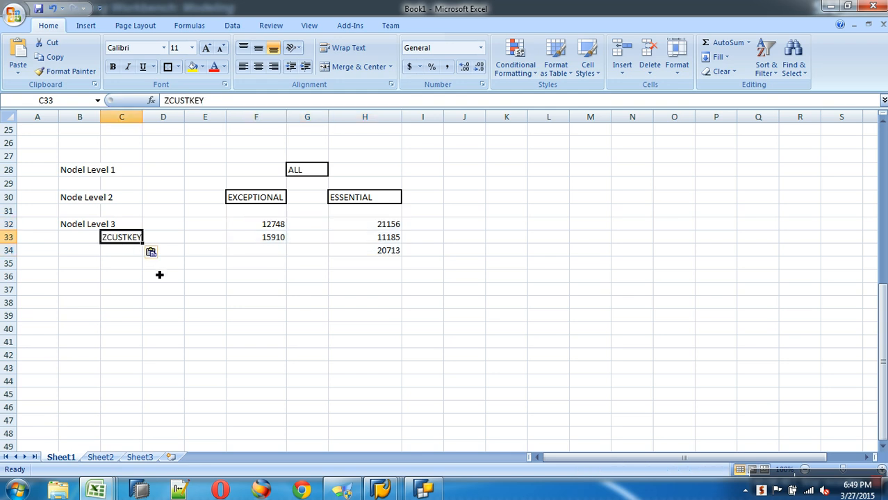
pyautogui.moveTo(273, 231); pyautogui.dragTo(403, 254)
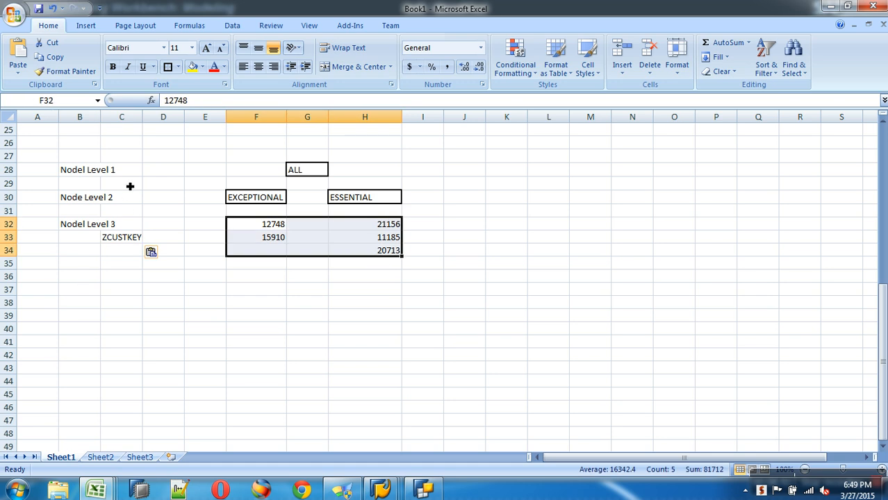
pyautogui.moveTo(237, 175); pyautogui.dragTo(348, 193)
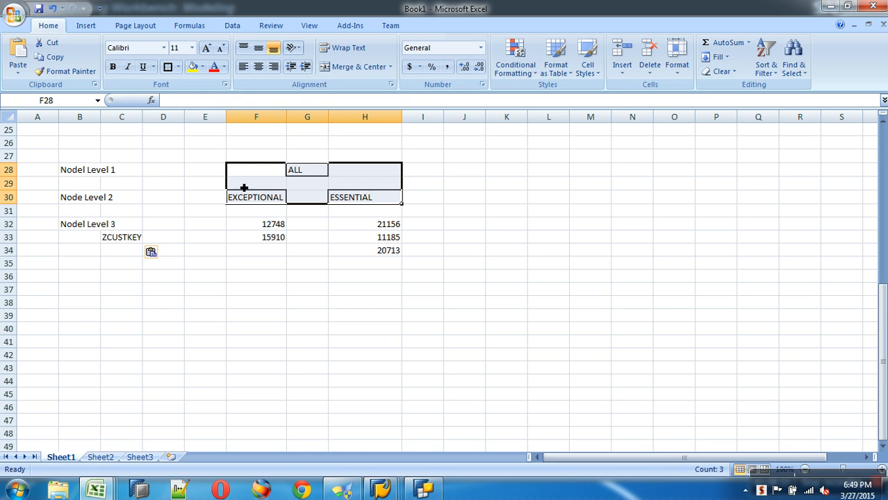
pyautogui.click(151, 176)
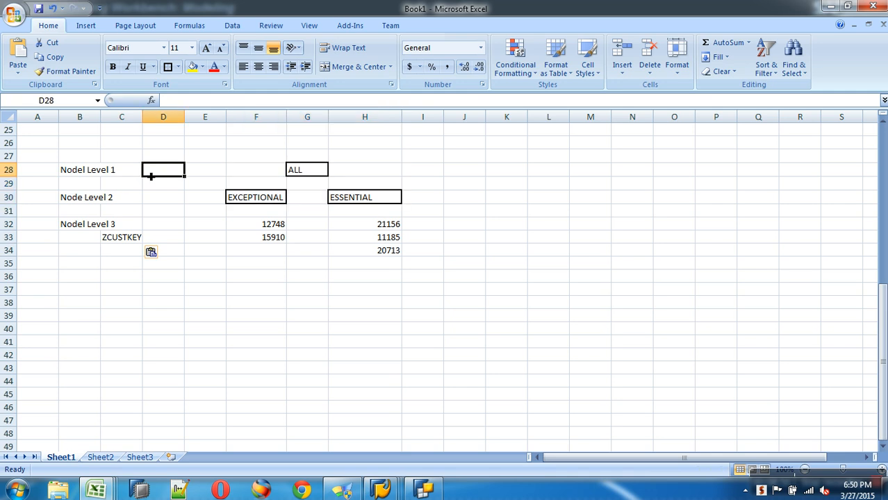
pyautogui.write('0HIER_NODE')
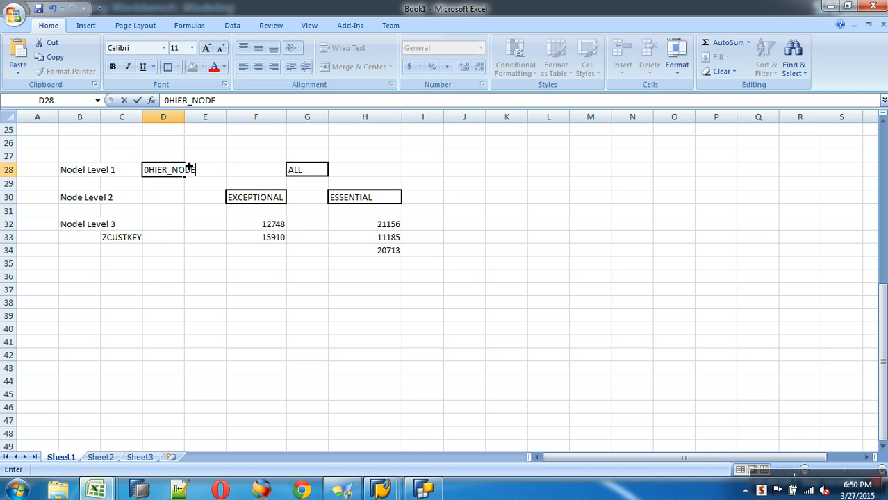
pyautogui.click(179, 200)
pyautogui.write('0')
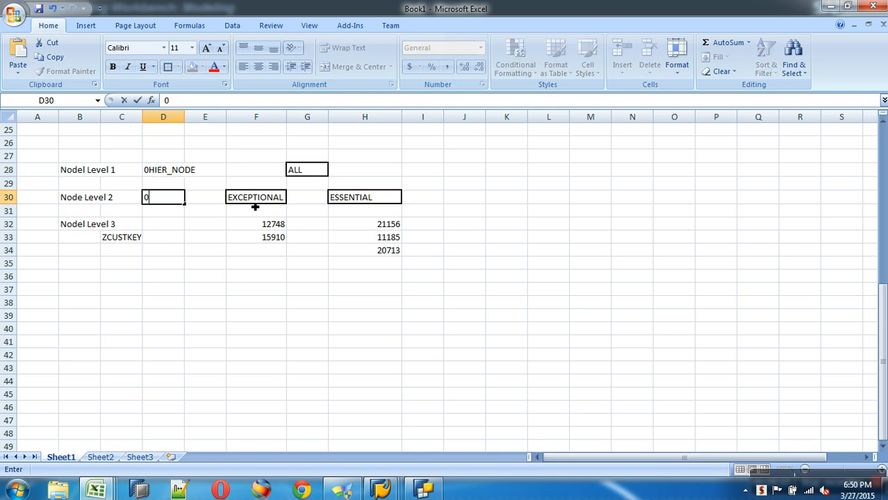
pyautogui.write('HIER_NODE')
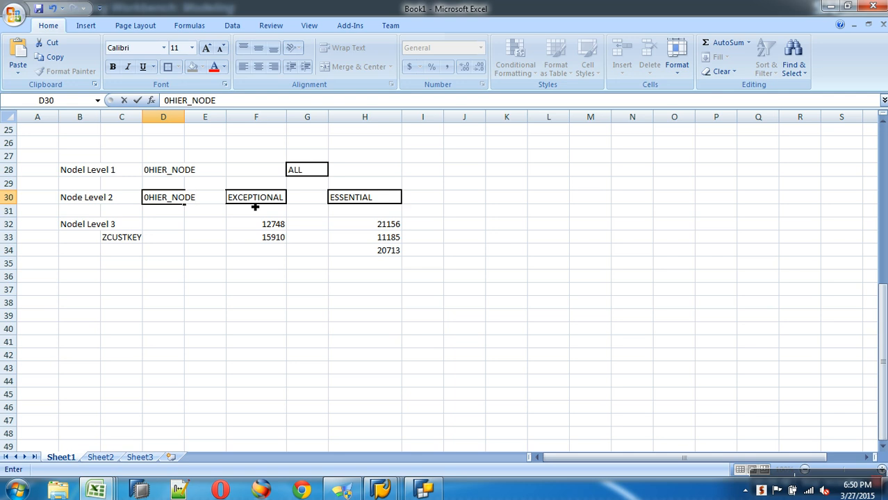
# Step: Open the Hier workbook and widen column B and the LINK column
pyautogui.click(96, 491)
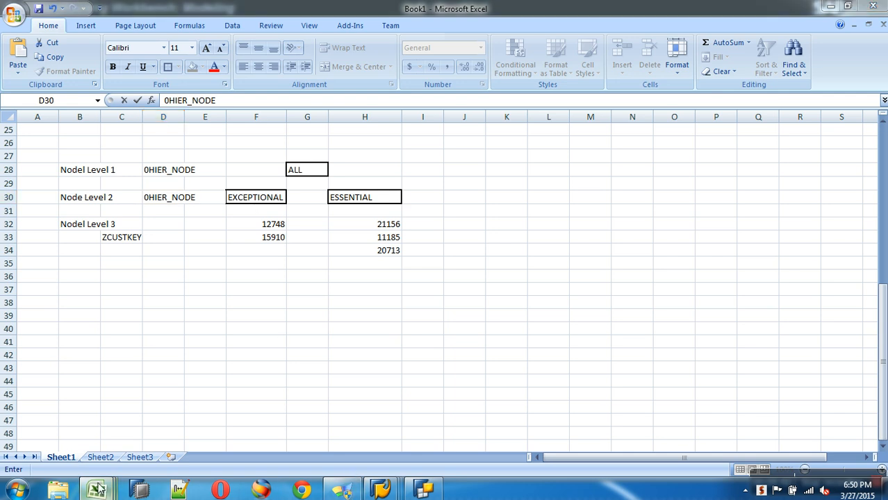
pyautogui.click(204, 429)
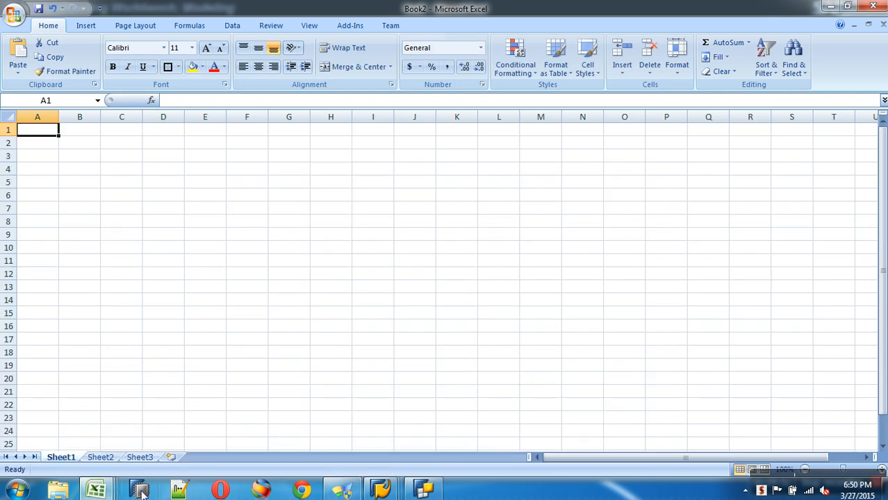
pyautogui.click(96, 491)
pyautogui.click(330, 449)
pyautogui.click(281, 287)
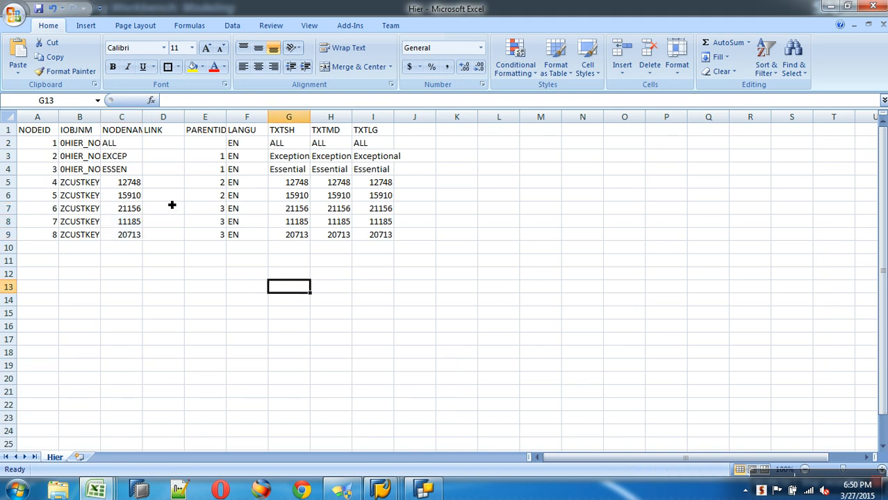
pyautogui.moveTo(102, 119); pyautogui.dragTo(137, 118)
pyautogui.moveTo(220, 119); pyautogui.dragTo(579, 119)
pyautogui.click(593, 158)
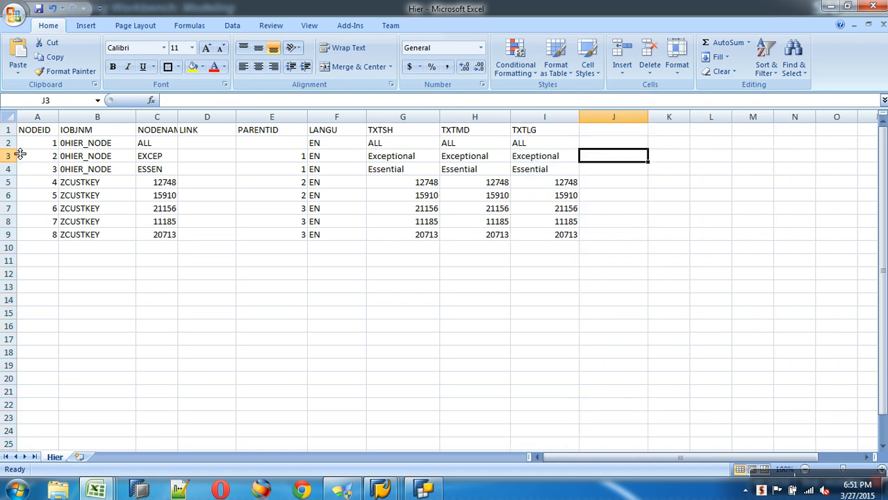
# Step: Go through the NODEID, IOBJNM and NODENAME headers, widening column C for NODENAME
pyautogui.click(35, 134)
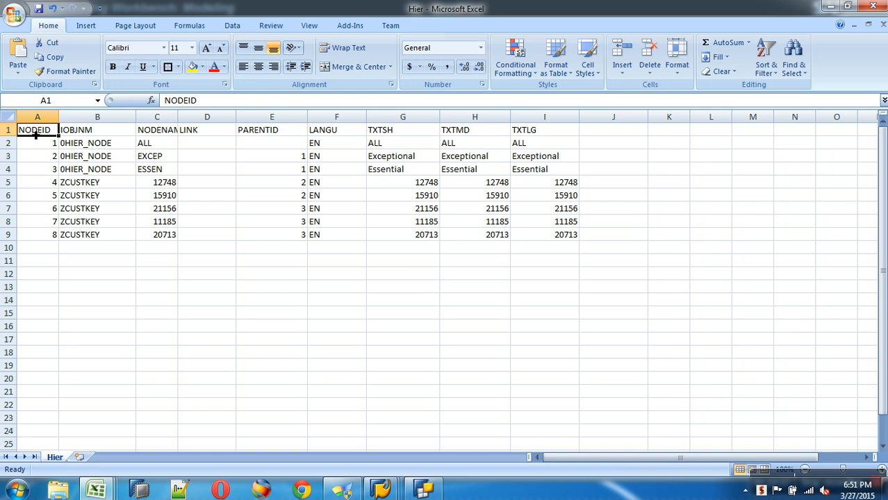
pyautogui.moveTo(34, 135); pyautogui.dragTo(53, 235)
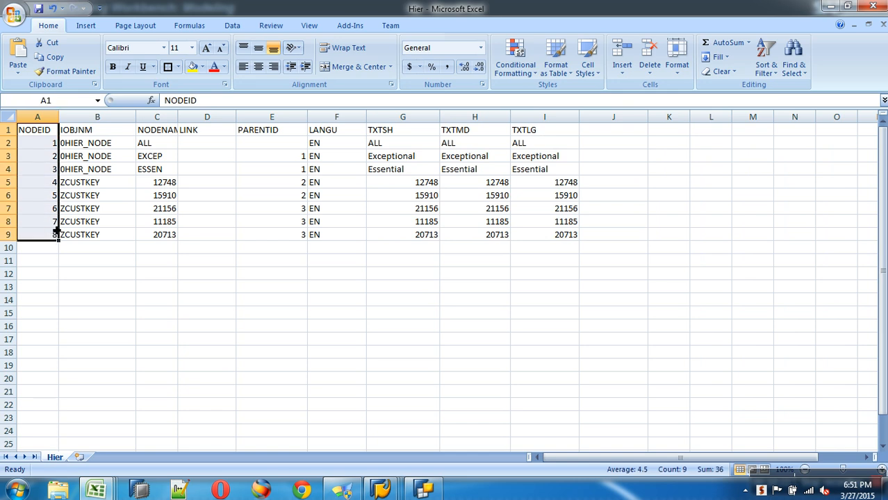
pyautogui.click(94, 135)
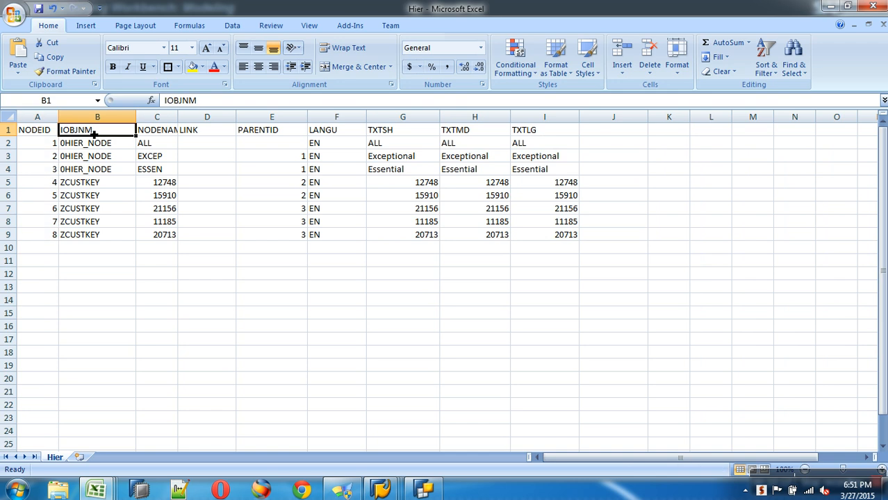
pyautogui.click(166, 132)
pyautogui.moveTo(182, 119); pyautogui.dragTo(205, 121)
pyautogui.click(256, 133)
pyautogui.hotkey('ctrl', 'space')
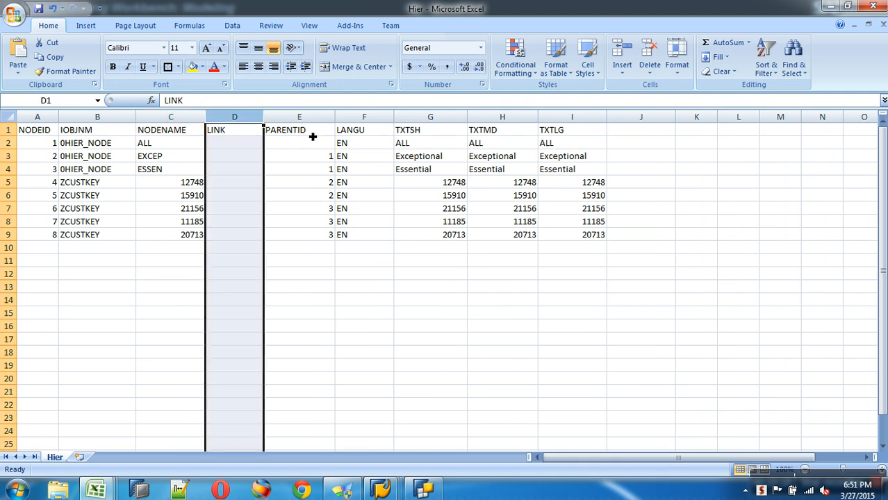
pyautogui.press('Right')
# Step: Check the root's IOBJNM and PARENTID cells and the LANGU, TXTSH, TXTMD, TXTLG columns
pyautogui.click(116, 145)
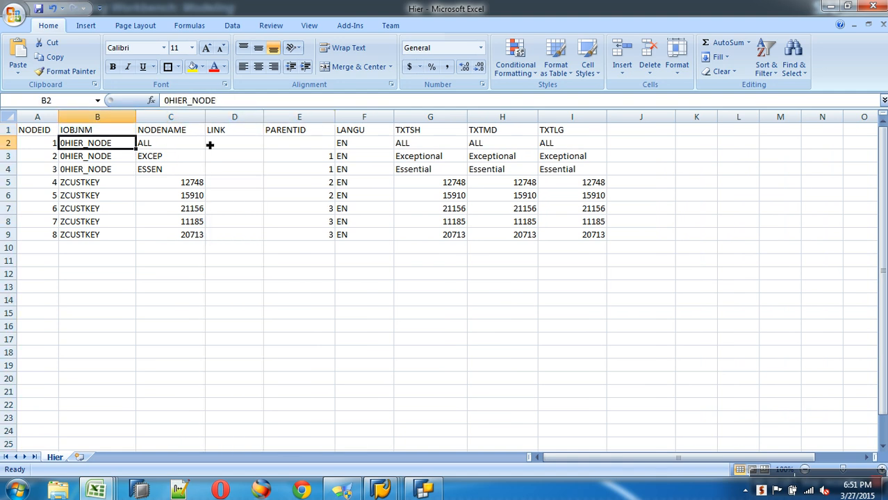
pyautogui.click(331, 148)
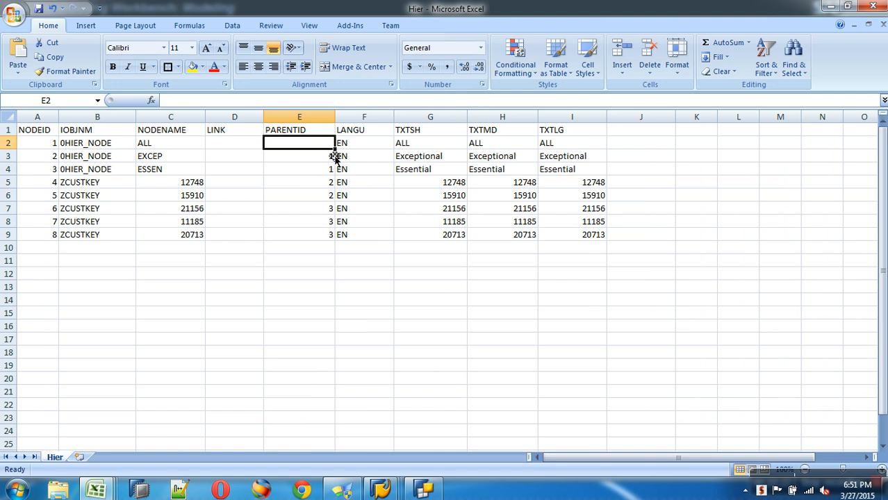
pyautogui.click(382, 119)
pyautogui.click(438, 127)
pyautogui.click(501, 127)
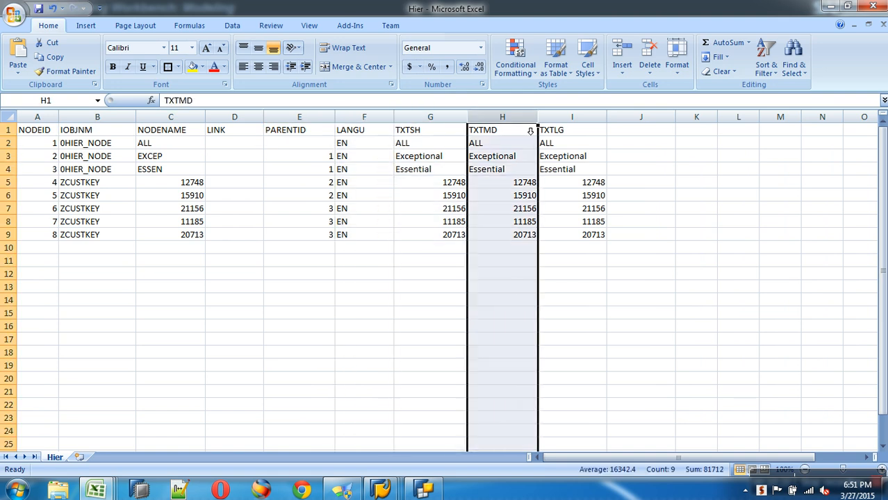
pyautogui.click(548, 128)
pyautogui.click(43, 148)
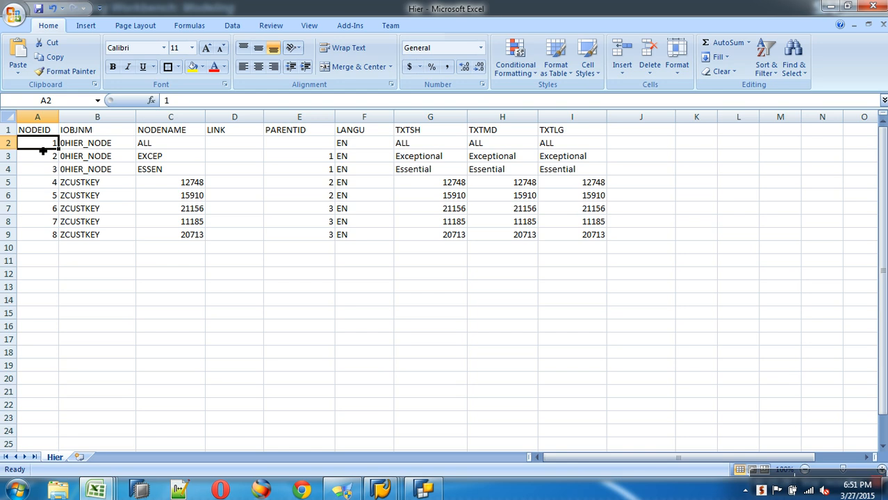
pyautogui.hotkey('alt', 'Tab')
pyautogui.hotkey('alt', 'Tab')
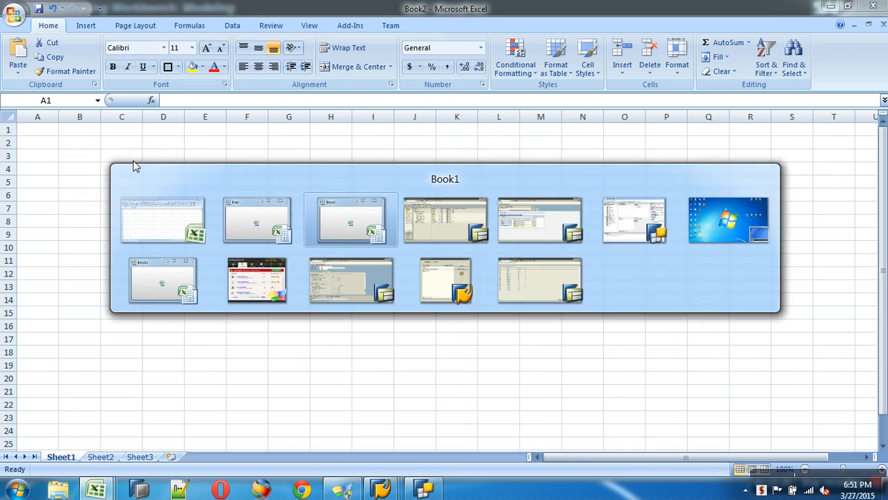
pyautogui.click(312, 175)
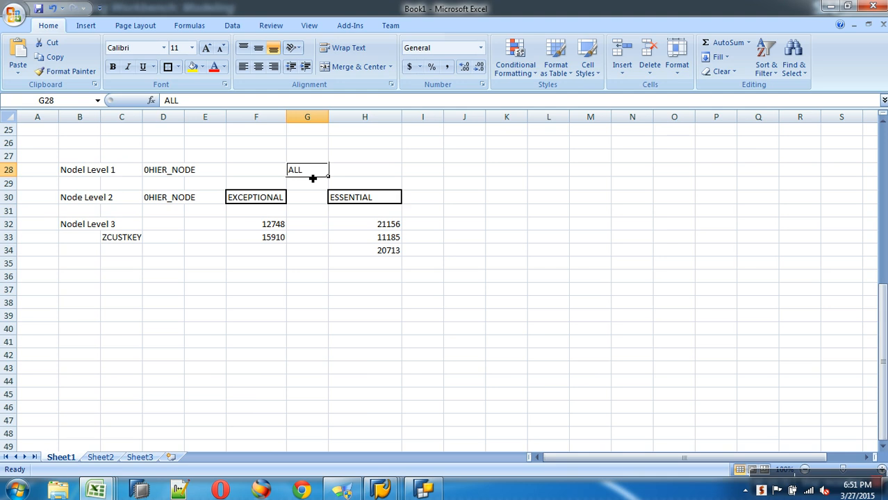
pyautogui.moveTo(105, 488)
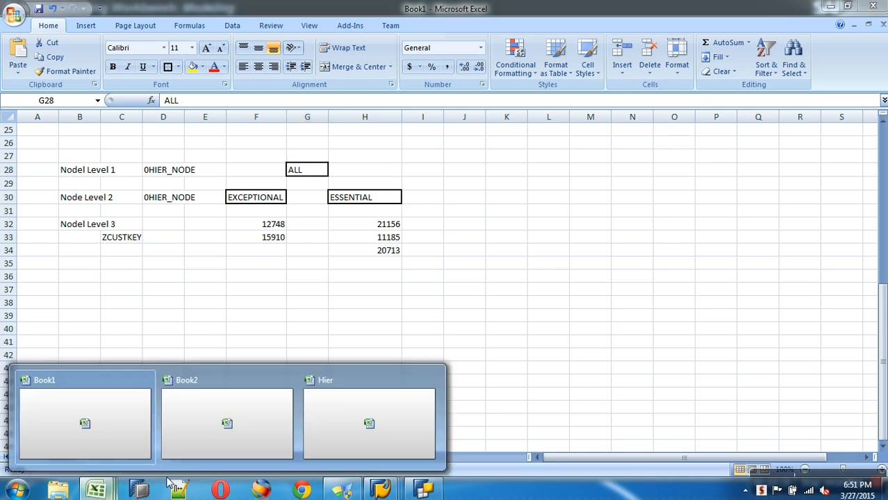
pyautogui.click(346, 428)
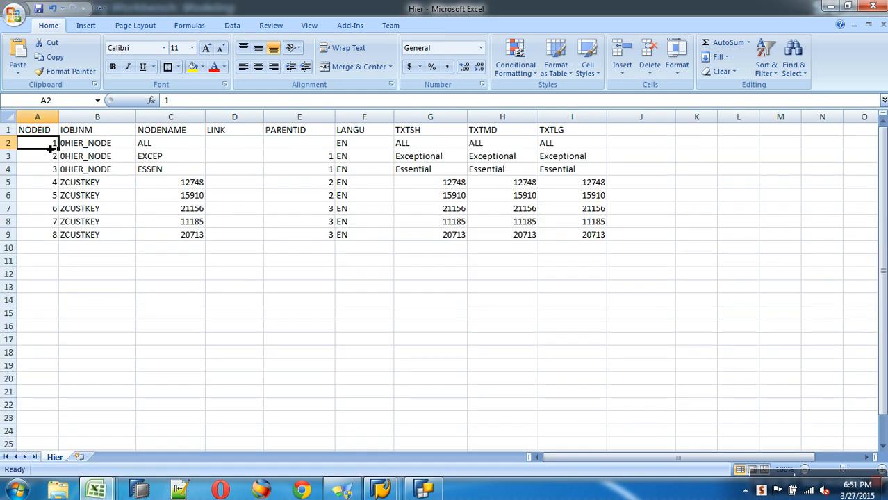
pyautogui.click(98, 149)
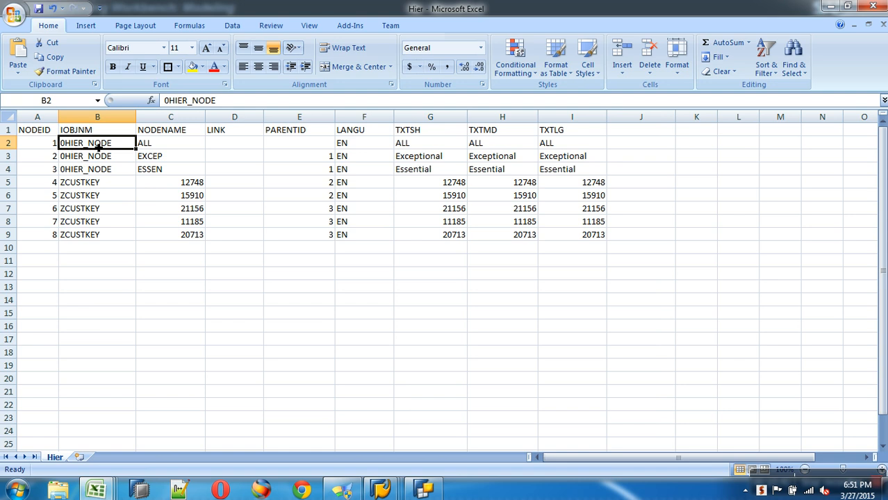
pyautogui.click(162, 149)
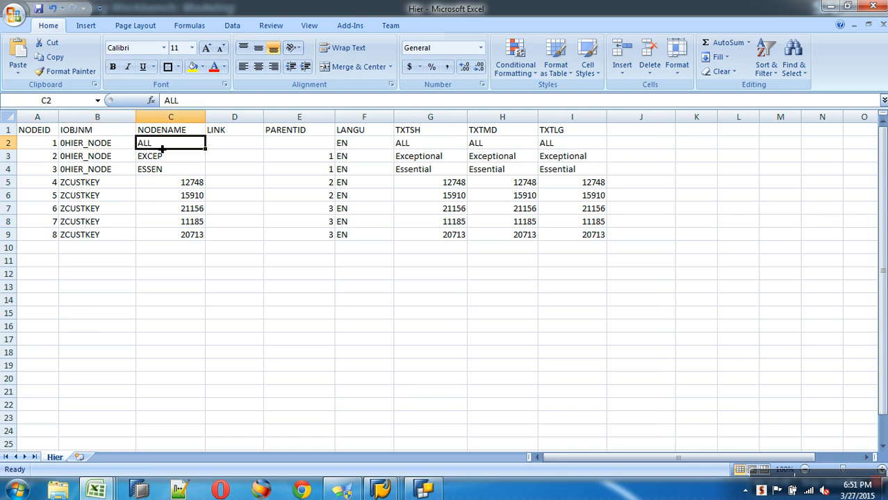
pyautogui.click(228, 146)
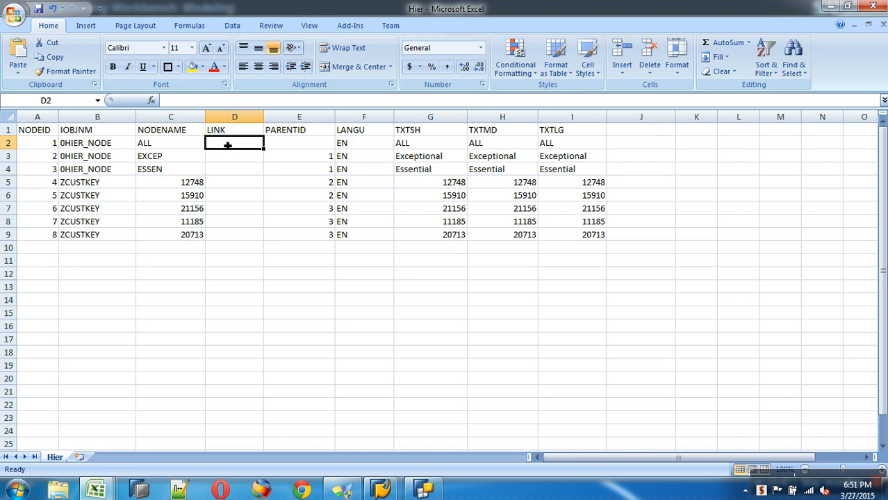
pyautogui.click(290, 147)
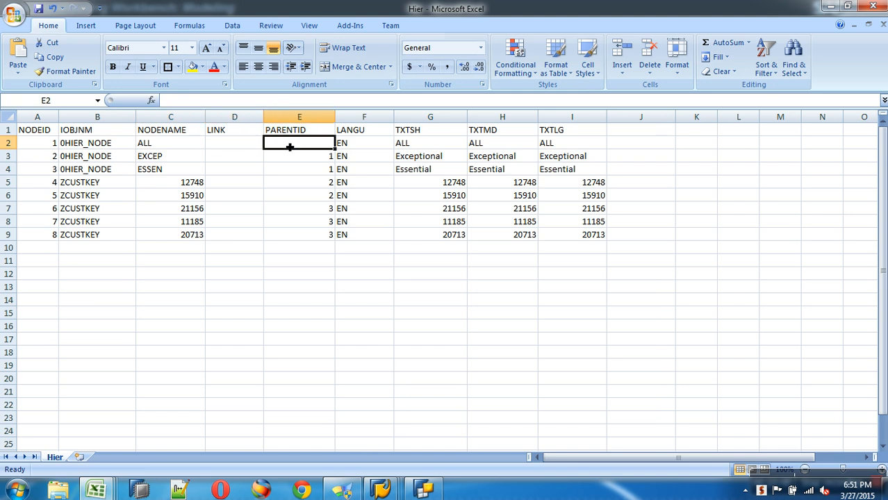
pyautogui.click(363, 147)
pyautogui.moveTo(429, 149); pyautogui.dragTo(561, 144)
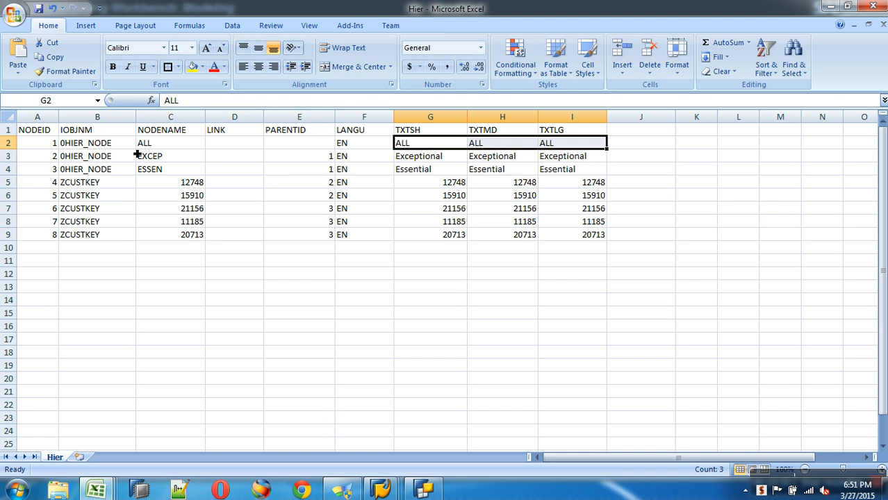
pyautogui.hotkey('ctrl', 'Tab')
pyautogui.click(271, 197)
pyautogui.hotkey('ctrl', 'Tab')
pyautogui.click(50, 158)
pyautogui.click(99, 160)
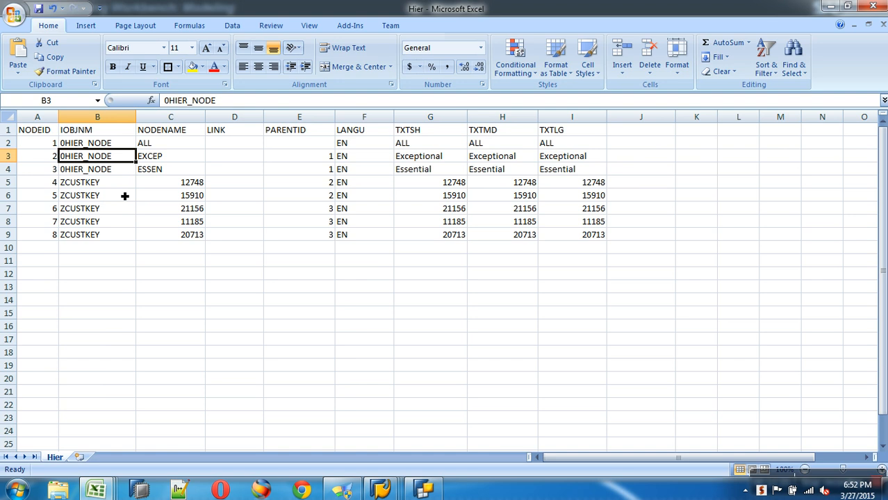
pyautogui.click(176, 161)
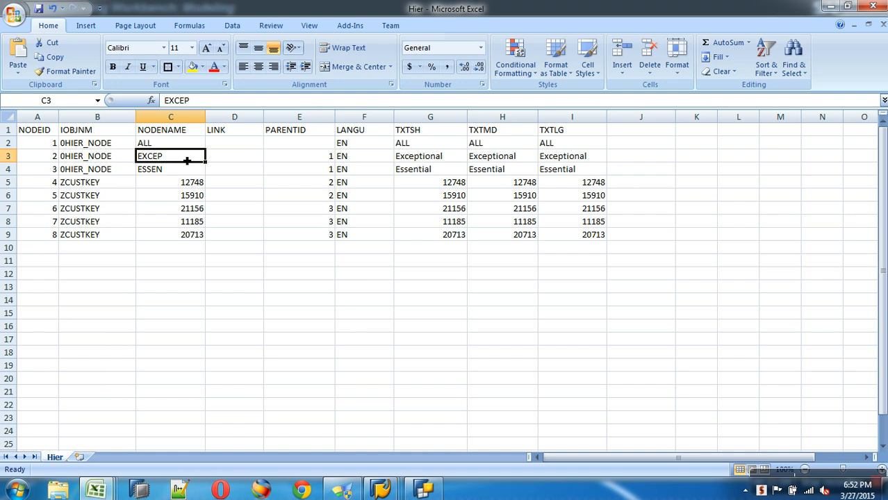
pyautogui.click(331, 161)
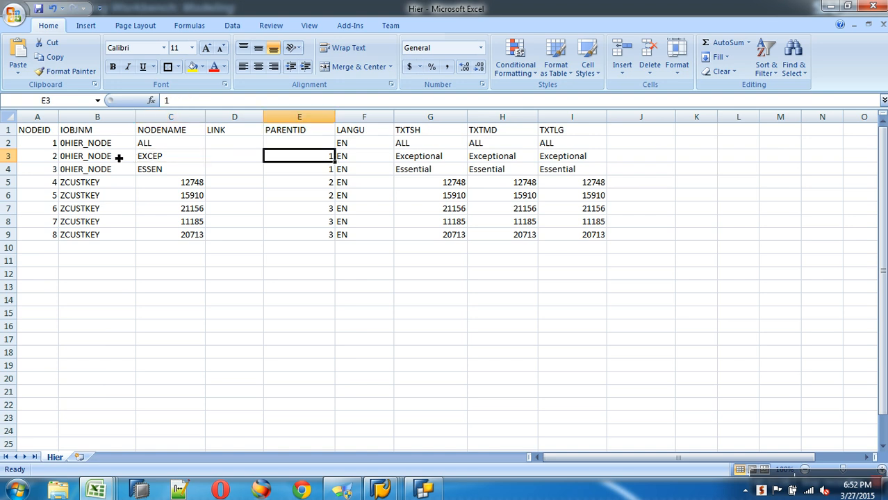
pyautogui.click(169, 148)
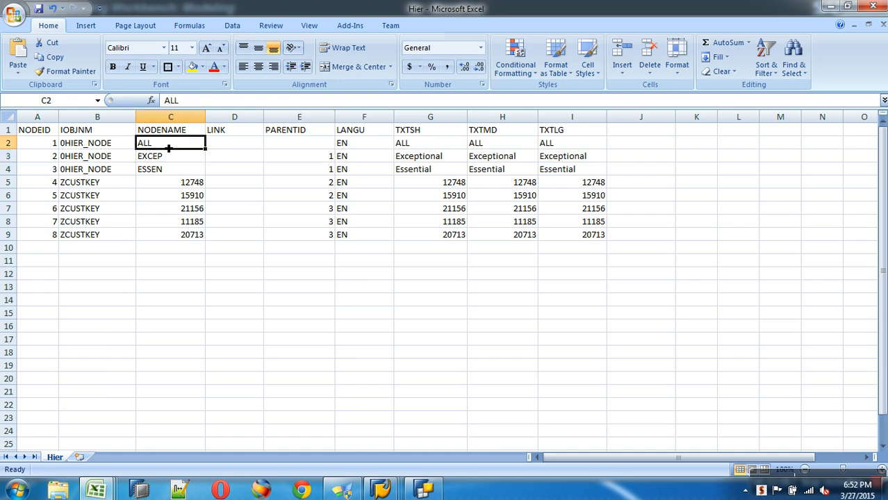
pyautogui.click(57, 147)
pyautogui.click(316, 161)
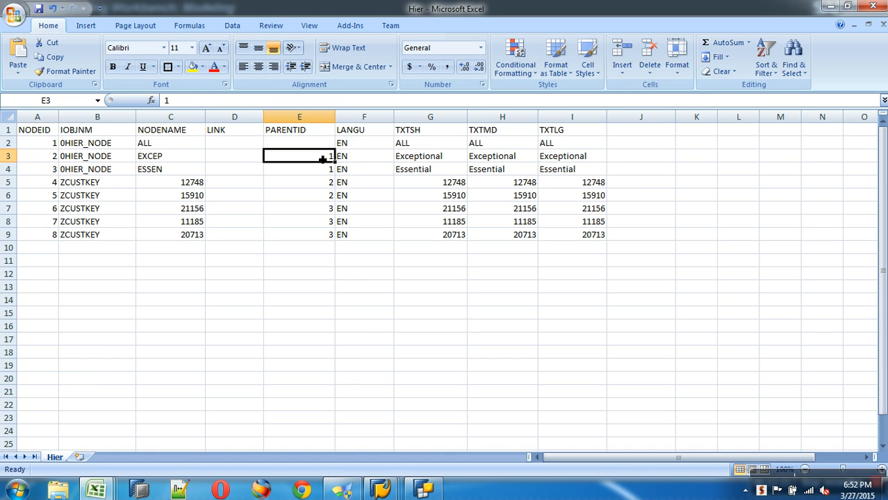
pyautogui.click(379, 161)
pyautogui.moveTo(410, 160); pyautogui.dragTo(585, 157)
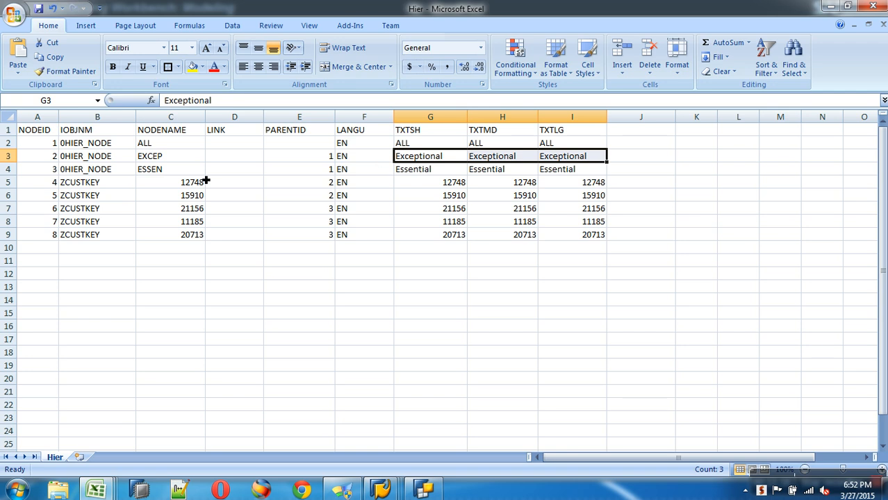
pyautogui.click(160, 175)
pyautogui.click(54, 175)
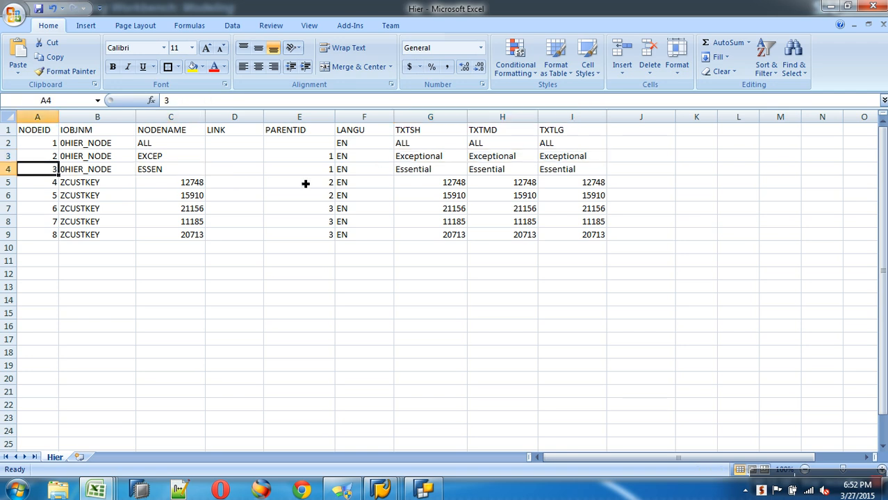
pyautogui.click(334, 177)
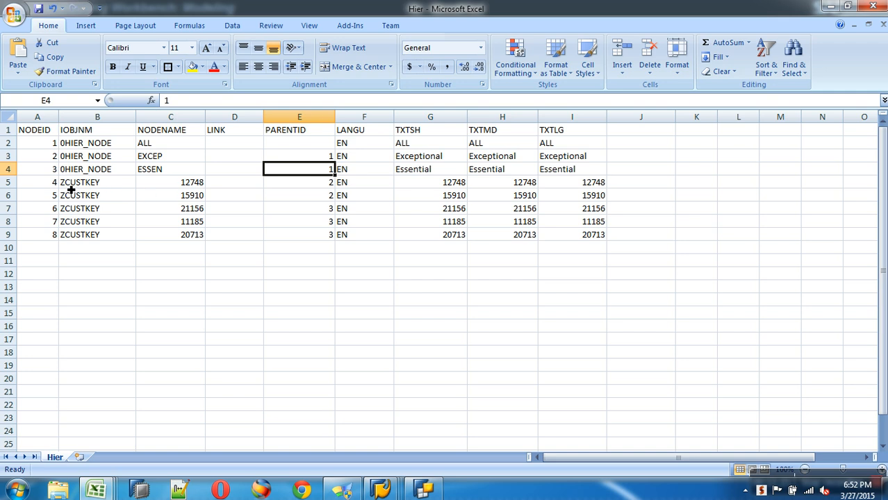
pyautogui.moveTo(52, 187); pyautogui.dragTo(54, 235)
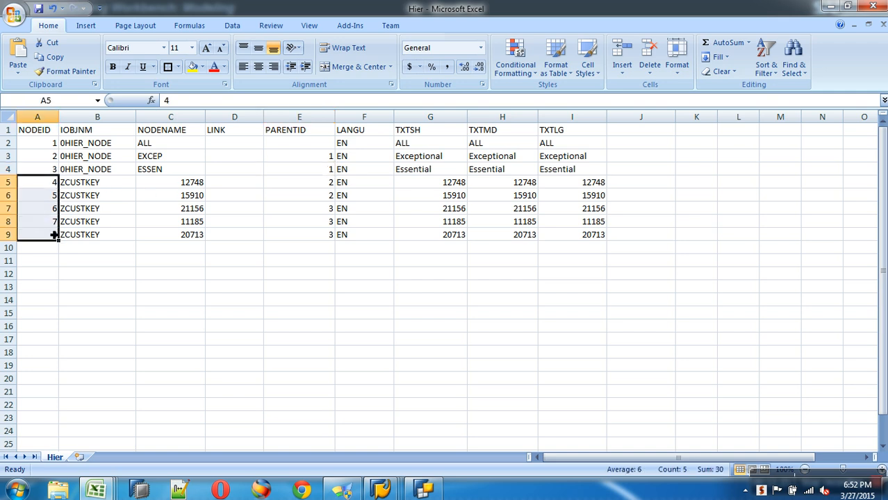
pyautogui.moveTo(100, 183); pyautogui.dragTo(98, 235)
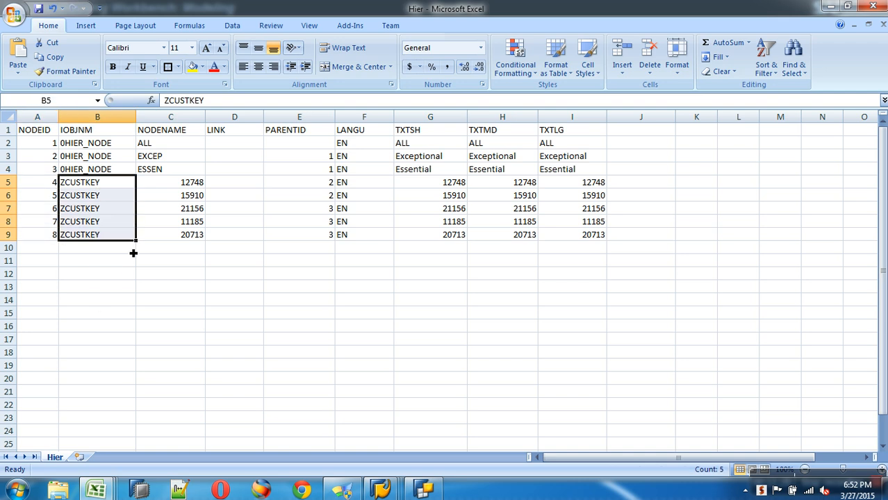
pyautogui.moveTo(184, 182); pyautogui.dragTo(193, 241)
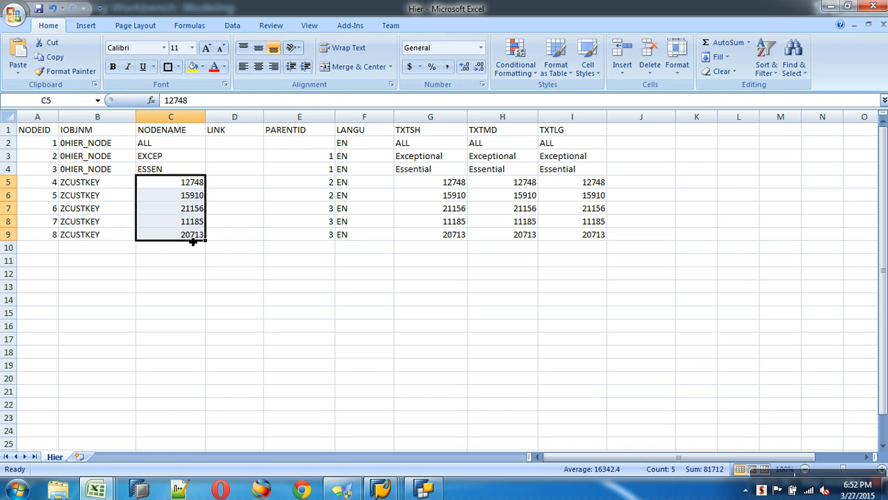
pyautogui.click(325, 185)
pyautogui.click(200, 185)
pyautogui.moveTo(199, 195); pyautogui.dragTo(200, 197)
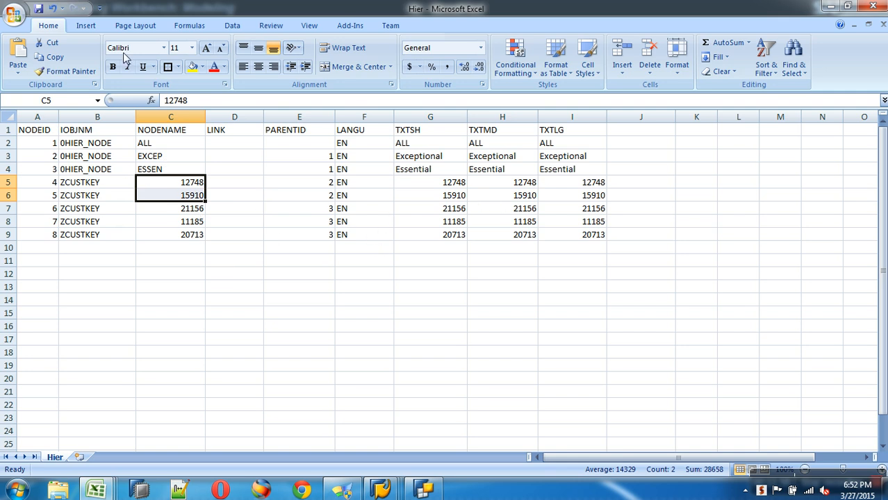
# Step: Save Hier.csv in CSV format and switch to the Data Warehousing Workbench
pyautogui.click(38, 8)
pyautogui.click(408, 289)
pyautogui.moveTo(381, 490)
pyautogui.click(272, 448)
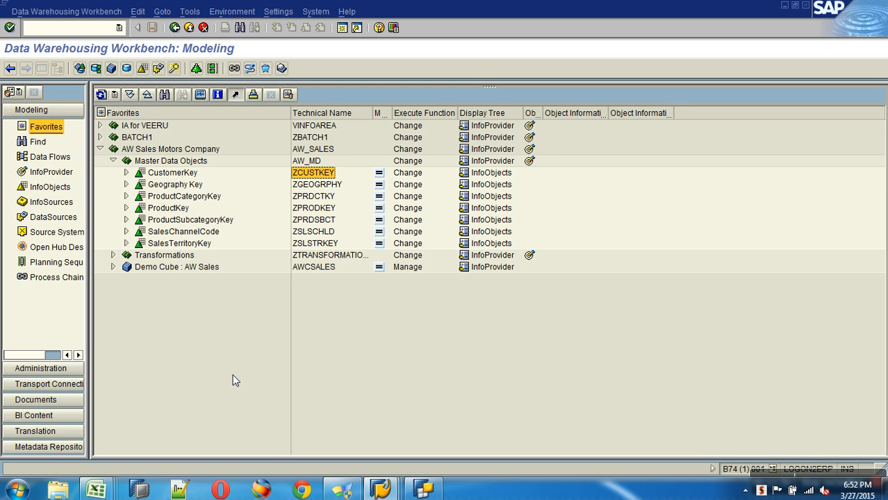
# Step: Expand CustomerKey in the favourites and choose Change on it
pyautogui.click(127, 173)
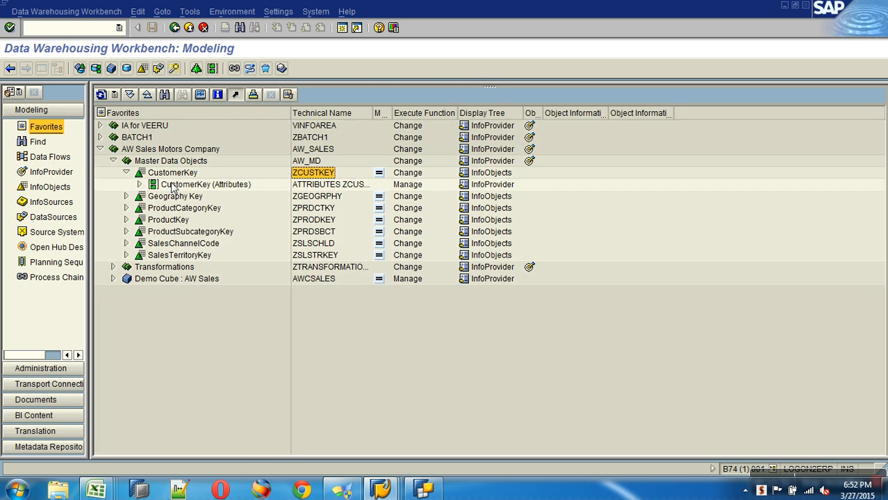
pyautogui.click(178, 176)
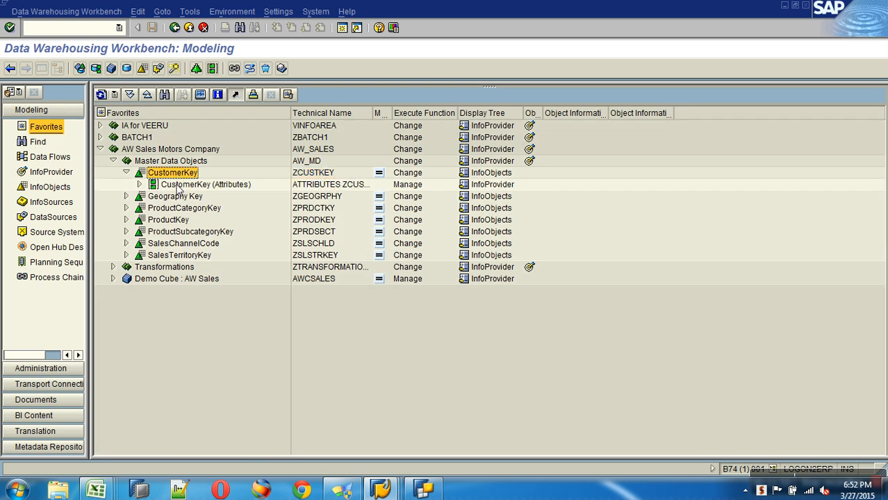
pyautogui.click(180, 185)
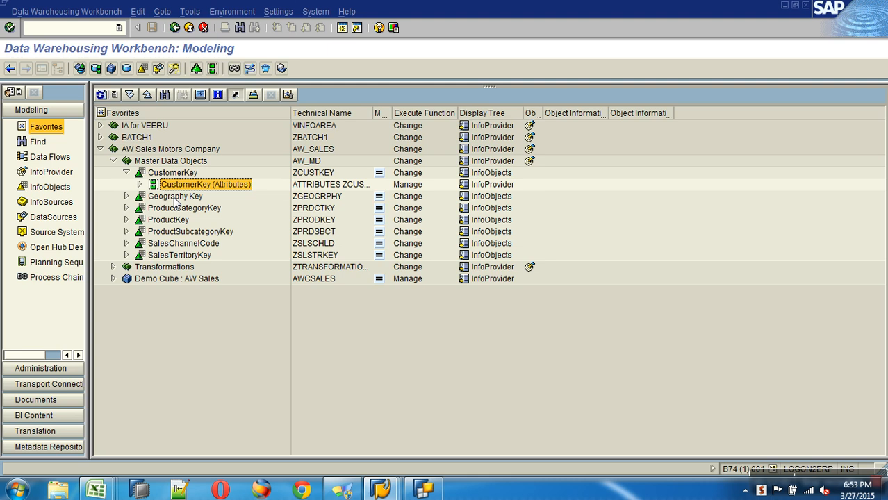
pyautogui.rightClick(178, 172)
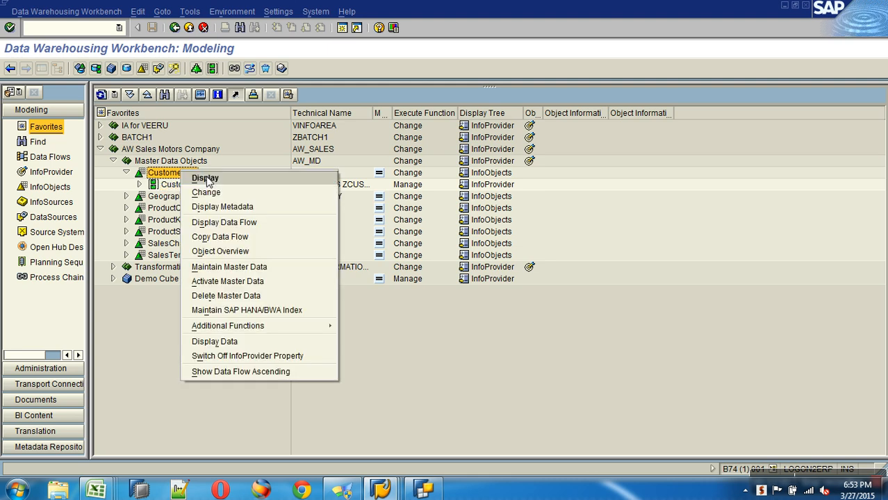
pyautogui.click(222, 195)
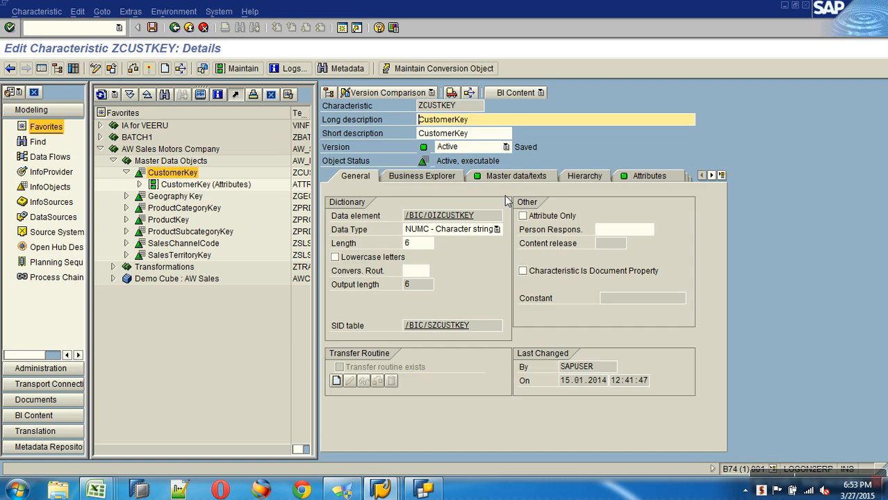
# Step: On the Hierarchy tab, tick 'with hierarchies' and choose Time-Dependent Hierarchy Structure
pyautogui.click(577, 178)
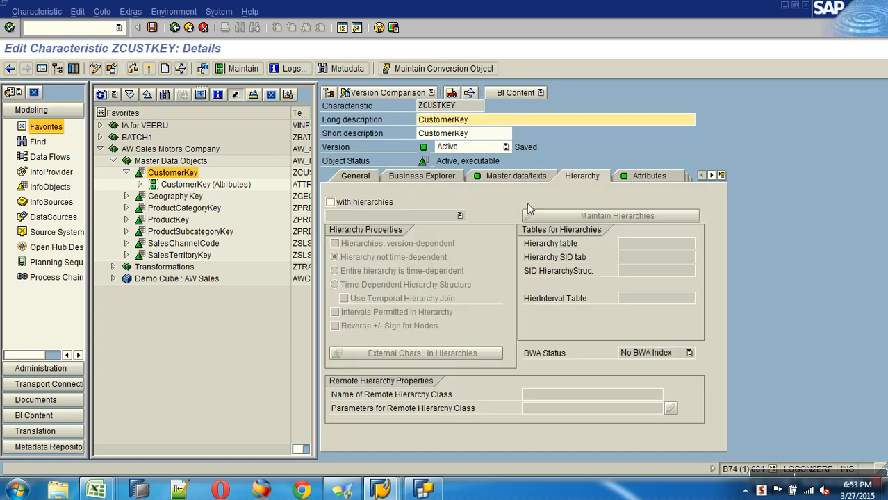
pyautogui.click(364, 202)
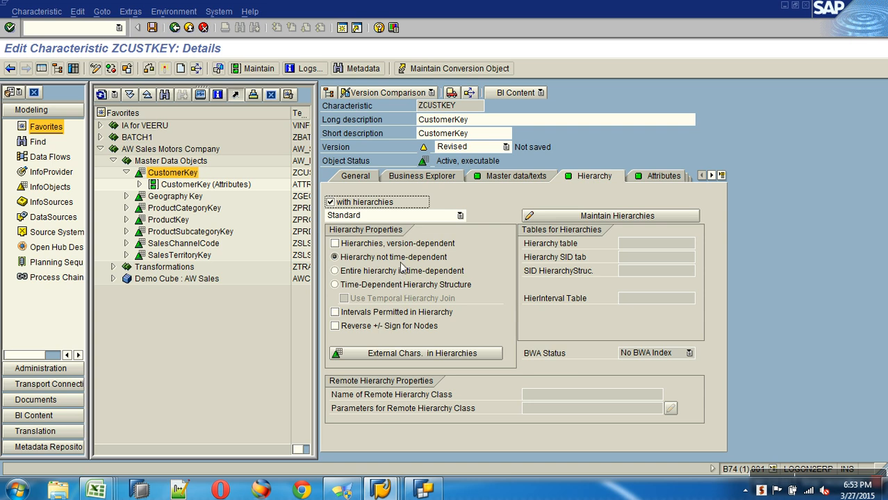
pyautogui.click(369, 285)
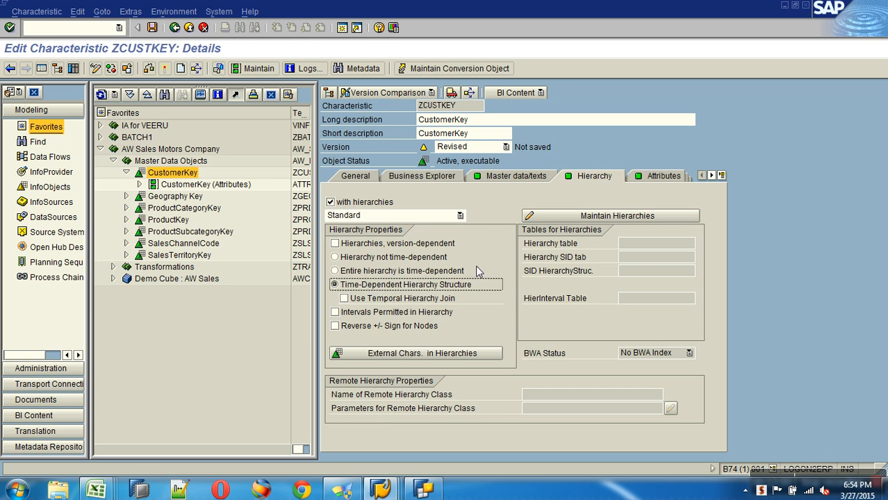
# Step: Set ZCUSTKEY to 'Hierarchy not time-dependent', activate it, and go back to Modeling
pyautogui.click(427, 272)
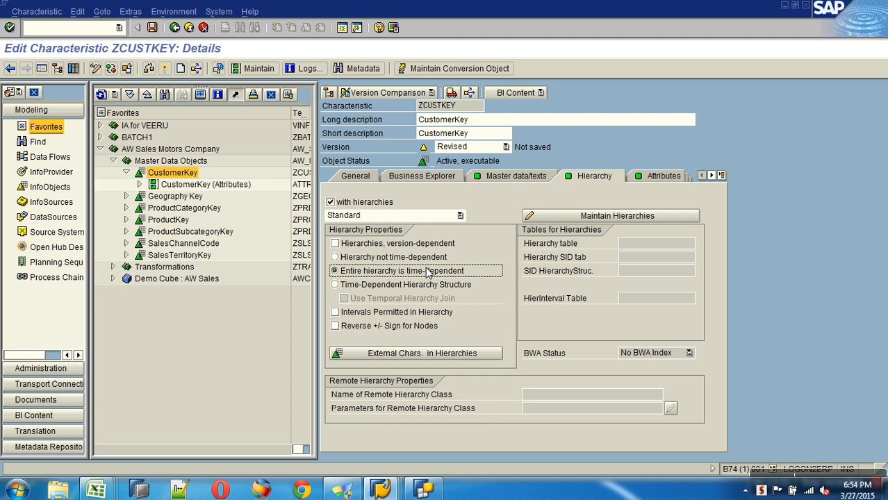
pyautogui.click(416, 259)
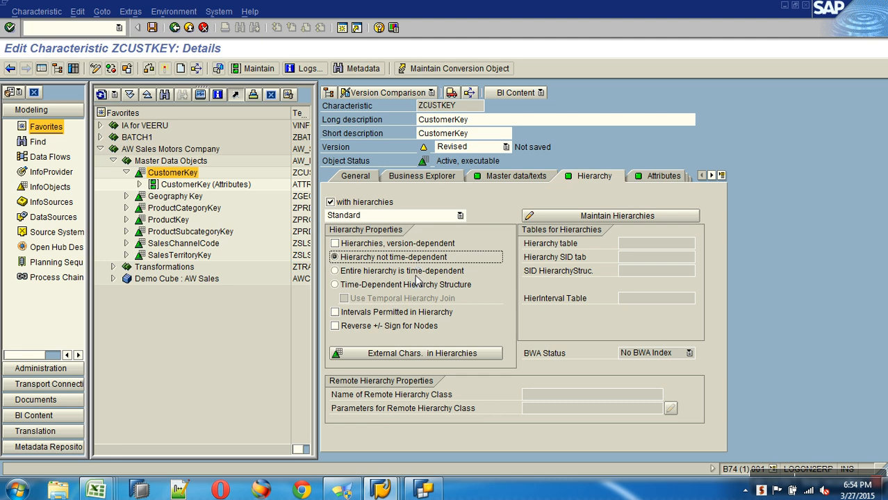
pyautogui.click(164, 69)
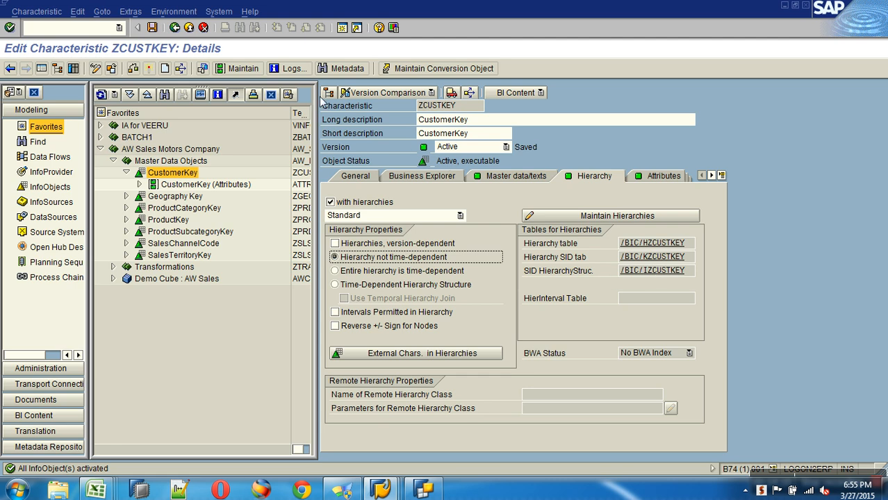
pyautogui.click(189, 27)
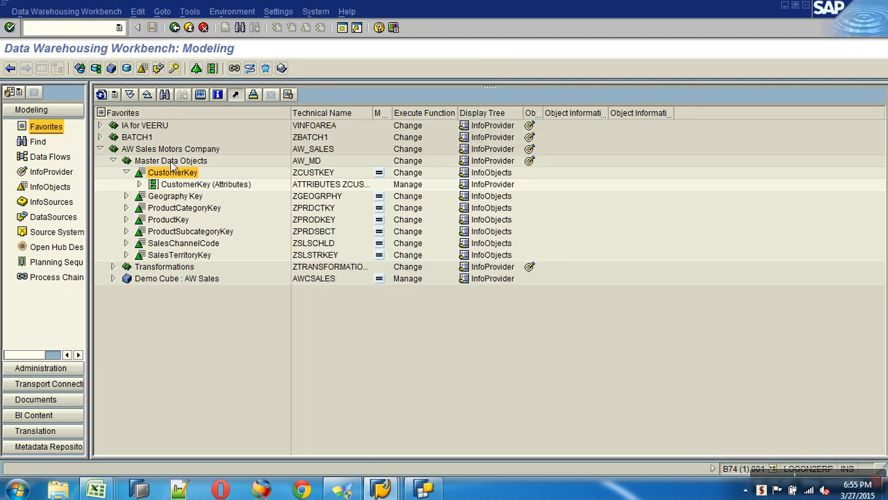
# Step: Refresh the tree, select CustomerKey (Hierarchies), then show the flat-file DataSources
pyautogui.click(102, 94)
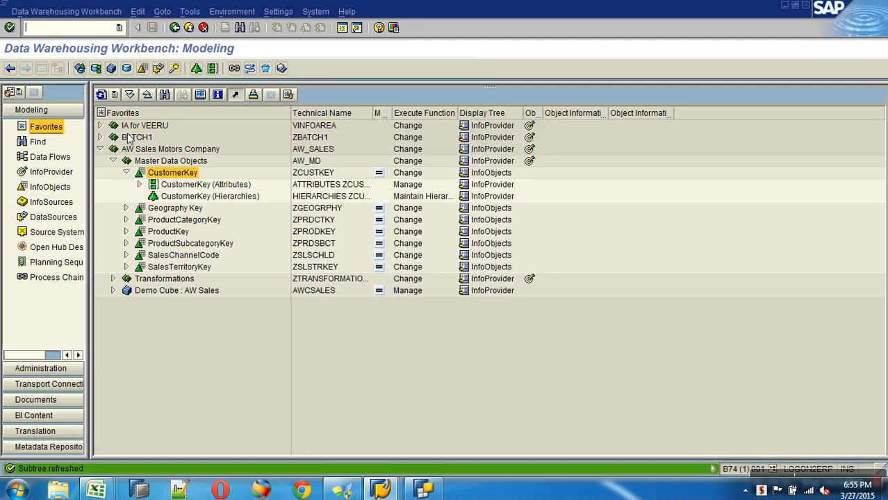
pyautogui.click(180, 197)
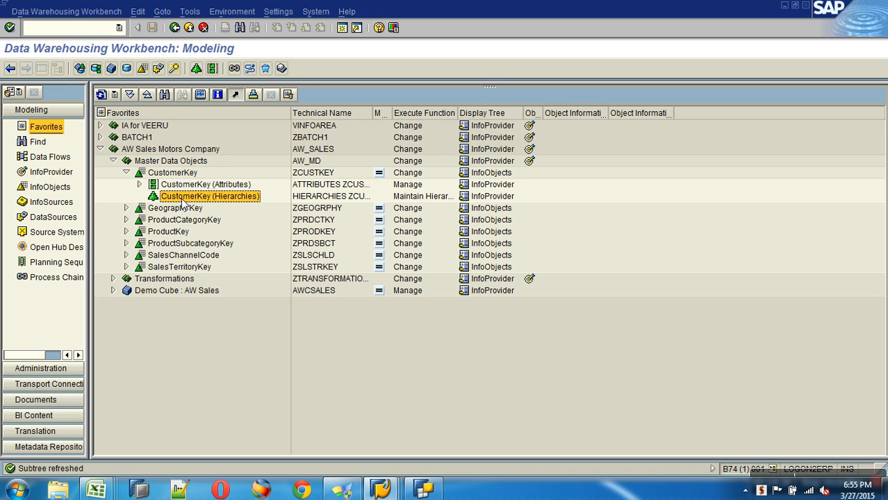
pyautogui.click(59, 218)
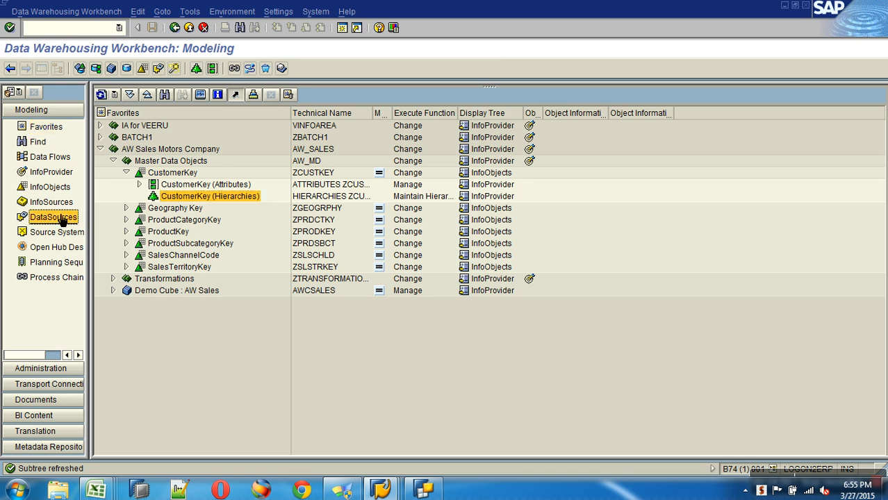
# Step: Create the DataSource ZCUSTKEY_HIER with data type Hierarchies
pyautogui.rightClick(168, 173)
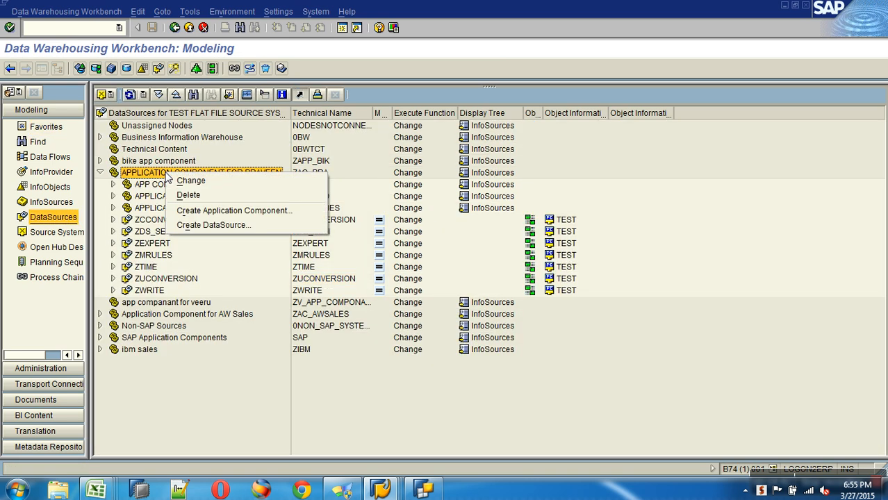
pyautogui.click(216, 225)
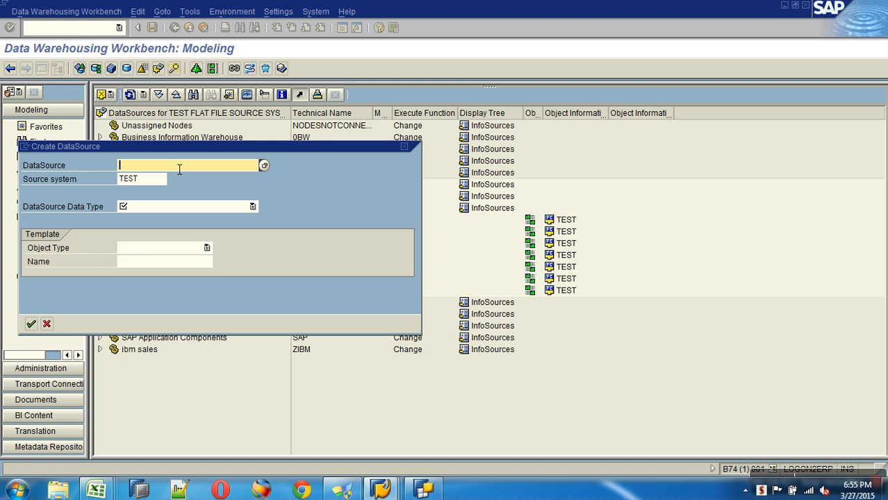
pyautogui.write('ZC')
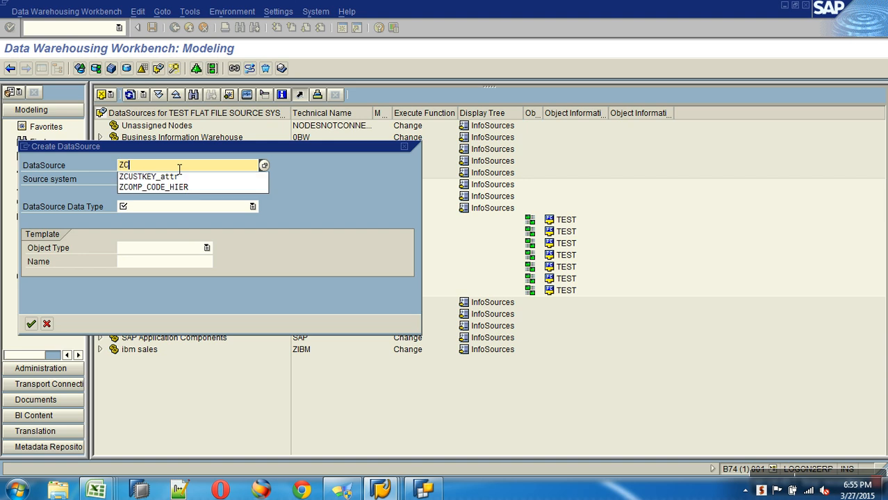
pyautogui.write('USTKEY_')
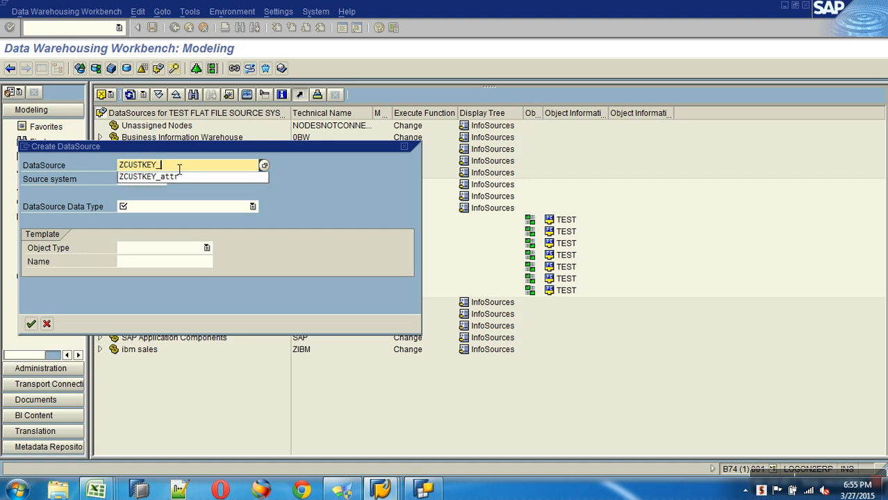
pyautogui.write('HIER')
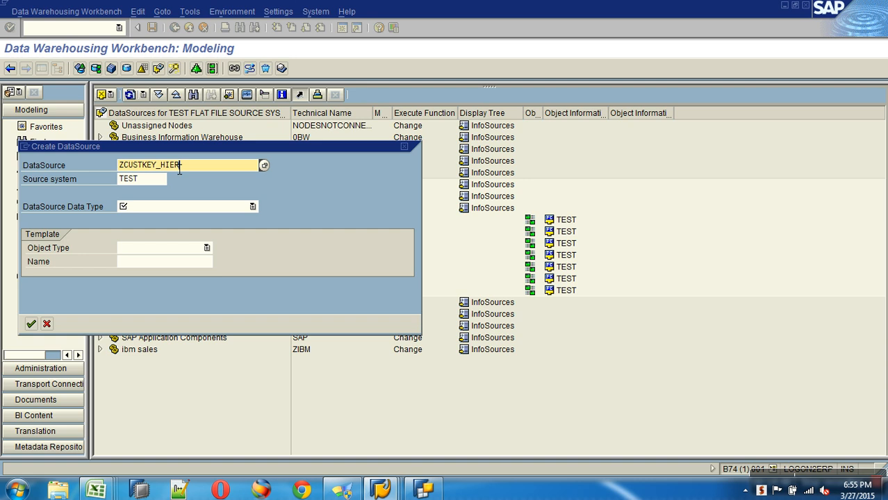
pyautogui.click(210, 207)
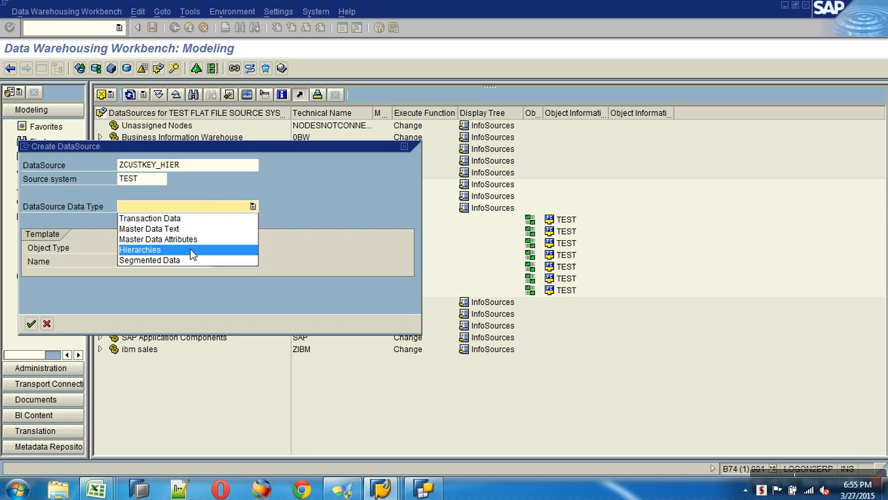
pyautogui.click(193, 251)
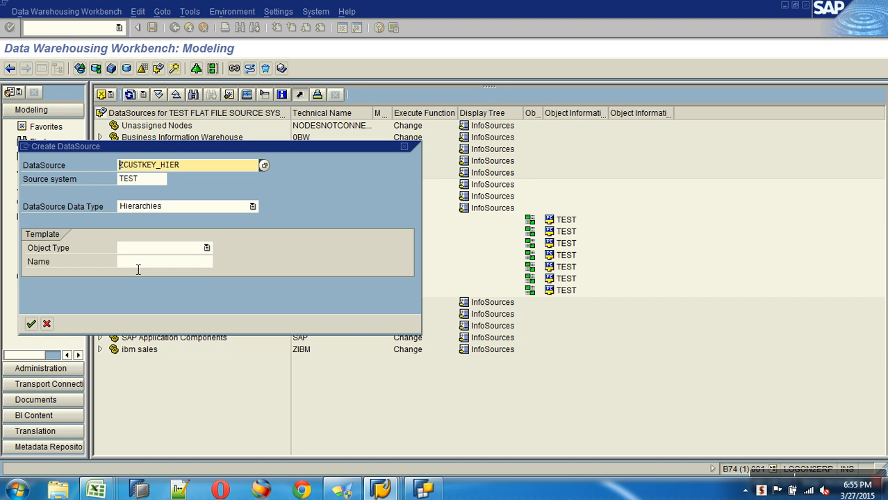
pyautogui.click(31, 324)
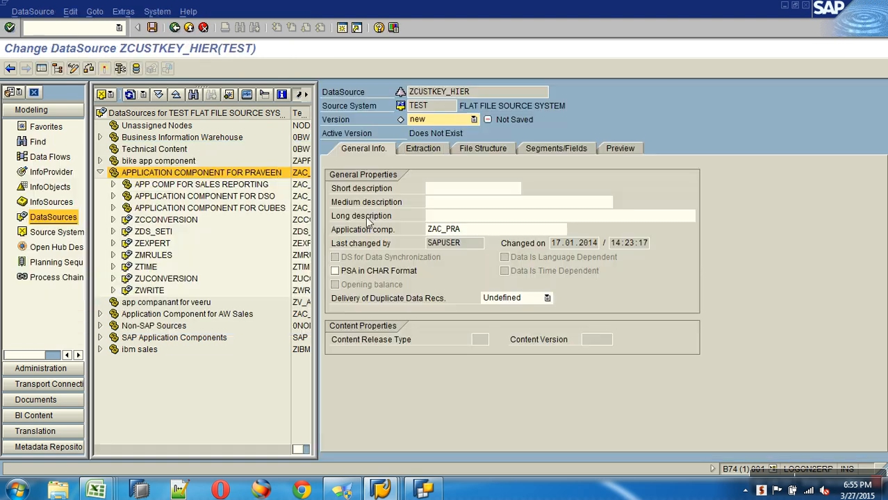
# Step: Copy ZCUSTKEY_HIER into the short and medium descriptions
pyautogui.moveTo(485, 96); pyautogui.dragTo(397, 98)
pyautogui.hotkey('ctrl', 'c')
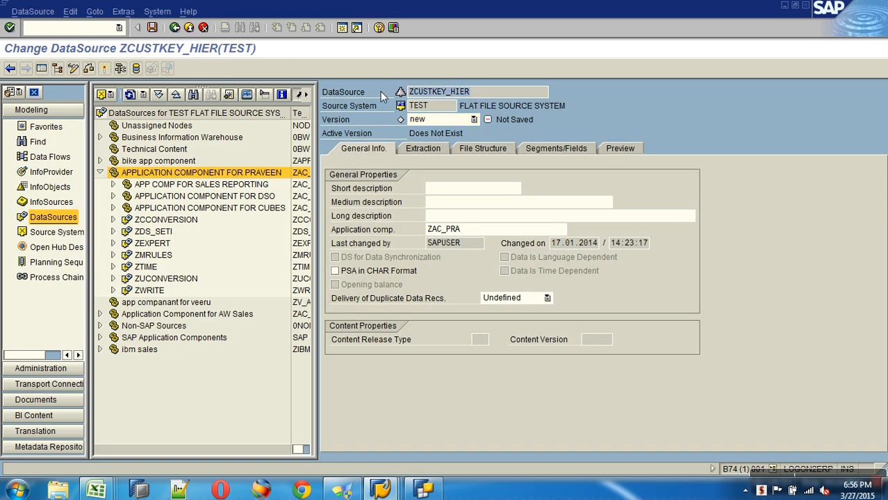
pyautogui.click(455, 188)
pyautogui.hotkey('ctrl', 'v')
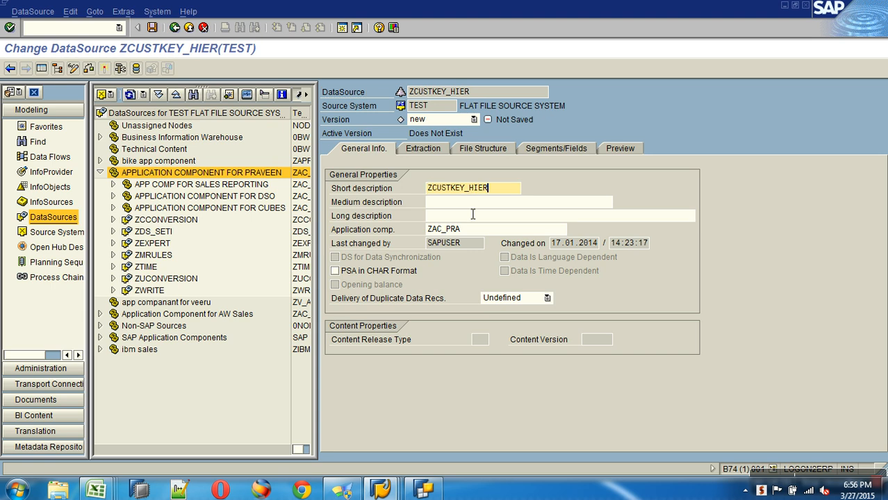
pyautogui.press('Tab')
pyautogui.hotkey('ctrl', 'v')
pyautogui.press('Tab')
pyautogui.click(424, 149)
# Step: Browse the desktop folders for the hierarchy source file
pyautogui.click(654, 243)
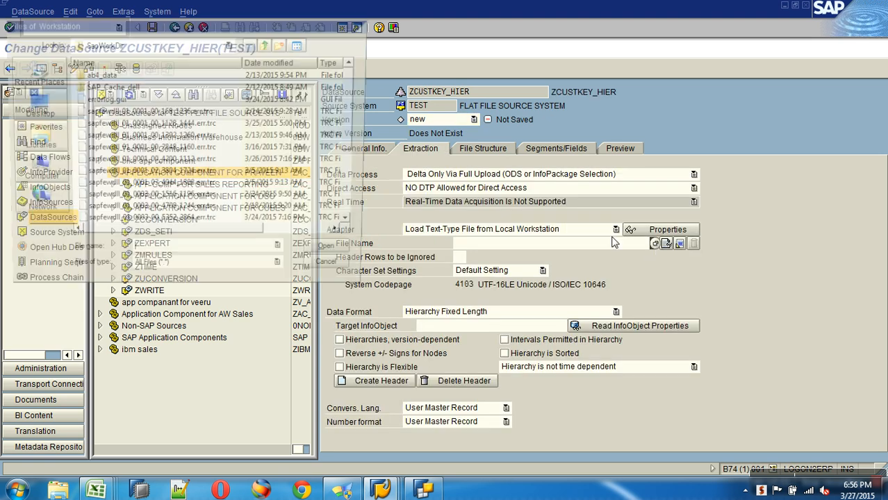
pyautogui.click(22, 108)
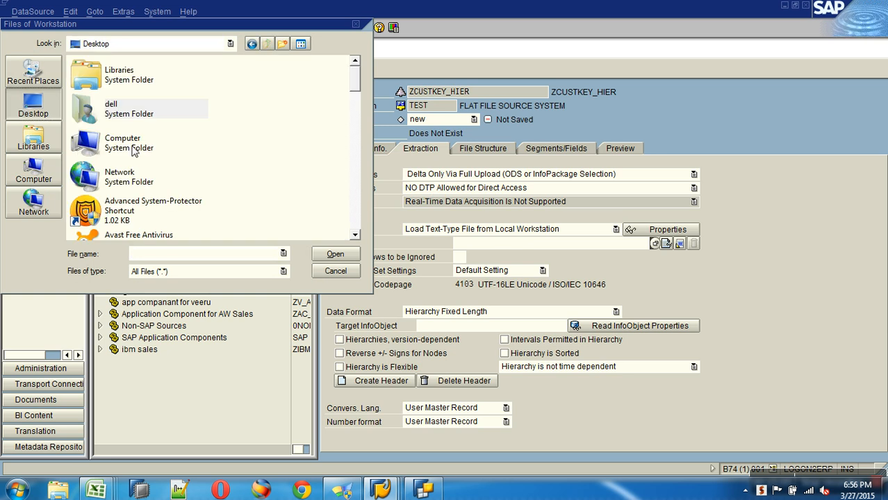
pyautogui.scroll(-3, 349, 213)
pyautogui.scroll(-3, 356, 219)
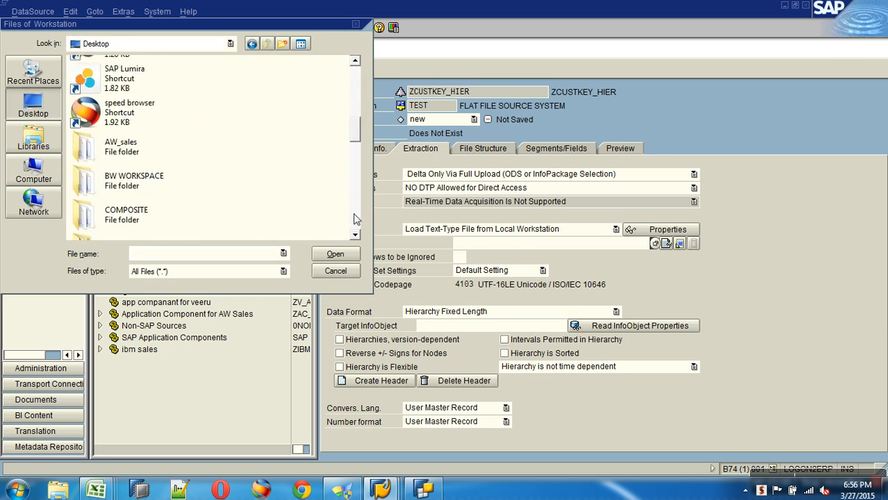
pyautogui.scroll(-3, 362, 212)
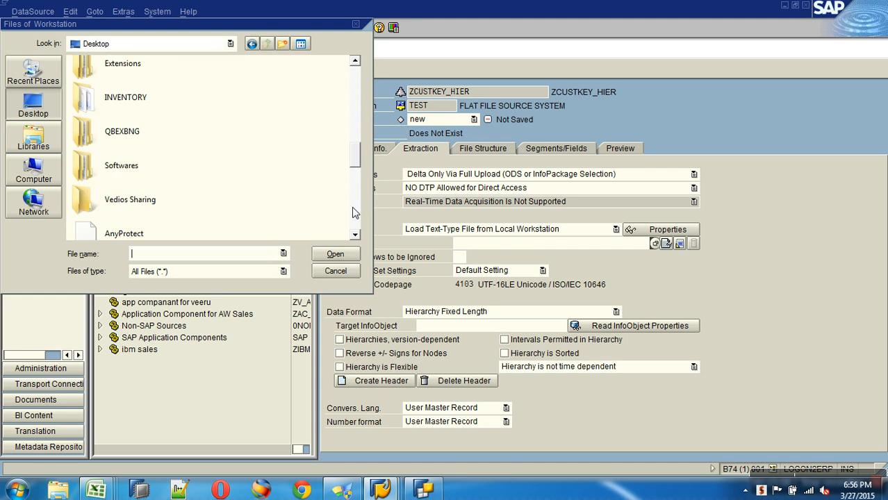
pyautogui.doubleClick(136, 198)
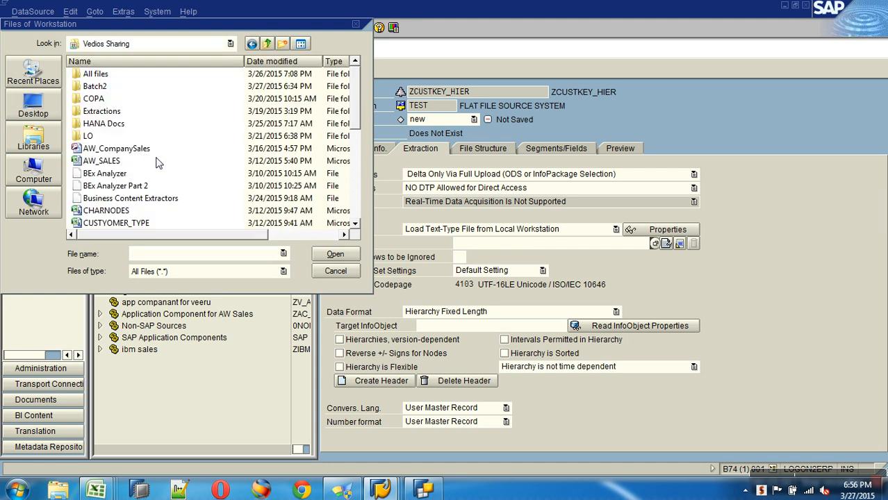
pyautogui.click(114, 151)
pyautogui.press('h')
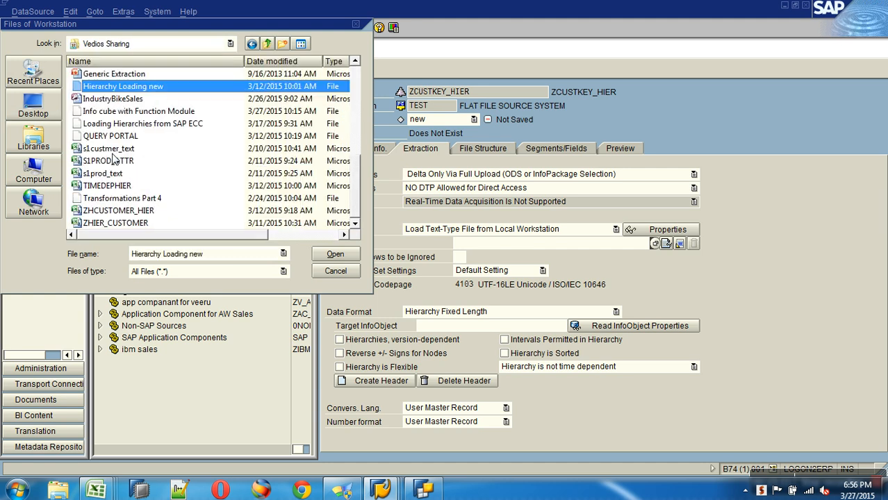
# Step: Check in Excel where the Hier workbook was saved, without saving
pyautogui.click(95, 491)
pyautogui.click(306, 442)
pyautogui.click(13, 14)
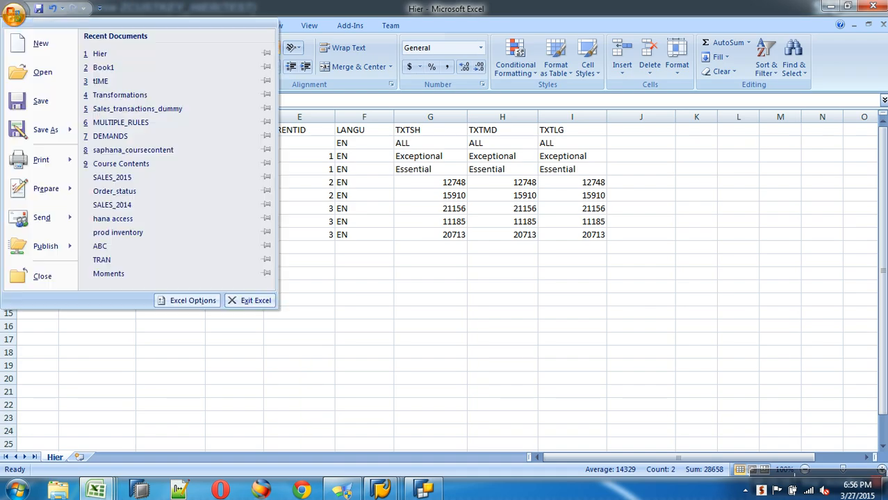
pyautogui.click(40, 132)
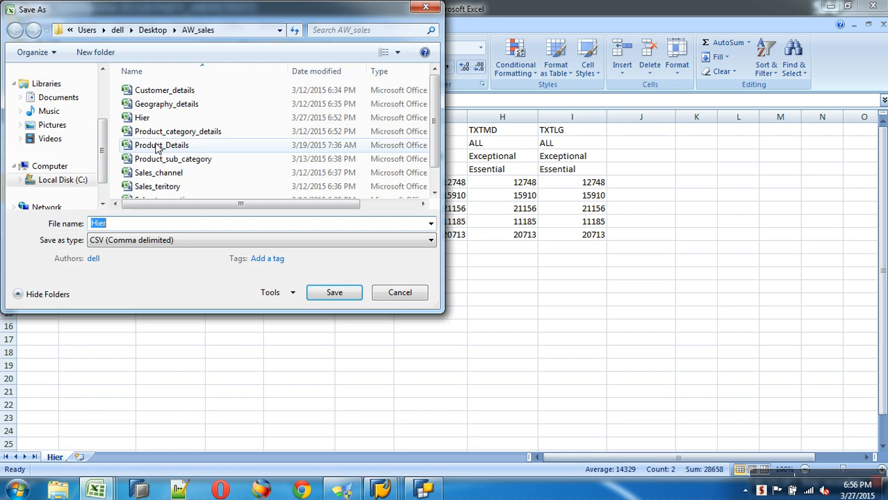
pyautogui.click(391, 292)
pyautogui.hotkey('alt', 'Tab')
# Step: Select Hier.csv from Desktop\AW_sales and ignore 1 header row
pyautogui.click(48, 102)
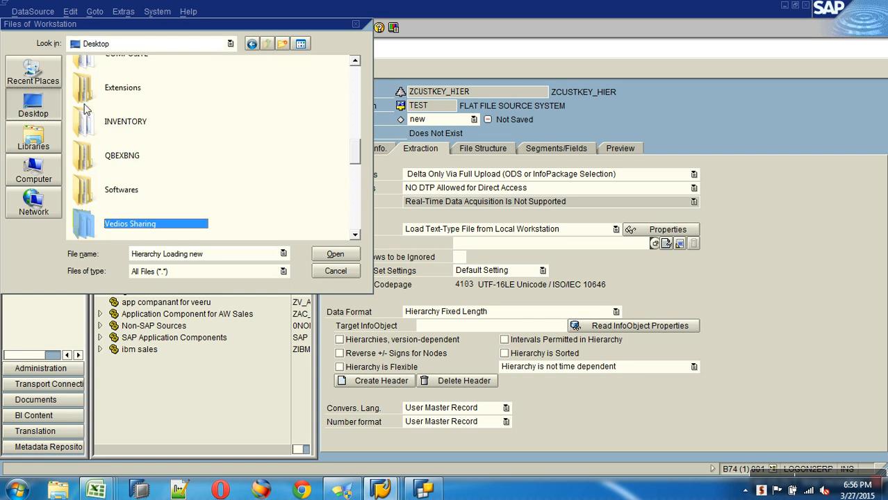
pyautogui.scroll(5, 352, 82)
pyautogui.doubleClick(146, 175)
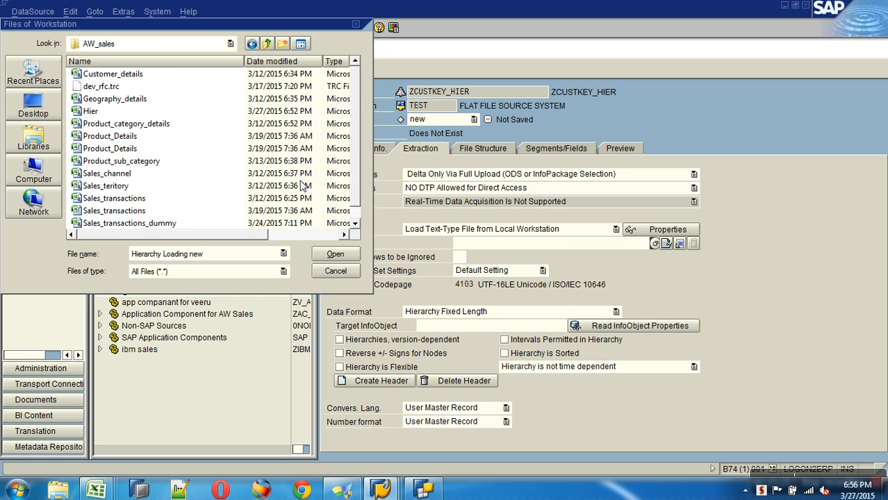
pyautogui.click(355, 211)
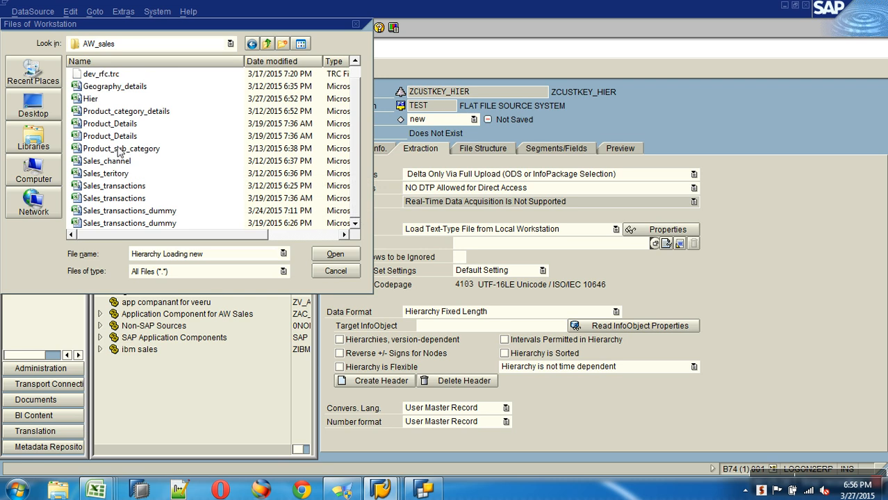
pyautogui.doubleClick(94, 99)
pyautogui.click(462, 258)
pyautogui.write('1')
pyautogui.click(560, 312)
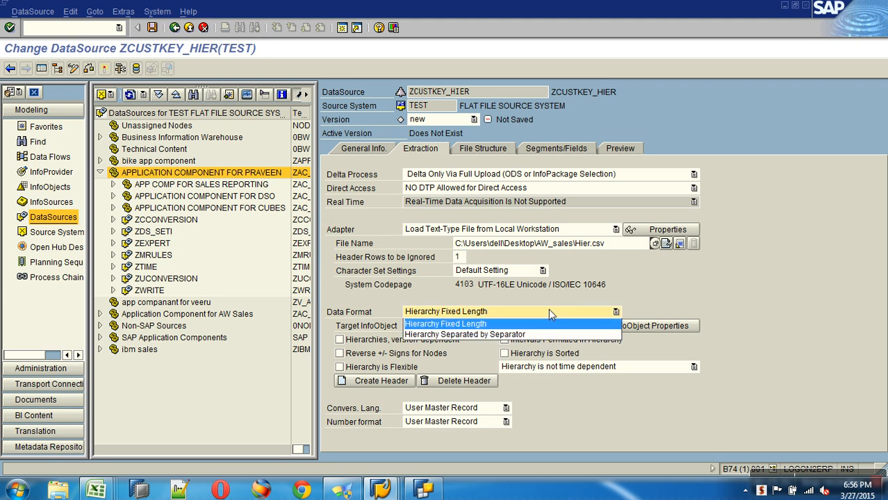
# Step: Use the 'Hierarchy Separated by Separator' data format with target InfoObject ZCUSTKEY
pyautogui.click(500, 334)
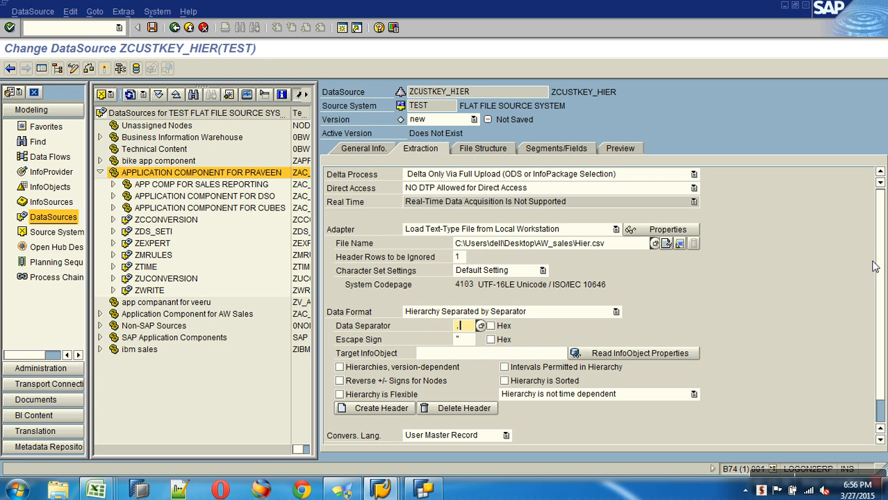
pyautogui.moveTo(879, 258); pyautogui.dragTo(528, 356)
pyautogui.click(528, 356)
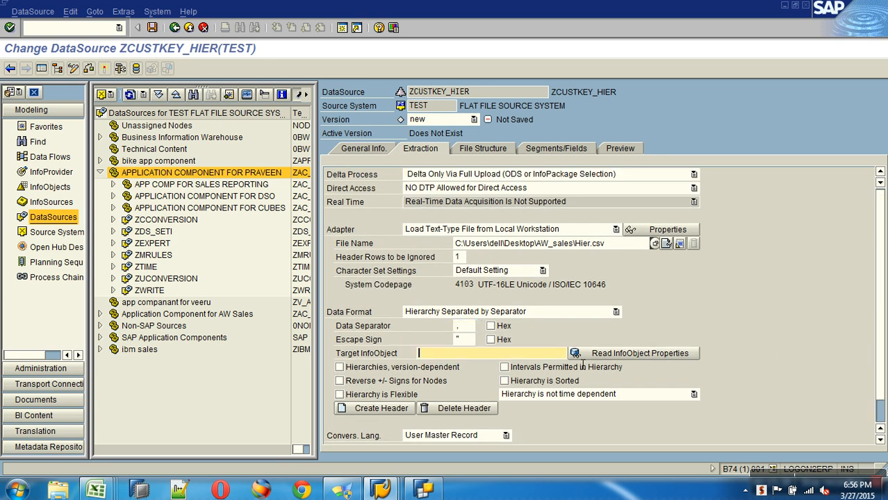
pyautogui.moveTo(881, 324); pyautogui.dragTo(882, 370)
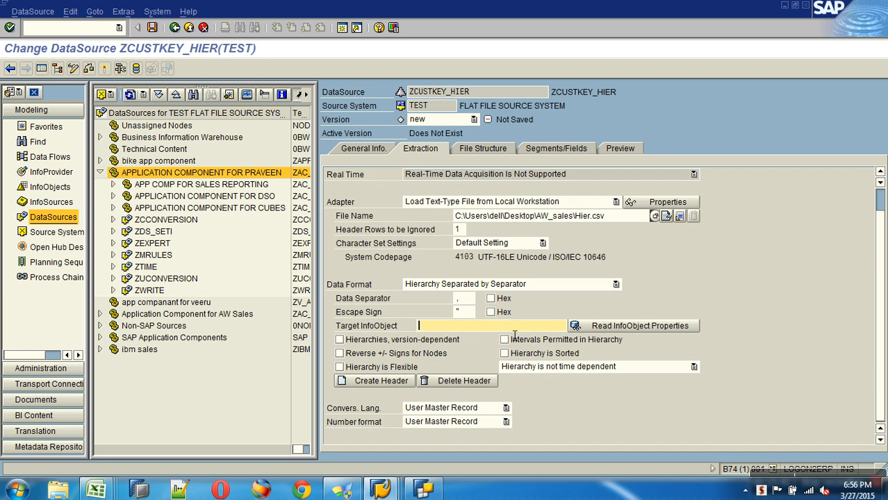
pyautogui.write('ZCUSTKEY')
pyautogui.press('Return')
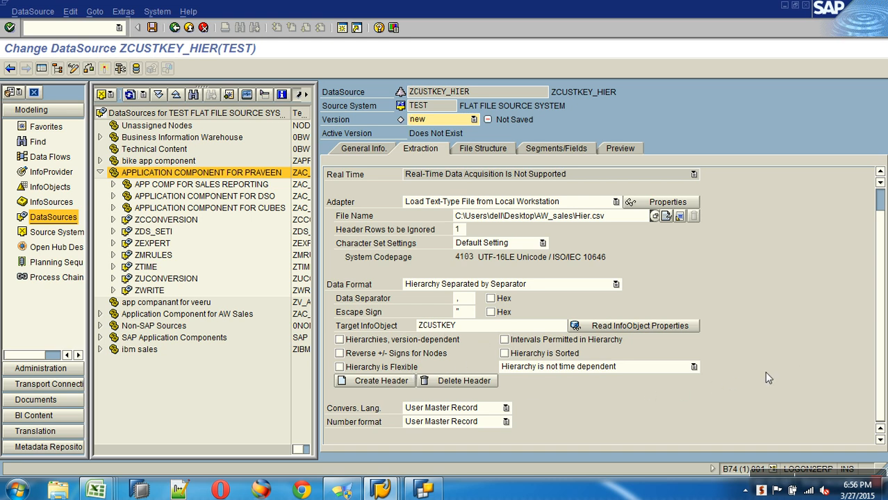
# Step: Create and save hierarchy header ZHIER_CUSTOMERTYPE, described as ZHIER_CUSTOMERTYPE
pyautogui.click(389, 385)
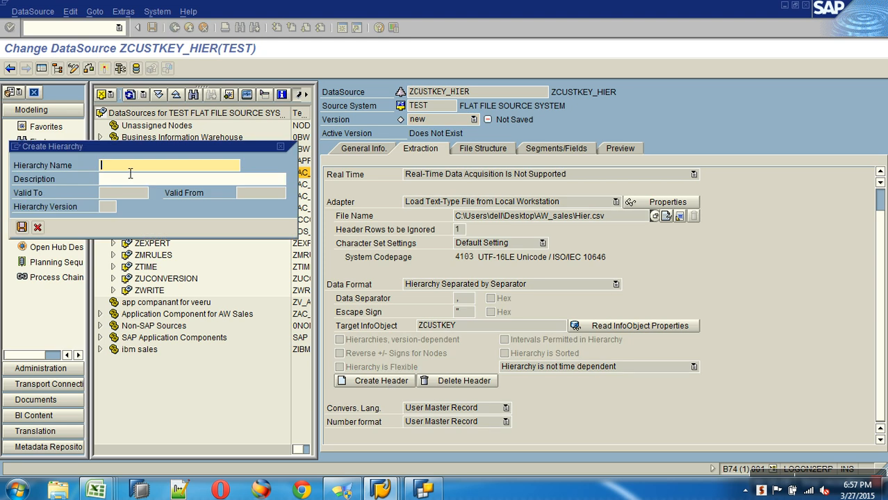
pyautogui.write('Z')
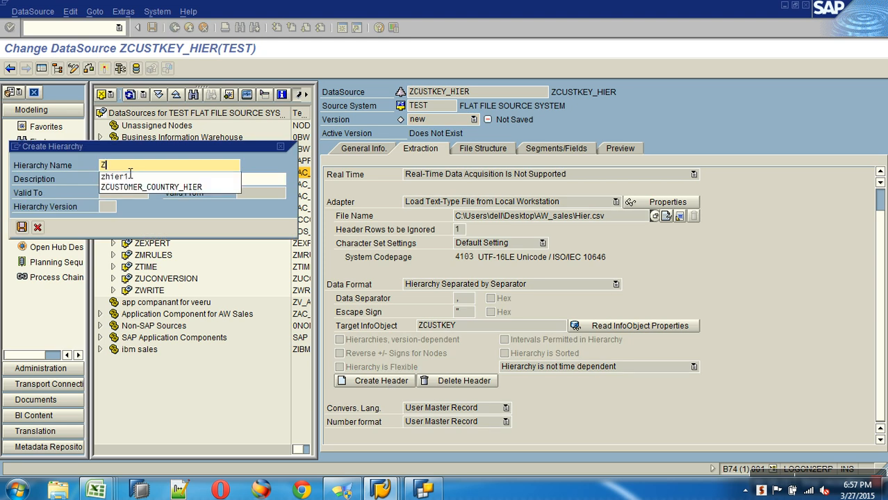
pyautogui.write('HIER_CU')
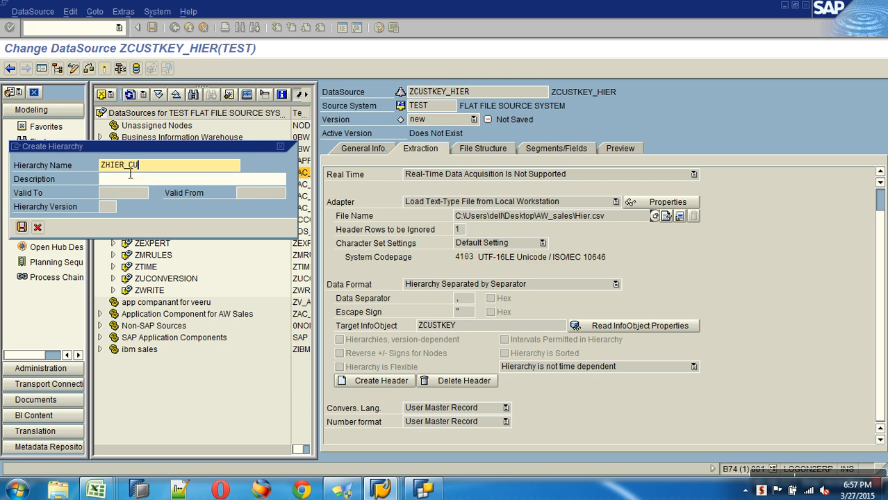
pyautogui.write('STOMERTYPE')
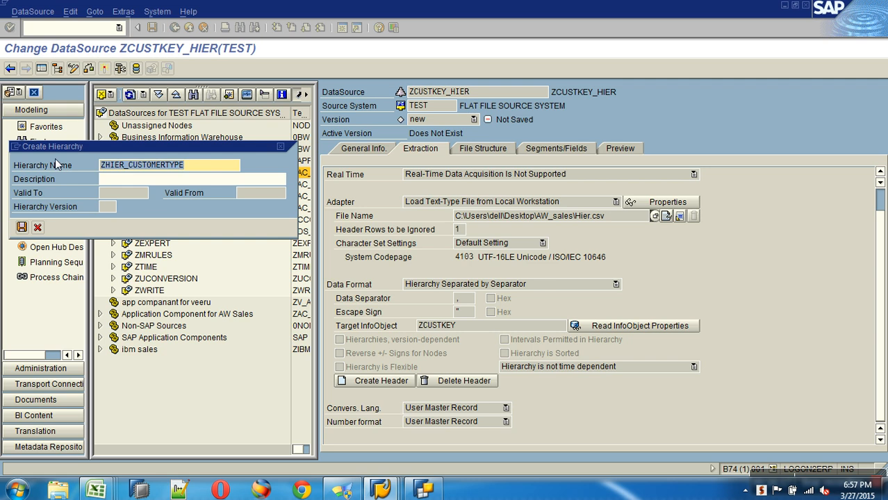
pyautogui.press('Tab')
pyautogui.write('ZHIER_CUSTOMERTYPE')
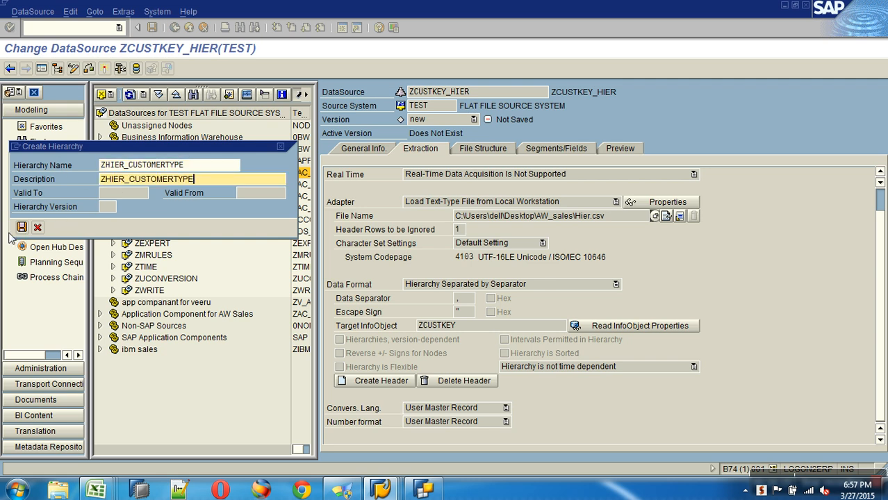
pyautogui.click(22, 227)
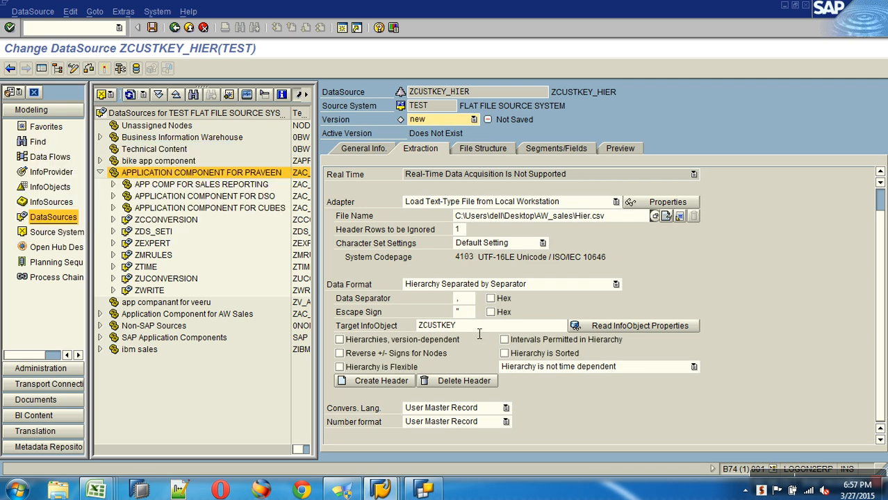
pyautogui.doubleClick(478, 328)
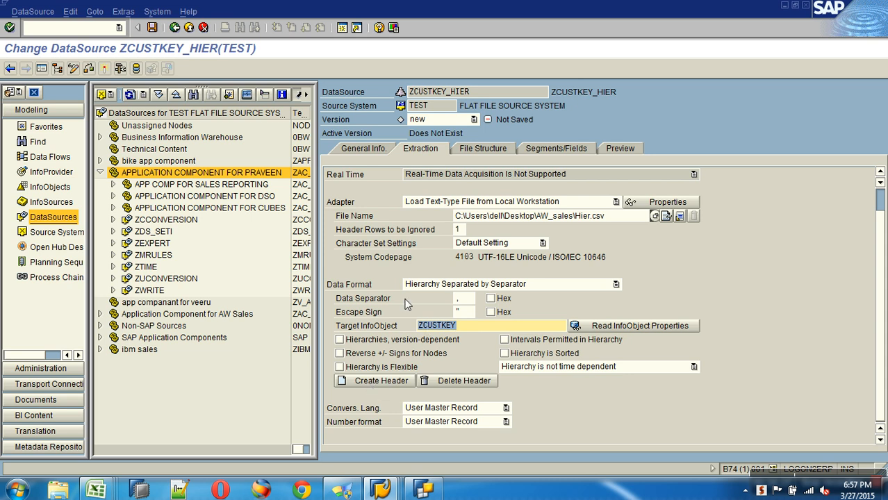
# Step: Review the file structure fields NODEID through TXTLG, then show the Hierarchy Header segment fields
pyautogui.click(476, 149)
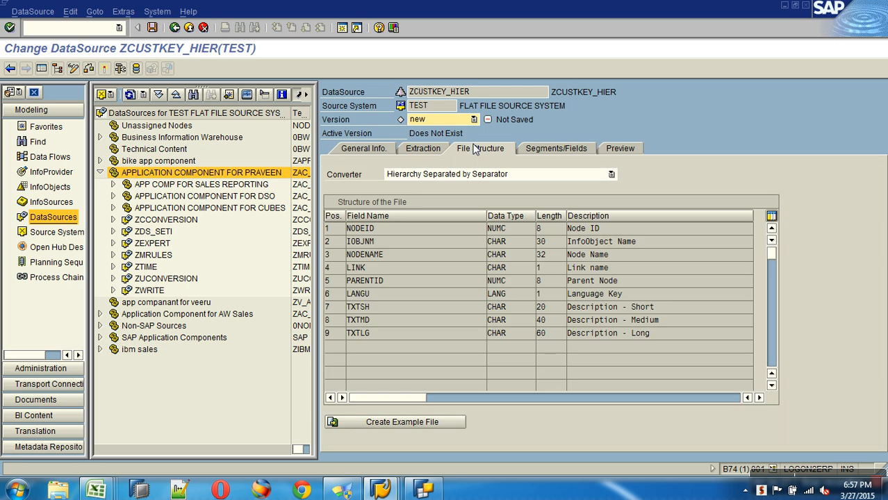
pyautogui.click(405, 234)
pyautogui.click(403, 245)
pyautogui.click(404, 259)
pyautogui.click(399, 271)
pyautogui.click(395, 282)
pyautogui.click(386, 309)
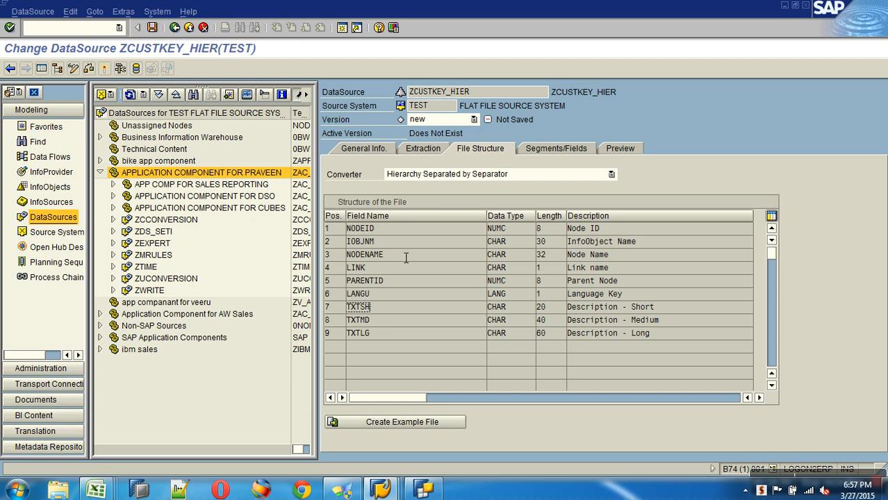
pyautogui.click(389, 229)
pyautogui.click(372, 333)
pyautogui.click(534, 150)
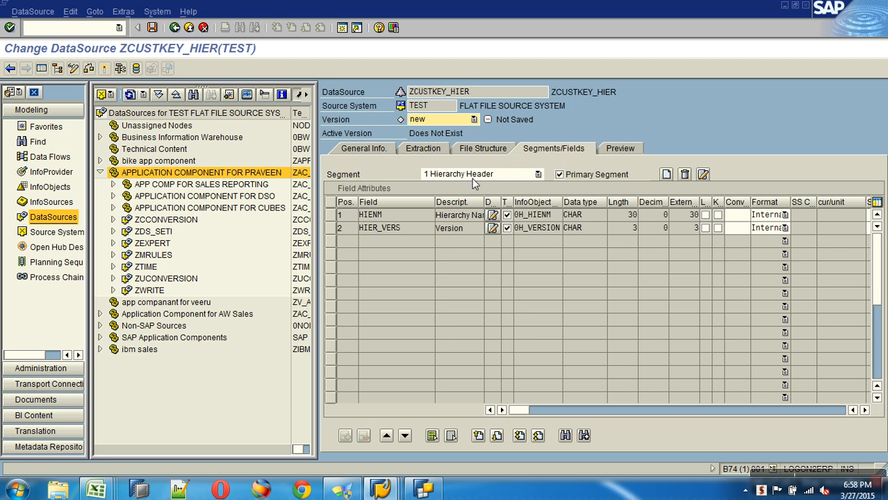
# Step: Inspect the Hierarchy Header, Description, Structure and node-text segment fields, then open the Preview tab
pyautogui.click(490, 176)
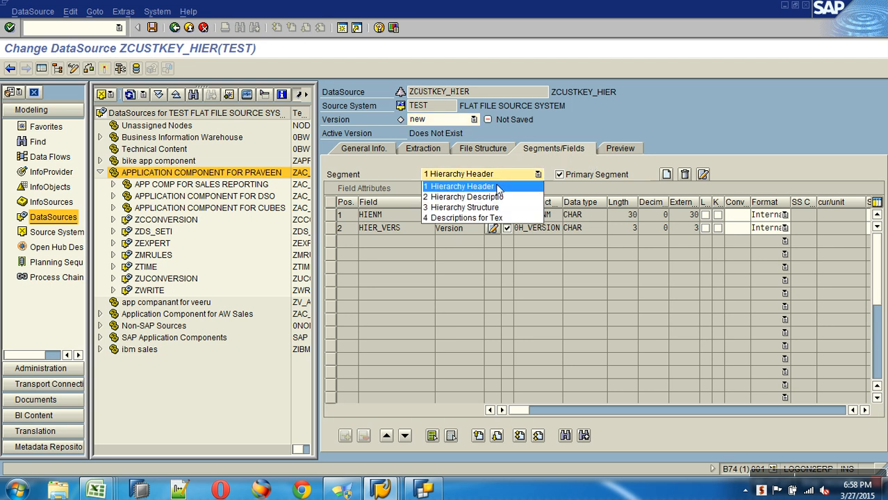
pyautogui.click(479, 187)
pyautogui.moveTo(406, 219); pyautogui.dragTo(355, 217)
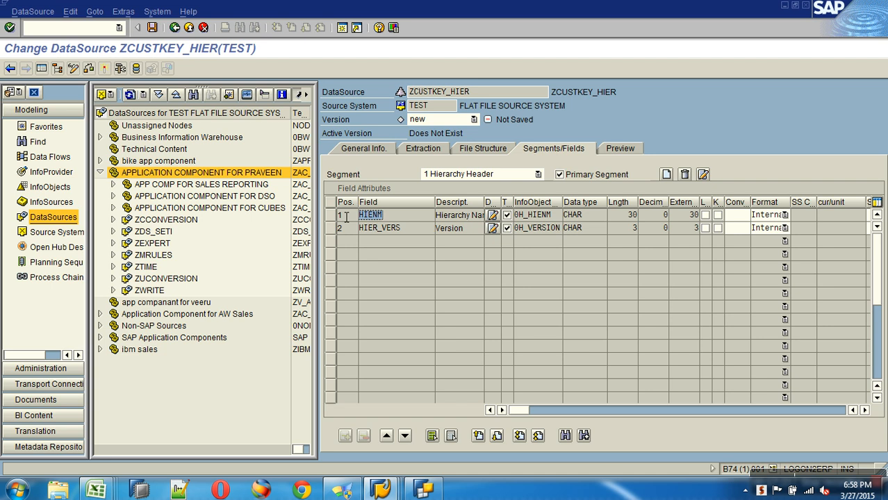
pyautogui.click(455, 176)
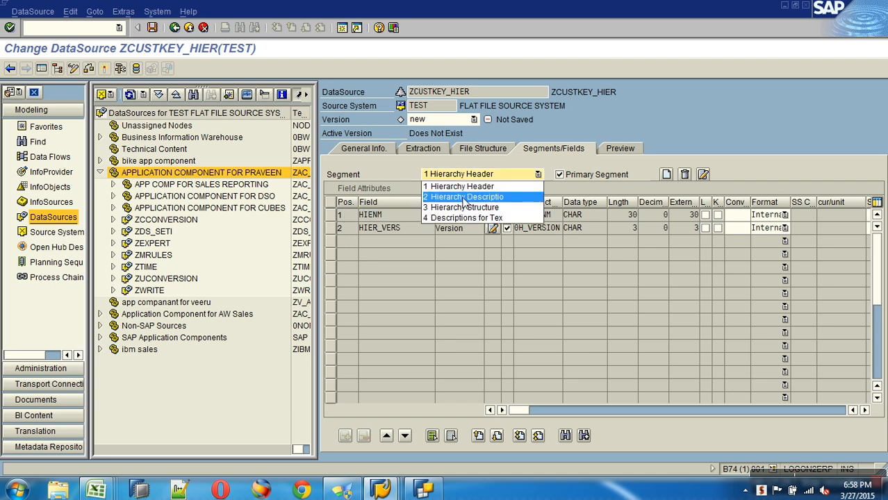
pyautogui.click(464, 198)
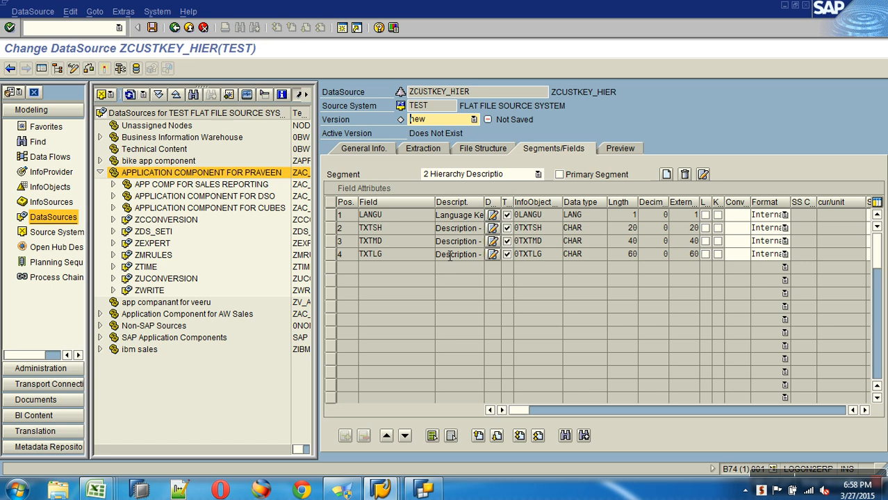
pyautogui.click(488, 176)
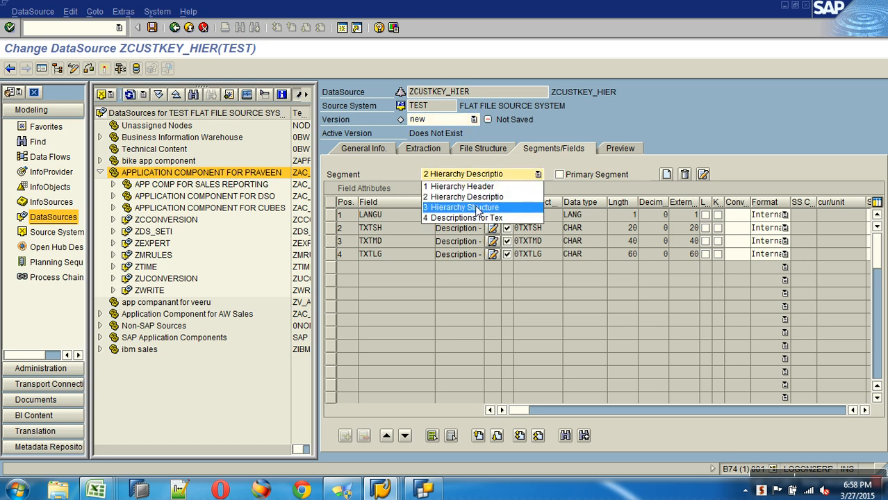
pyautogui.click(478, 207)
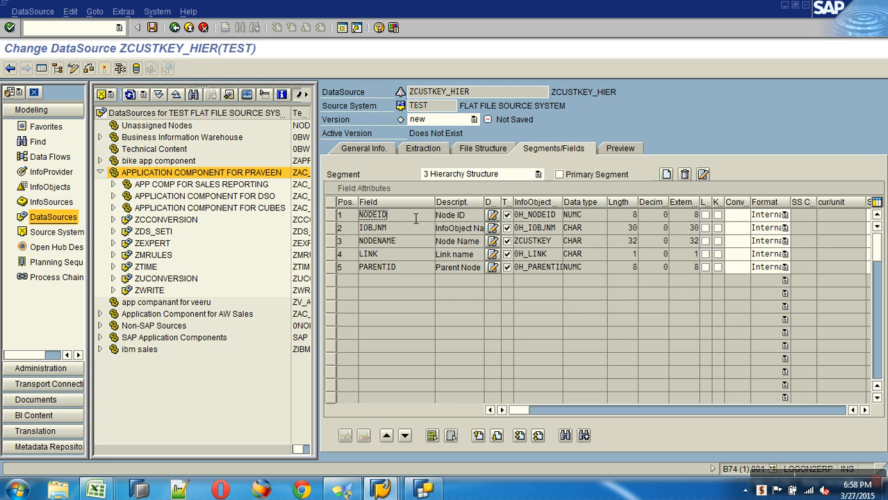
pyautogui.click(501, 177)
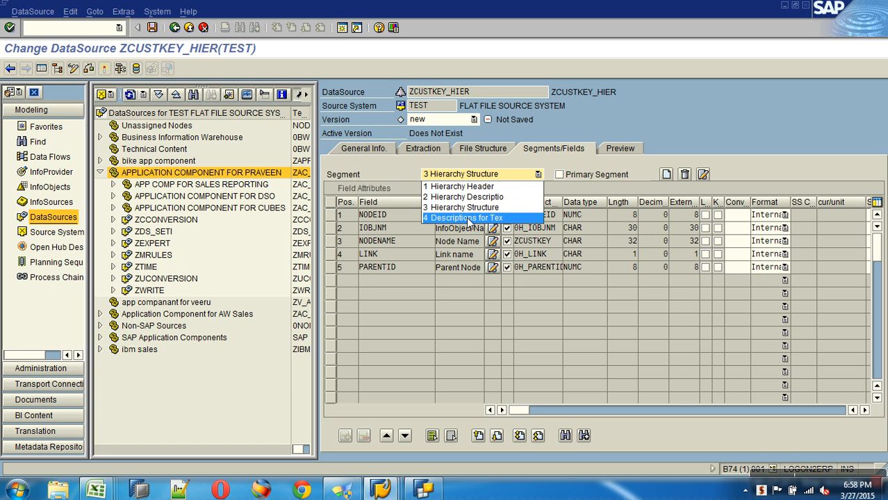
pyautogui.click(470, 221)
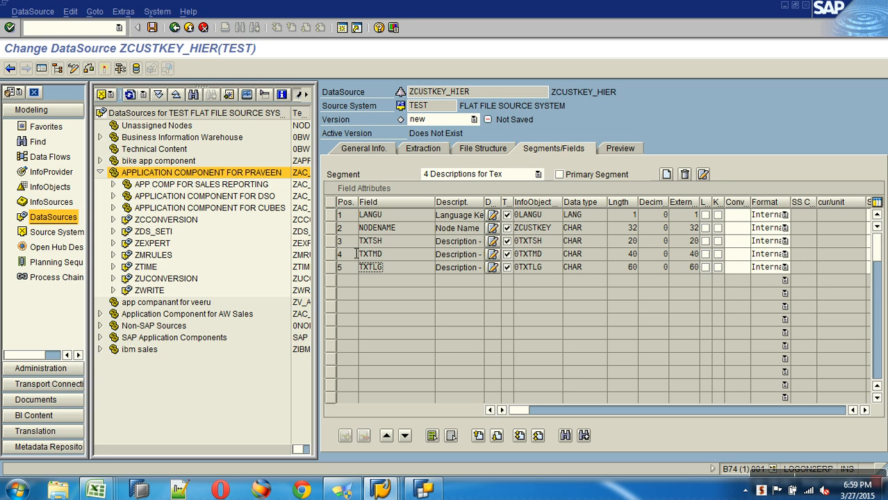
pyautogui.click(617, 148)
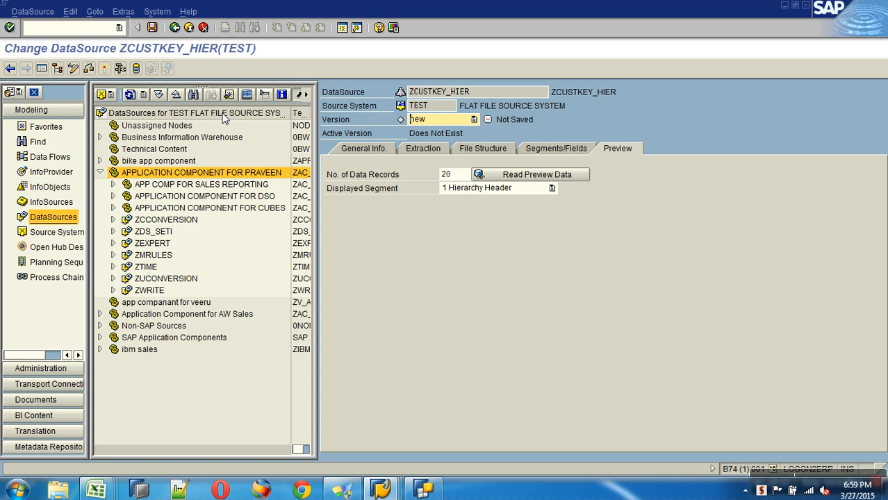
# Step: Activate DataSource ZCUSTKEY_HIER, then save the Hier workbook in CSV format and close it
pyautogui.click(105, 68)
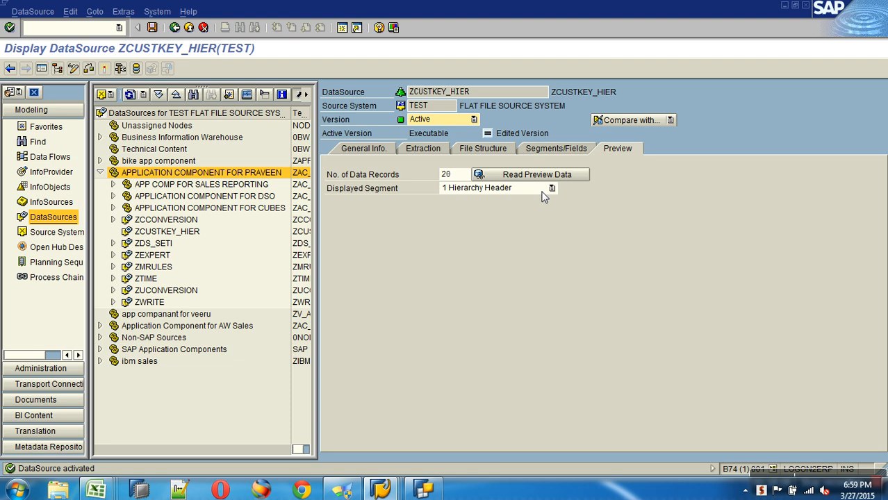
pyautogui.click(95, 491)
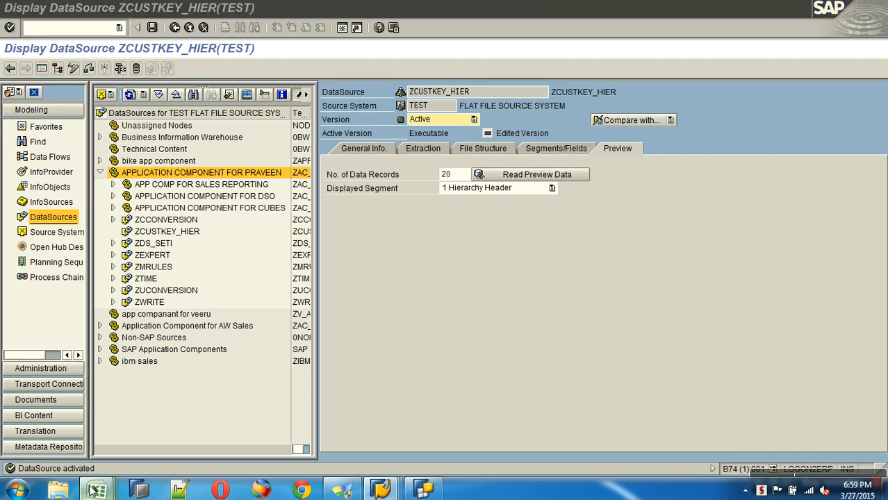
pyautogui.click(391, 407)
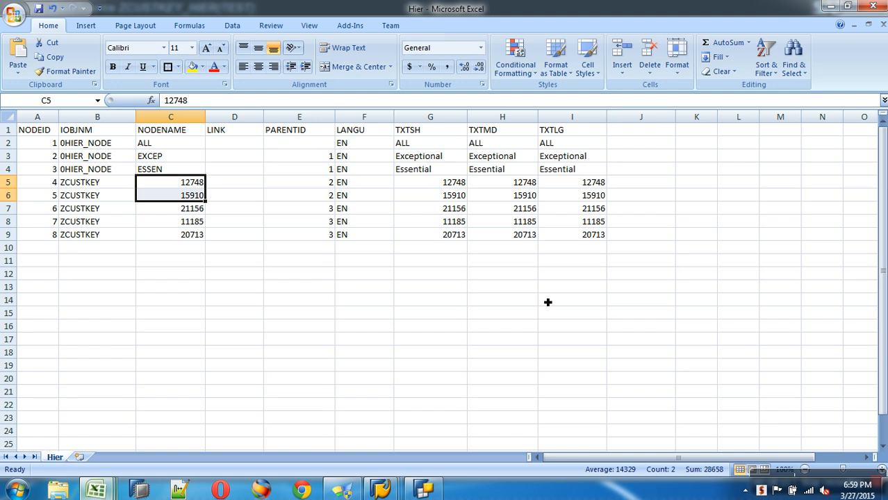
pyautogui.click(870, 28)
pyautogui.click(864, 149)
pyautogui.click(396, 278)
pyautogui.click(397, 287)
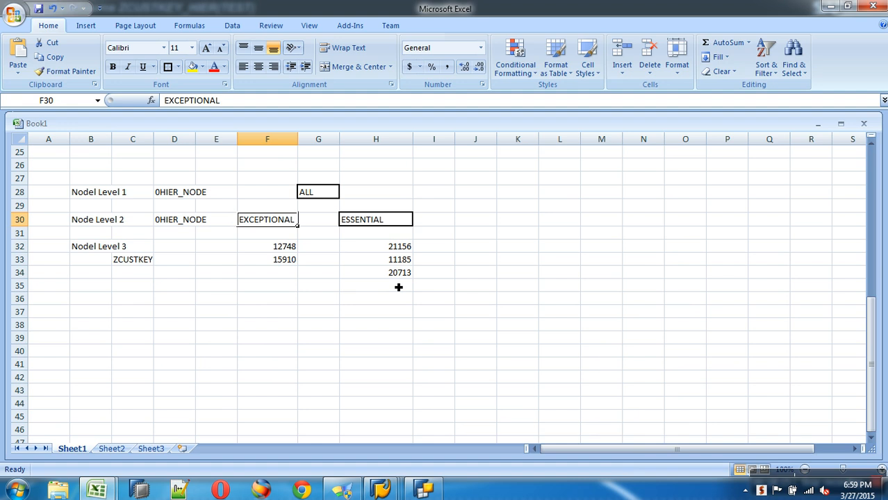
# Step: Read the file's preview data and view the Hierarchy Description segment
pyautogui.hotkey('alt', 'Tab')
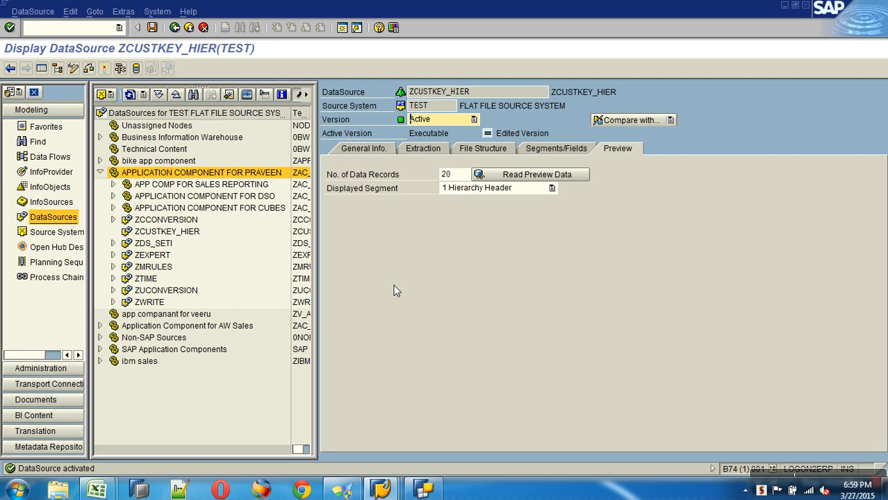
pyautogui.click(532, 177)
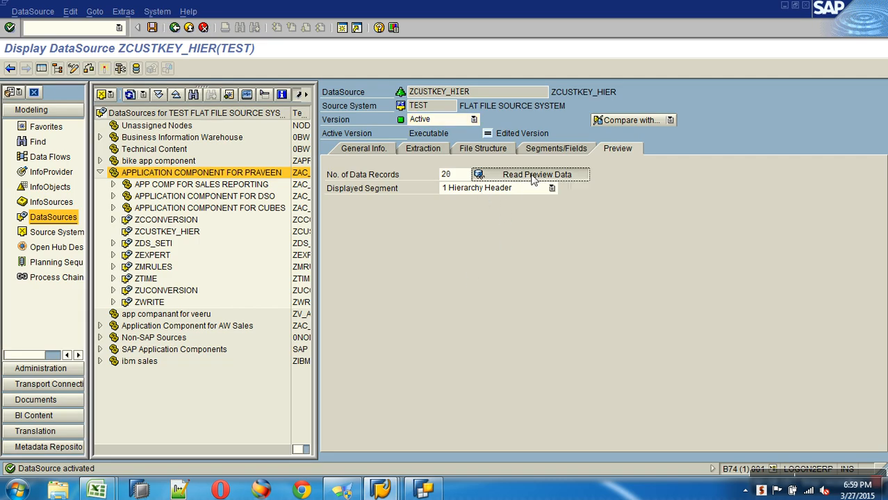
pyautogui.click(513, 188)
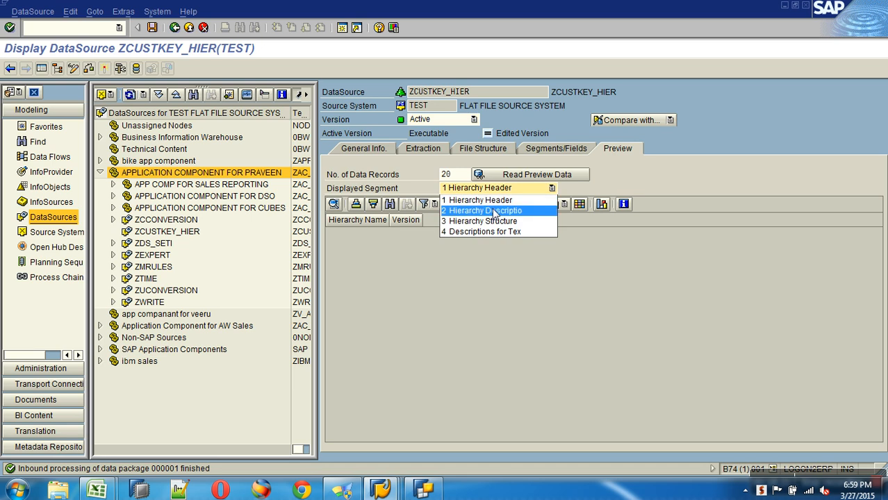
pyautogui.click(487, 209)
pyautogui.click(517, 177)
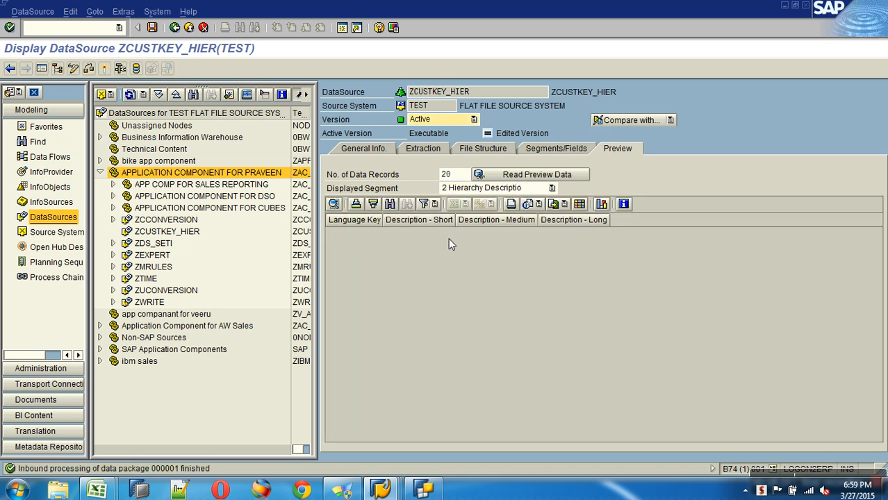
# Step: Preview the 8-node Hierarchy Structure segment, checking the ALL, EXCEP and ESSEN rows
pyautogui.click(497, 188)
pyautogui.click(499, 221)
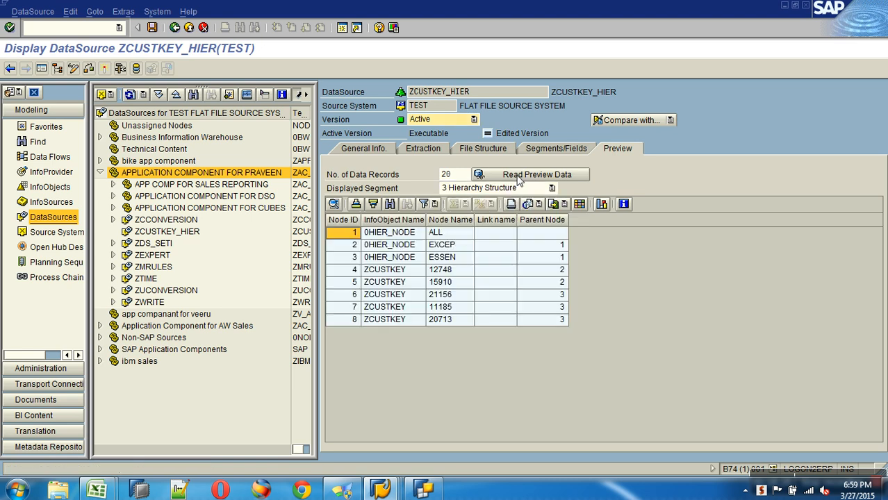
pyautogui.click(357, 236)
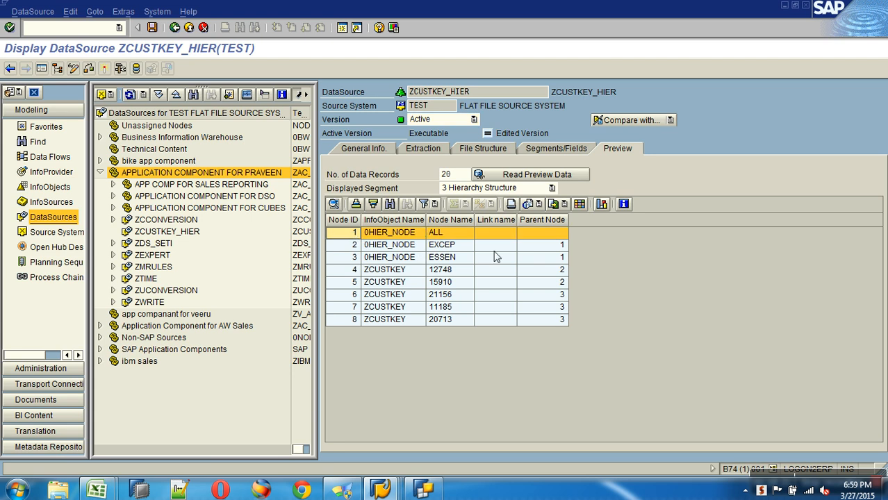
pyautogui.click(451, 248)
pyautogui.click(453, 260)
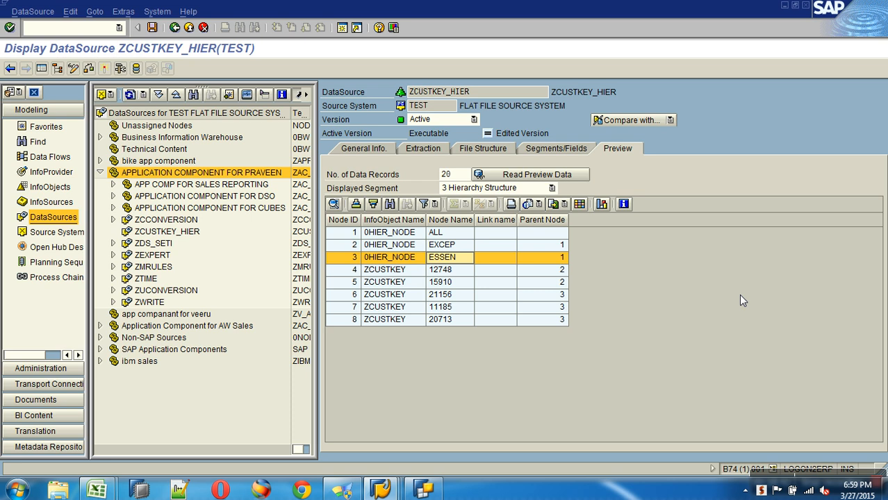
# Step: Check the node text descriptions' name and short, medium and long text columns, then exit
pyautogui.click(551, 189)
pyautogui.click(523, 232)
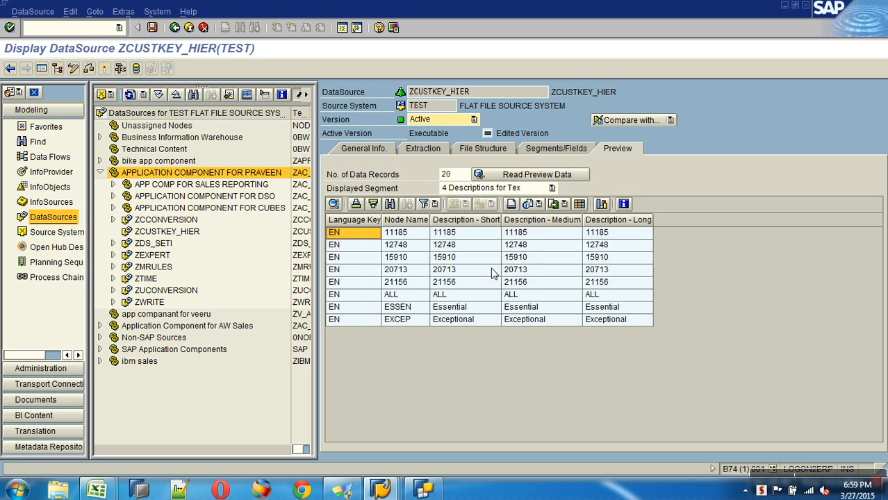
pyautogui.click(421, 228)
pyautogui.moveTo(445, 229); pyautogui.dragTo(591, 216)
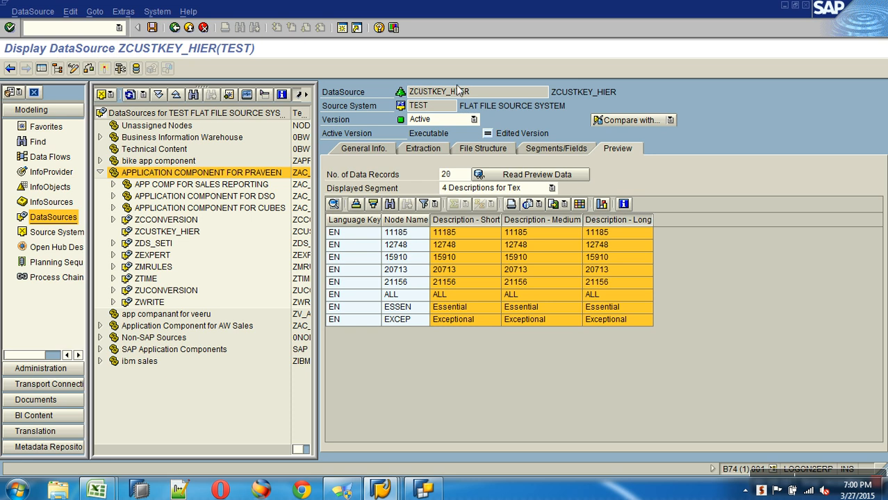
pyautogui.click(189, 29)
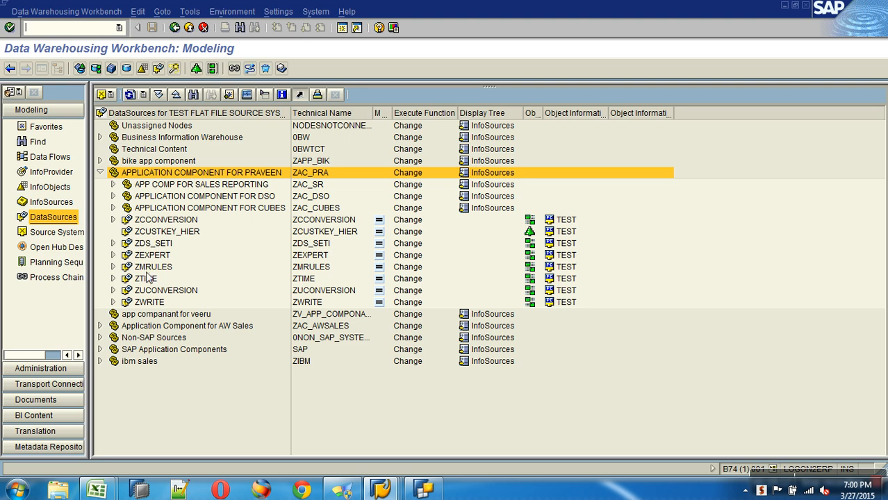
# Step: Create a transformation for CustomerKey (Hierarchies) from DataSource ZCUSTKEY_HIER, source system TEST
pyautogui.click(305, 235)
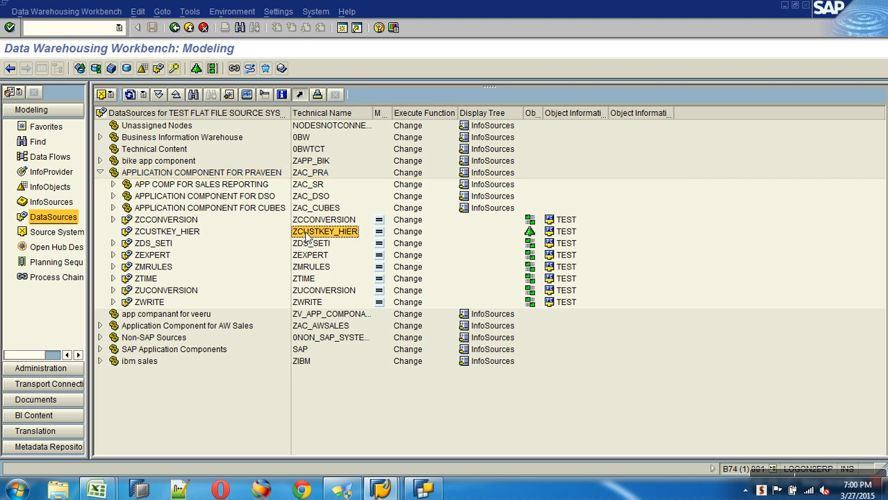
pyautogui.click(41, 127)
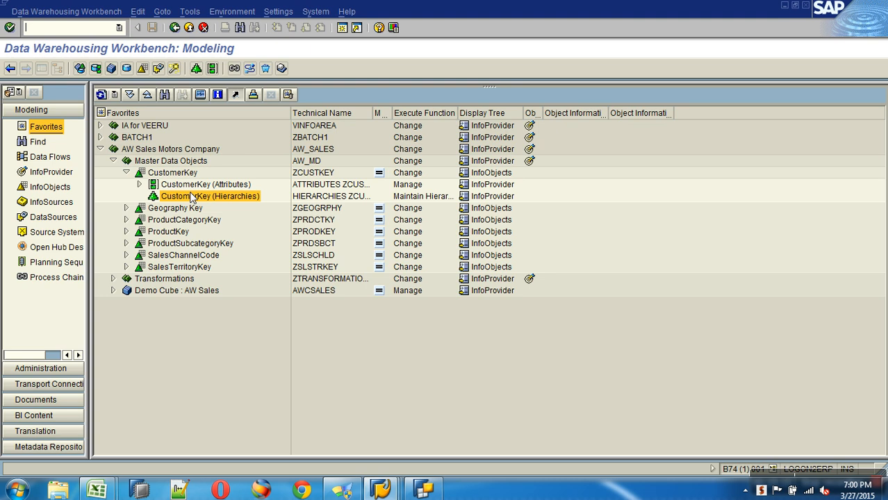
pyautogui.rightClick(193, 198)
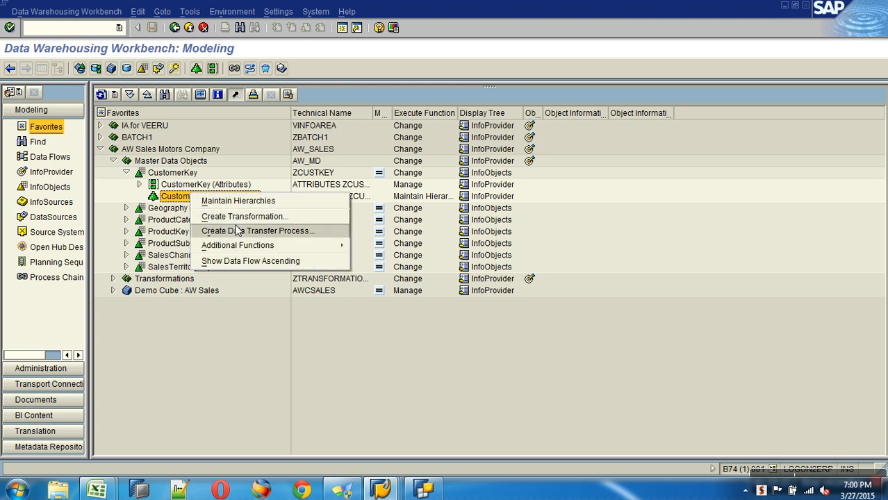
pyautogui.click(243, 220)
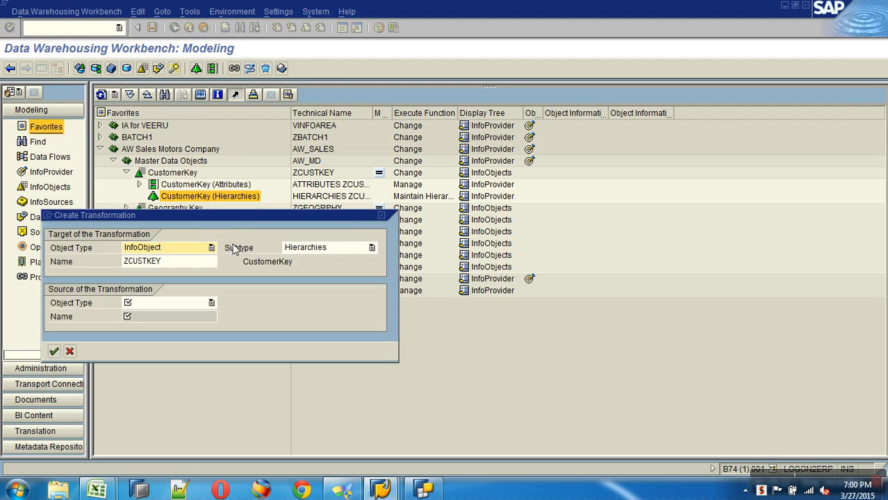
pyautogui.click(217, 259)
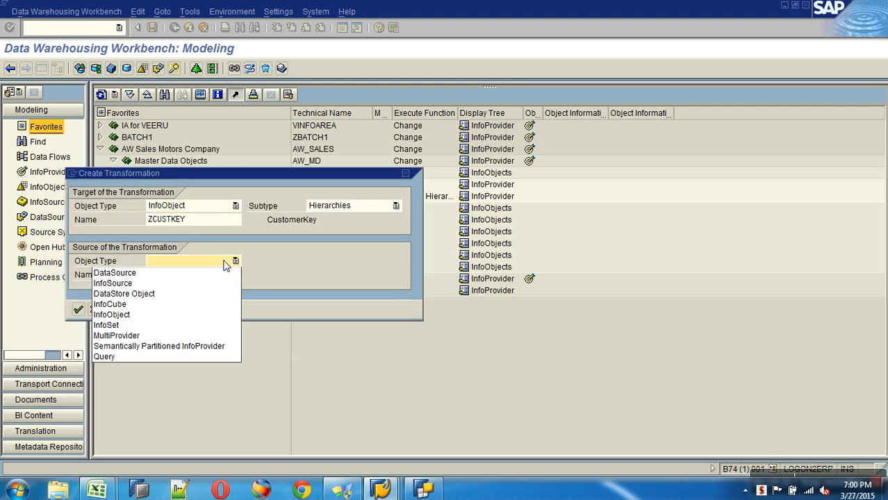
pyautogui.click(193, 268)
pyautogui.click(192, 279)
pyautogui.write('ZCUSTKEY_HIER')
pyautogui.click(184, 289)
pyautogui.click(174, 300)
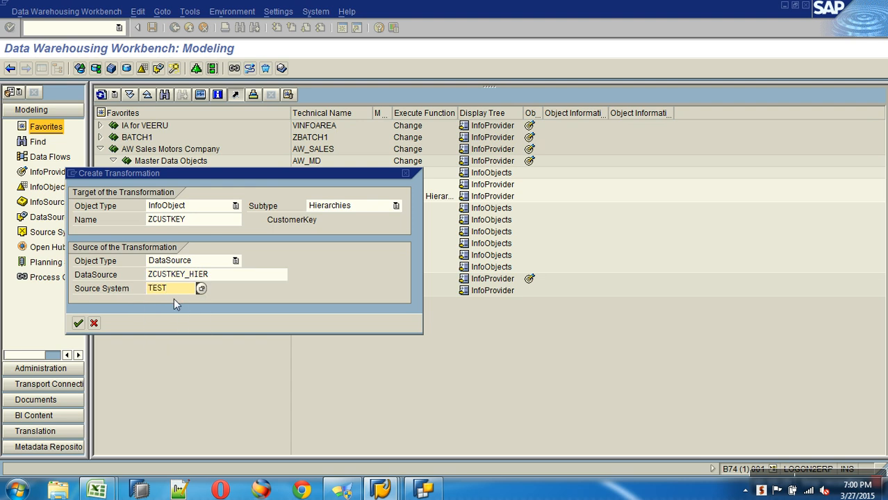
pyautogui.press('Return')
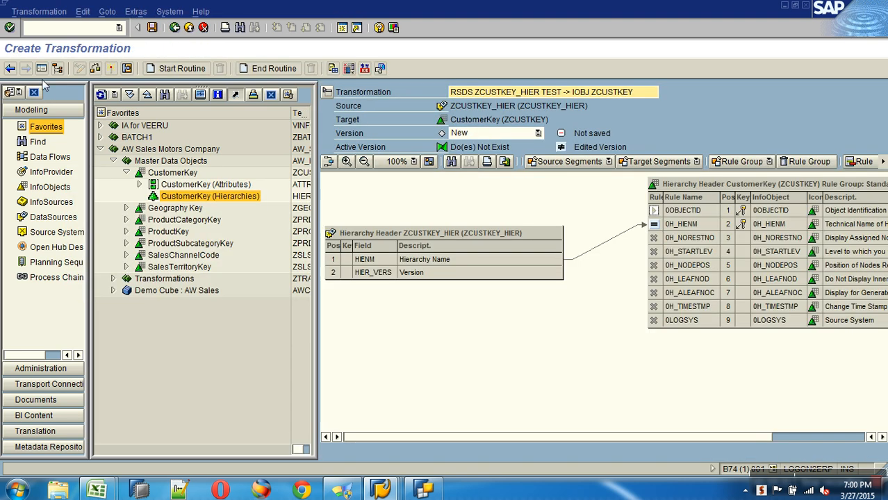
# Step: Widen the mapping view and check the Header (0H_HIENM), Description, Structure and Text Nodes mappings
pyautogui.click(41, 68)
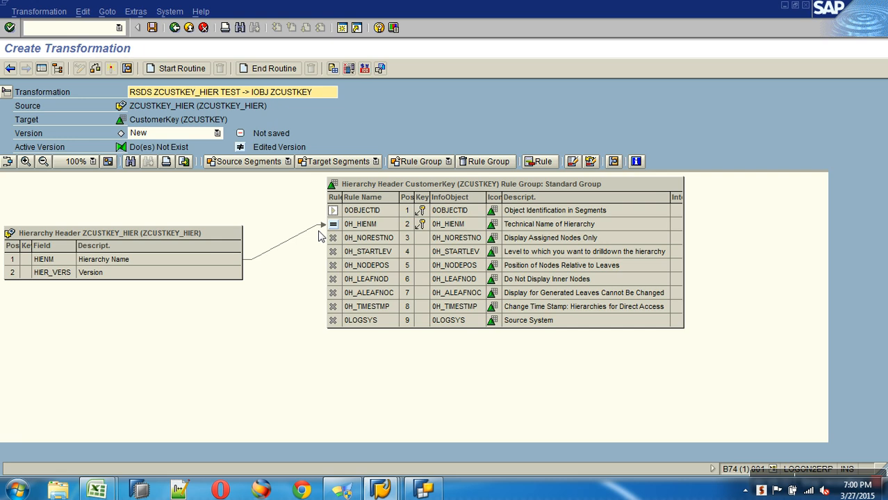
pyautogui.click(382, 227)
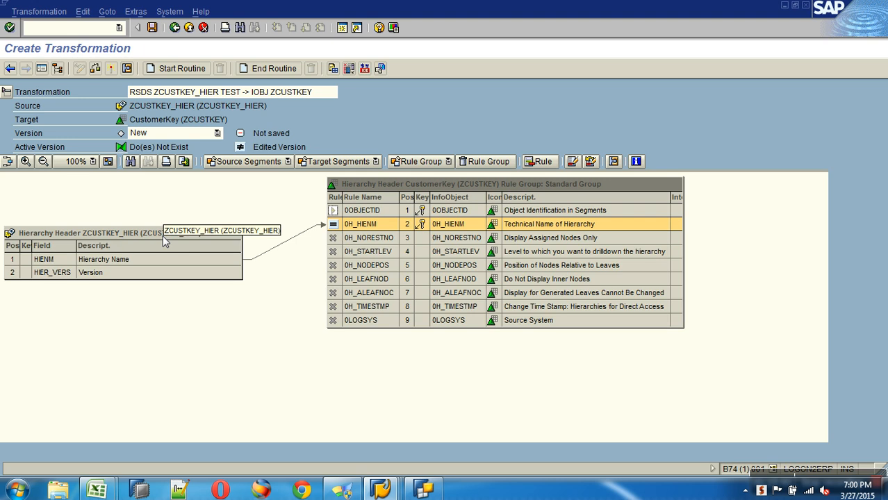
pyautogui.click(239, 164)
pyautogui.click(252, 194)
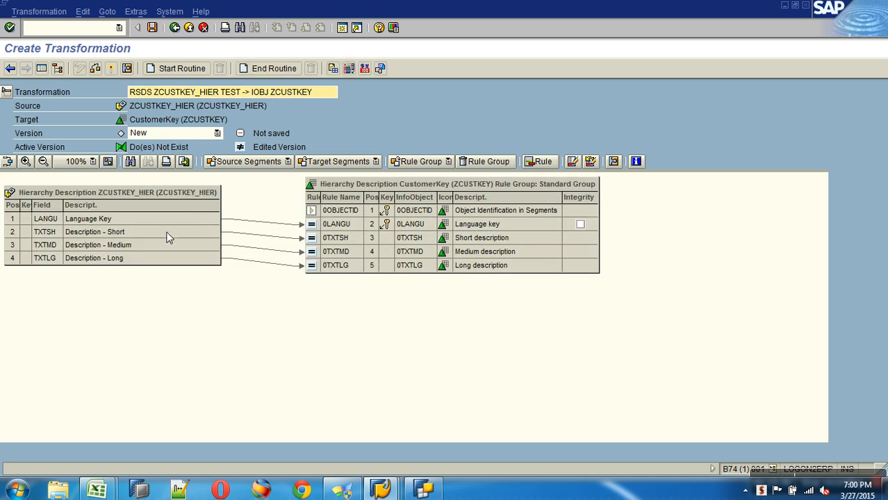
pyautogui.click(246, 161)
pyautogui.click(254, 206)
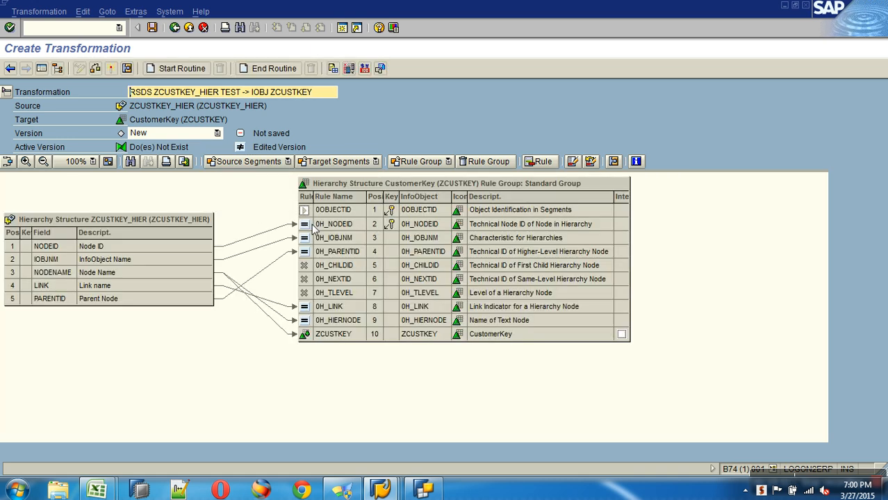
pyautogui.click(278, 165)
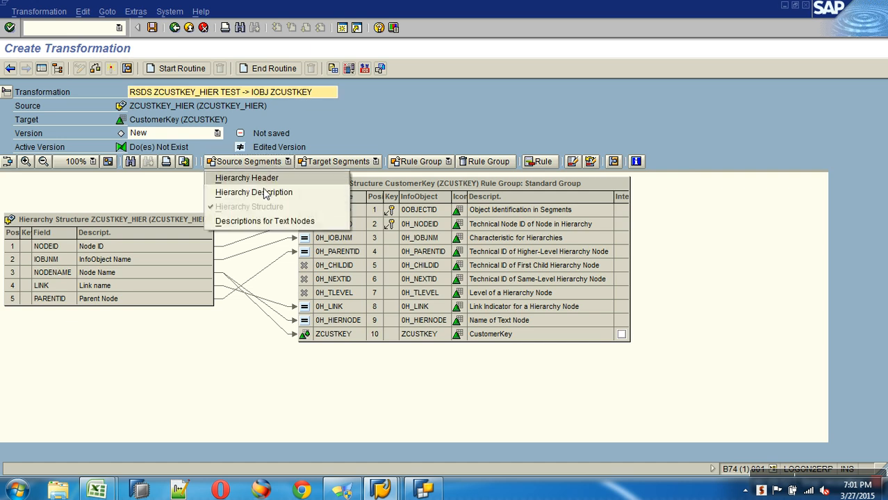
pyautogui.click(257, 222)
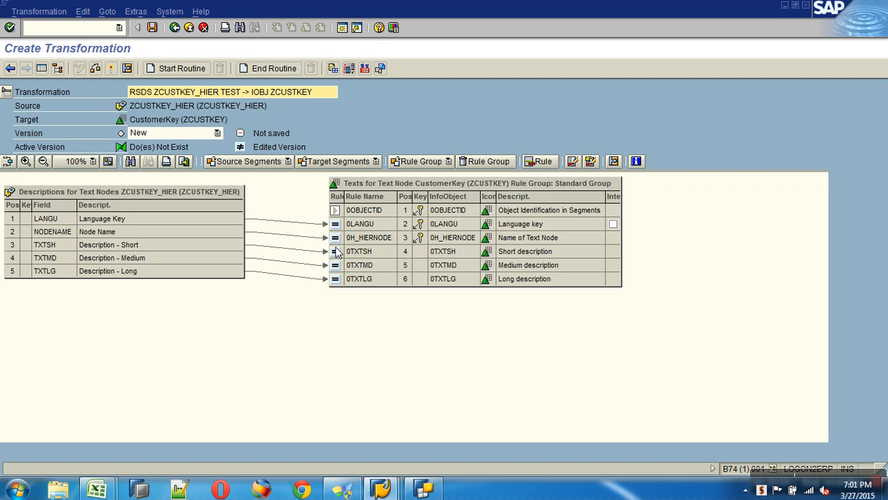
pyautogui.click(282, 166)
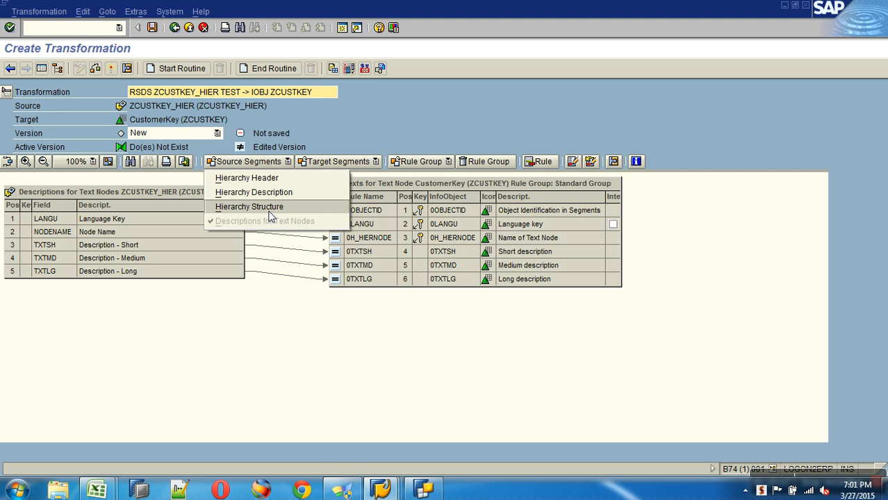
pyautogui.click(269, 208)
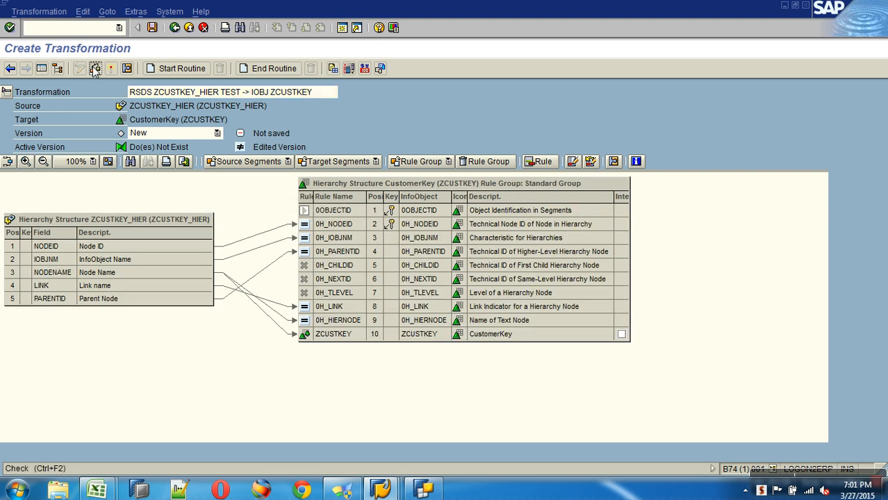
pyautogui.click(95, 69)
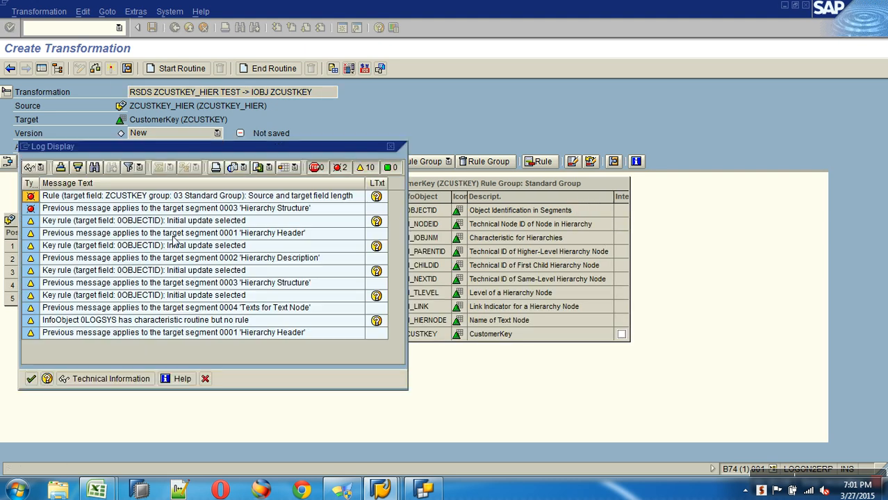
pyautogui.click(31, 380)
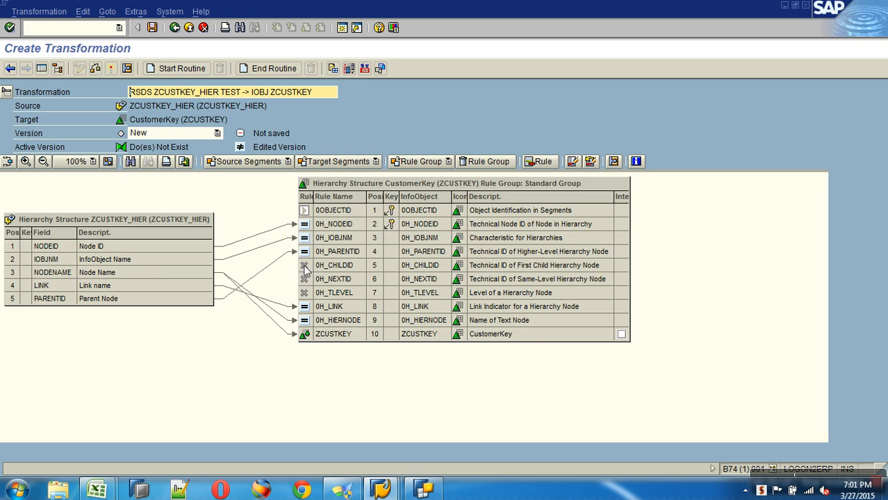
pyautogui.click(175, 247)
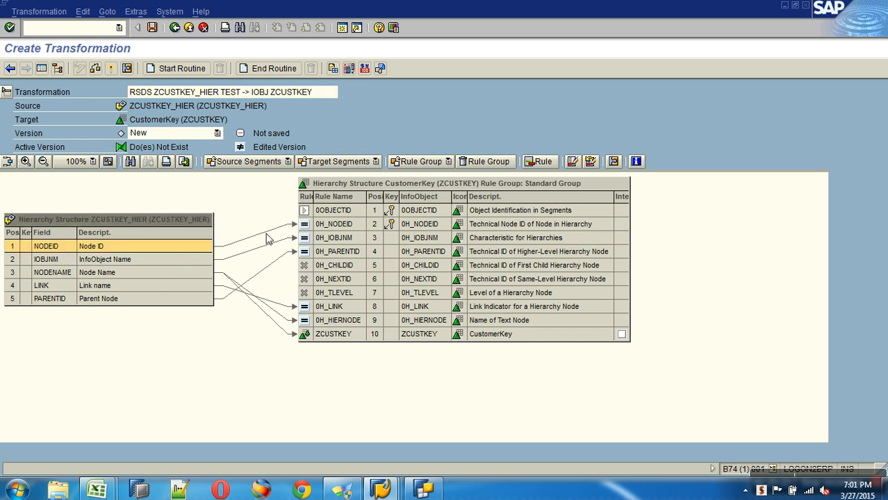
pyautogui.click(310, 223)
pyautogui.click(145, 262)
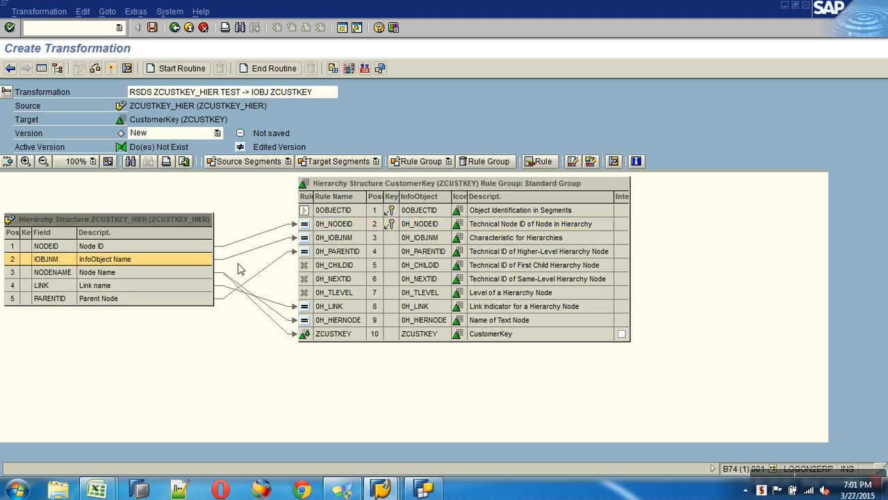
pyautogui.click(338, 240)
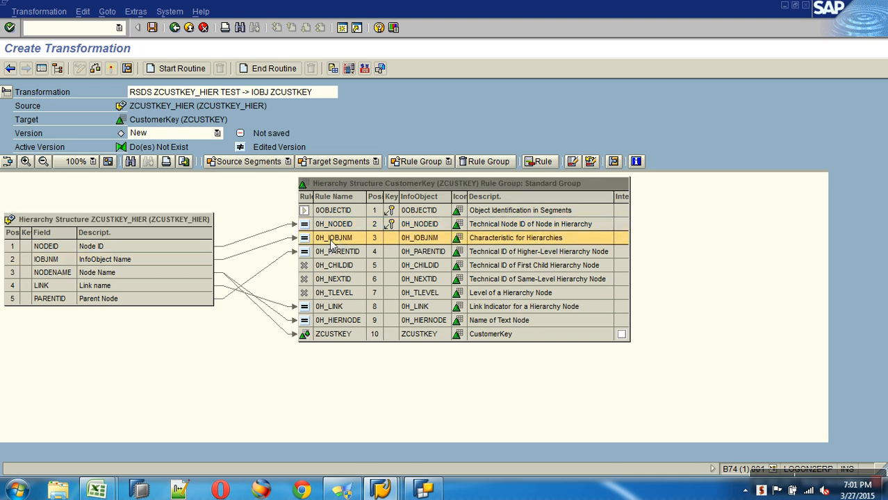
pyautogui.click(204, 272)
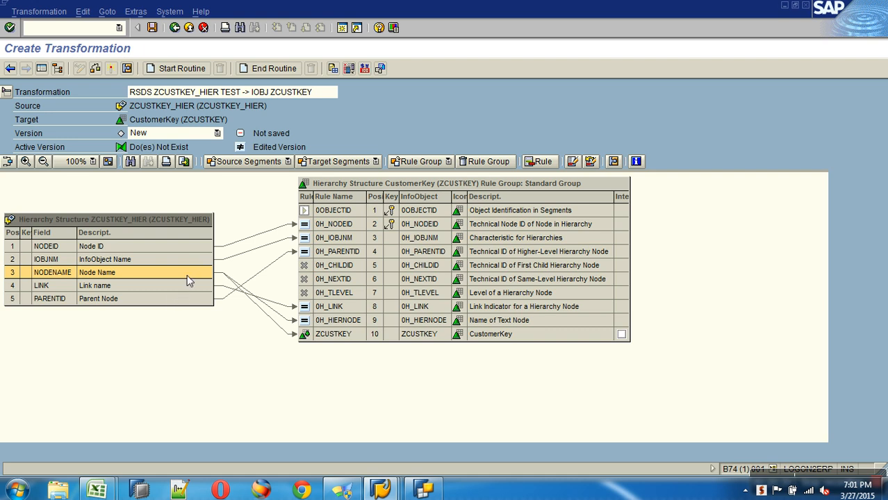
pyautogui.click(332, 324)
pyautogui.click(334, 336)
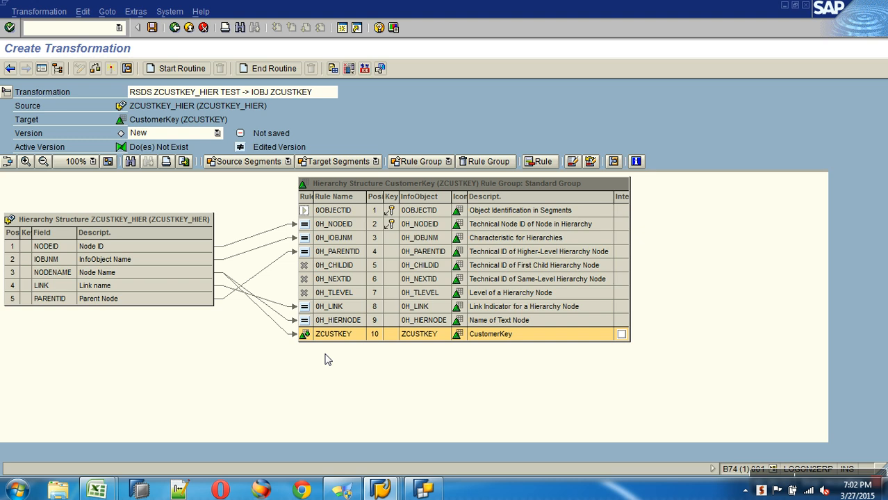
pyautogui.moveTo(96, 489)
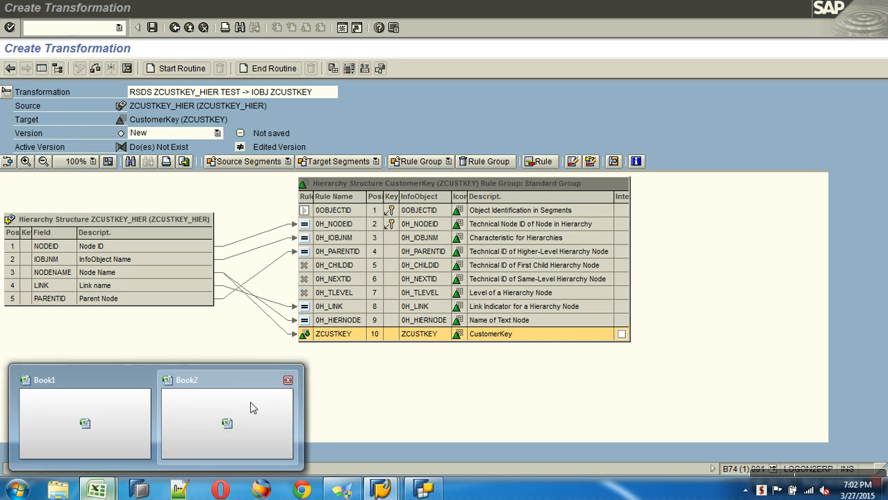
# Step: Open the recent Hier workbook, maximize it, auto-fit column B and widen column C to 16.00
pyautogui.click(250, 407)
pyautogui.click(14, 14)
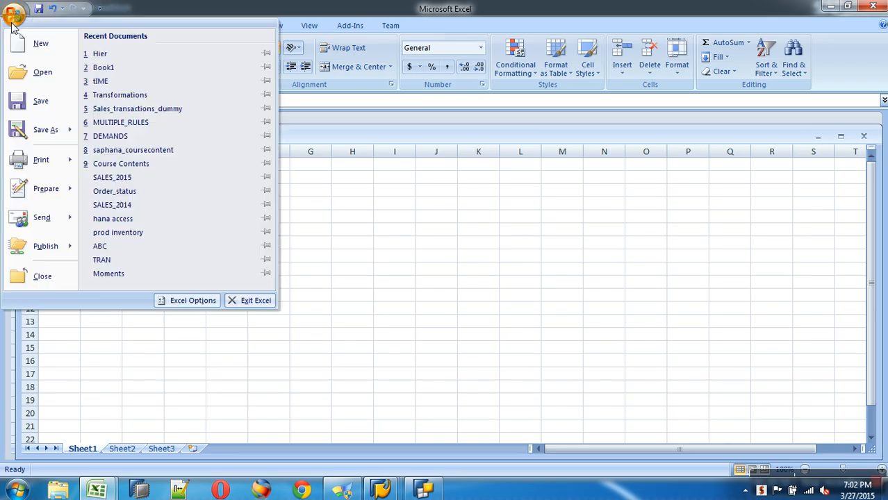
pyautogui.click(112, 56)
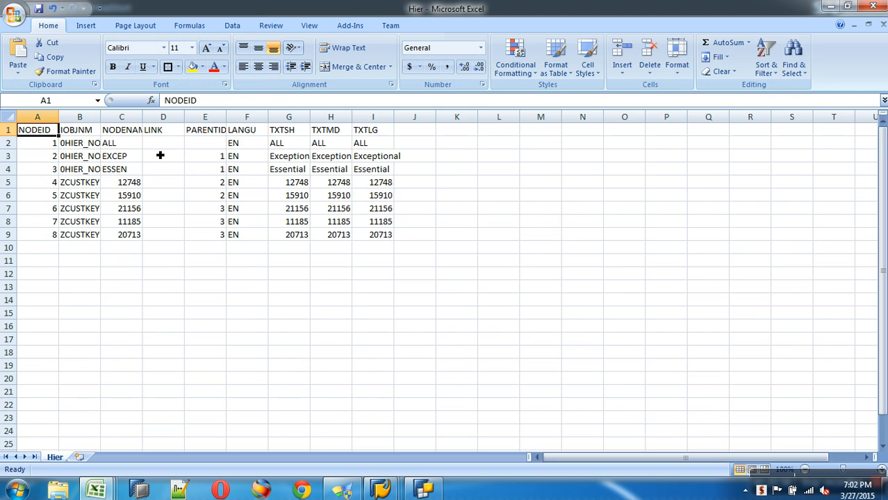
pyautogui.doubleClick(161, 148)
pyautogui.doubleClick(101, 118)
pyautogui.click(161, 130)
pyautogui.moveTo(174, 119); pyautogui.dragTo(174, 243)
# Step: Highlight the 0HIER_NODE entries in B2:B4 and the ZCUSTKEY customer rows, then return to SAP
pyautogui.moveTo(87, 143); pyautogui.dragTo(91, 169)
pyautogui.moveTo(187, 183); pyautogui.dragTo(176, 236)
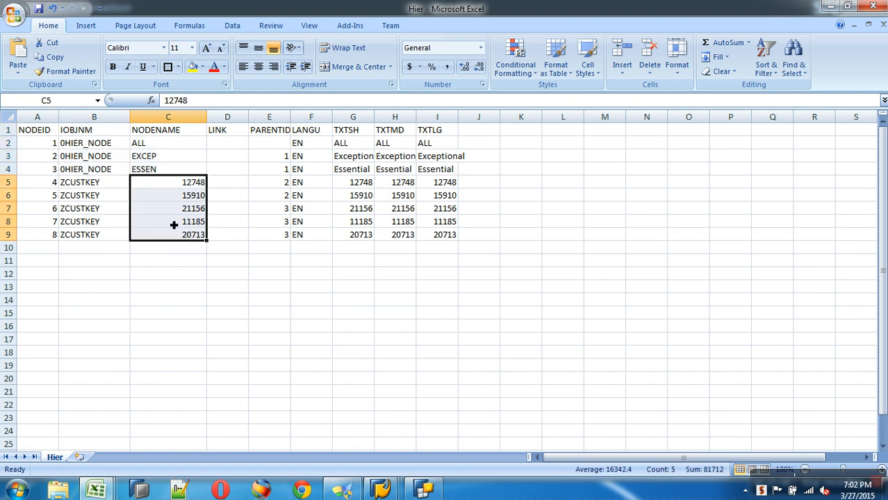
pyautogui.moveTo(123, 186); pyautogui.dragTo(128, 233)
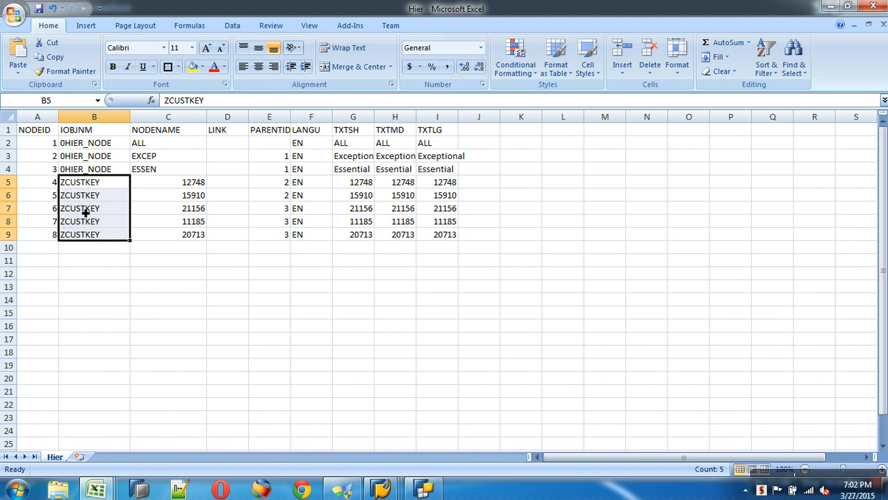
pyautogui.hotkey('alt', 'Tab')
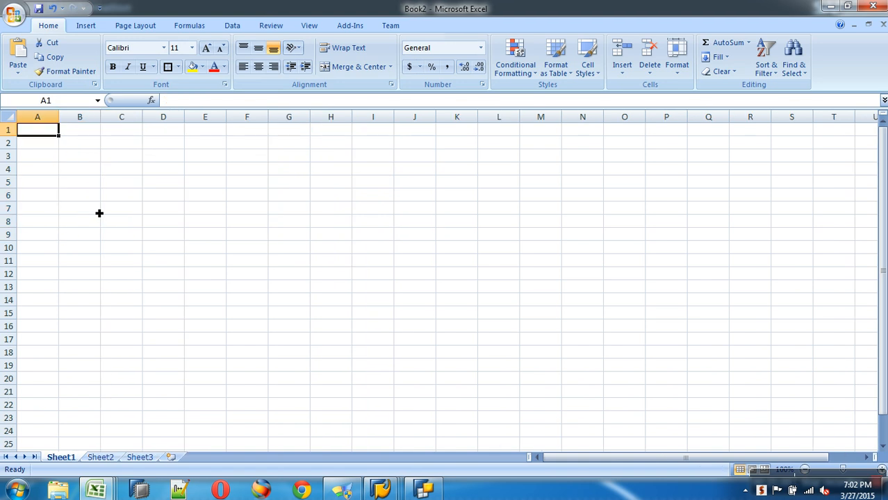
pyautogui.hotkey('alt', 'Tab')
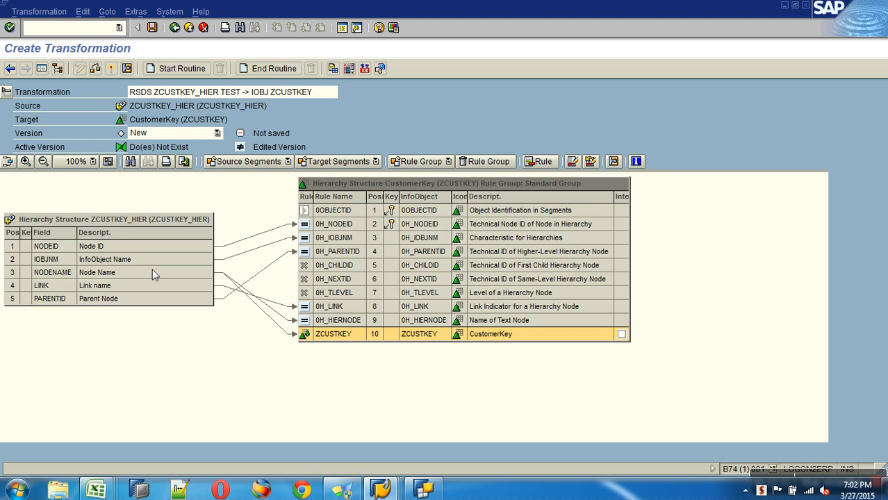
pyautogui.click(153, 273)
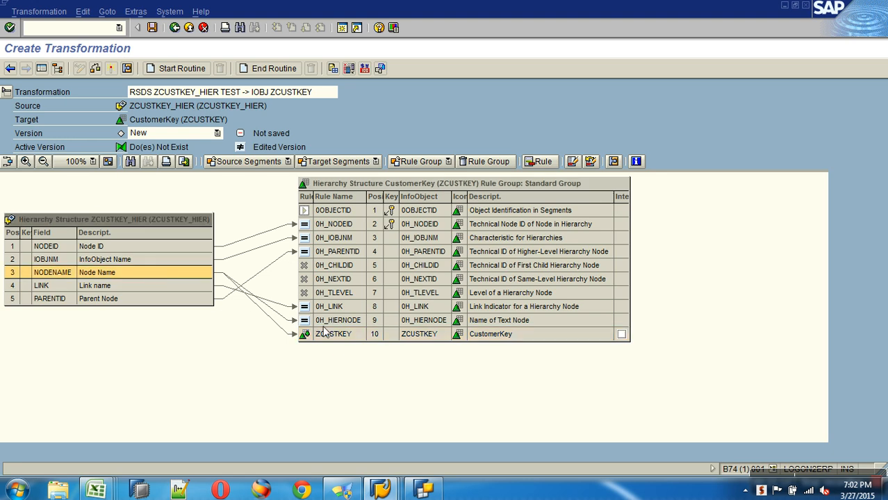
pyautogui.click(342, 320)
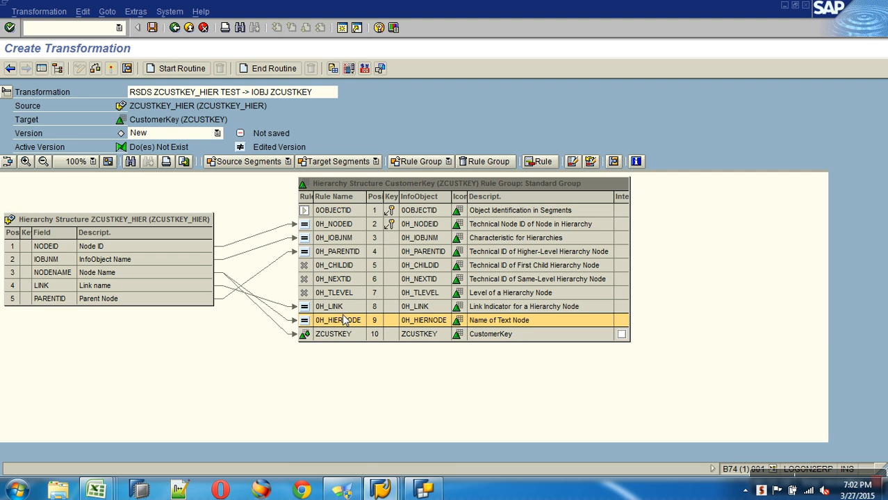
pyautogui.click(183, 273)
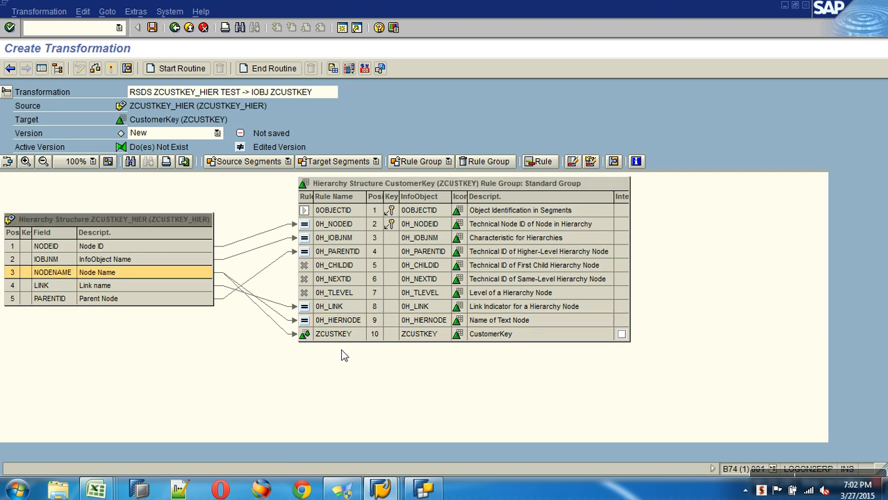
pyautogui.click(343, 337)
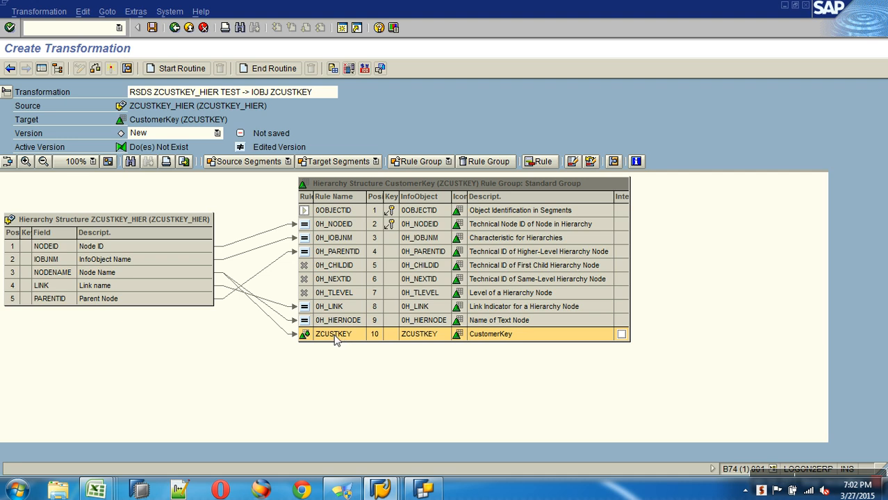
pyautogui.click(337, 323)
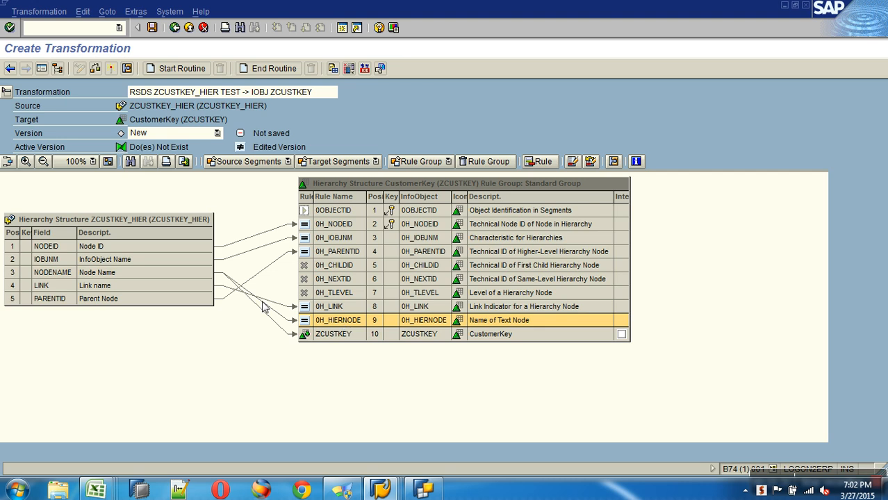
pyautogui.click(309, 337)
# Step: Open the ZCUSTKEY rule details, leaving Hierarchy Split as the rule type for now
pyautogui.doubleClick(307, 335)
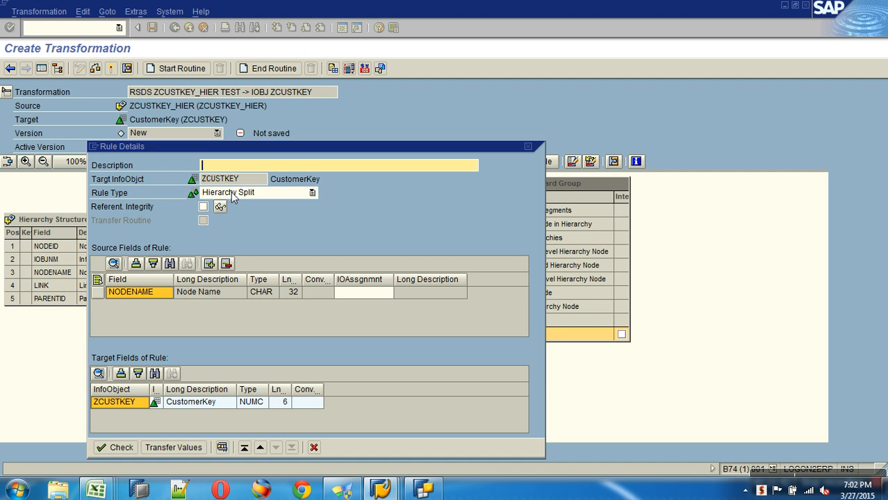
pyautogui.click(314, 448)
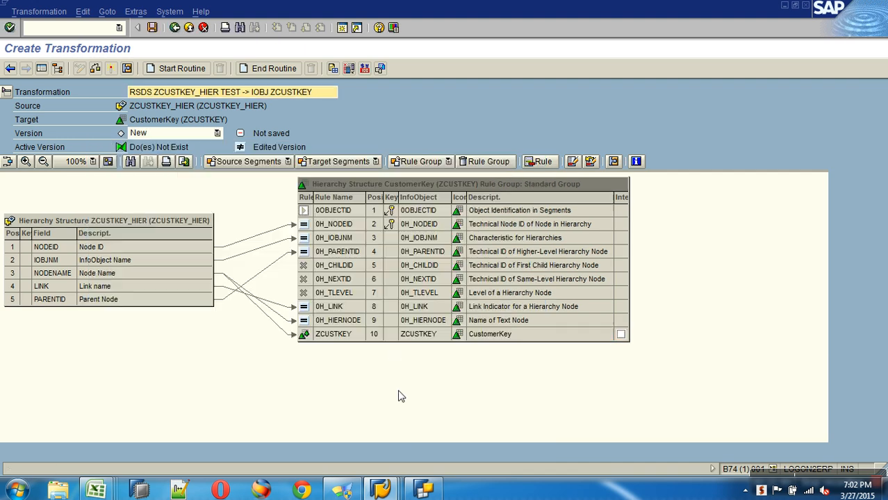
pyautogui.rightClick(305, 337)
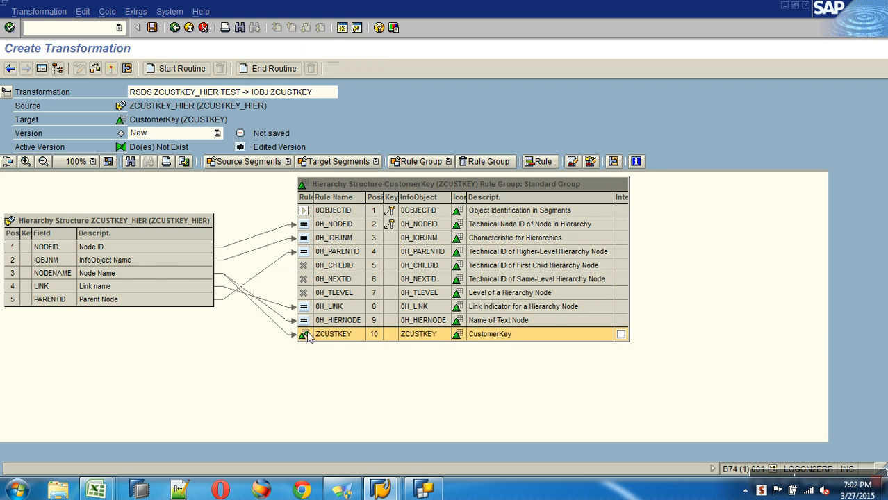
pyautogui.click(333, 341)
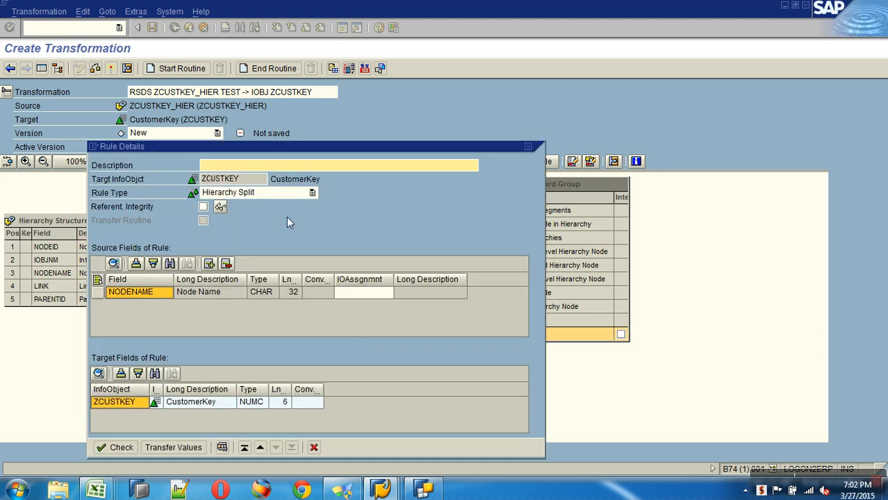
pyautogui.click(289, 194)
pyautogui.click(386, 202)
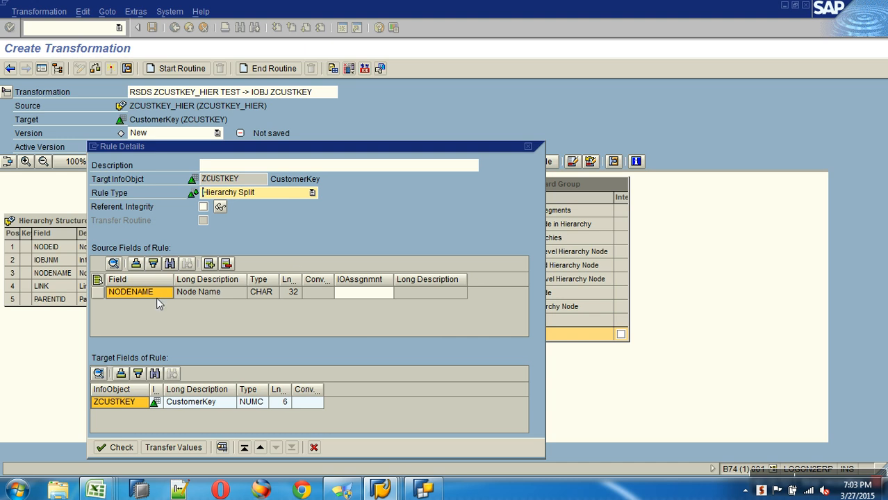
# Step: Add IOBJNM as an extra source field and change the rule type to Routine
pyautogui.click(209, 263)
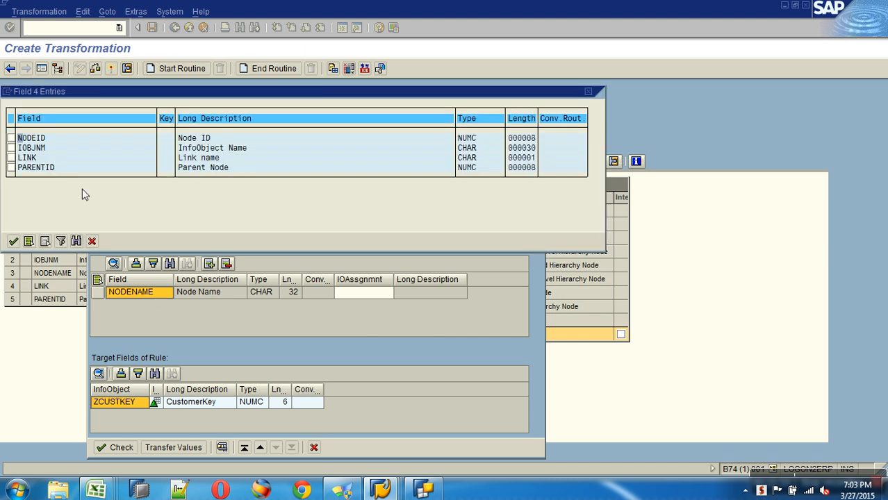
pyautogui.click(10, 148)
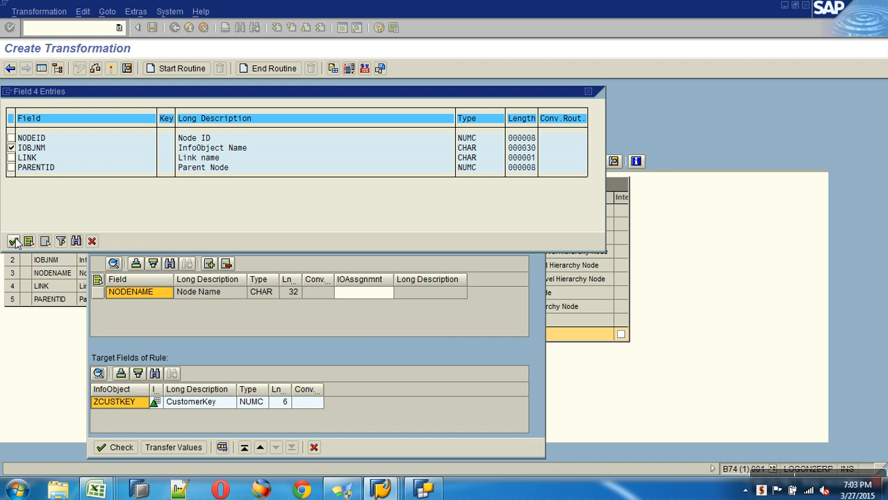
pyautogui.click(13, 241)
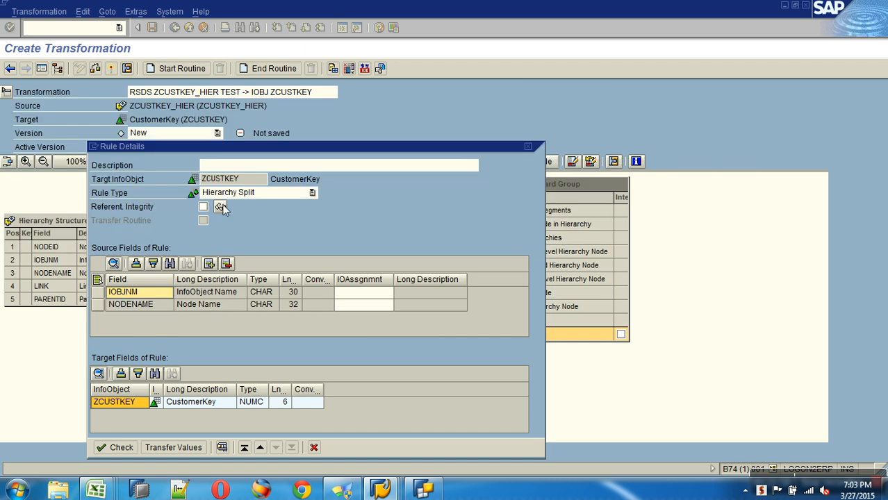
pyautogui.moveTo(255, 183); pyautogui.dragTo(198, 185)
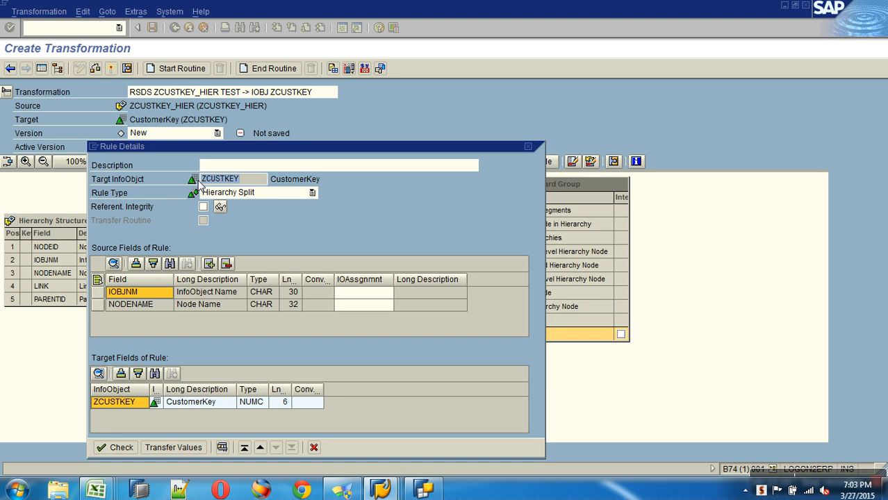
pyautogui.click(260, 192)
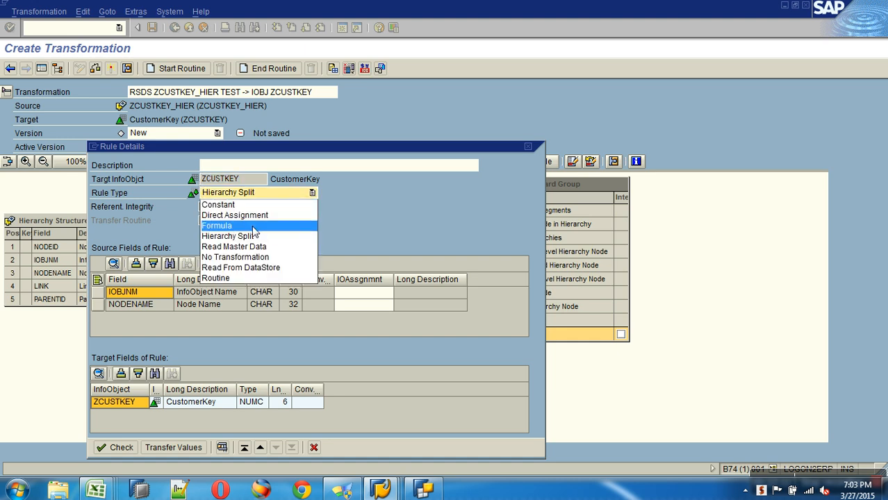
pyautogui.click(239, 277)
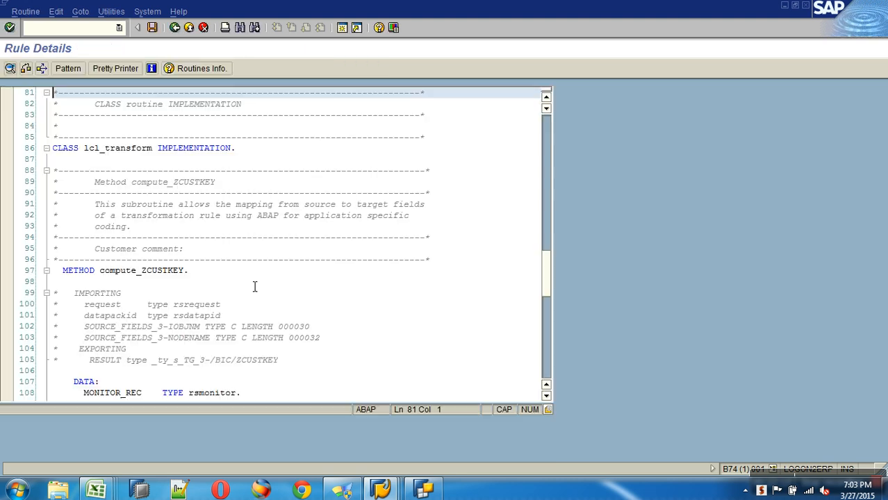
# Step: Write the condition IF SOURCE_FIELDS_3-IOBJNM = 'ZCUSTKEY'. on line 120
pyautogui.scroll(-9, 257, 285)
pyautogui.scroll(4, 258, 285)
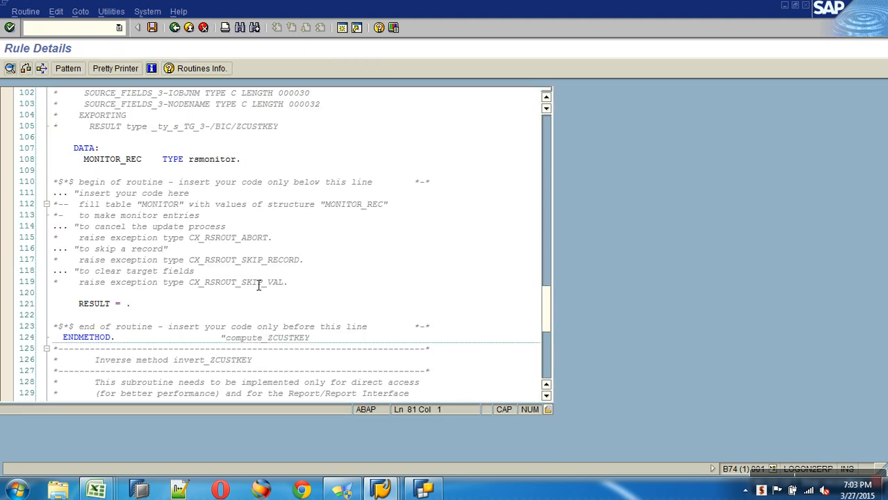
pyautogui.moveTo(200, 160); pyautogui.dragTo(88, 166)
pyautogui.hotkey('ctrl', 'c')
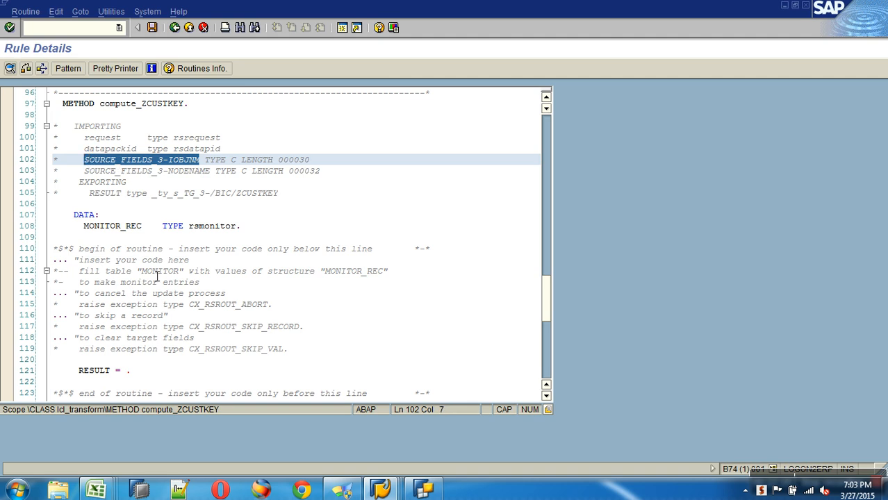
pyautogui.click(121, 366)
pyautogui.write('IF')
pyautogui.hotkey('ctrl', 'v')
pyautogui.write('=')
pyautogui.press('capslock')
pyautogui.write("'ZCUSTKEY")
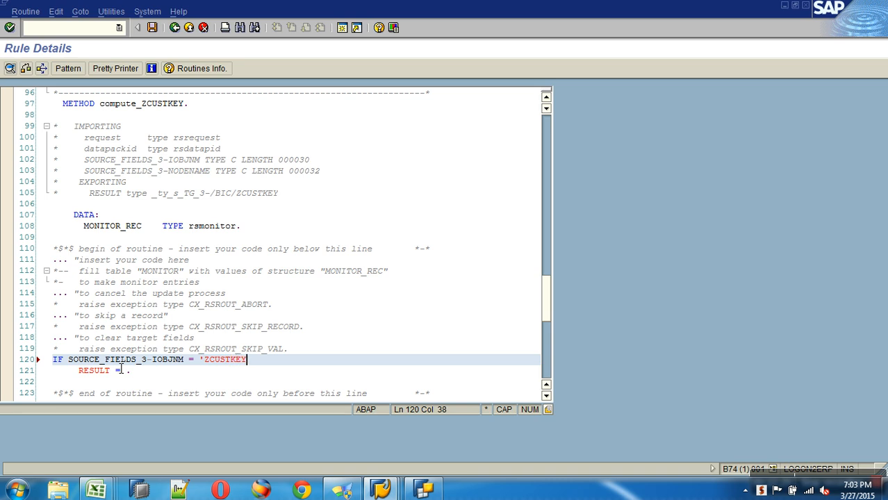
pyautogui.write("'.")
# Step: Assign RESULT = SOURCE_FIELDS_3-NODENAME, close with ENDIF, then save and go back
pyautogui.click(121, 370)
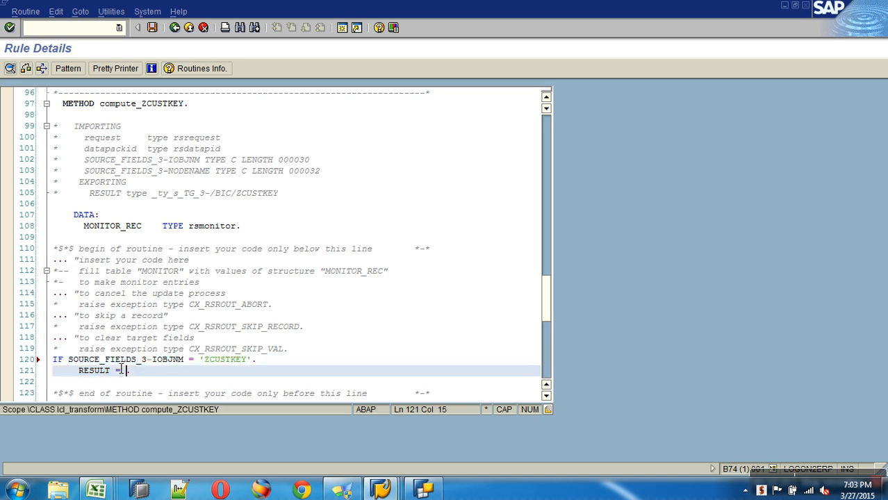
pyautogui.moveTo(84, 172); pyautogui.dragTo(209, 172)
pyautogui.write('SOURCE_FIELDS_3-NODENAME')
pyautogui.press('End')
pyautogui.press('Return')
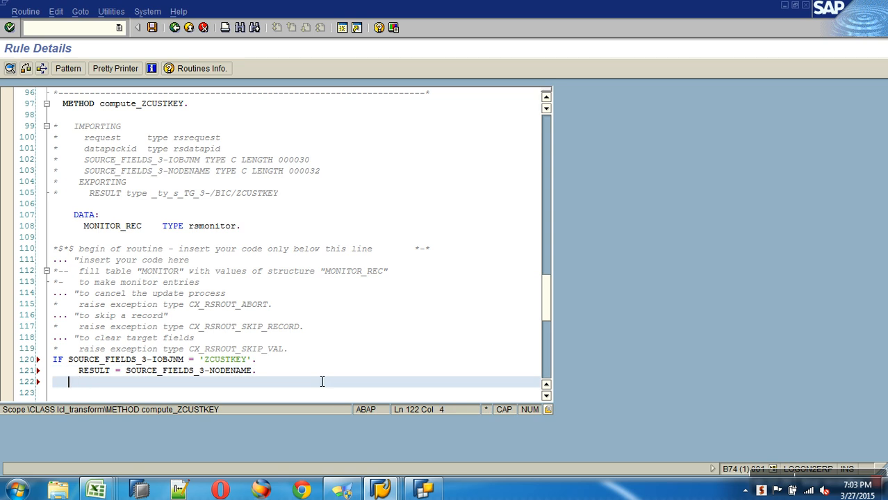
pyautogui.write('ENDIF.')
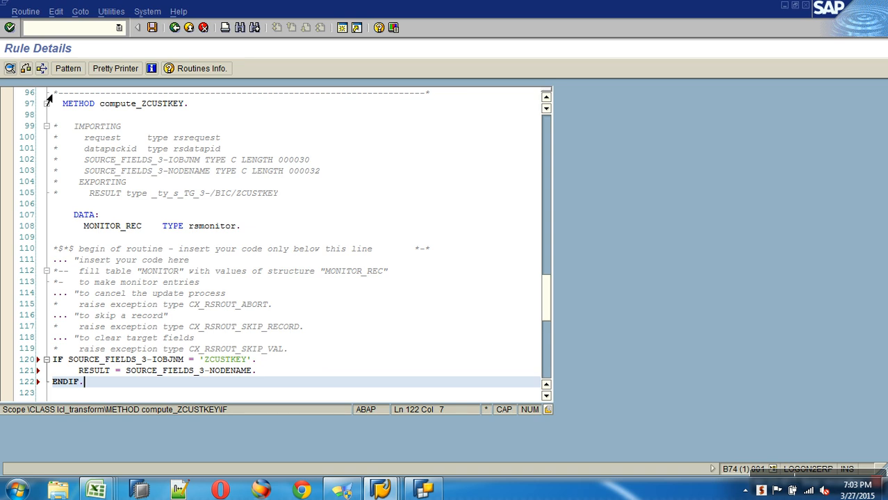
pyautogui.click(152, 27)
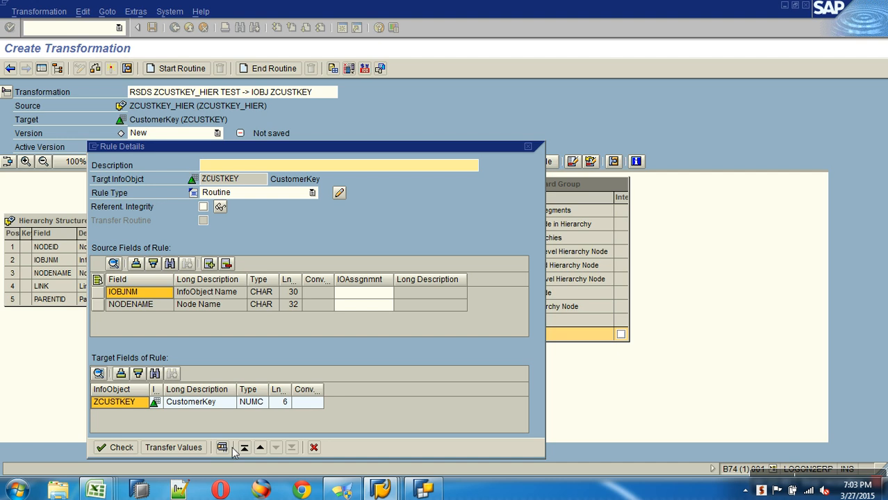
# Step: Transfer the routine rule, activate RSDS ZCUSTKEY_HIER TEST -> IOBJ ZCUSTKEY accepting warnings, and go back
pyautogui.click(173, 447)
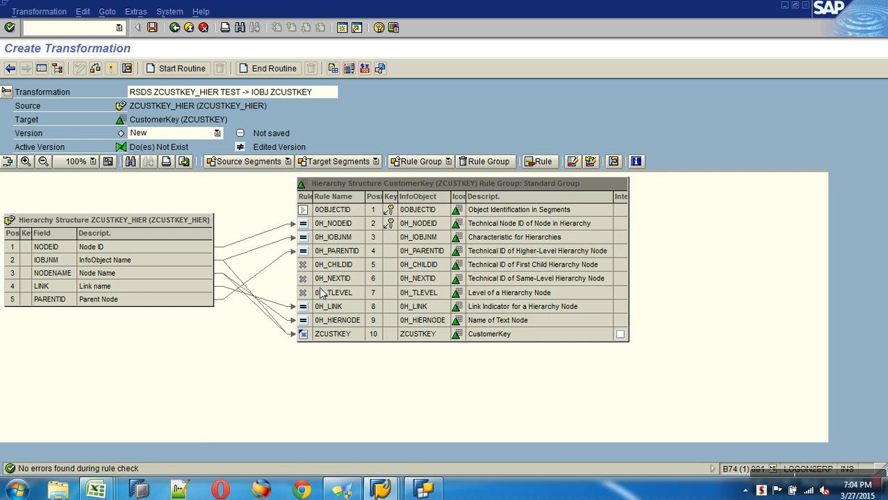
pyautogui.click(110, 68)
pyautogui.click(31, 351)
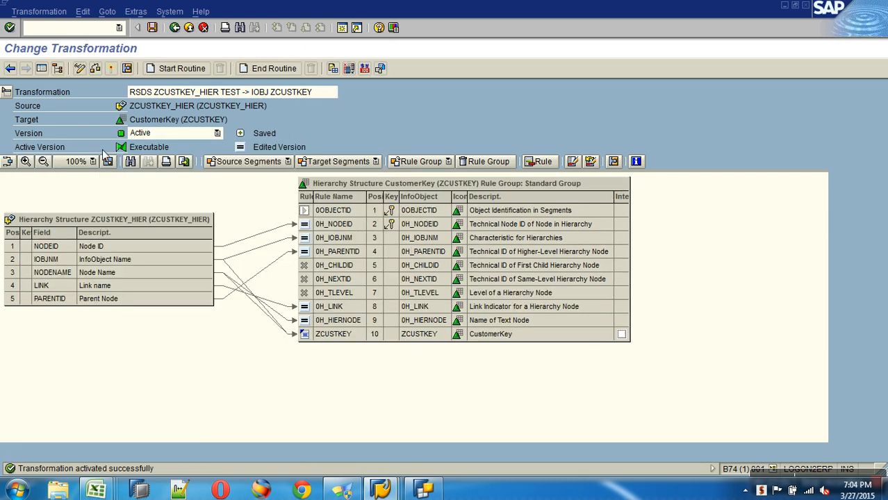
pyautogui.click(175, 27)
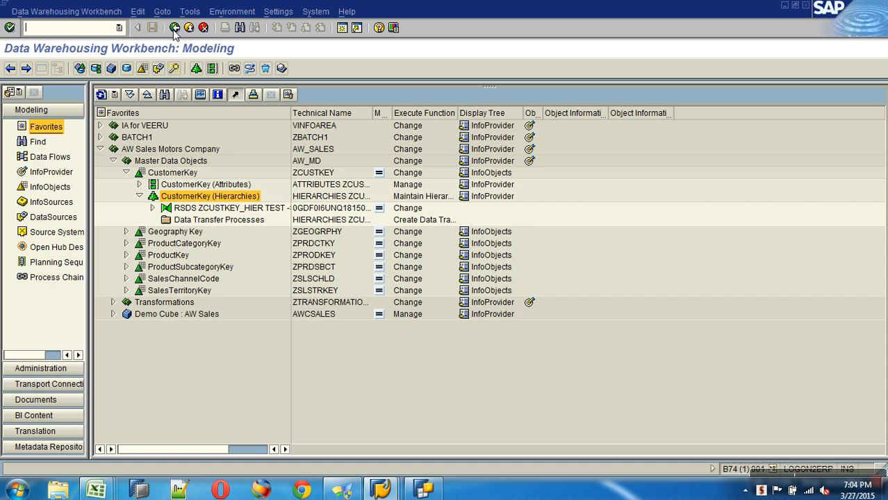
# Step: Create InfoPackage LOAD HIERARCHIES for DataSource ZCUSTKEY_HIER
pyautogui.click(153, 208)
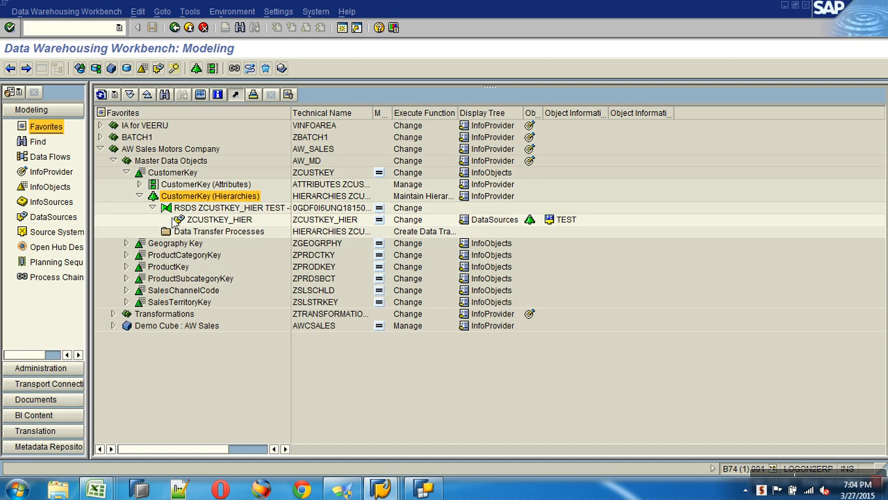
pyautogui.rightClick(214, 220)
pyautogui.click(254, 393)
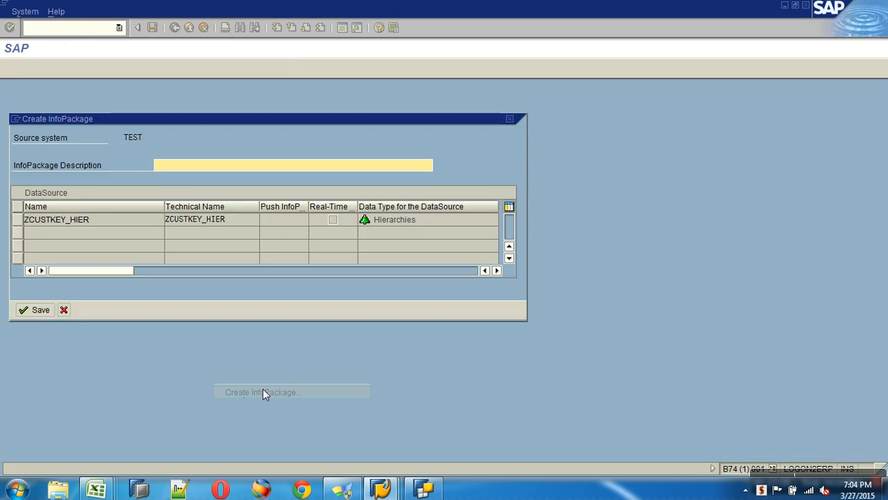
pyautogui.write('LOAD HIERARCHIES')
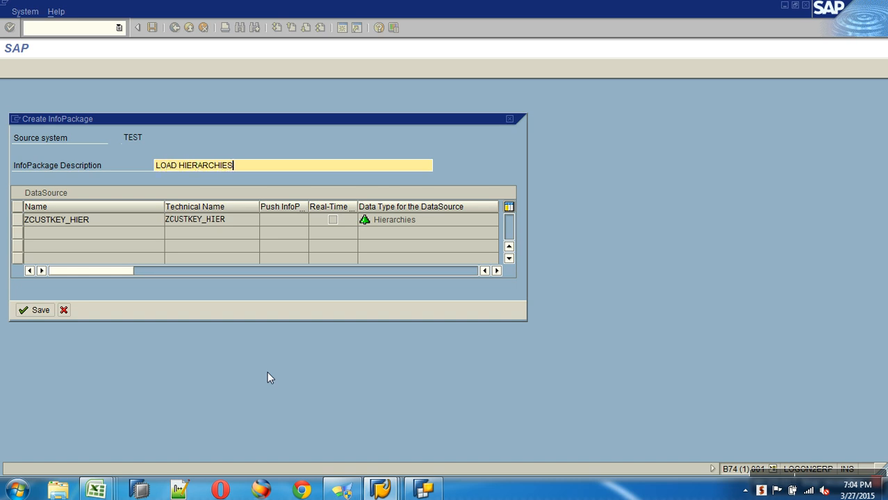
pyautogui.press('Return')
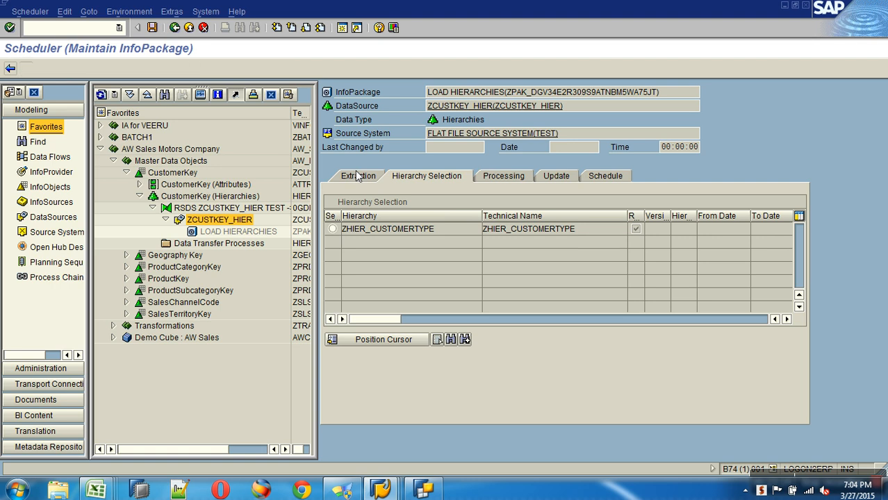
# Step: Select ZHIER_CUSTOMERTYPE as the hierarchy to load and review processing, update and scheduling tabs
pyautogui.click(358, 177)
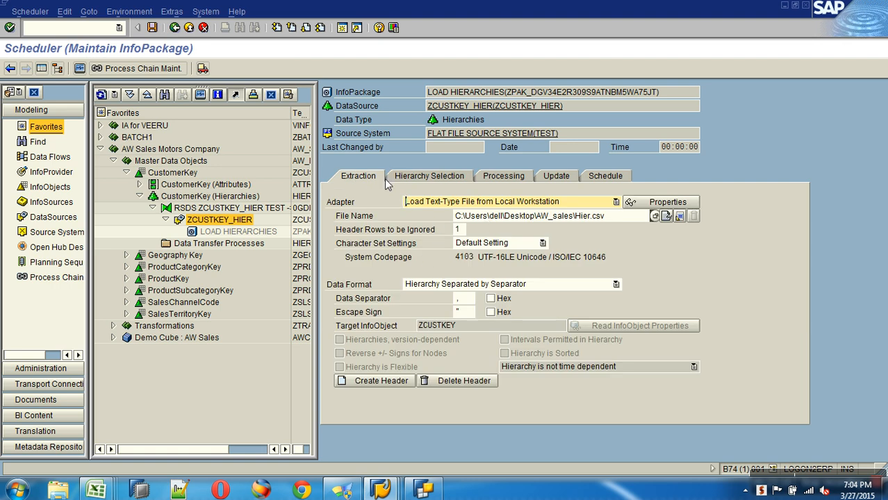
pyautogui.click(418, 178)
pyautogui.click(446, 234)
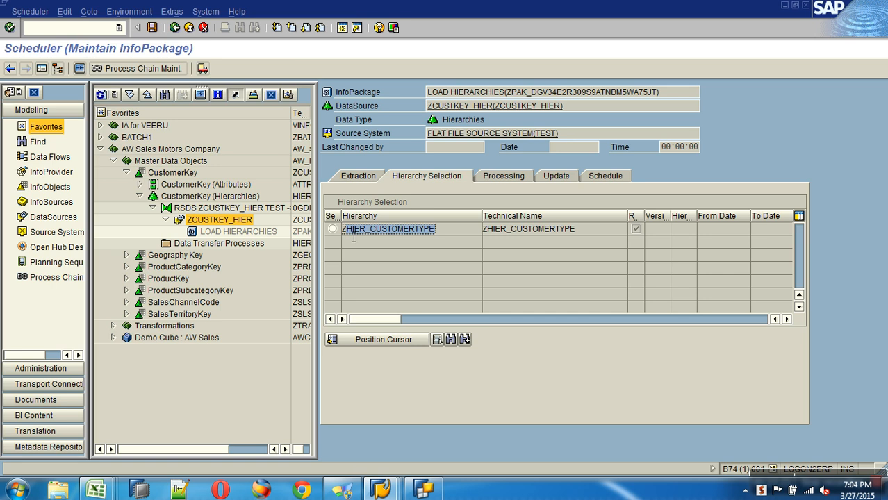
pyautogui.click(333, 230)
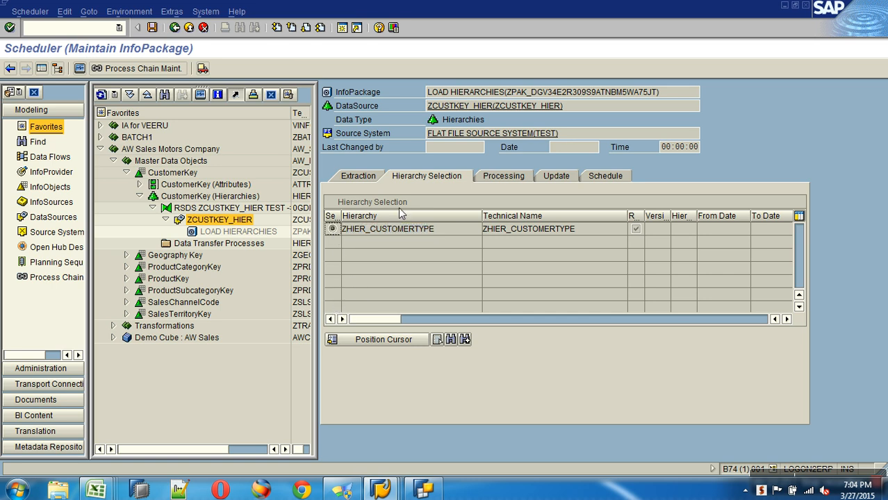
pyautogui.click(504, 177)
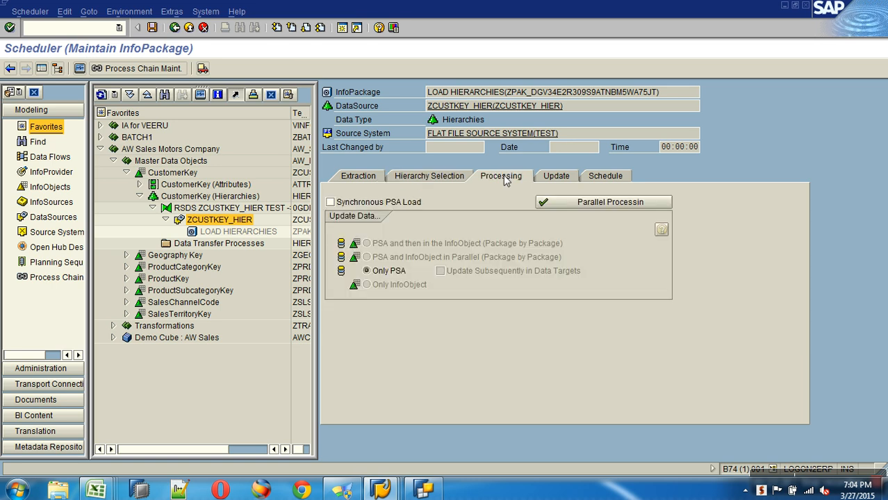
pyautogui.click(560, 177)
pyautogui.click(594, 177)
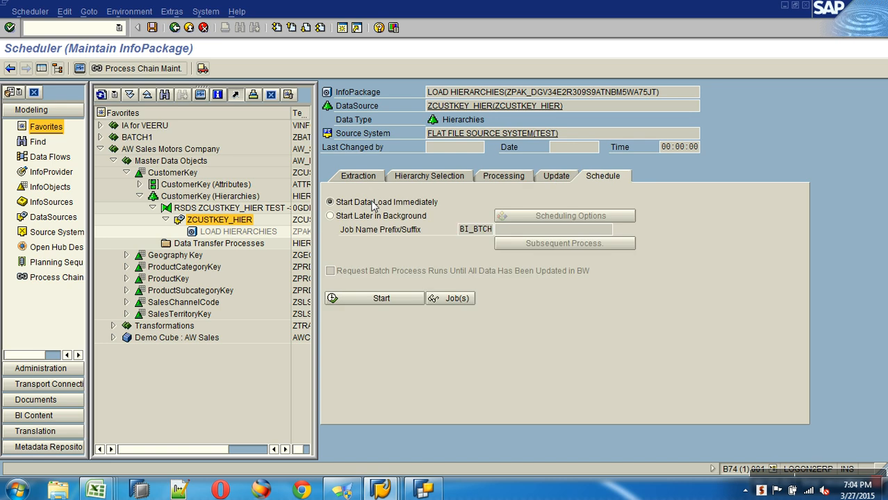
# Step: Recheck the file settings and ZHIER_CUSTOMERTYPE selection, then return to the scheduling options
pyautogui.click(358, 176)
pyautogui.click(442, 176)
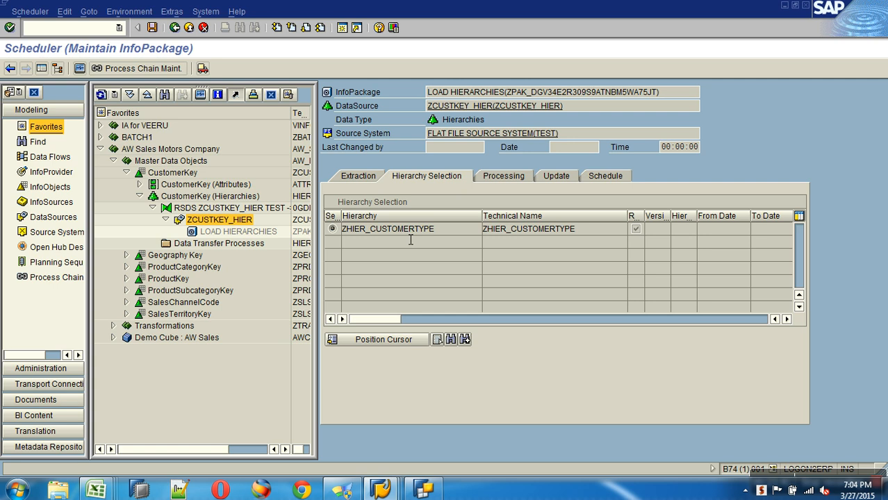
pyautogui.click(376, 176)
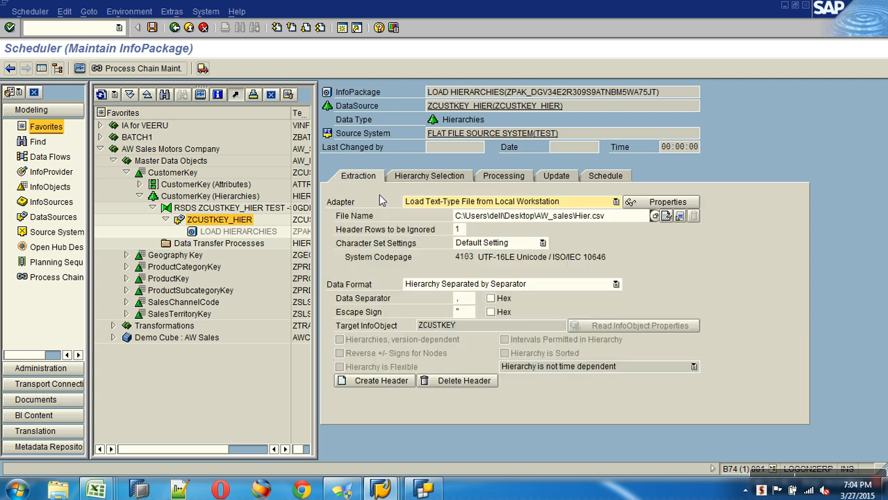
pyautogui.click(440, 179)
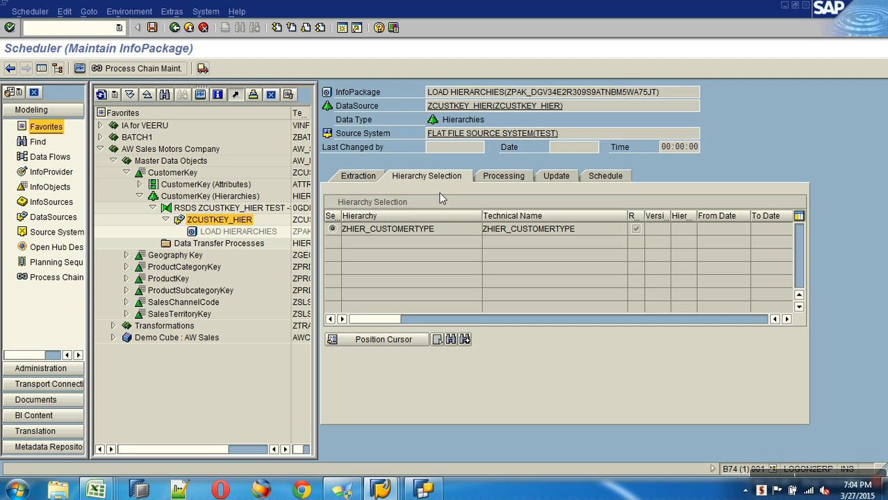
pyautogui.click(465, 230)
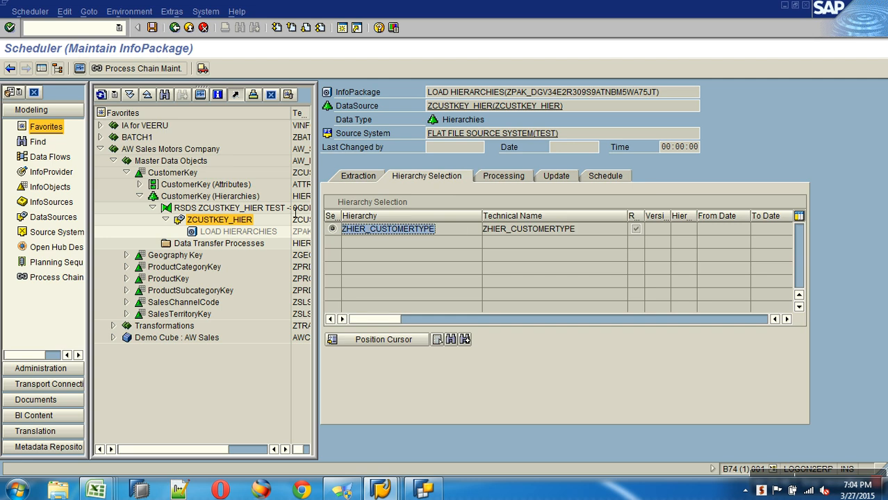
pyautogui.click(590, 177)
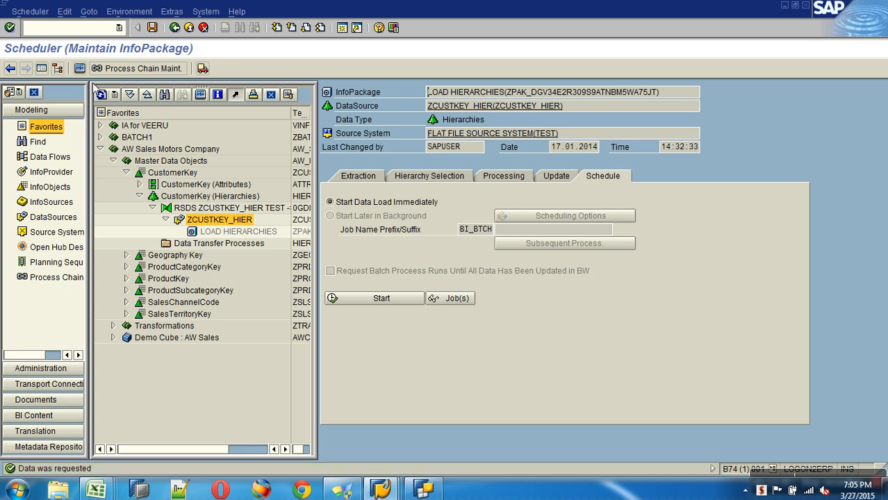
# Step: Open the monitor and view the failed 14:32:32 request's file-access-denied error messages
pyautogui.click(80, 68)
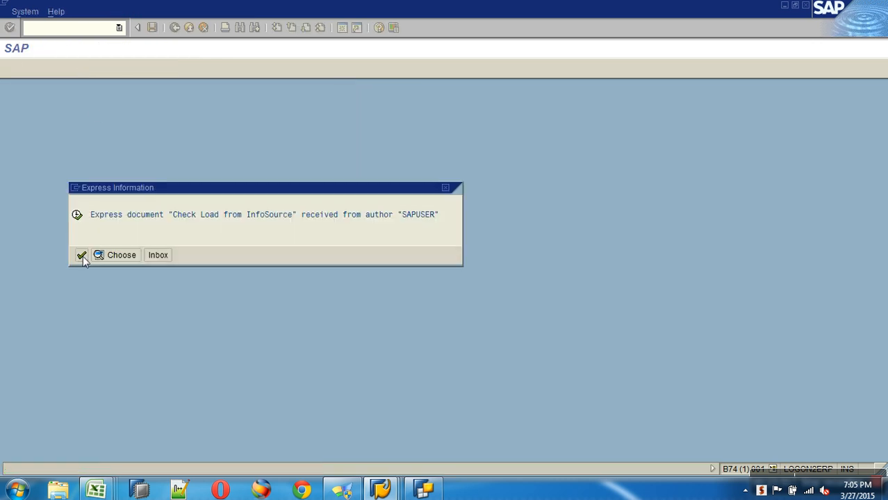
pyautogui.click(82, 256)
pyautogui.click(193, 149)
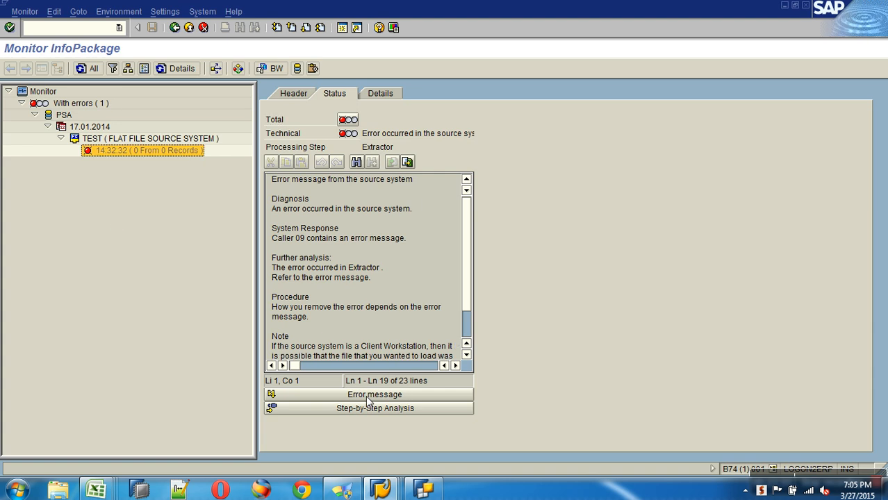
pyautogui.click(367, 393)
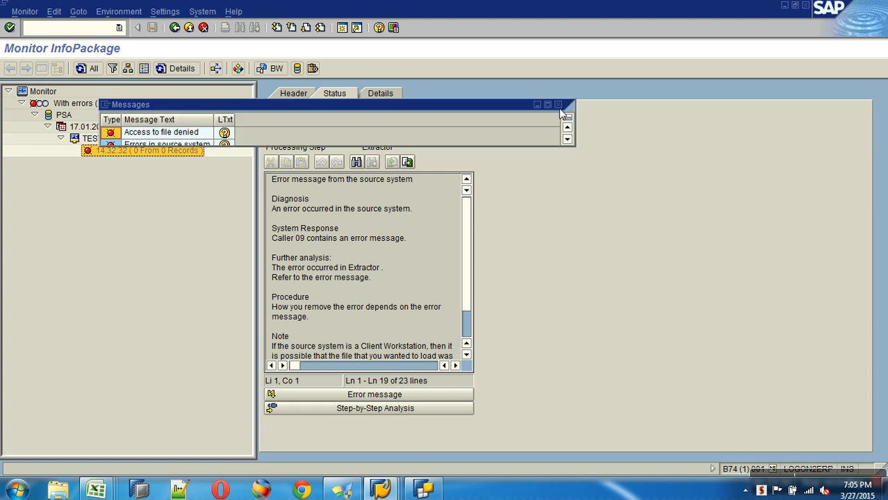
# Step: Save Hier.csv in CSV format, close it, and return to the SAP monitor
pyautogui.click(98, 490)
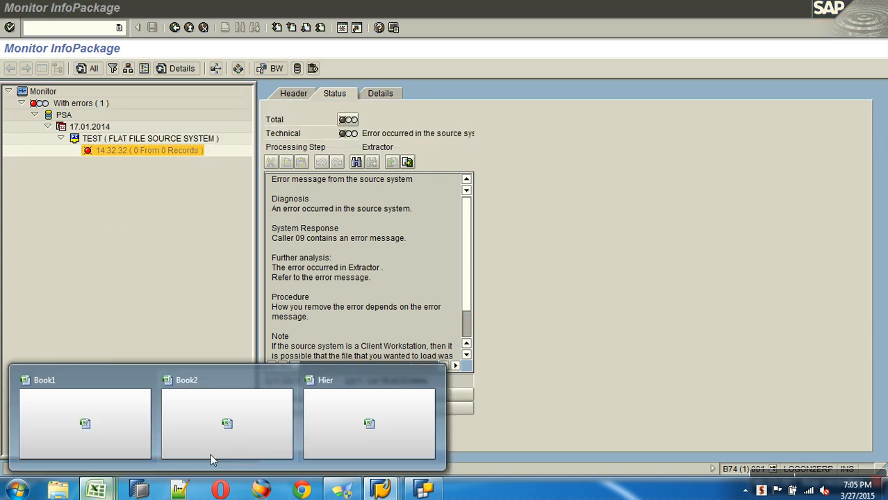
pyautogui.click(416, 422)
pyautogui.click(883, 25)
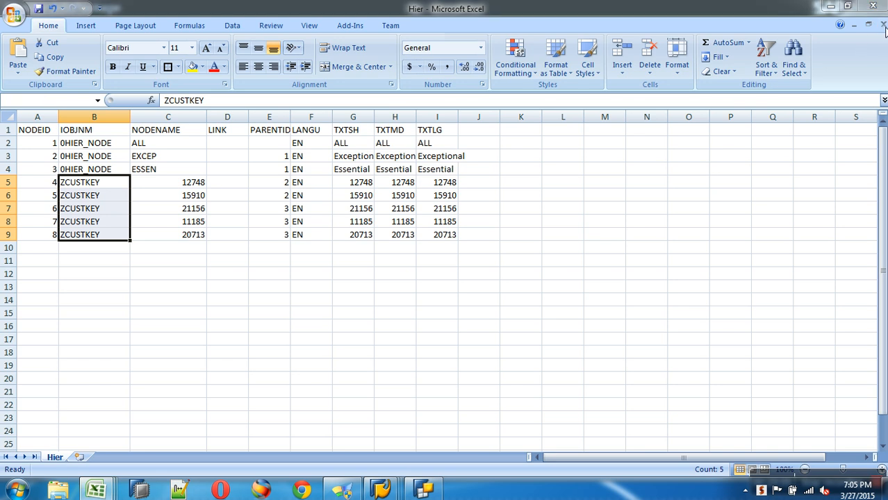
pyautogui.click(409, 283)
pyautogui.click(408, 286)
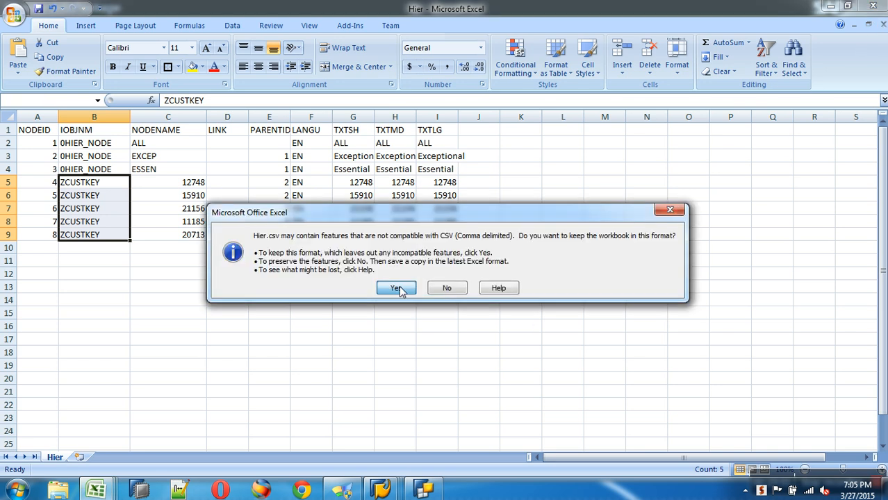
pyautogui.hotkey('alt', 'Tab')
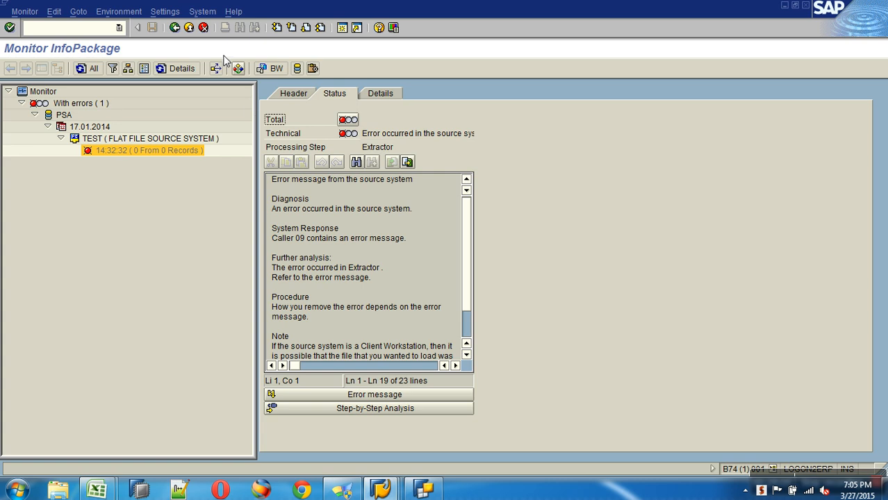
# Step: Delete the failed LOAD HIERARCHIES request from the ZCUSTKEY_HIER DataSource's PSA
pyautogui.click(184, 26)
pyautogui.rightClick(218, 222)
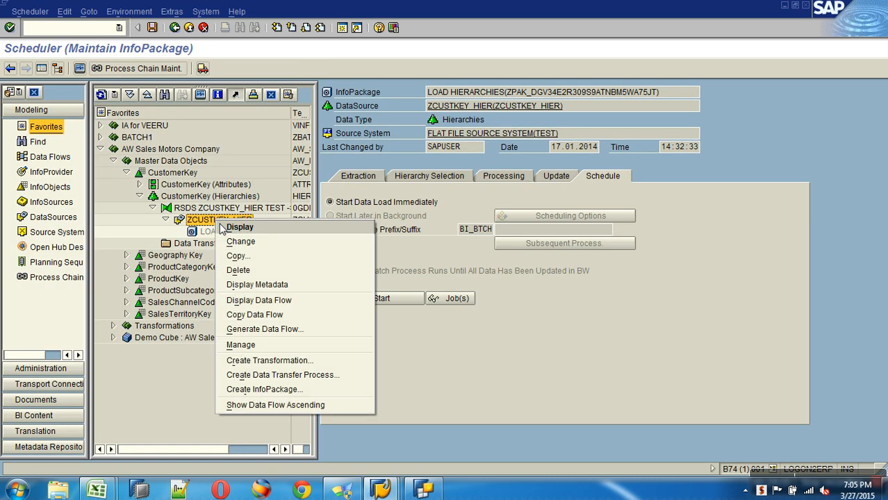
pyautogui.click(250, 345)
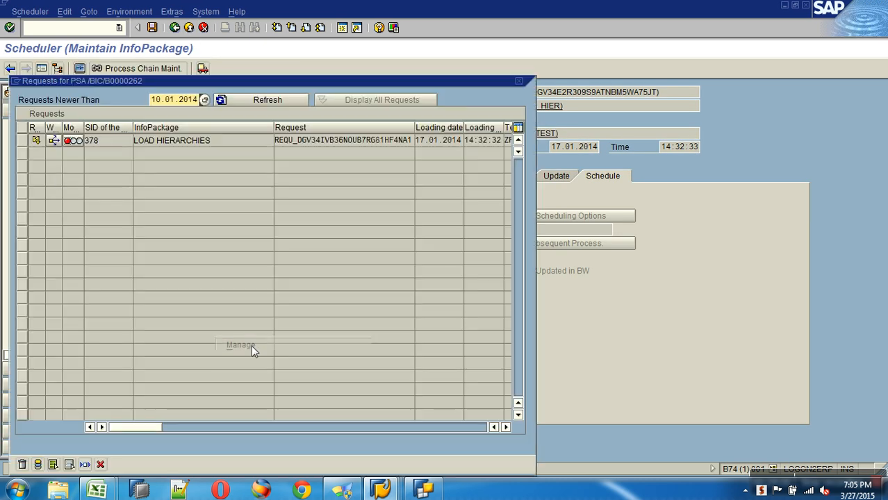
pyautogui.click(22, 142)
pyautogui.click(21, 464)
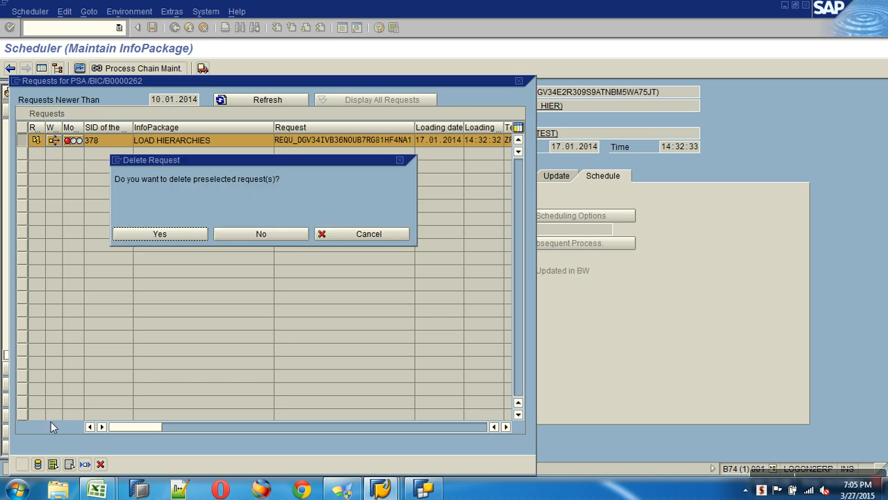
pyautogui.click(169, 235)
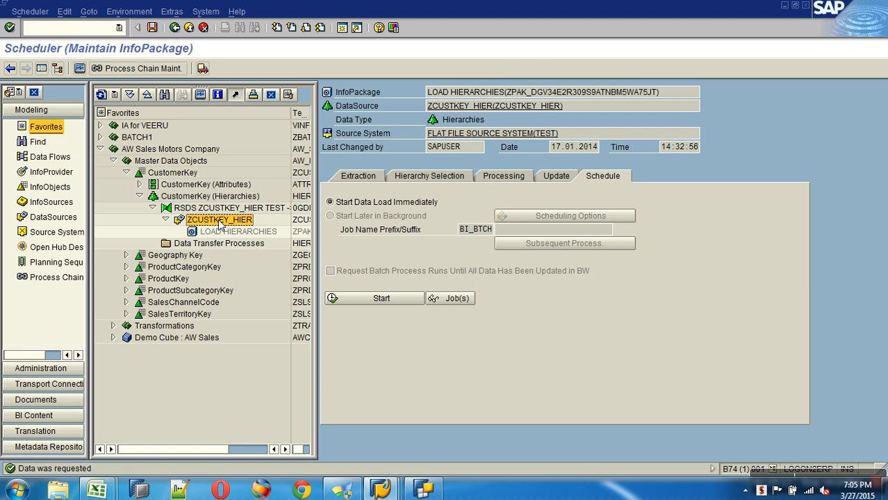
# Step: Check in the monitor that the 14:32:56 reload loaded 8 of 8 records successfully
pyautogui.click(79, 68)
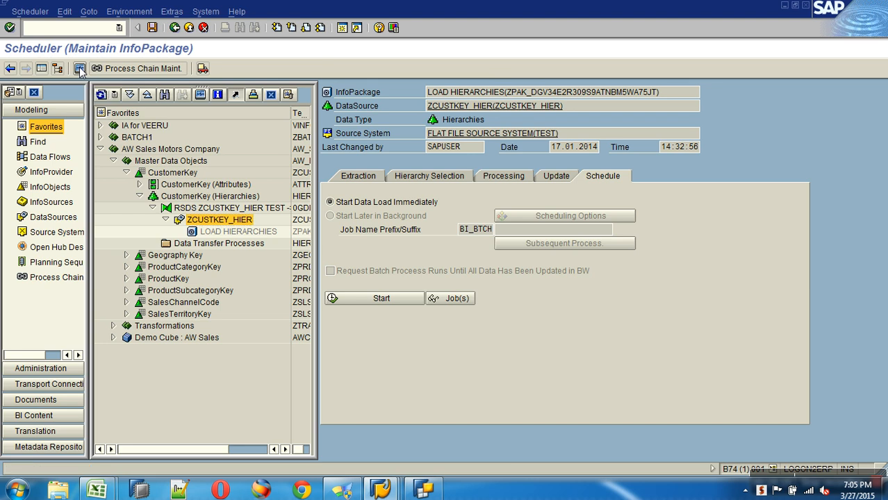
pyautogui.click(19, 104)
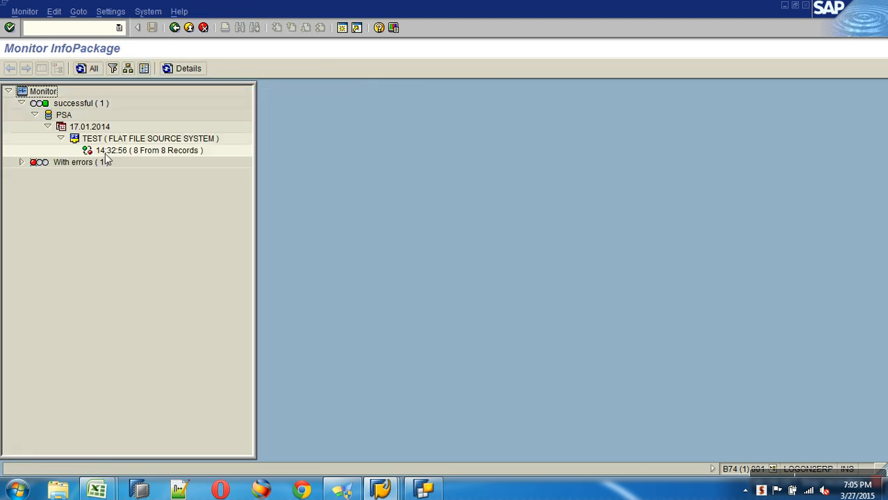
pyautogui.click(150, 151)
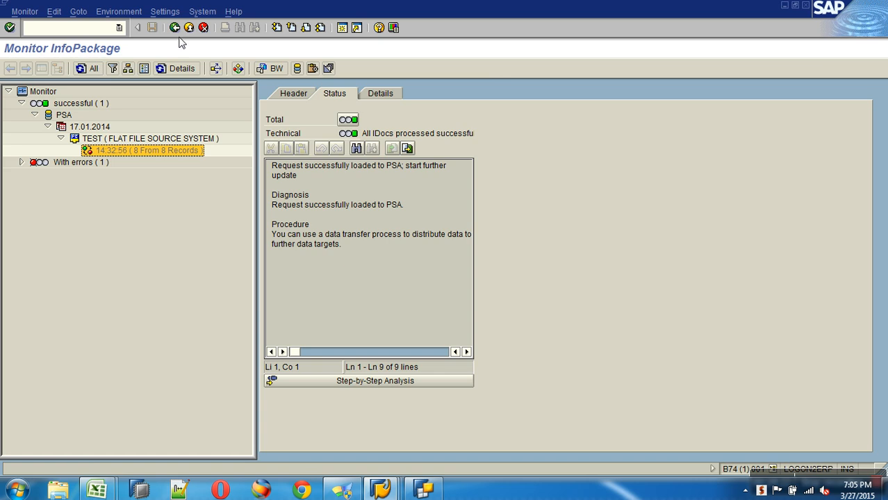
pyautogui.click(189, 28)
pyautogui.click(189, 28)
# Step: Open the PSA contents of the successful request and inspect the ZHIER_CUSTOMERTYPE header record
pyautogui.rightClick(231, 221)
pyautogui.click(255, 344)
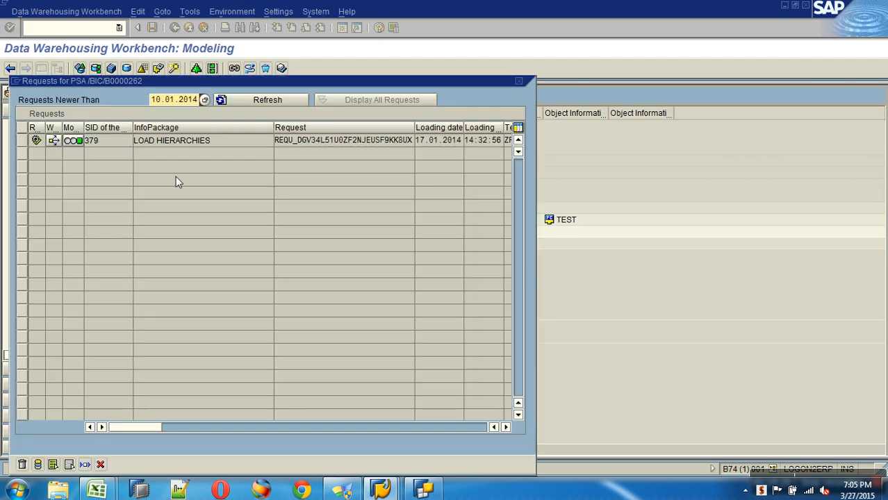
pyautogui.click(100, 98)
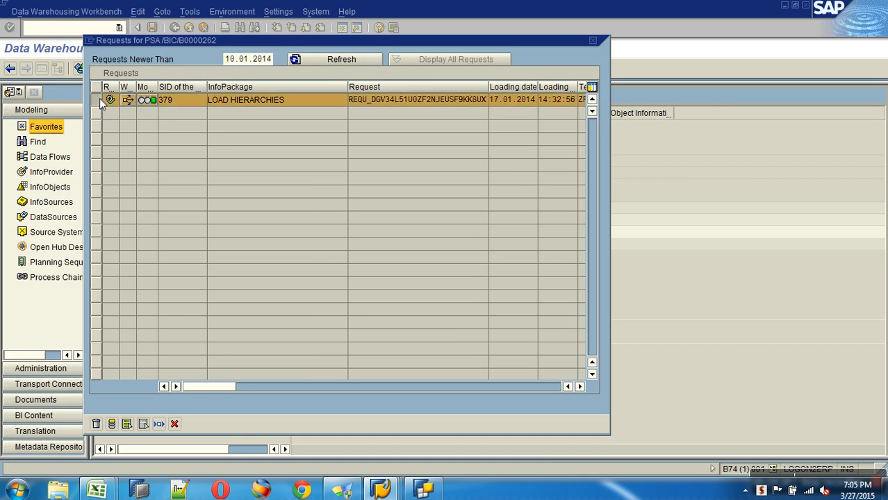
pyautogui.click(113, 423)
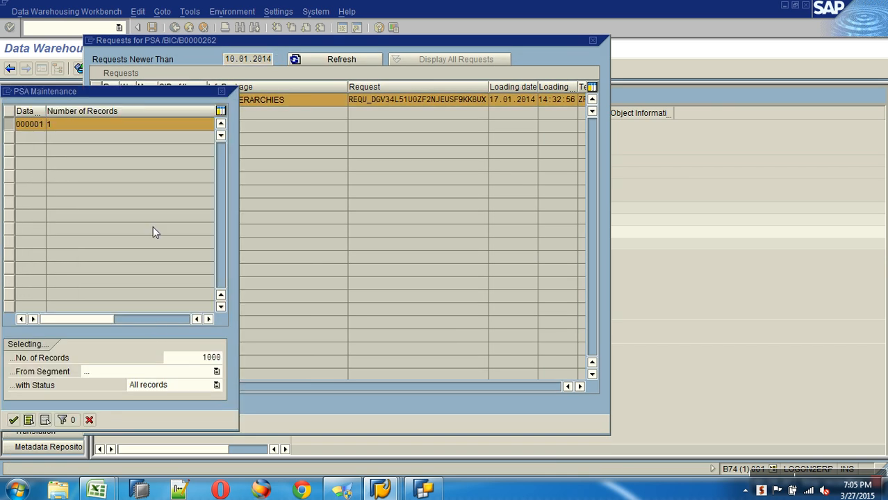
pyautogui.moveTo(133, 95); pyautogui.dragTo(333, 11)
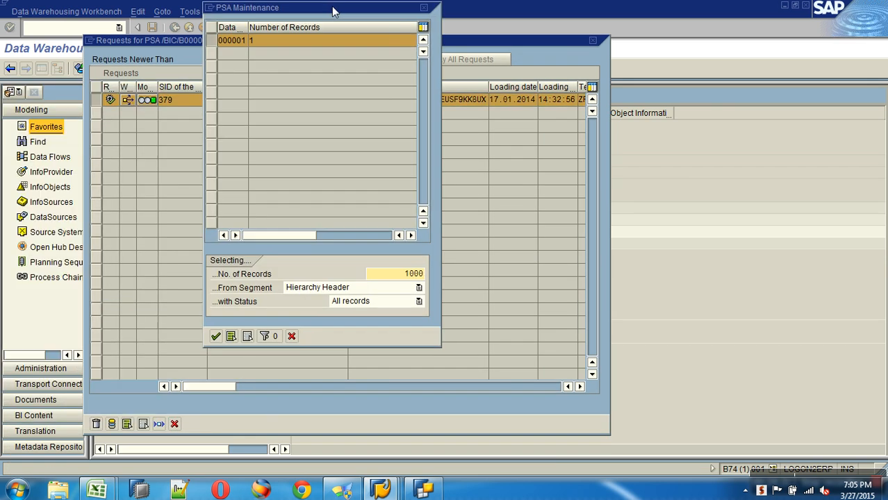
pyautogui.click(299, 46)
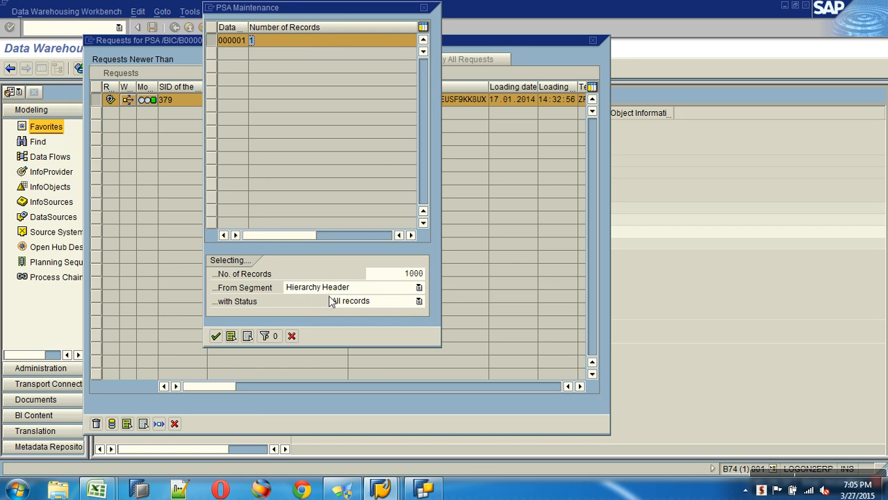
pyautogui.click(216, 336)
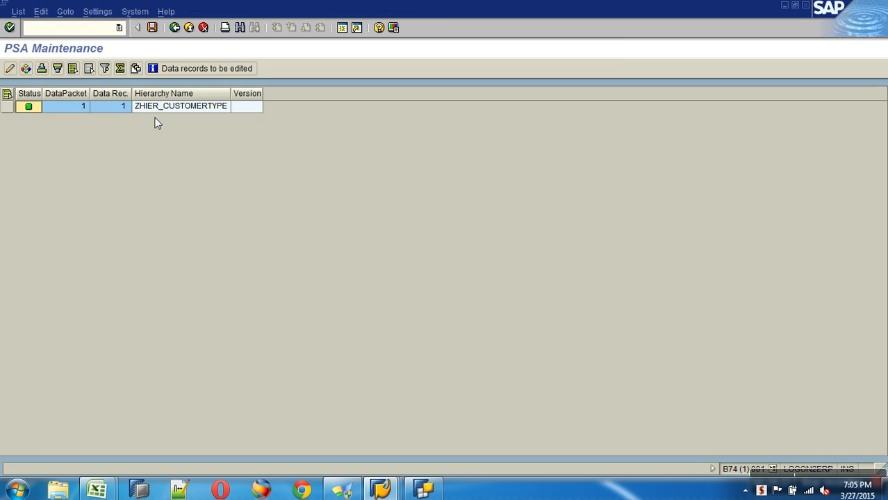
pyautogui.click(178, 108)
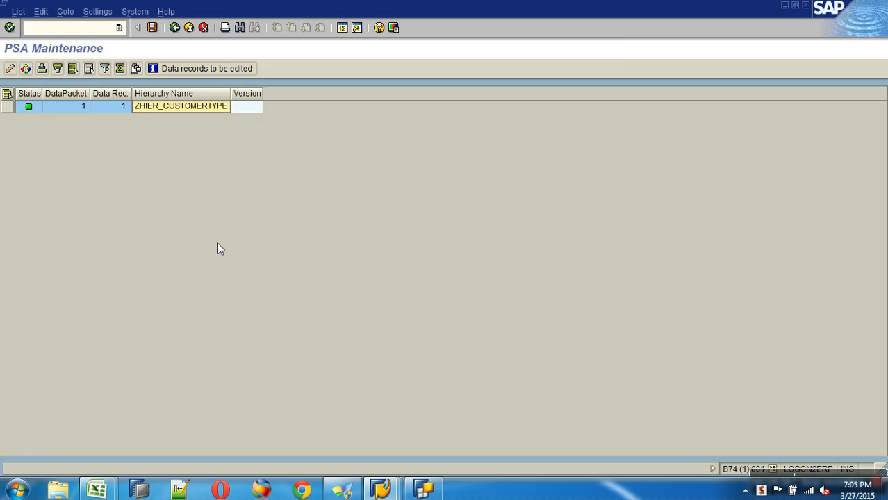
# Step: Display the Hierarchy Description segment record with its short, medium and long texts
pyautogui.click(175, 27)
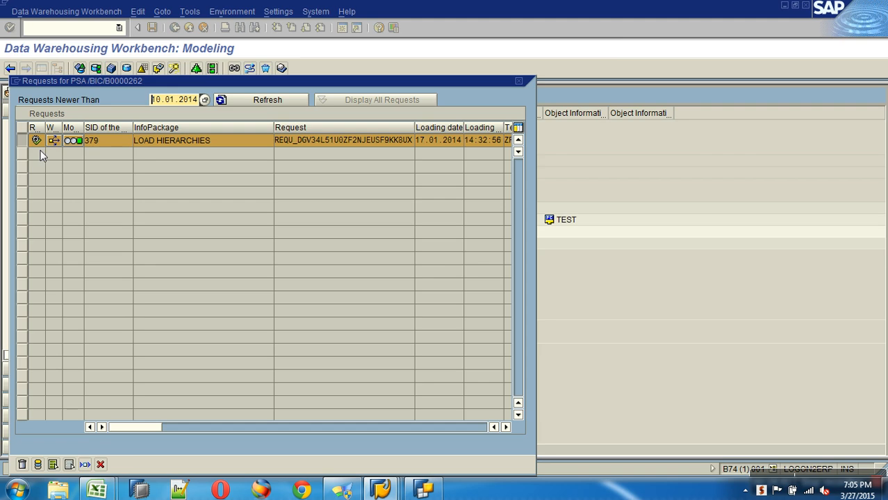
pyautogui.click(38, 465)
pyautogui.click(178, 372)
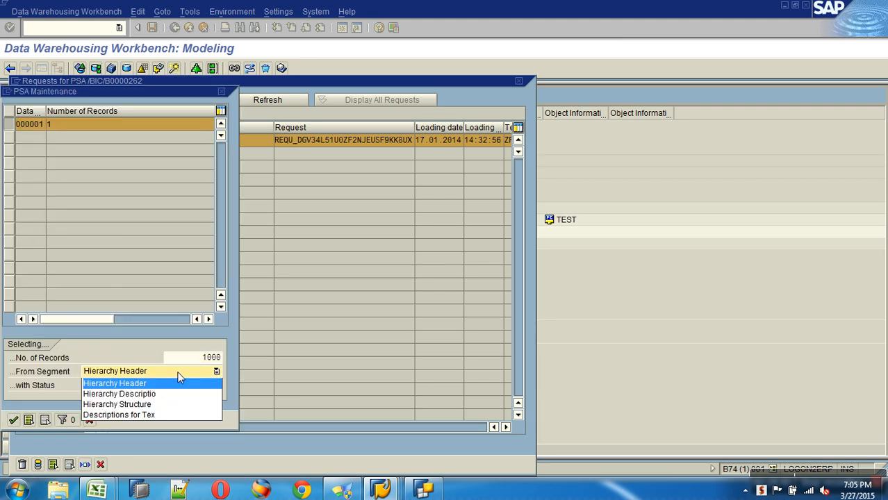
pyautogui.click(165, 395)
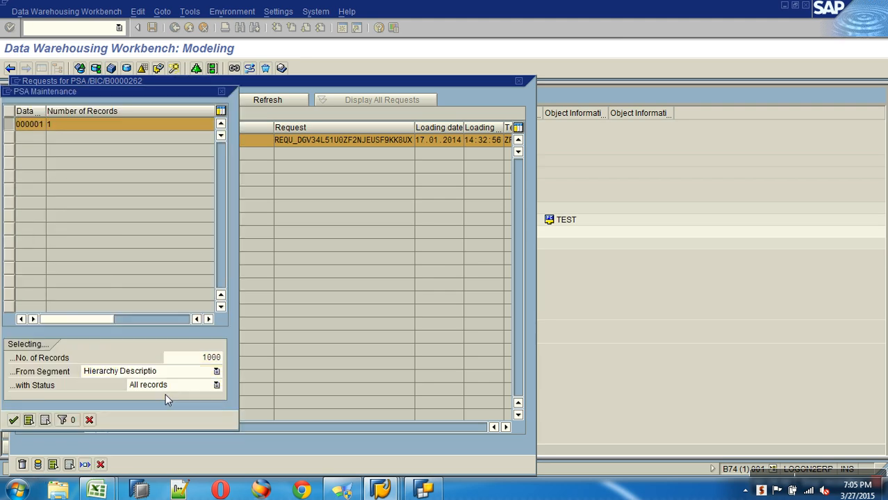
pyautogui.click(61, 129)
pyautogui.click(12, 420)
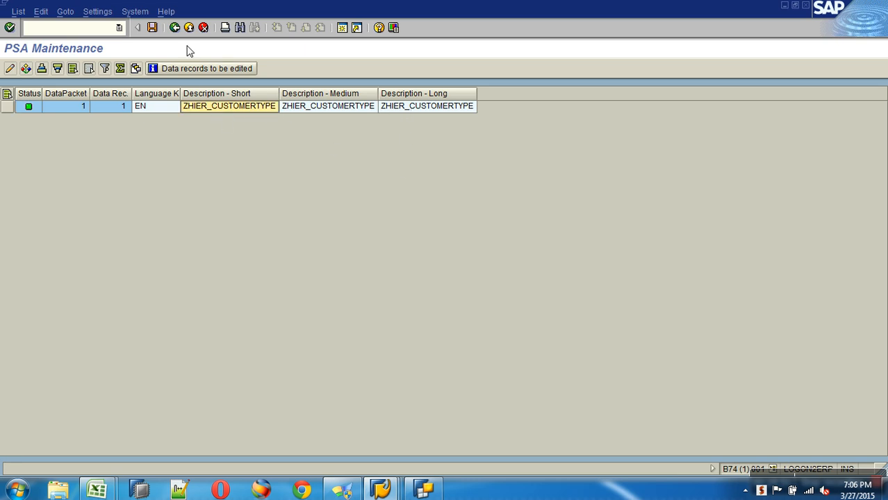
# Step: Display the Hierarchy Structure segment records of the loaded request in PSA Maintenance
pyautogui.click(175, 27)
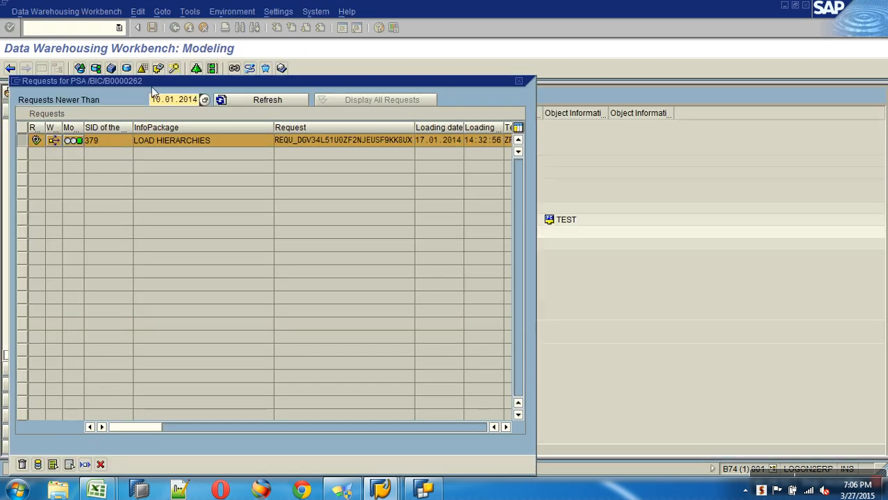
pyautogui.click(39, 465)
pyautogui.click(159, 373)
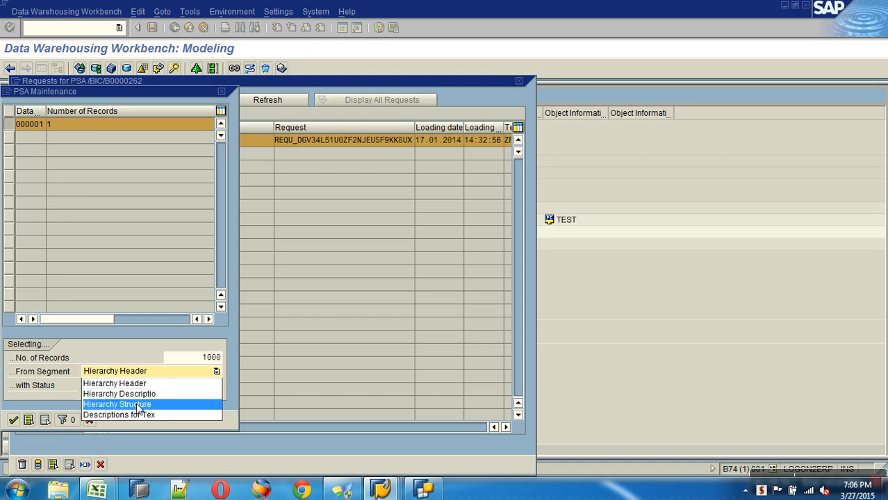
pyautogui.click(139, 405)
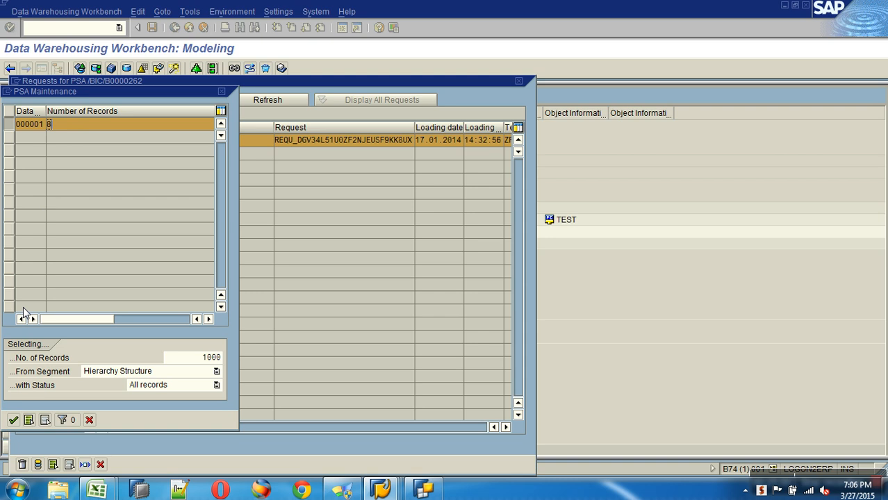
pyautogui.click(13, 419)
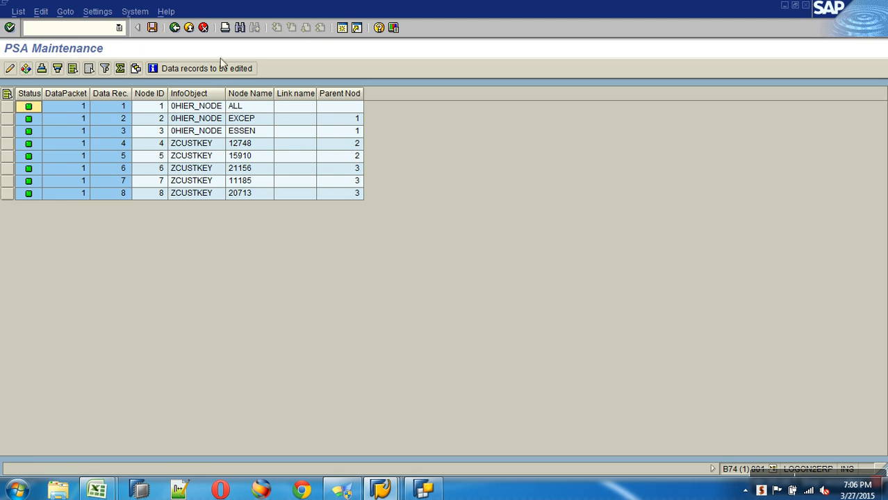
# Step: Review the 8 node text description records, then close the PSA requests list
pyautogui.click(175, 27)
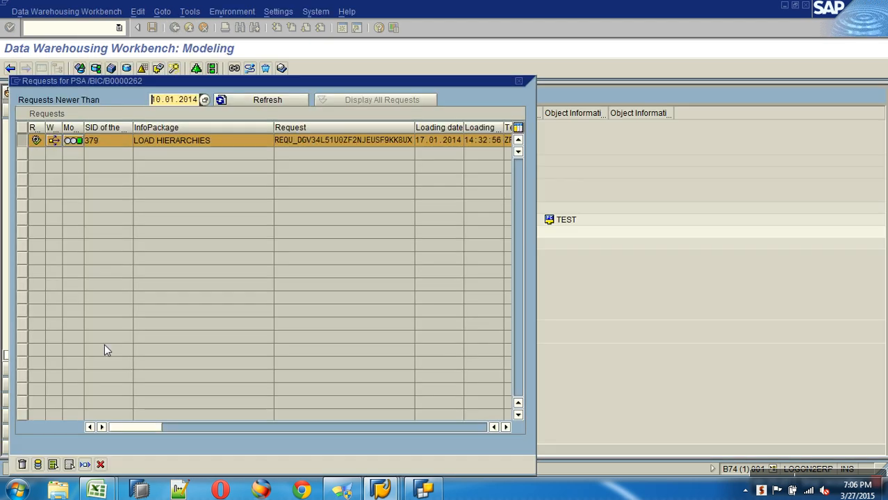
pyautogui.click(53, 464)
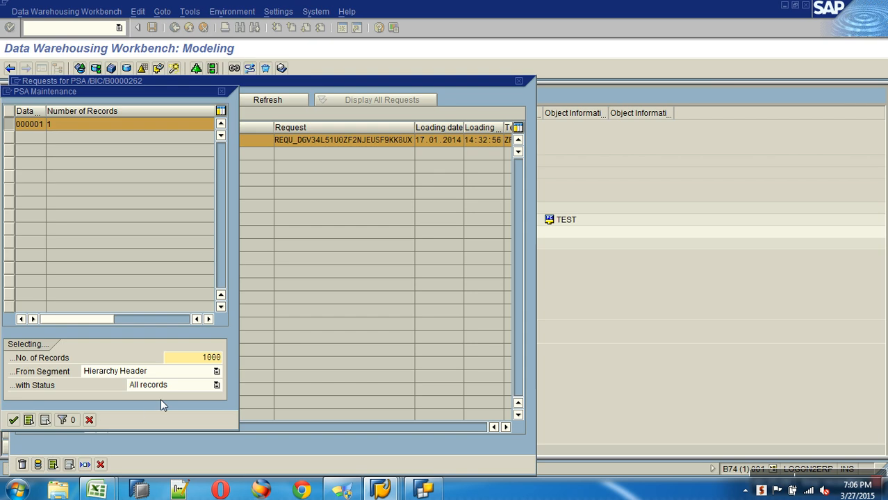
pyautogui.click(178, 371)
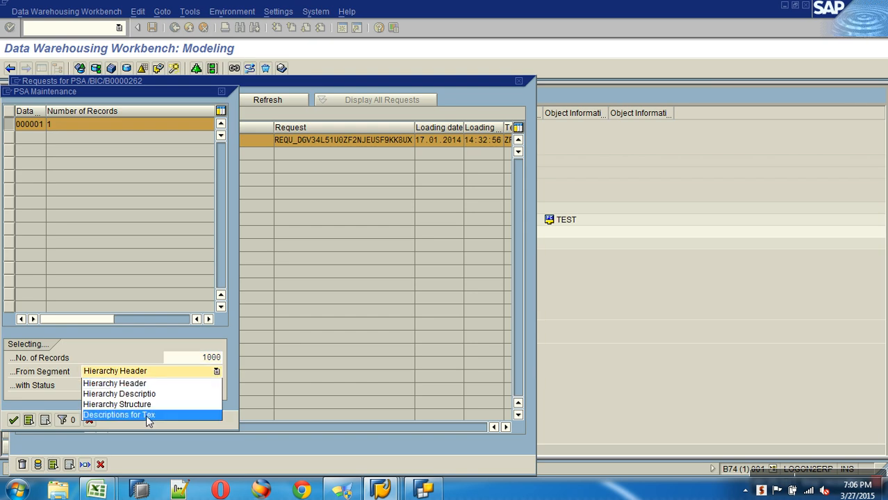
pyautogui.click(148, 415)
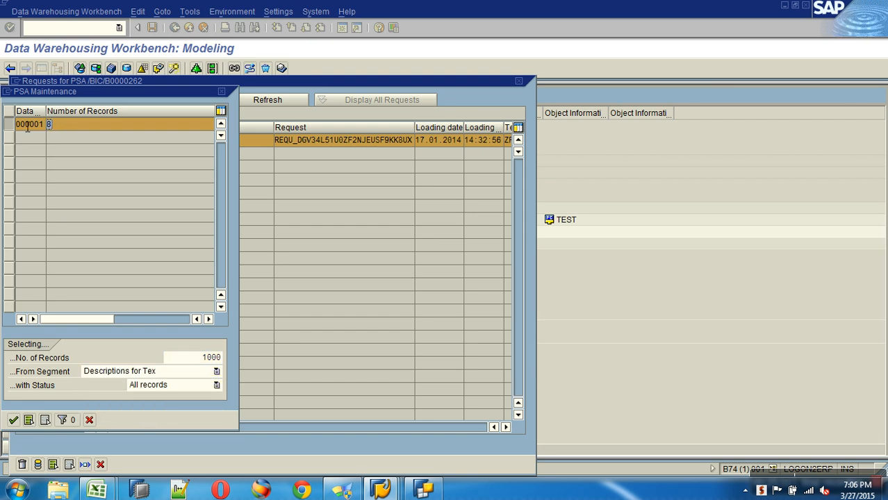
pyautogui.click(19, 416)
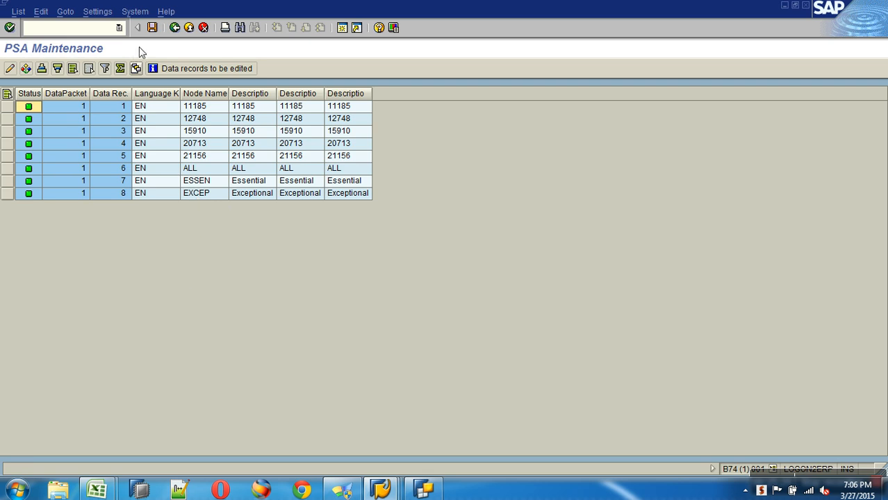
pyautogui.click(189, 27)
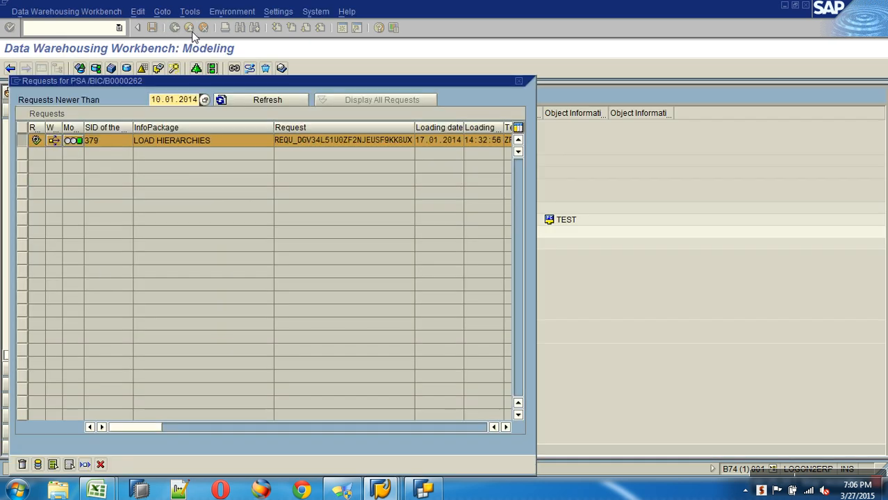
pyautogui.click(100, 463)
# Step: Create and activate DTP ZCUSTKEY_HIER / TEST -> ZCUSTKEY and execute it as a background job
pyautogui.rightClick(232, 244)
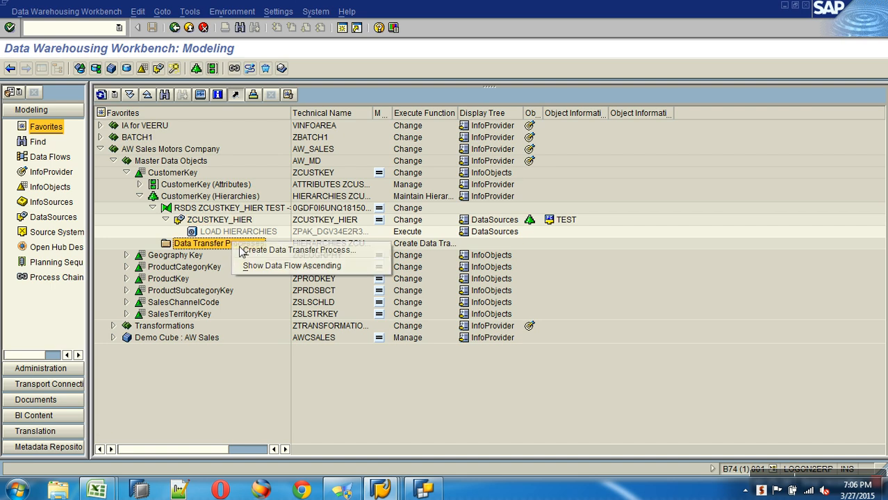
pyautogui.click(278, 250)
pyautogui.press('Return')
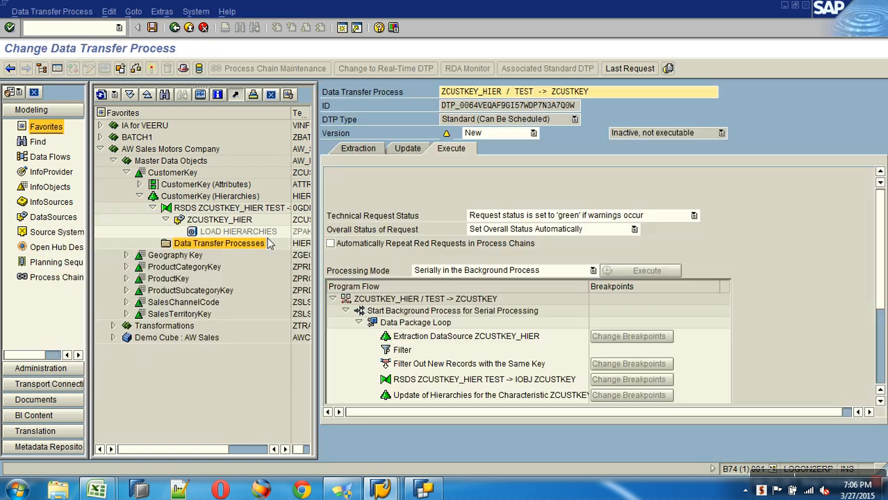
pyautogui.hotkey('ctrl', 'F3')
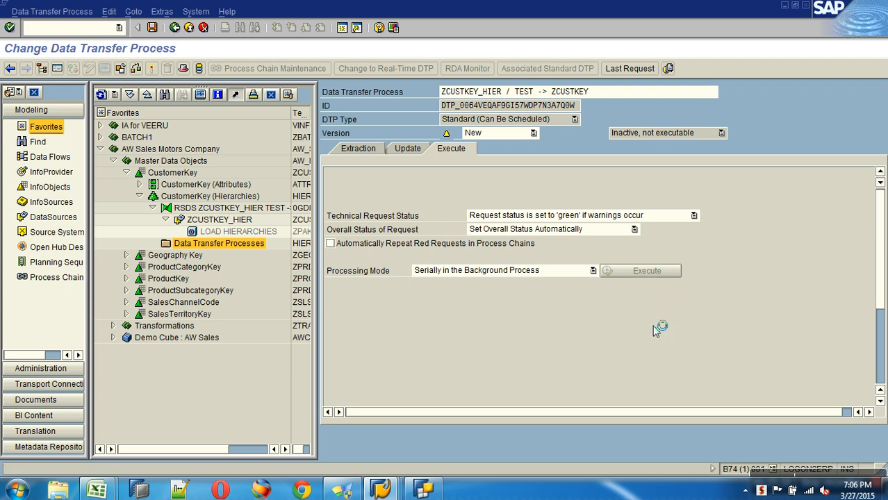
pyautogui.click(372, 150)
pyautogui.click(451, 149)
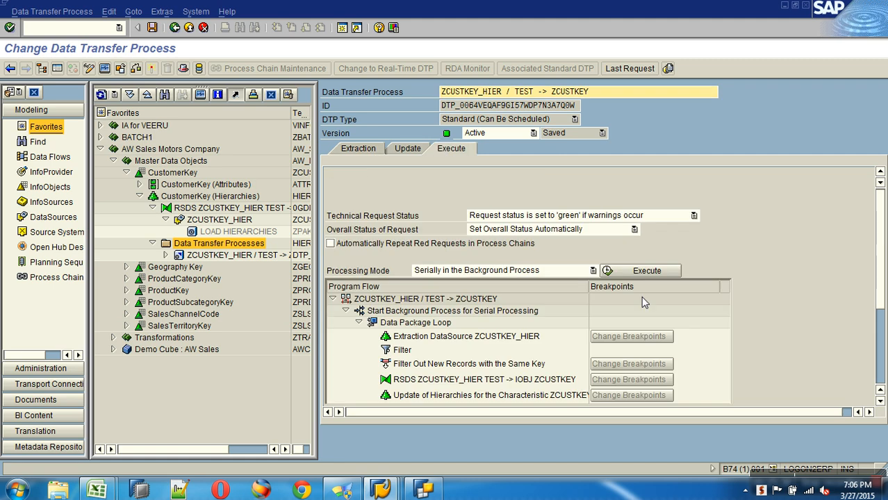
pyautogui.click(645, 271)
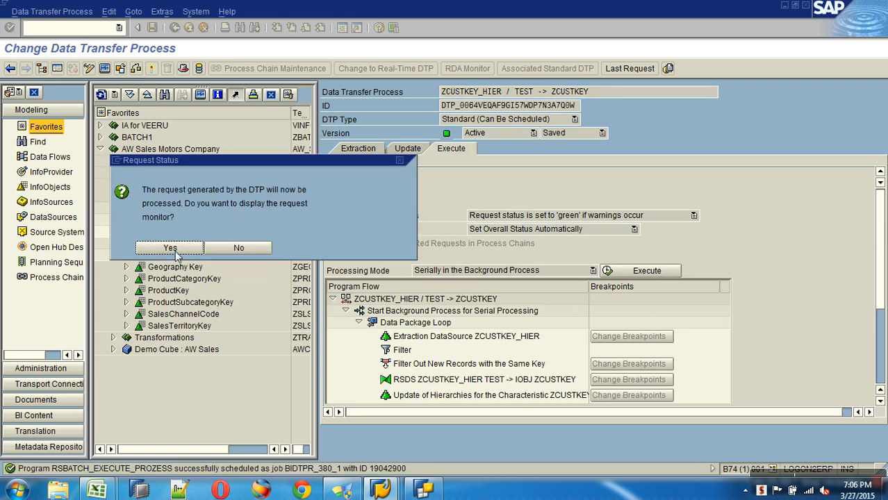
# Step: Confirm in the monitor that DTP request 380 processed 18 records with Data Package 1 green
pyautogui.click(175, 250)
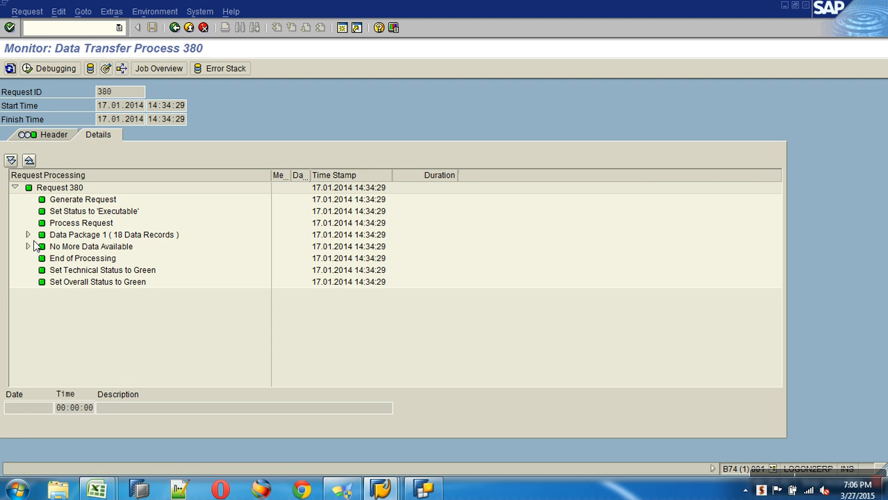
pyautogui.click(28, 235)
pyautogui.click(140, 237)
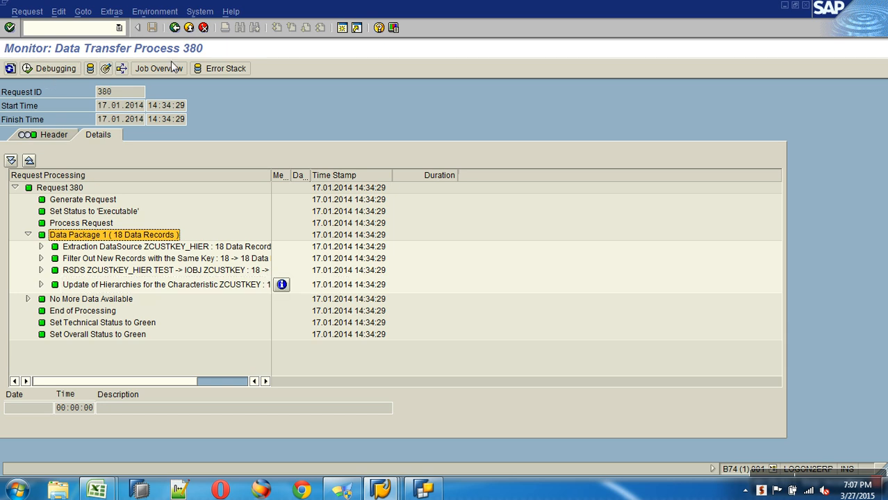
pyautogui.click(188, 29)
pyautogui.click(188, 29)
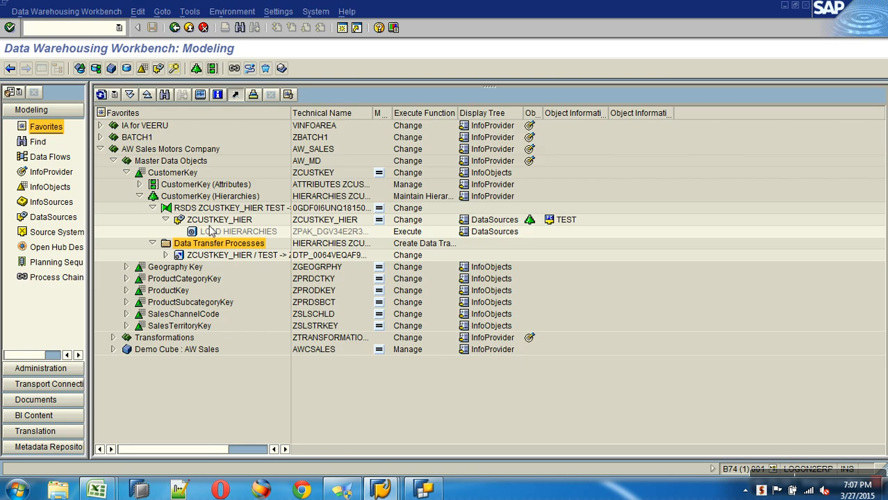
# Step: Search the InfoObjects tree for ZC and display CustomerKey's ZHIER_CUSTOMERTYPE hierarchy
pyautogui.click(139, 196)
pyautogui.click(100, 96)
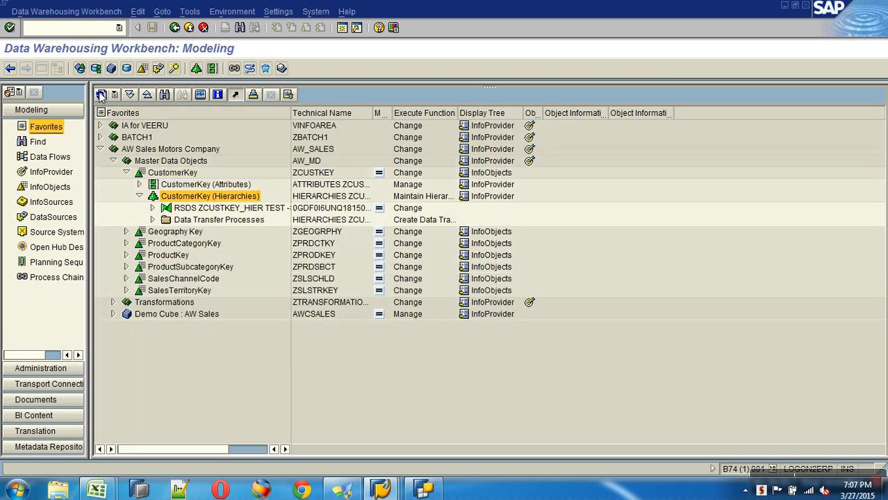
pyautogui.click(57, 190)
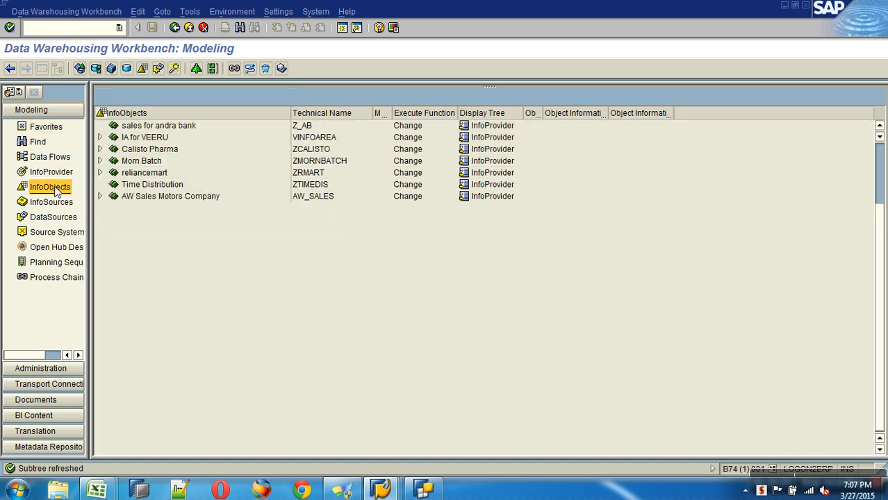
pyautogui.click(164, 94)
pyautogui.write('ZCUSTKEY')
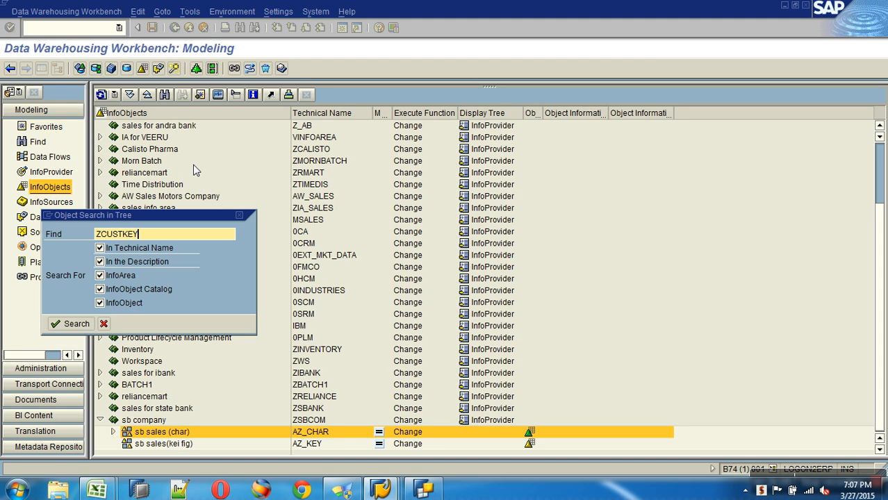
pyautogui.press('Return')
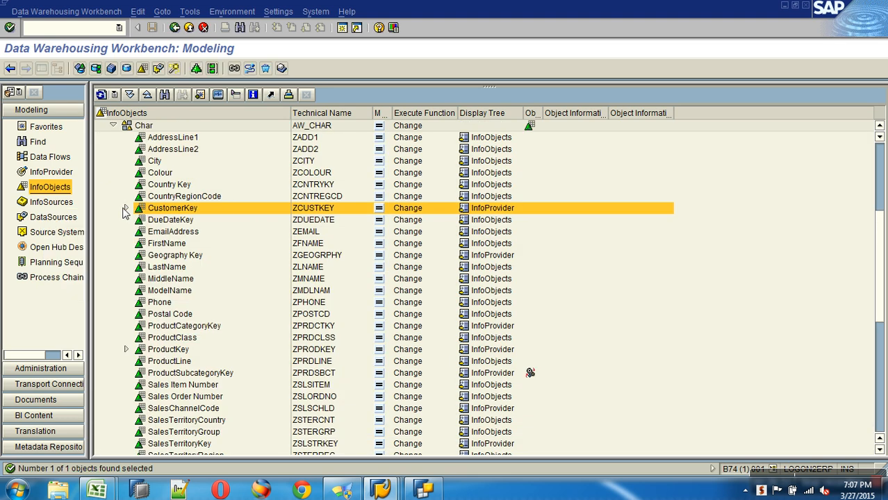
pyautogui.click(125, 209)
pyautogui.click(196, 222)
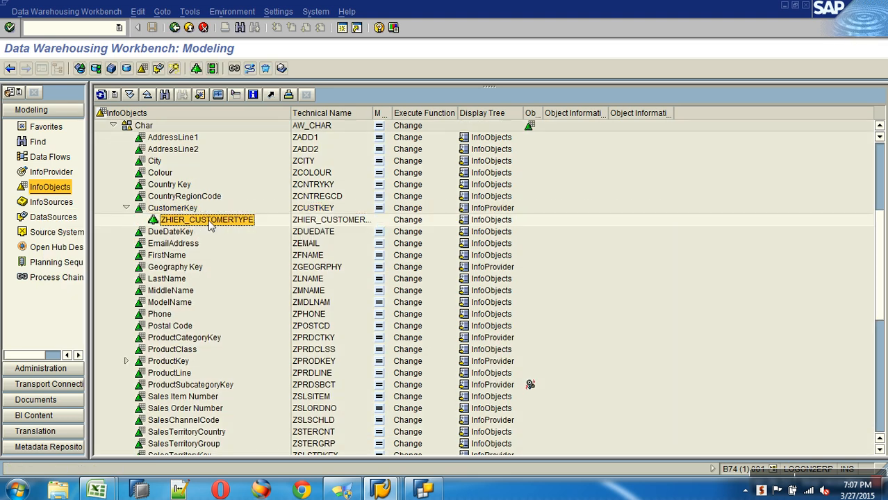
pyautogui.rightClick(211, 224)
pyautogui.click(233, 229)
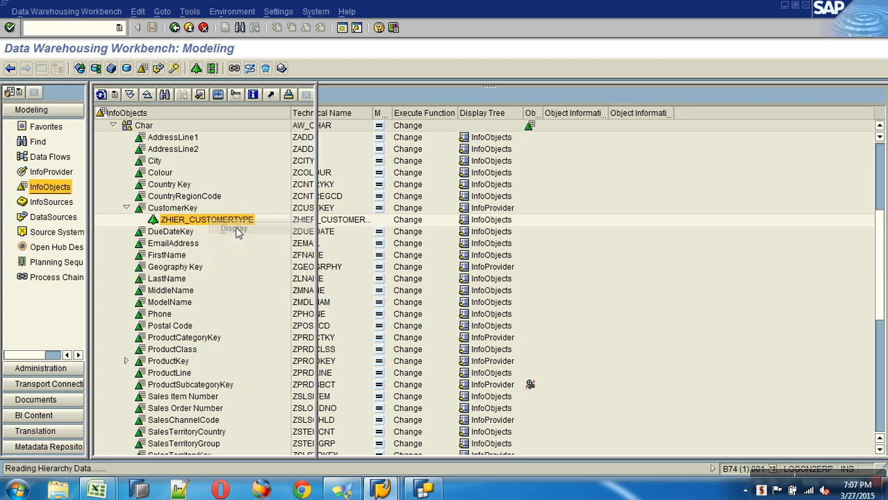
# Step: Expand Exceptional (12748, 15910) and Essential (21156, 11185, 20713) to show their customers
pyautogui.click(375, 132)
pyautogui.click(378, 143)
pyautogui.click(378, 132)
pyautogui.click(379, 142)
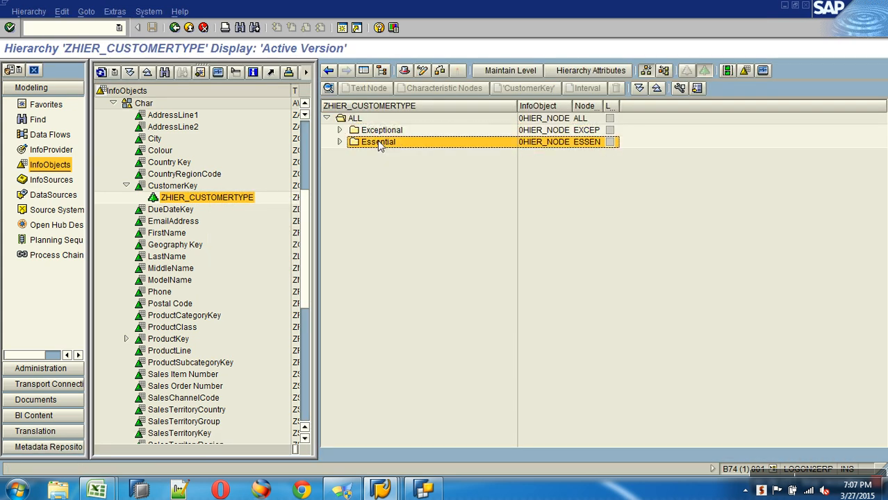
pyautogui.click(545, 132)
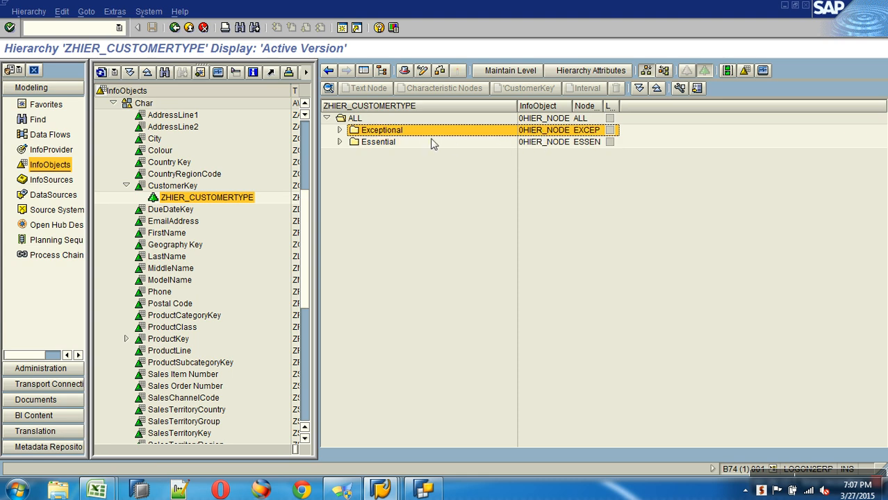
pyautogui.click(339, 131)
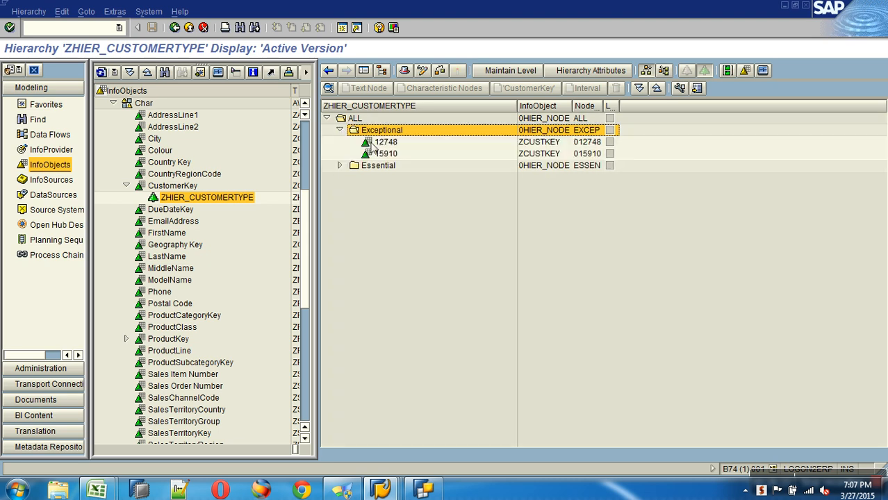
pyautogui.click(528, 143)
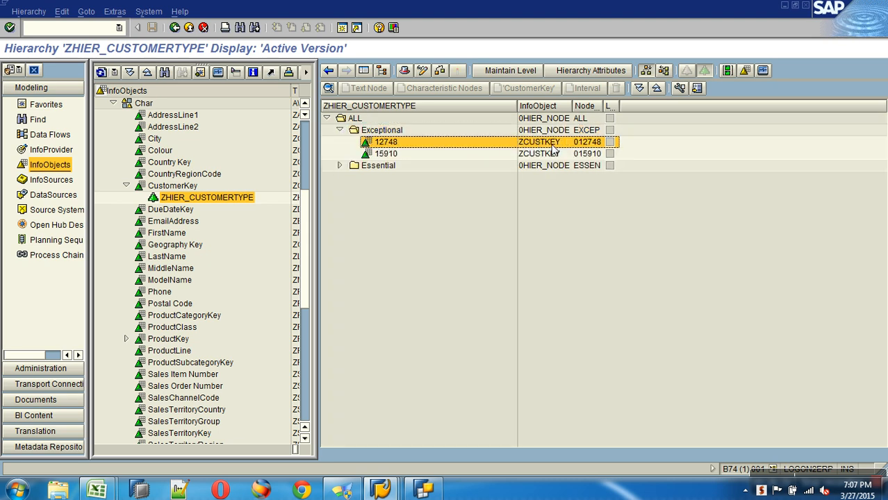
pyautogui.click(339, 166)
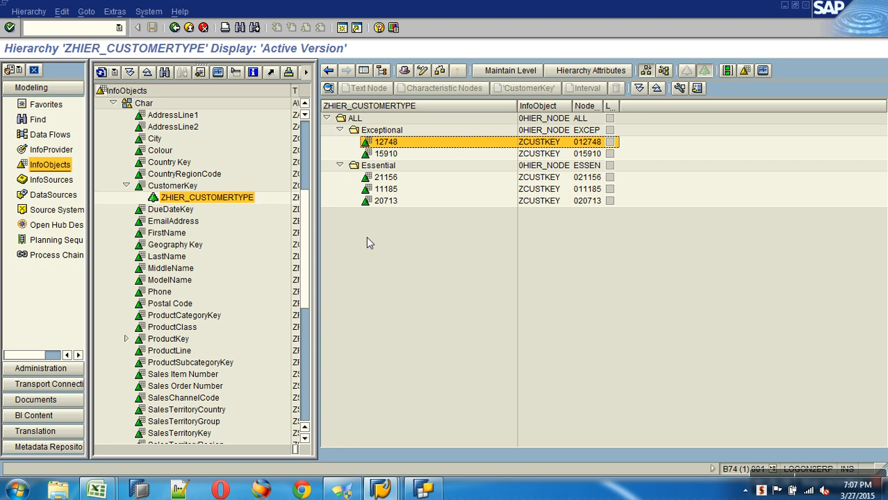
# Step: Check CustomerKey's display and hierarchy settings in Query Designer, then close it
pyautogui.click(424, 490)
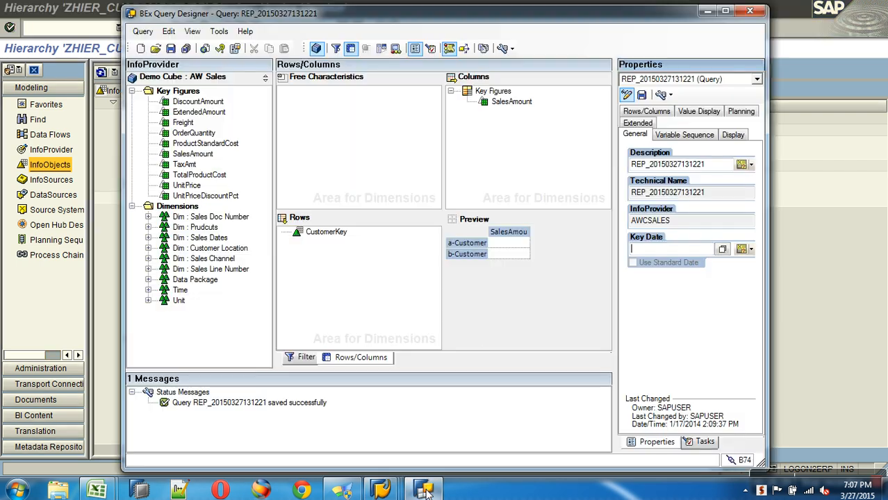
pyautogui.click(331, 233)
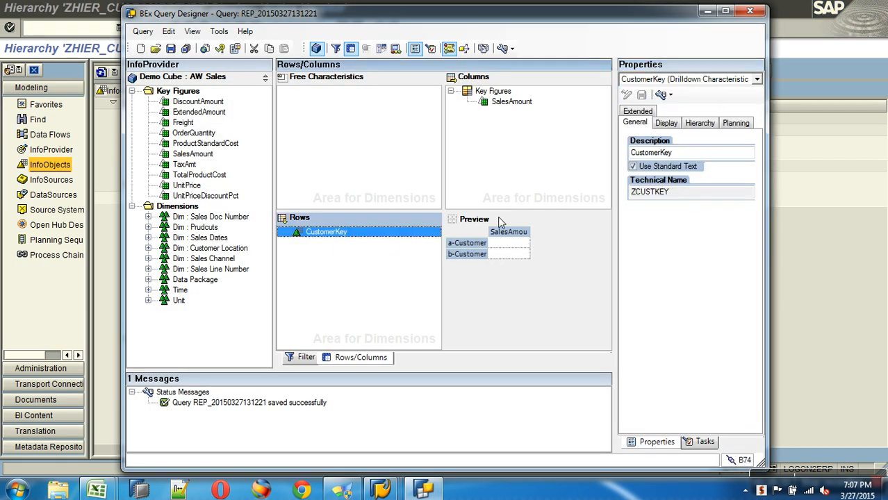
pyautogui.click(665, 123)
pyautogui.click(693, 129)
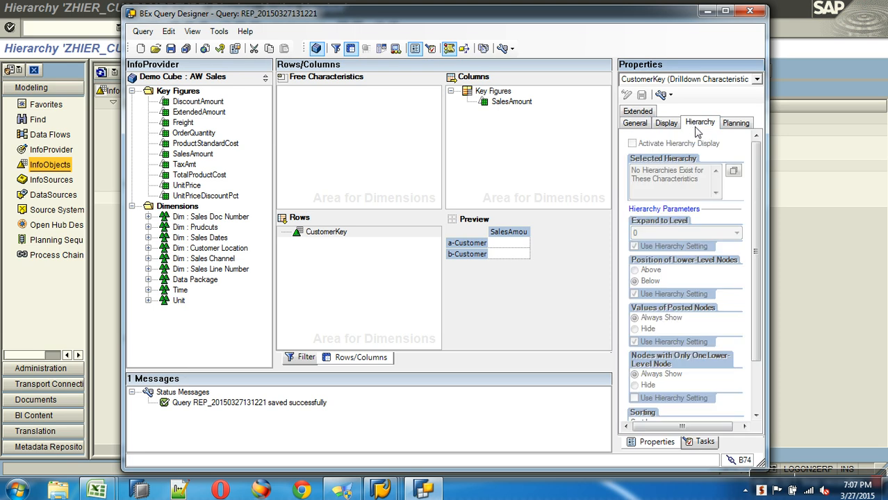
pyautogui.click(749, 11)
pyautogui.click(16, 491)
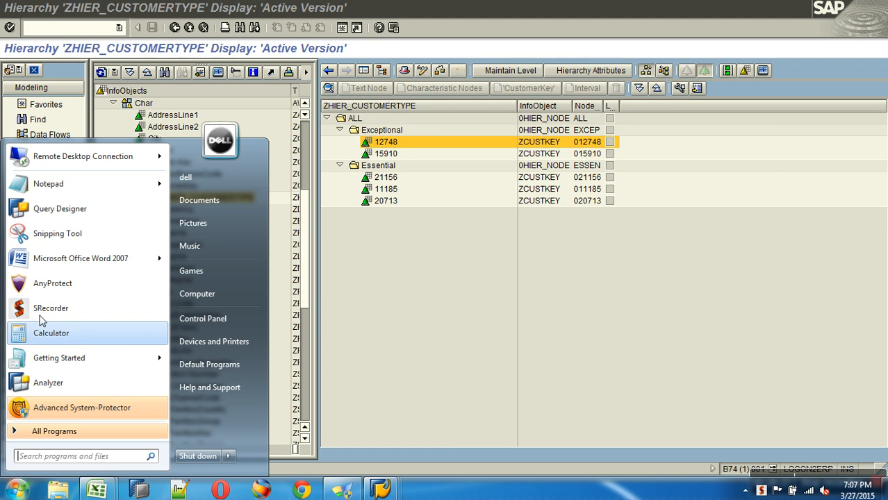
pyautogui.click(66, 226)
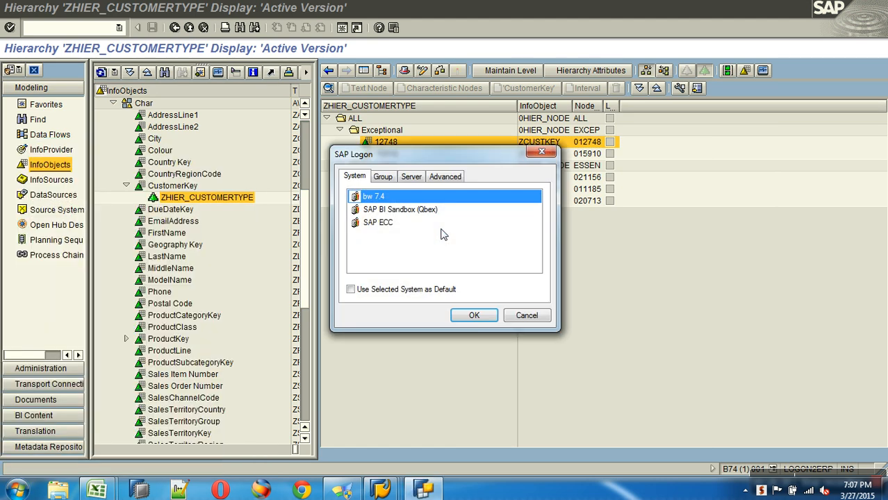
pyautogui.click(434, 210)
pyautogui.click(474, 316)
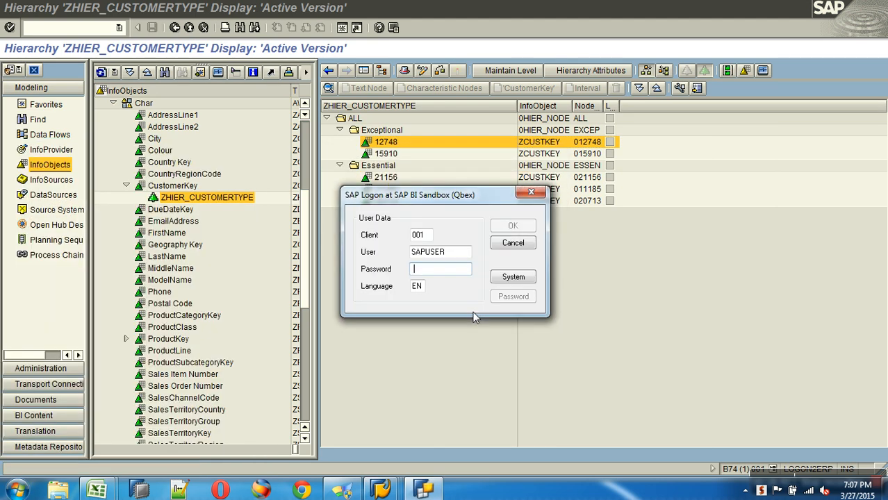
pyautogui.write('••')
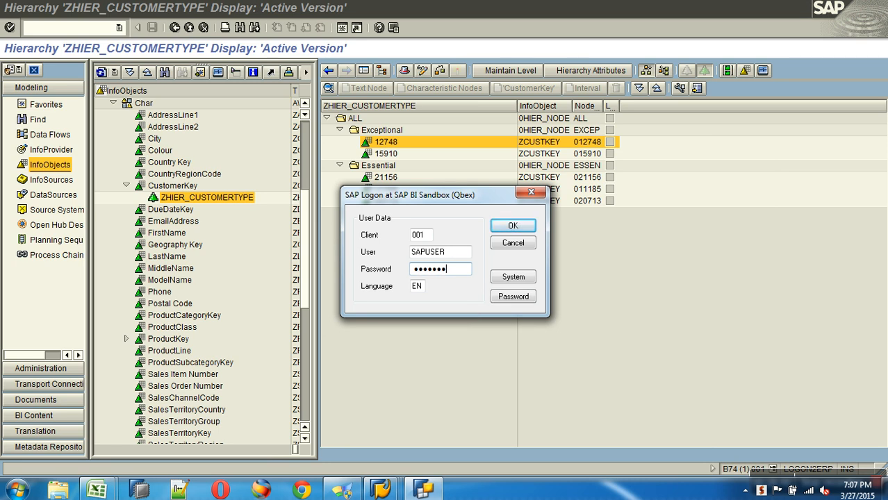
pyautogui.write('••••••')
pyautogui.press('Return')
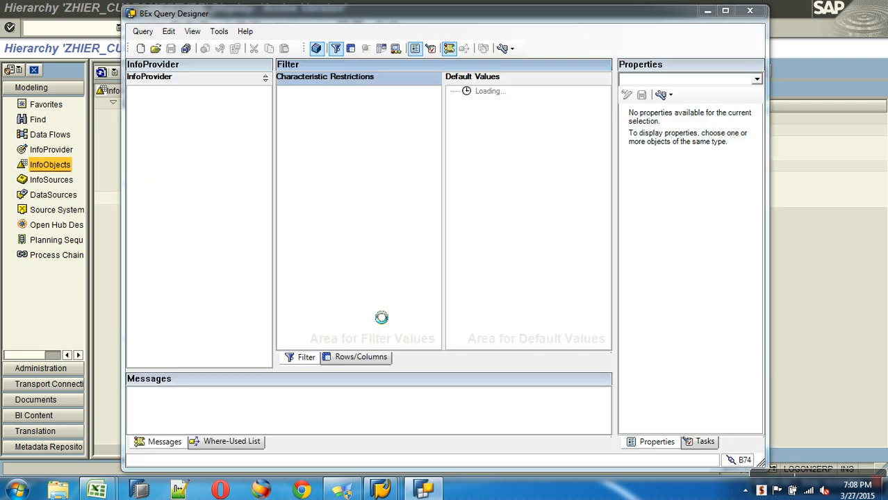
pyautogui.click(157, 52)
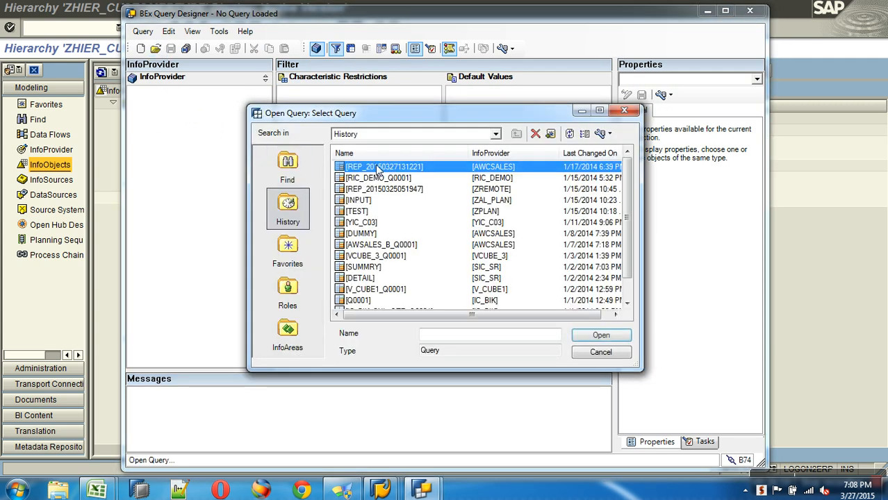
pyautogui.doubleClick(377, 170)
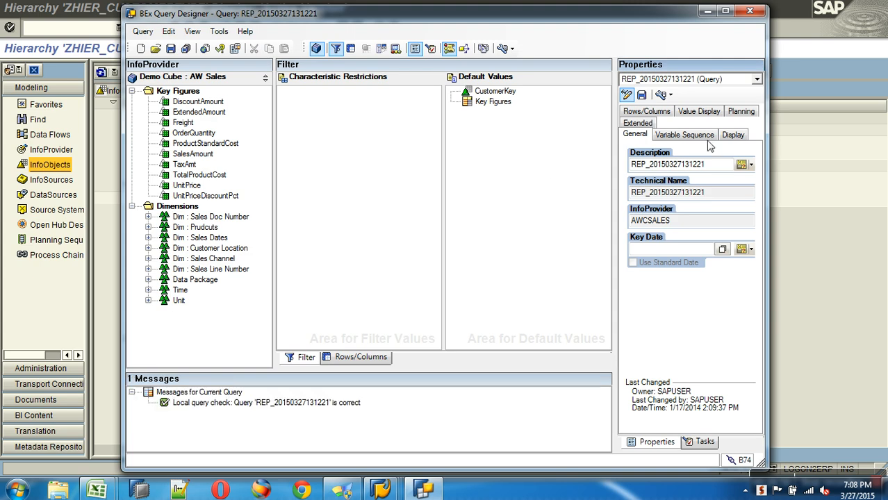
pyautogui.click(360, 357)
pyautogui.click(323, 232)
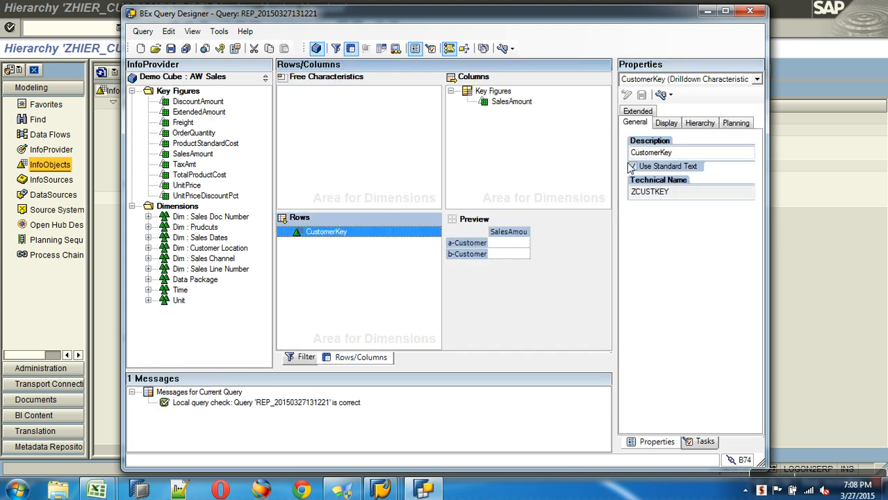
pyautogui.click(707, 123)
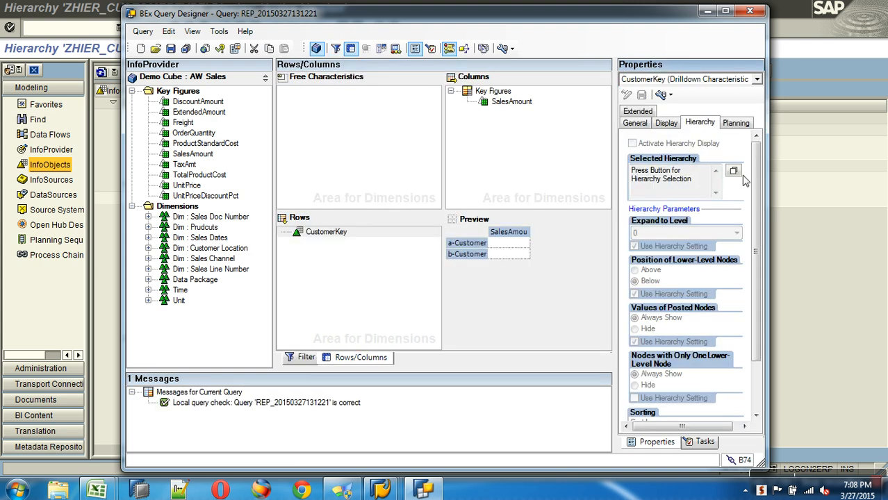
pyautogui.click(327, 233)
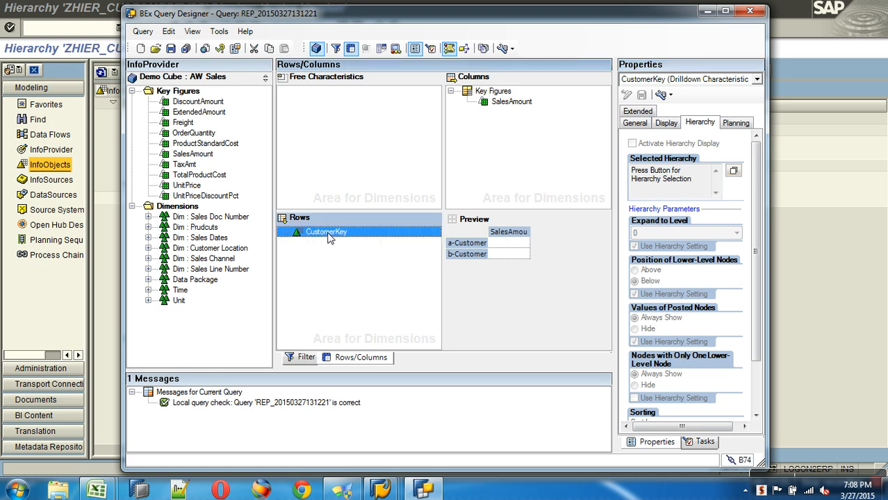
pyautogui.click(734, 172)
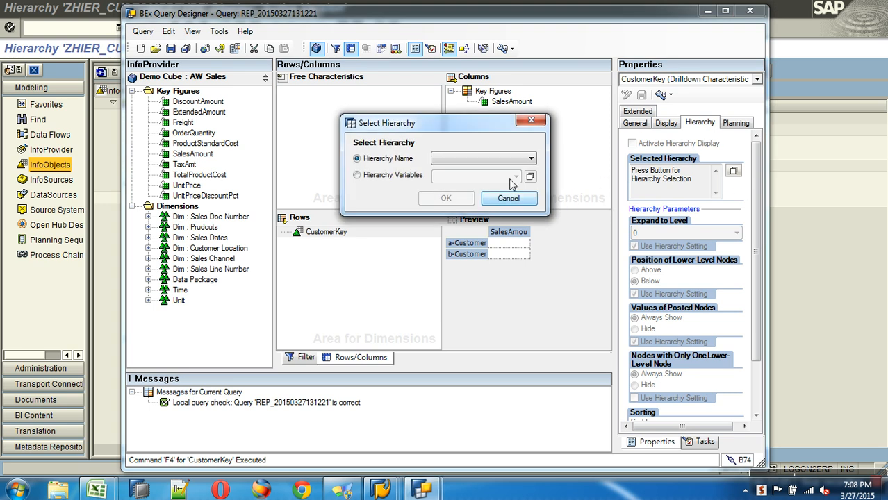
pyautogui.click(514, 160)
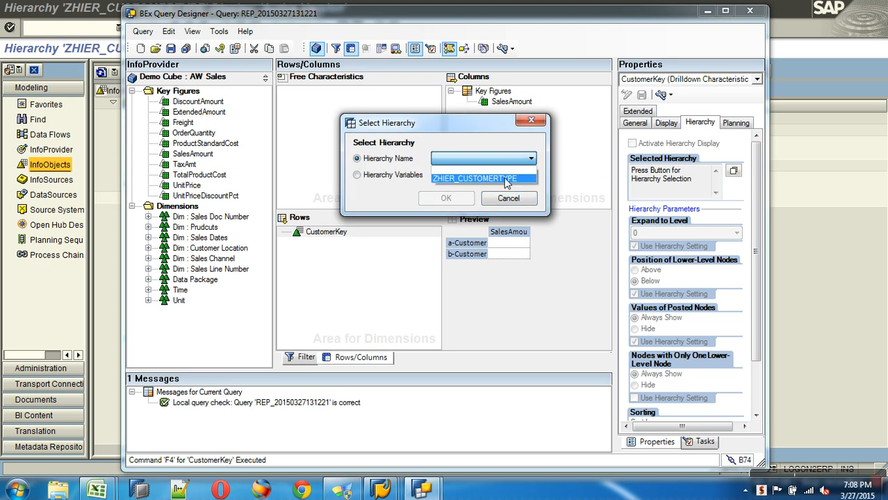
pyautogui.click(506, 179)
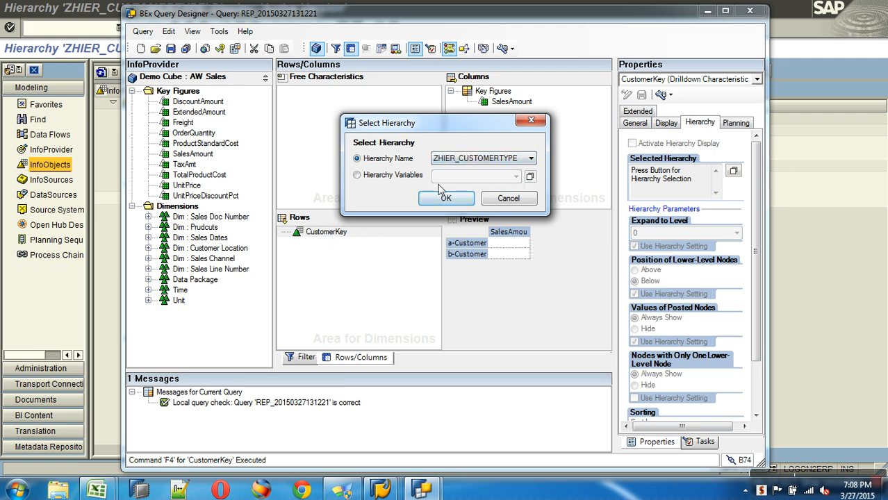
pyautogui.click(449, 203)
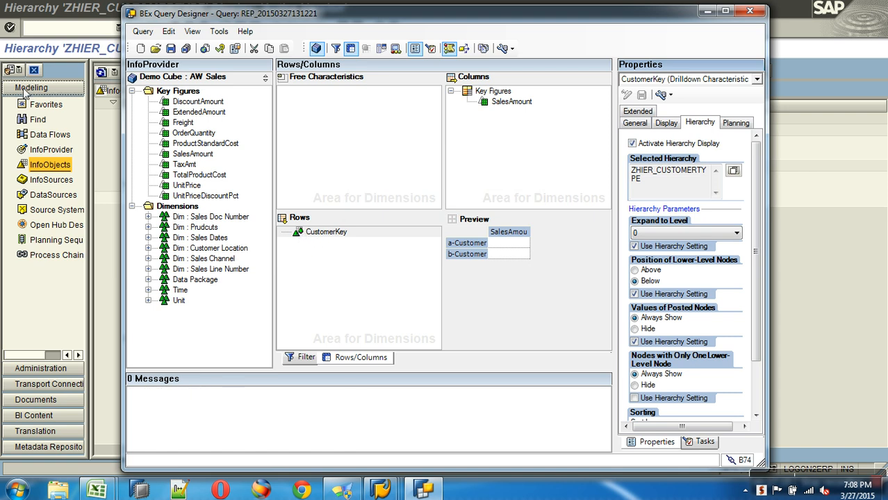
pyautogui.click(170, 48)
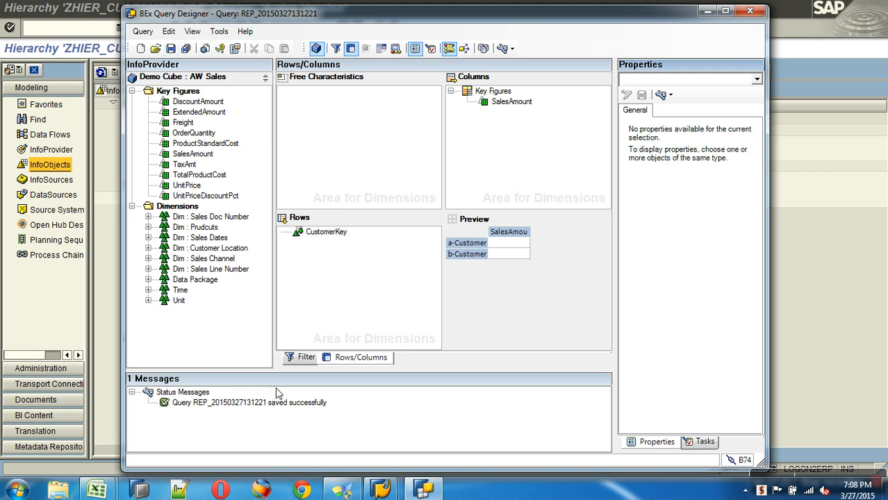
# Step: Refresh the ad hoc report and drill EXCEP and ESSEN down to their customers' sales
pyautogui.moveTo(387, 486)
pyautogui.click(379, 427)
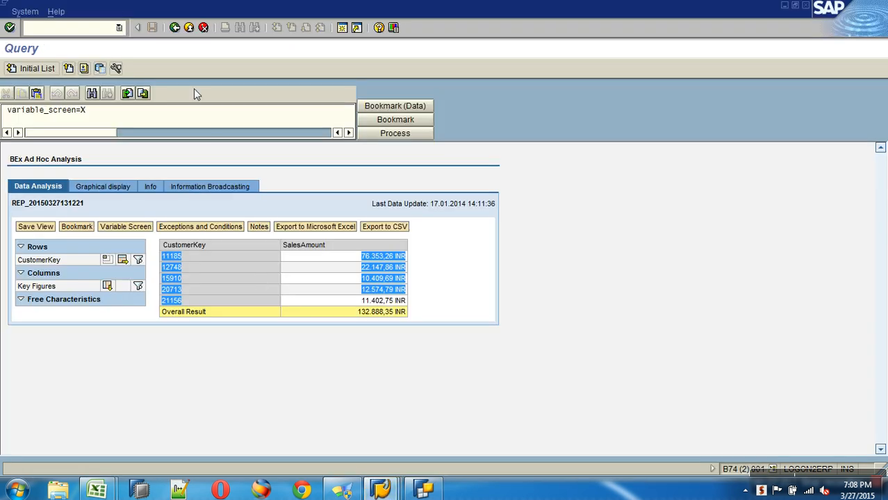
pyautogui.click(174, 29)
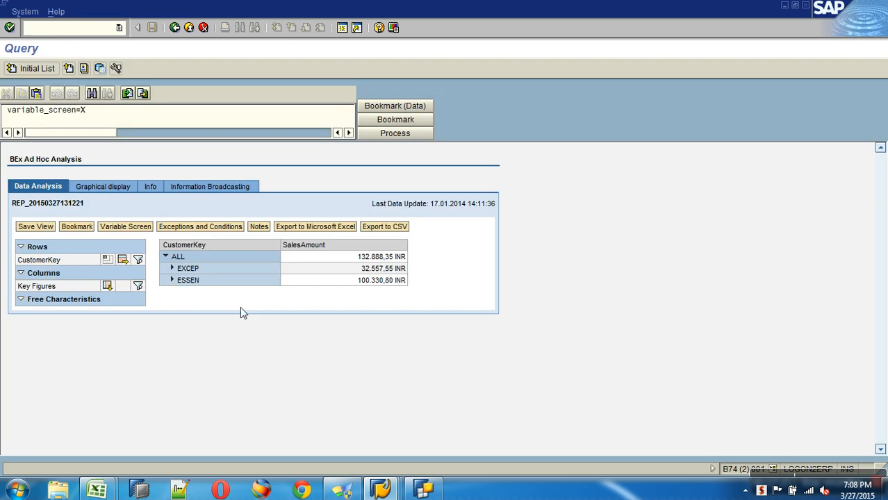
pyautogui.click(173, 269)
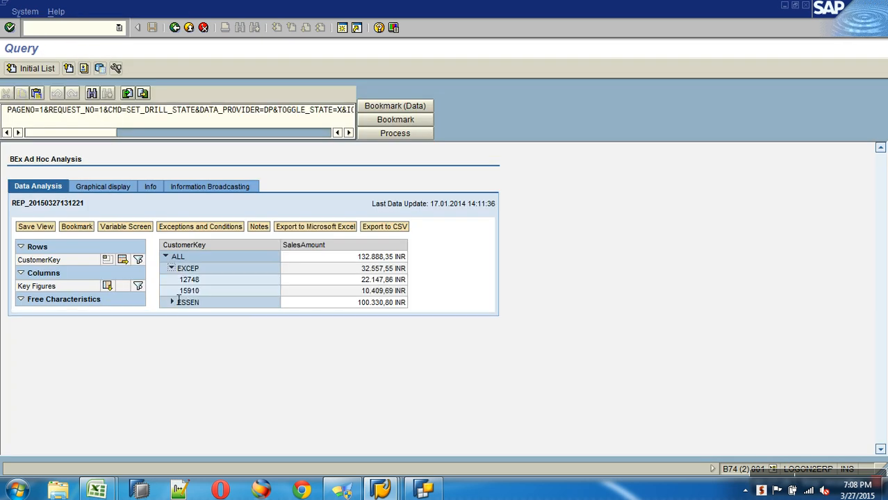
pyautogui.click(171, 303)
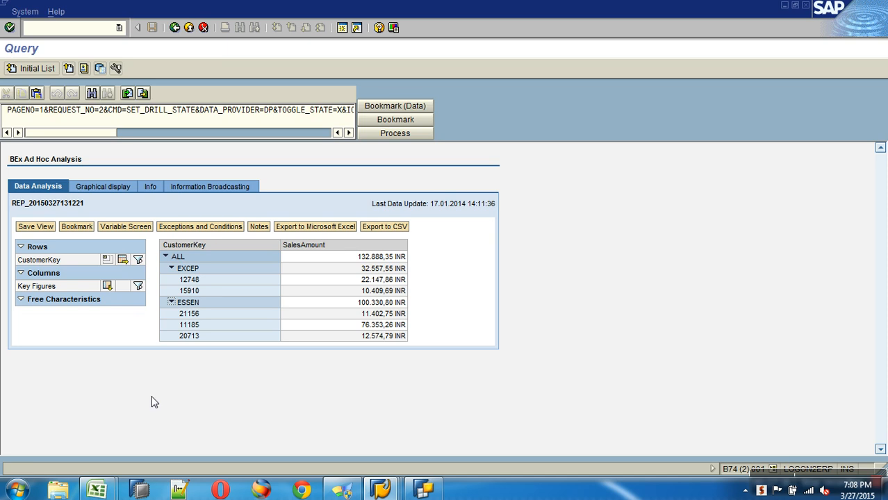
pyautogui.click(97, 490)
# Step: Open the Hier workbook and rename the nodes in C3 and C4 to IN and US
pyautogui.click(205, 424)
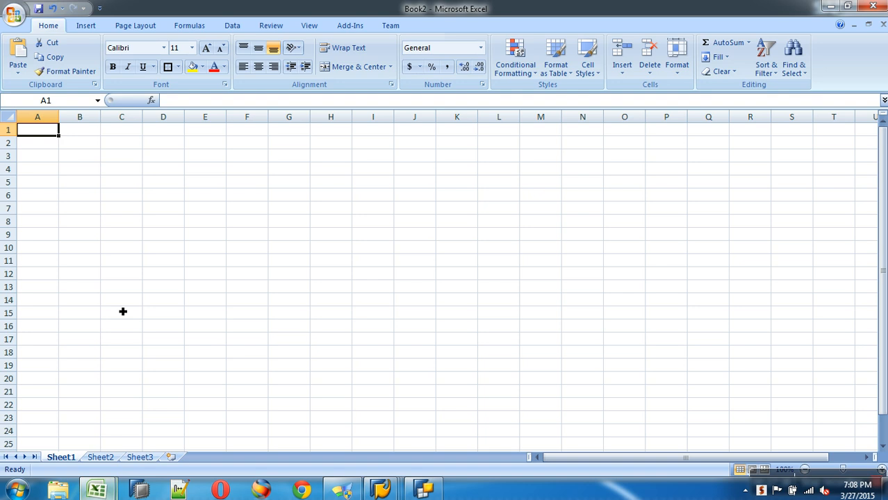
pyautogui.click(14, 14)
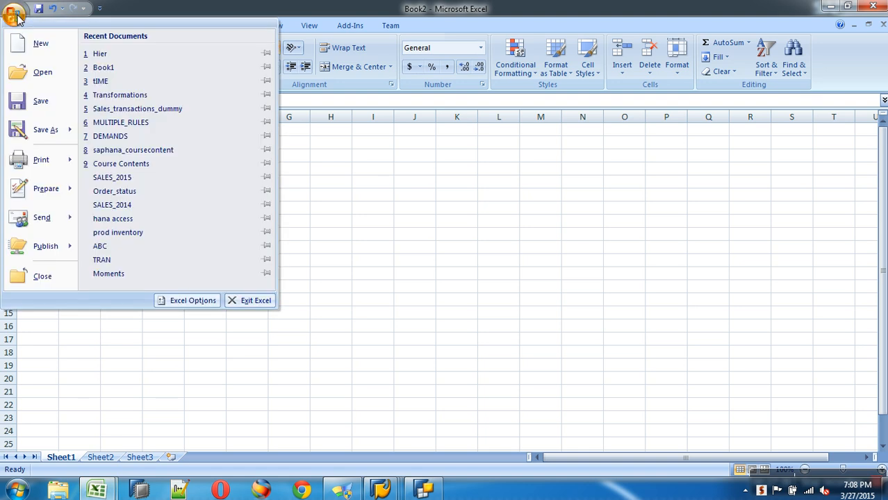
pyautogui.click(117, 57)
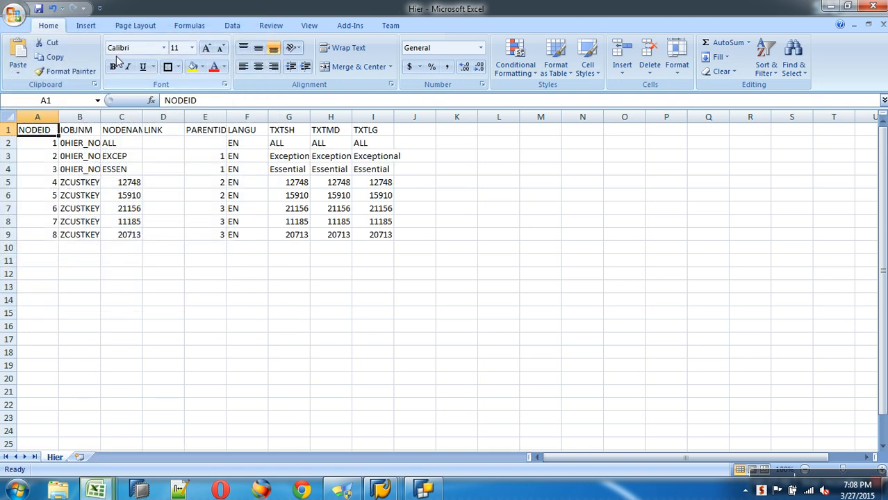
pyautogui.click(136, 159)
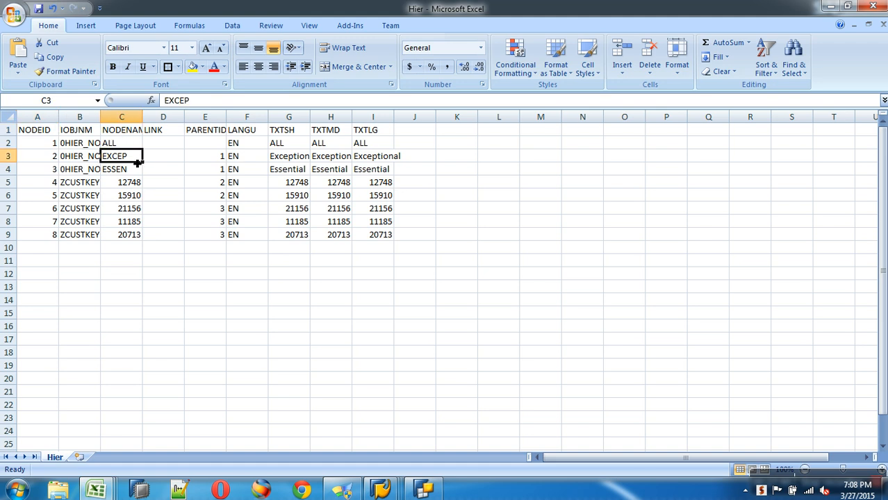
pyautogui.write('IN')
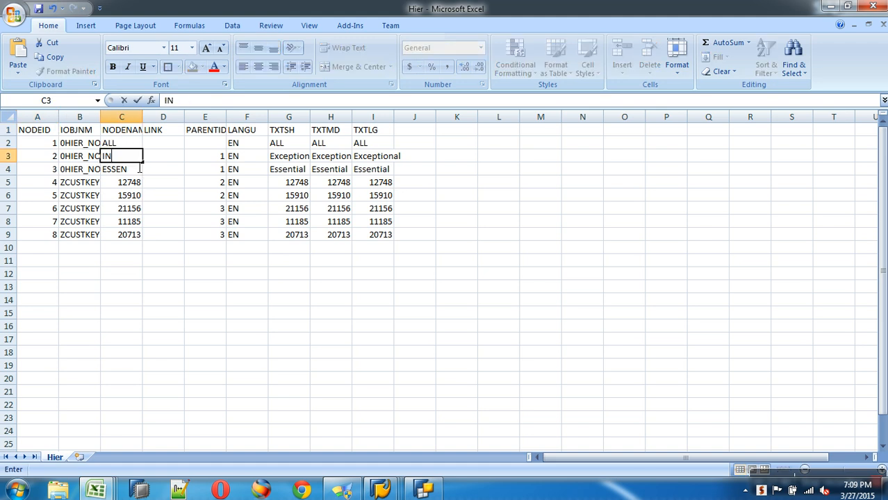
pyautogui.click(139, 169)
pyautogui.write('US')
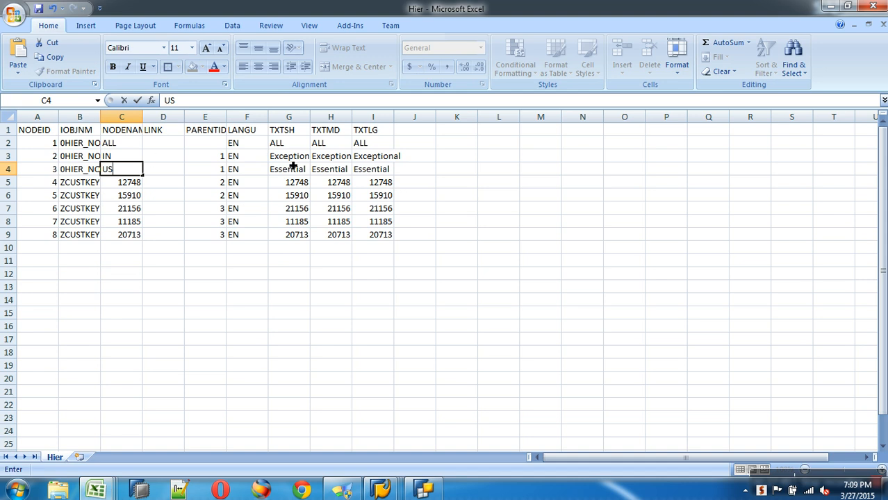
pyautogui.click(293, 160)
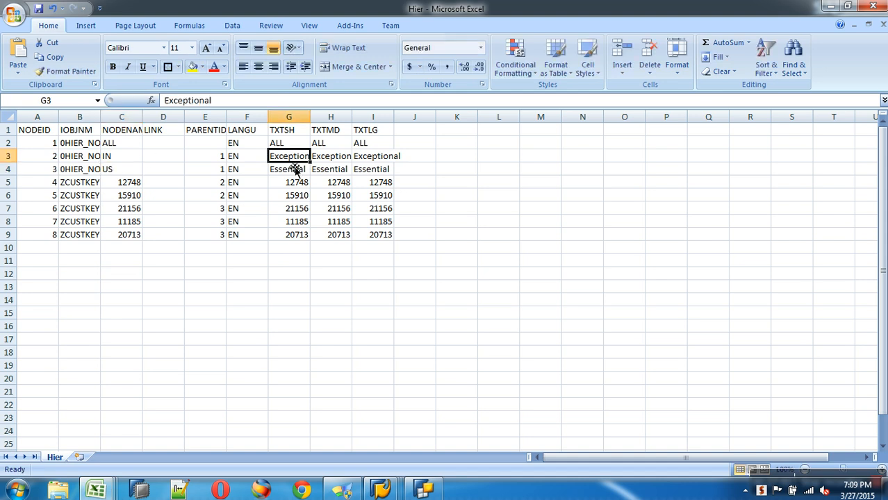
# Step: Enter India as the short, medium and long text in G3:I3
pyautogui.write('Ind')
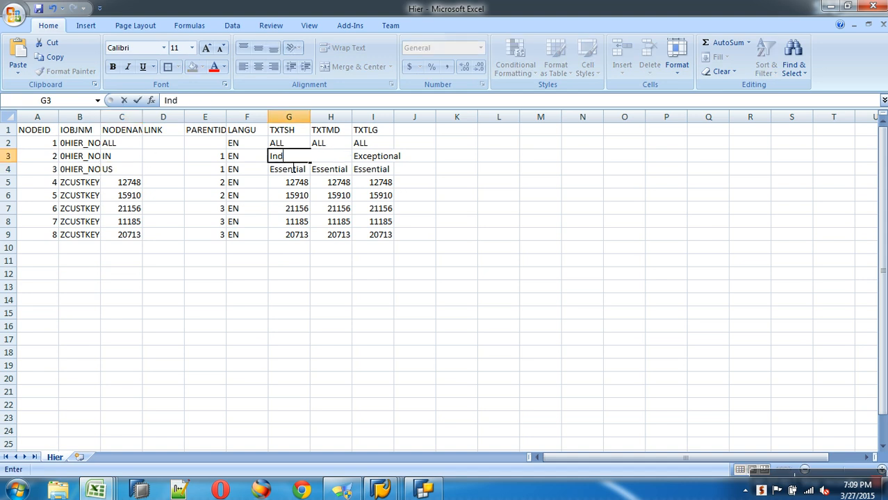
pyautogui.write('ia')
pyautogui.press('Tab')
pyautogui.hotkey('shift', 'Tab')
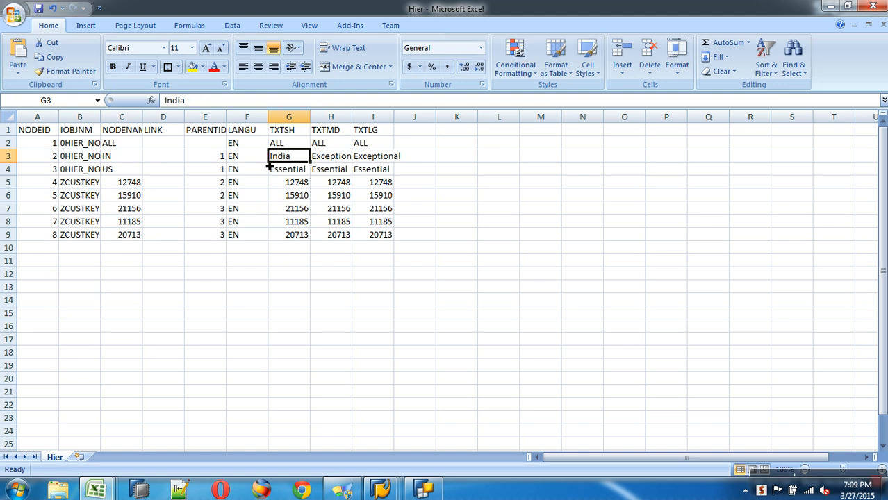
pyautogui.hotkey('ctrl', 'c')
pyautogui.moveTo(330, 155); pyautogui.dragTo(373, 156)
pyautogui.press('Return')
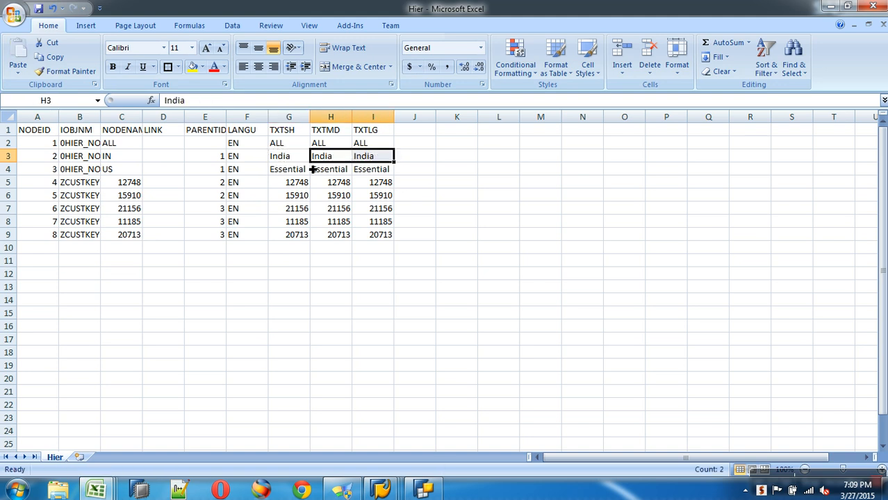
# Step: Enter USA as the short, medium and long text in G4:I4
pyautogui.click(277, 174)
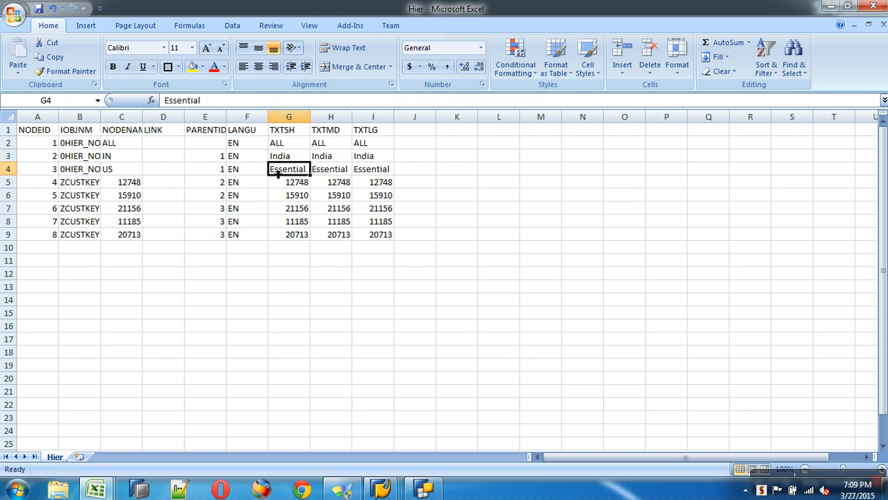
pyautogui.write('USA')
pyautogui.press('Return')
pyautogui.click(296, 171)
pyautogui.hotkey('ctrl', 'c')
pyautogui.press('Tab')
pyautogui.hotkey('shift', 'Right')
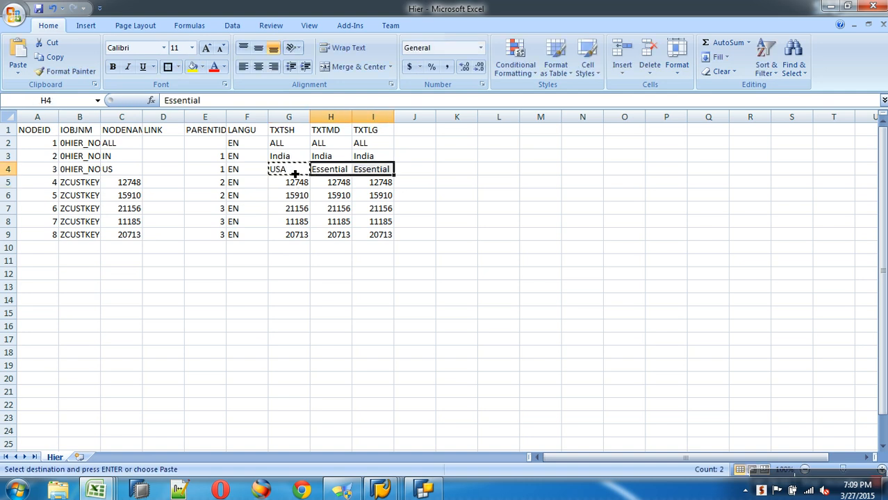
pyautogui.press('Return')
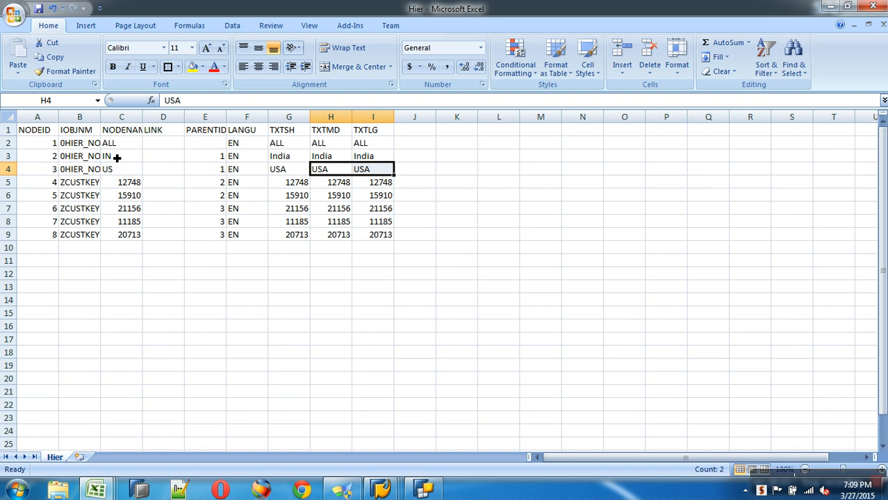
pyautogui.click(14, 14)
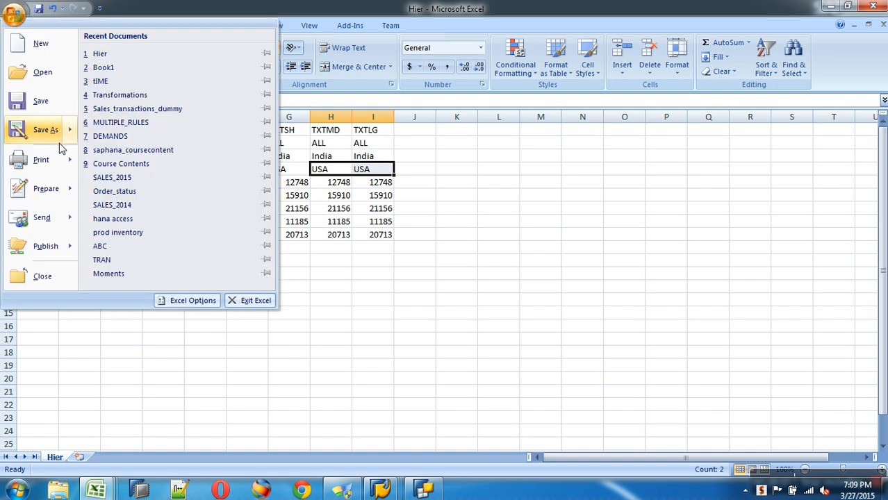
# Step: Save the hierarchy sheet as the CSV file Country_hier, keeping the CSV format
pyautogui.click(45, 132)
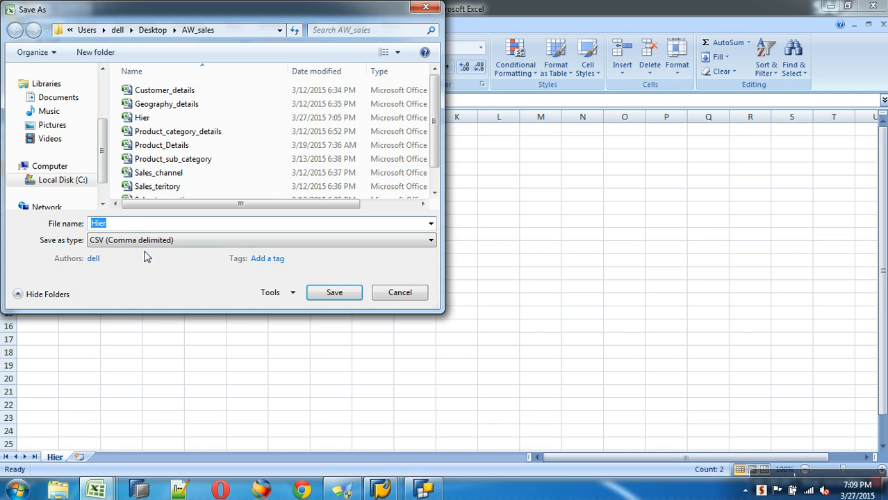
pyautogui.write('Country_hier')
pyautogui.click(332, 292)
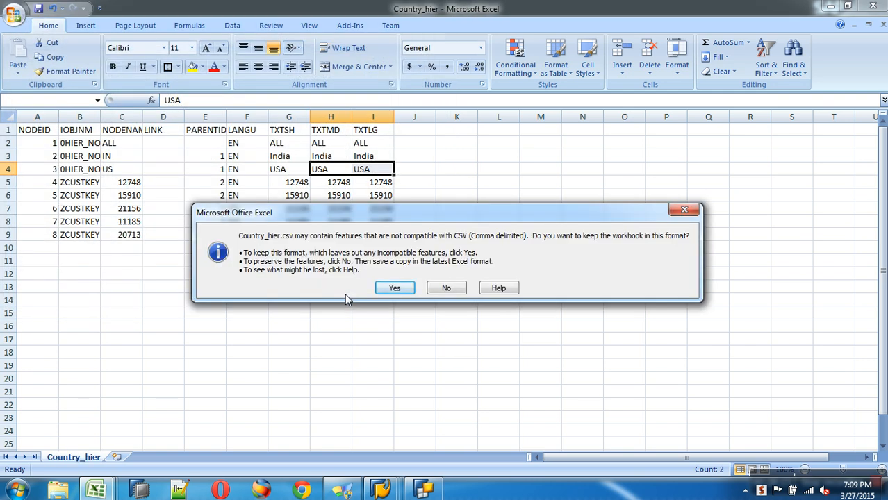
pyautogui.click(395, 288)
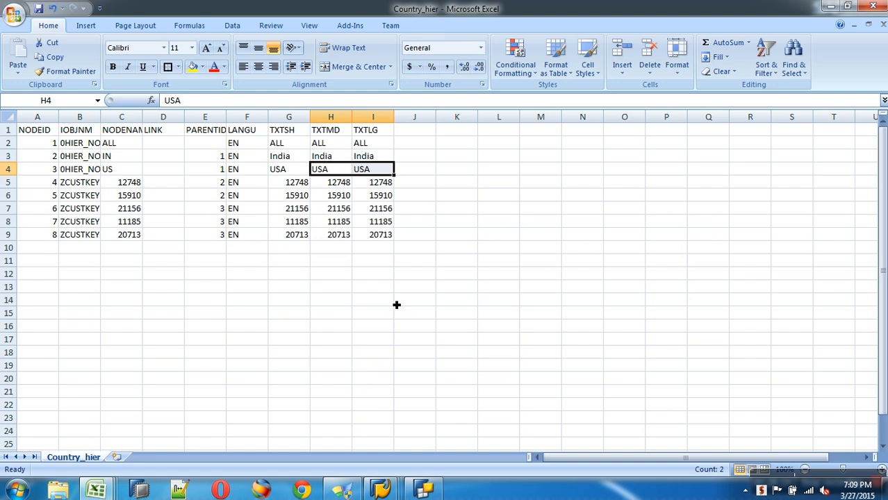
# Step: Close the Country_hier workbook, saving it as CSV, and return to the SAP hierarchy window
pyautogui.click(883, 25)
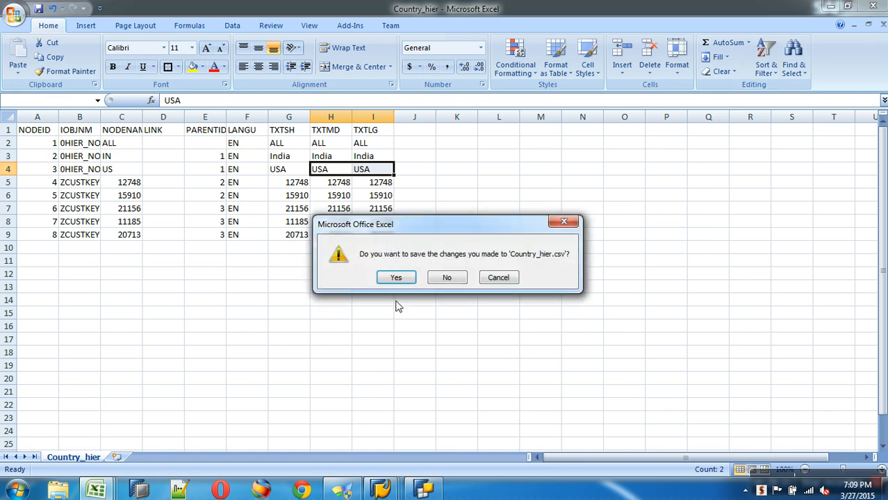
pyautogui.click(396, 277)
pyautogui.click(393, 288)
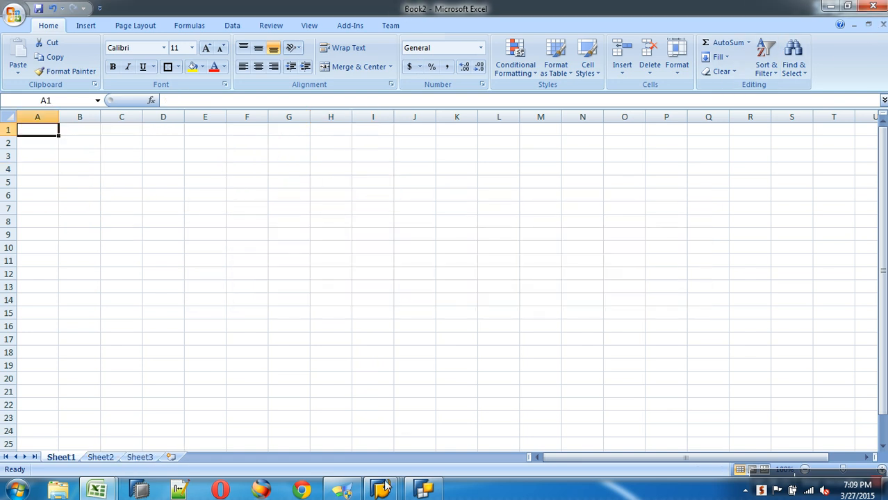
pyautogui.moveTo(386, 486)
pyautogui.click(240, 424)
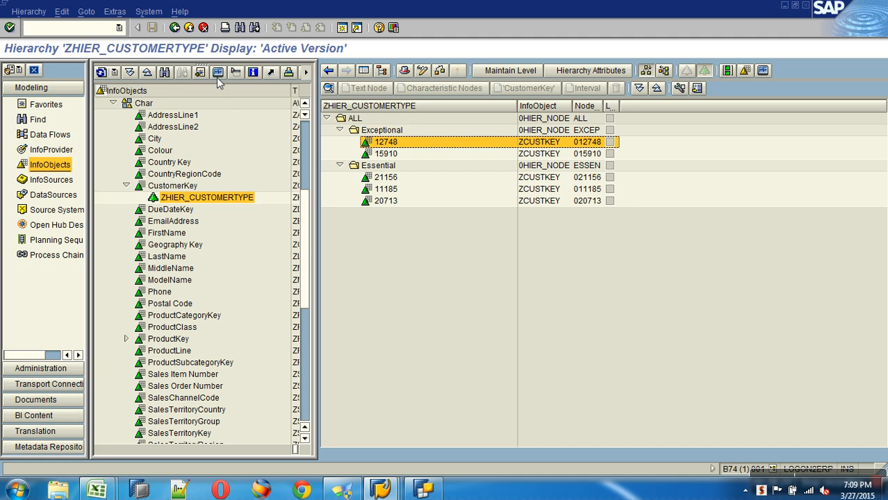
# Step: Open the LOAD HIERARCHIES InfoPackage under ZCUSTKEY_HIER from the favorites tree
pyautogui.click(188, 27)
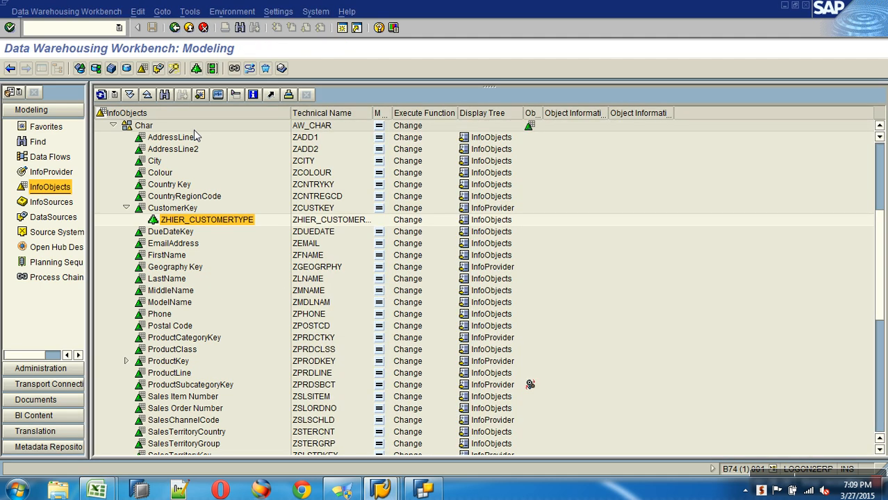
pyautogui.click(51, 127)
pyautogui.click(153, 208)
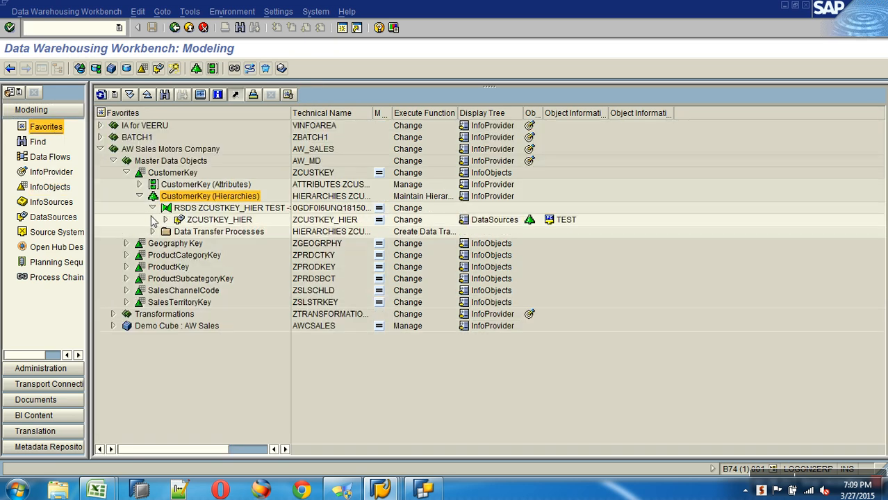
pyautogui.click(166, 220)
pyautogui.doubleClick(218, 232)
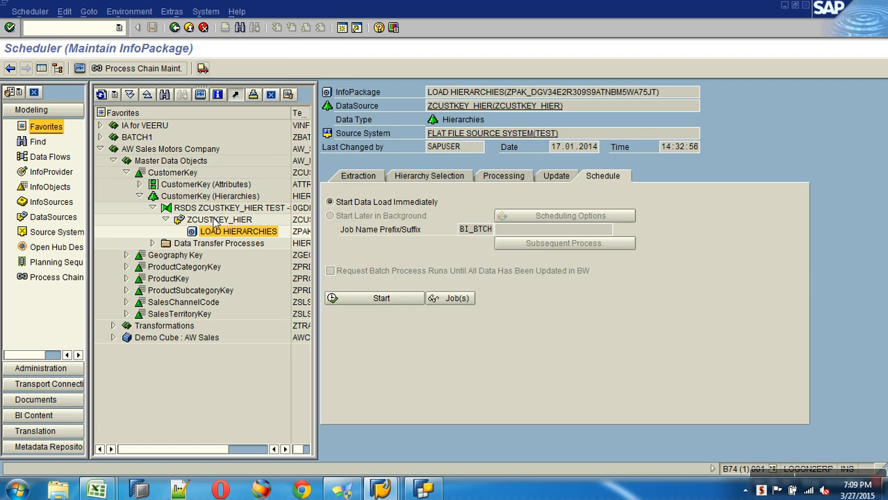
# Step: Review its Hierarchy Selection and Extraction settings, then exit back to the favorites tree
pyautogui.click(414, 177)
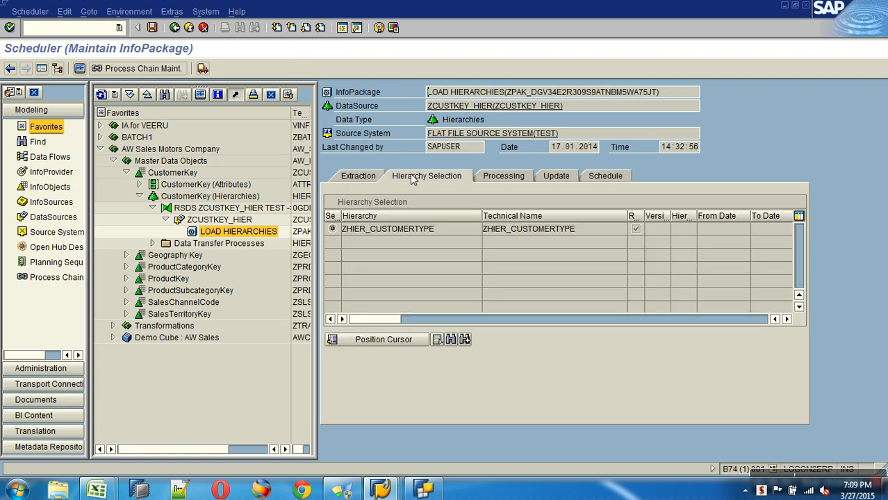
pyautogui.click(358, 178)
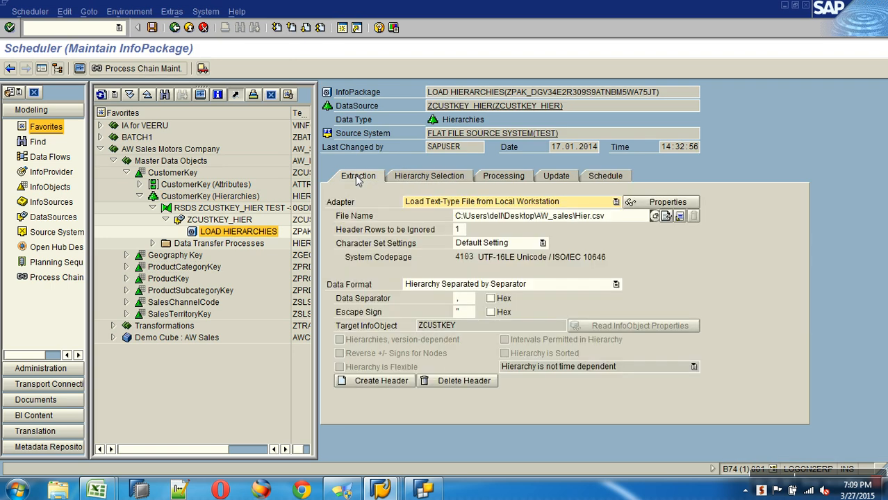
pyautogui.click(188, 28)
pyautogui.rightClick(261, 233)
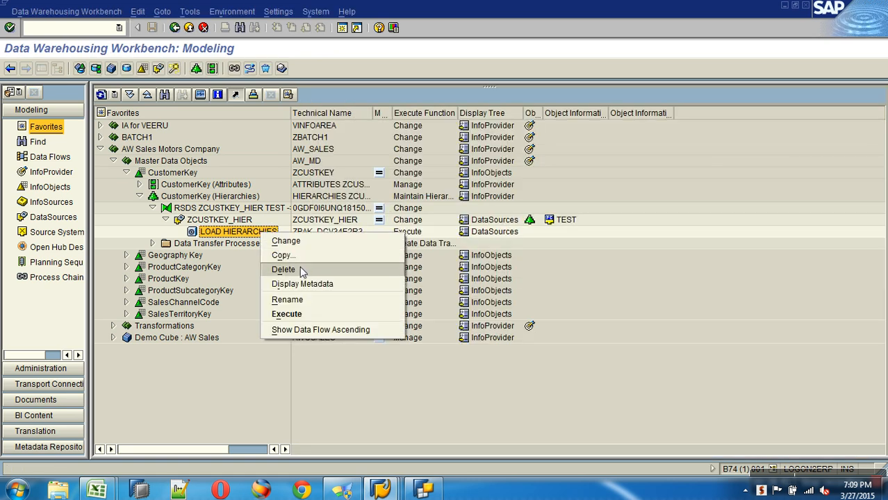
# Step: Rename the InfoPackage to 'LOAD HIERARCHIES - customer type'
pyautogui.click(306, 301)
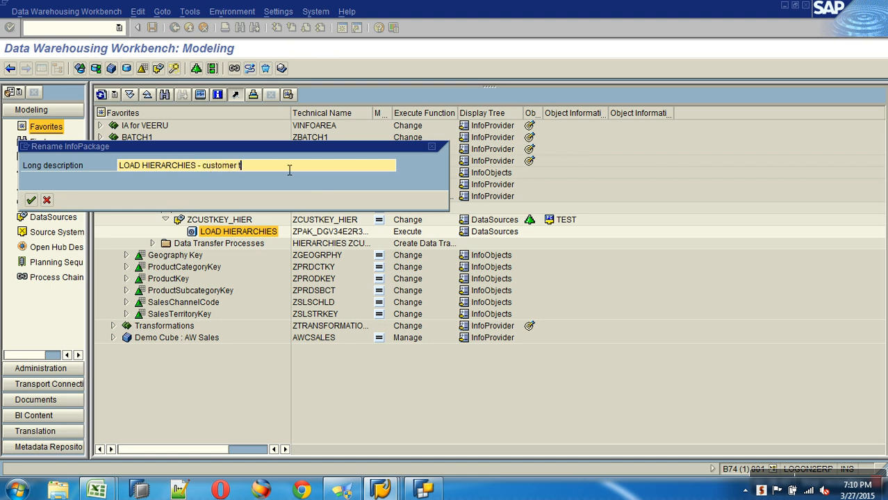
pyautogui.write('- customer type')
pyautogui.press('Return')
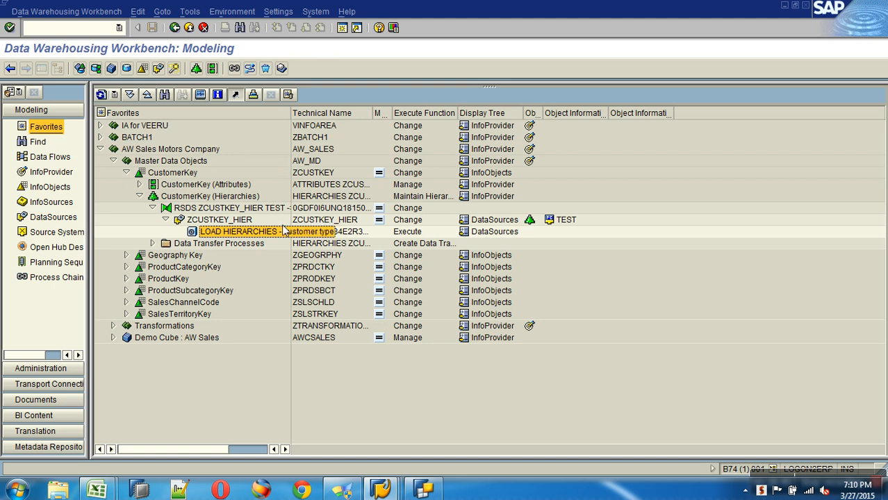
pyautogui.doubleClick(291, 115)
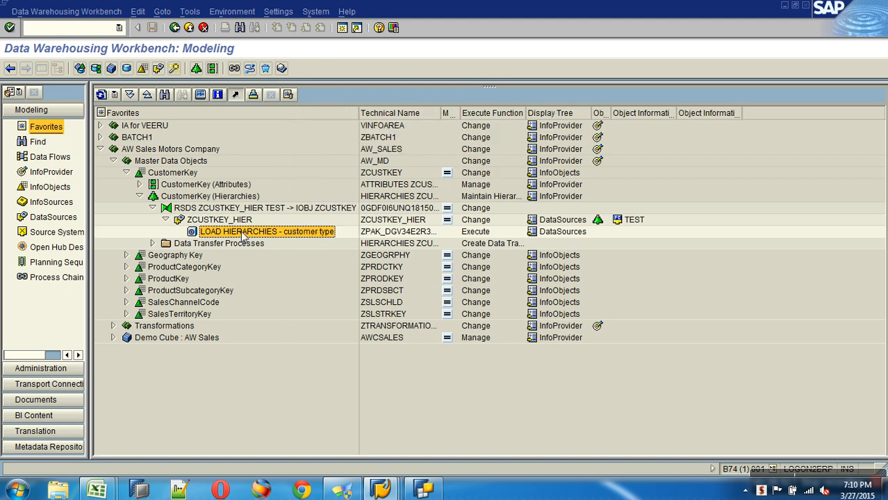
# Step: Copy it as a new InfoPackage named 'LOAD HIERARCHIES - country hierrachy'
pyautogui.rightClick(240, 238)
pyautogui.click(260, 253)
pyautogui.click(262, 222)
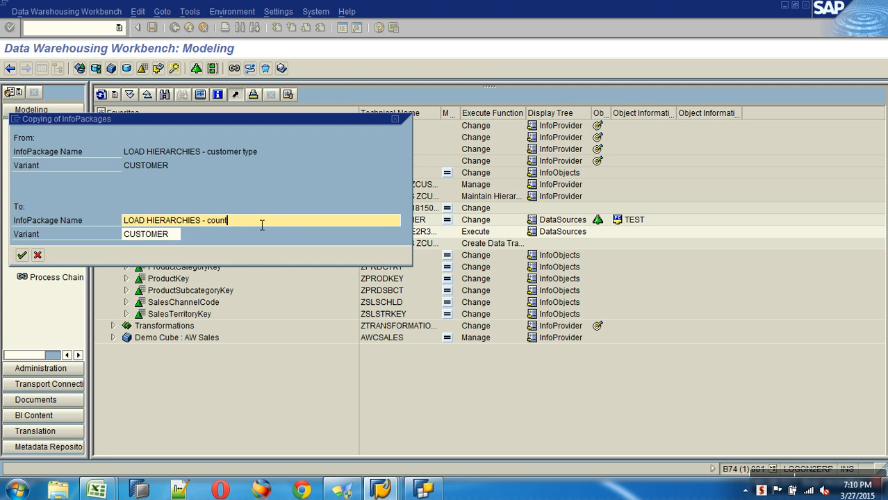
pyautogui.write('hy')
pyautogui.click(21, 255)
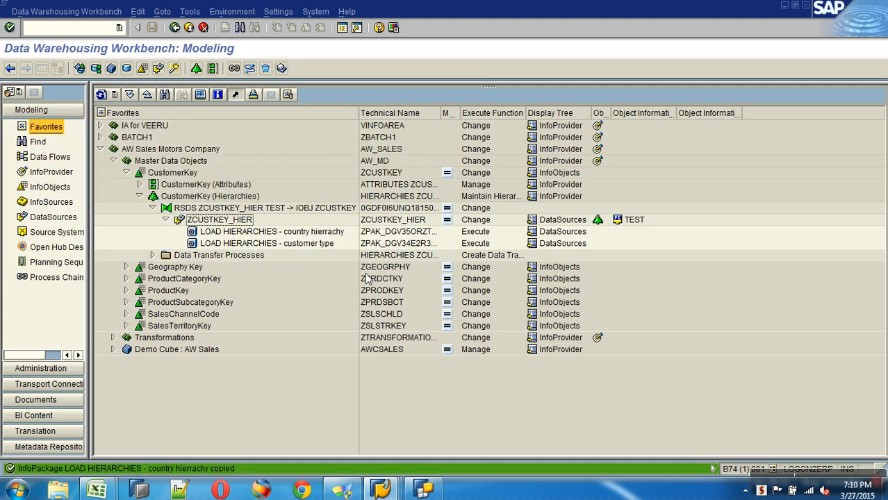
# Step: Open the country hierrachy InfoPackage and set its source file to Country_hier.csv from AW_sales
pyautogui.doubleClick(308, 232)
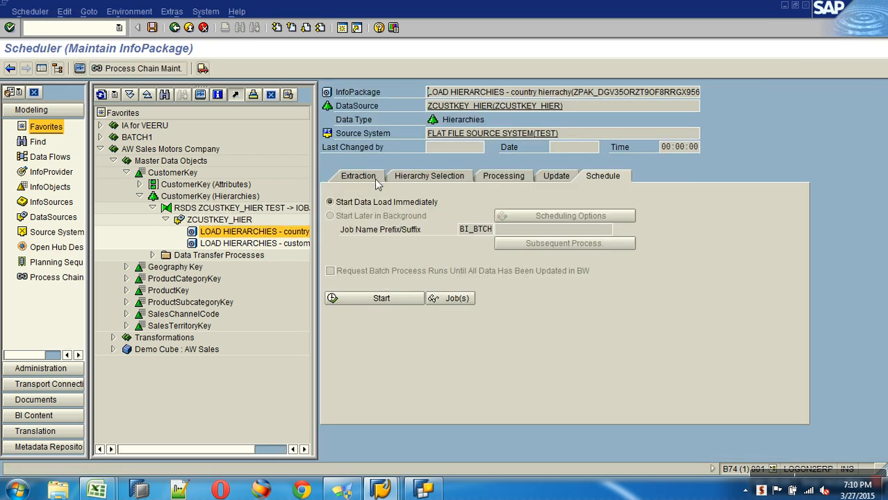
pyautogui.click(656, 216)
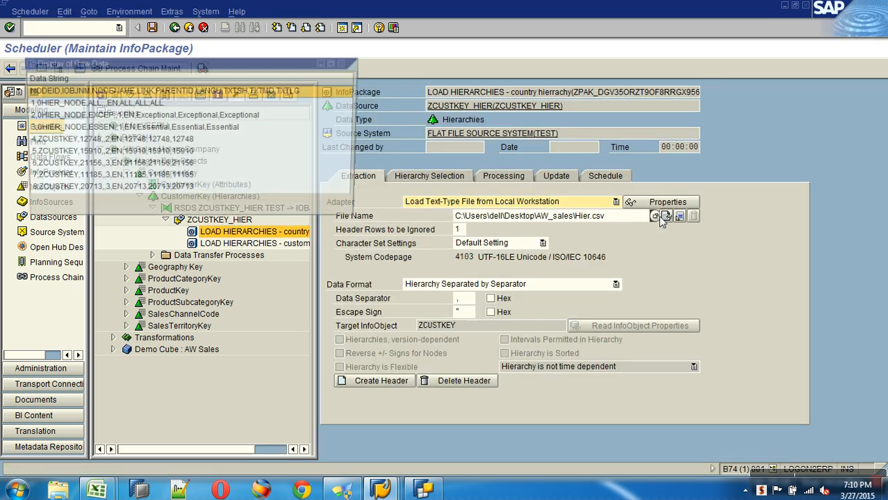
pyautogui.click(343, 63)
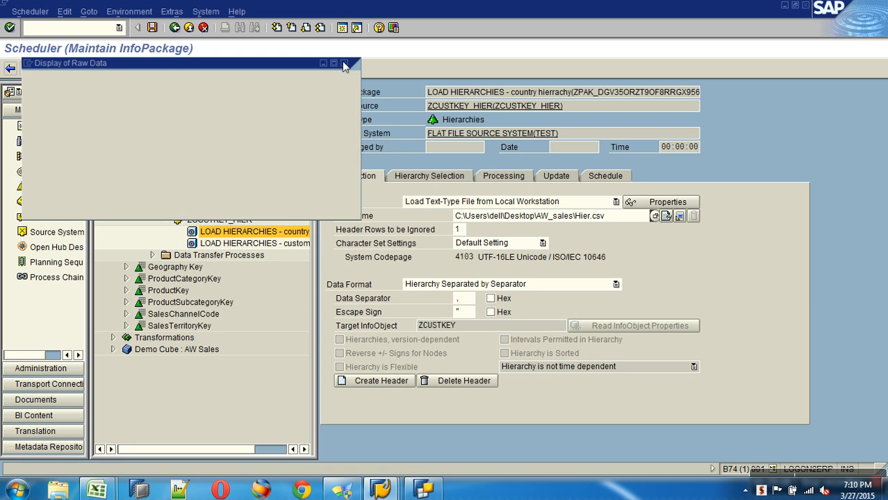
pyautogui.click(656, 216)
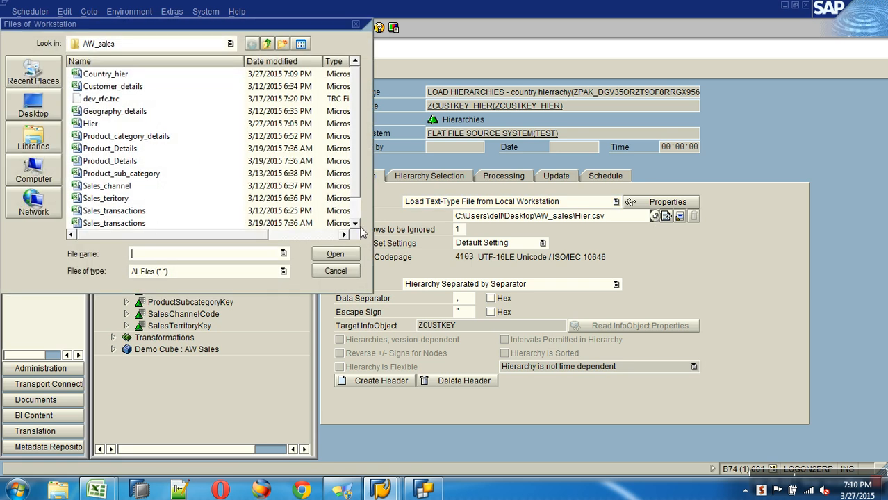
pyautogui.scroll(-1, 354, 217)
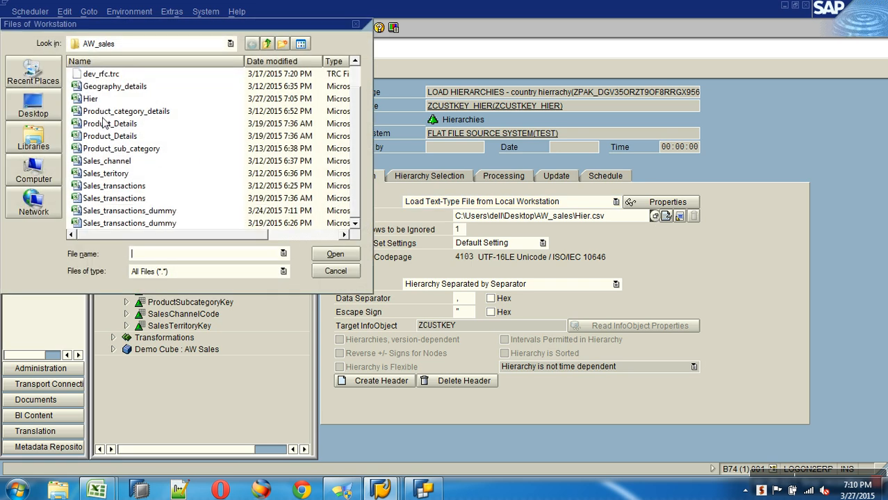
pyautogui.click(126, 125)
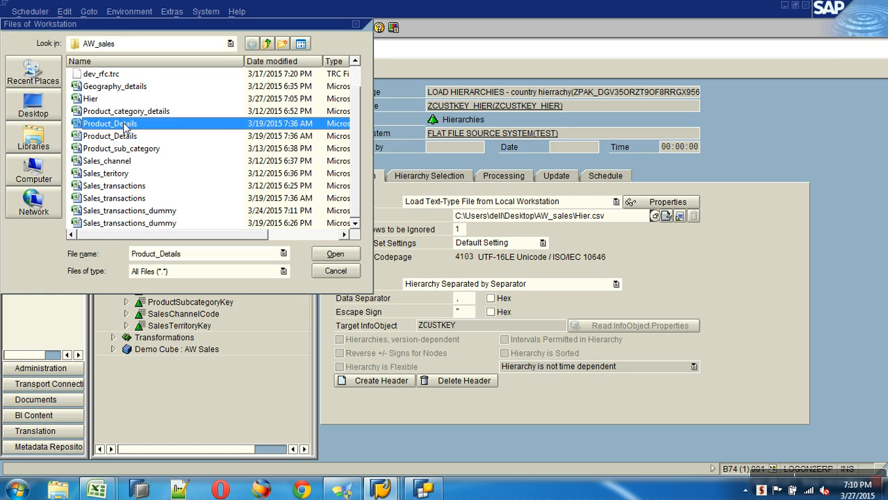
pyautogui.scroll(1, 126, 126)
pyautogui.click(116, 73)
pyautogui.doubleClick(116, 73)
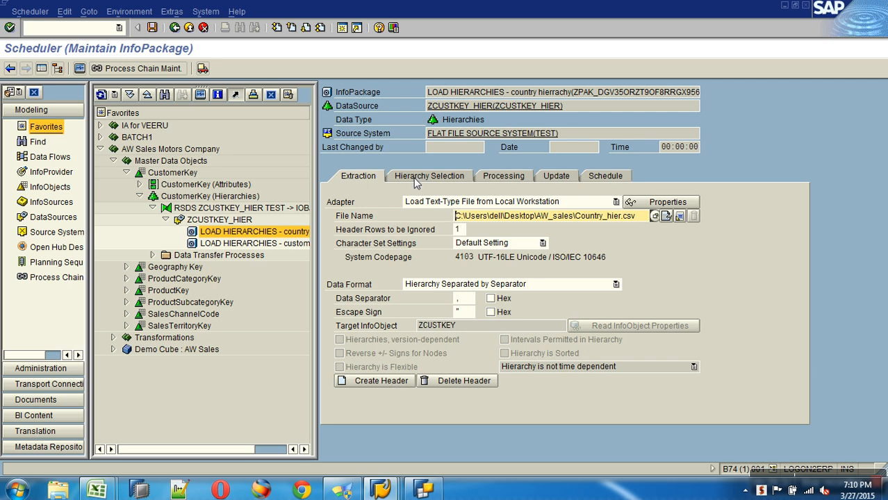
# Step: Create a new hierarchy ZHIER_Country with description ZHIER_Country and save it
pyautogui.click(382, 386)
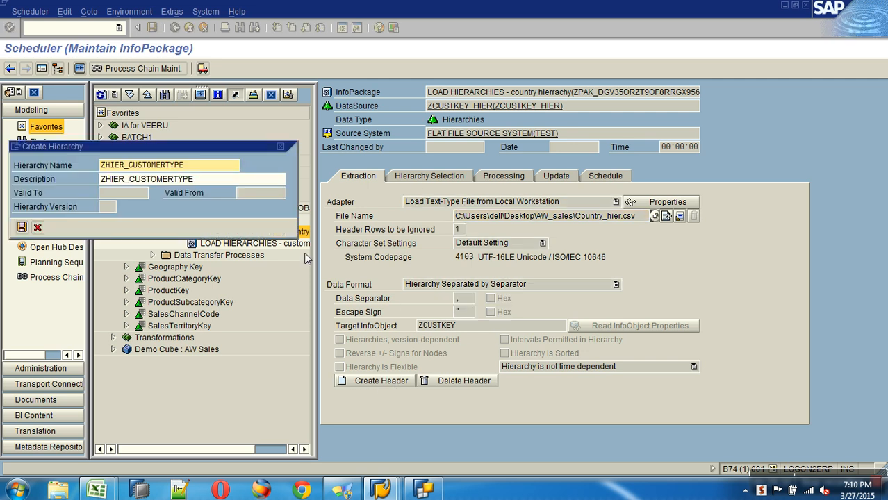
pyautogui.click(220, 171)
pyautogui.press('BackSpace')
pyautogui.press('BackSpace')
pyautogui.press('BackSpace')
pyautogui.press('BackSpace')
pyautogui.press('BackSpace')
pyautogui.press('BackSpace')
pyautogui.press('BackSpace')
pyautogui.press('BackSpace')
pyautogui.press('BackSpace')
pyautogui.press('BackSpace')
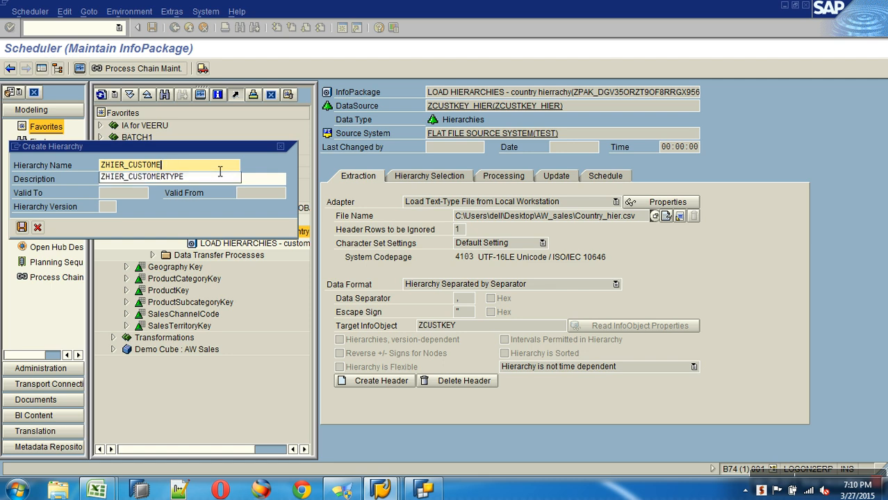
pyautogui.write('ountry')
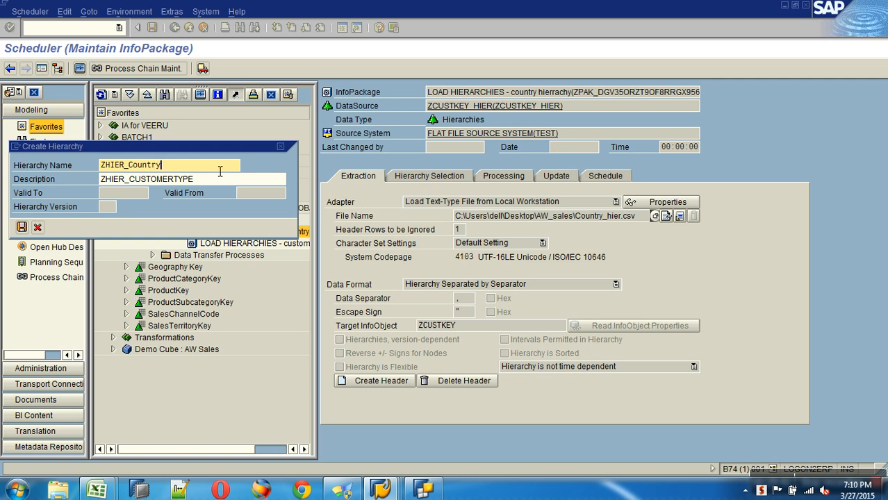
pyautogui.hotkey('shift', 'Home')
pyautogui.hotkey('ctrl', 'c')
pyautogui.press('Tab')
pyautogui.hotkey('ctrl', 'v')
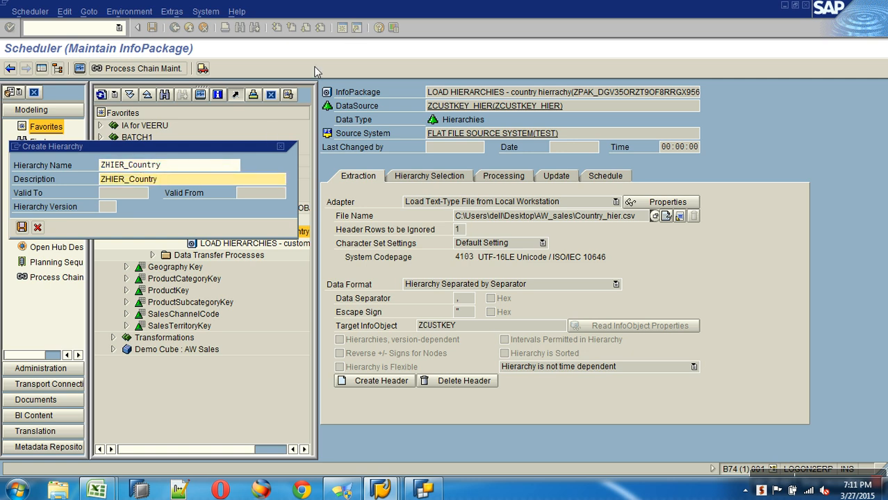
pyautogui.click(21, 228)
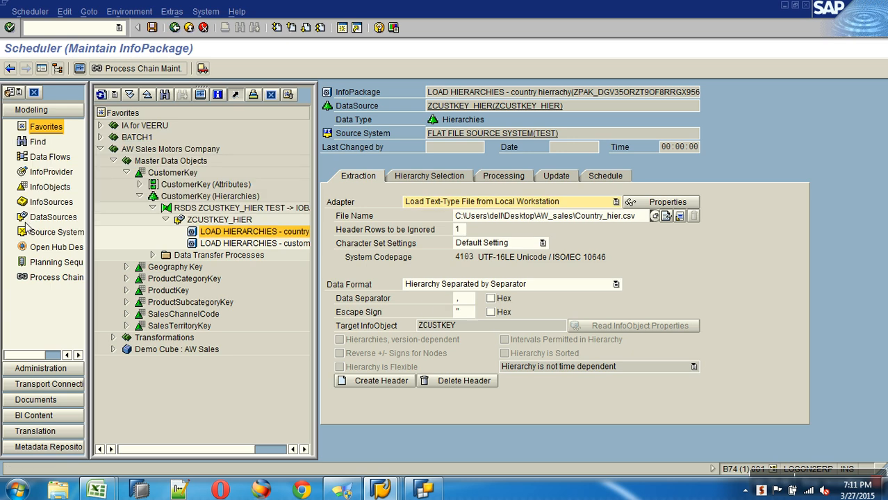
# Step: Select ZHIER_Country as the hierarchy this InfoPackage loads
pyautogui.click(437, 177)
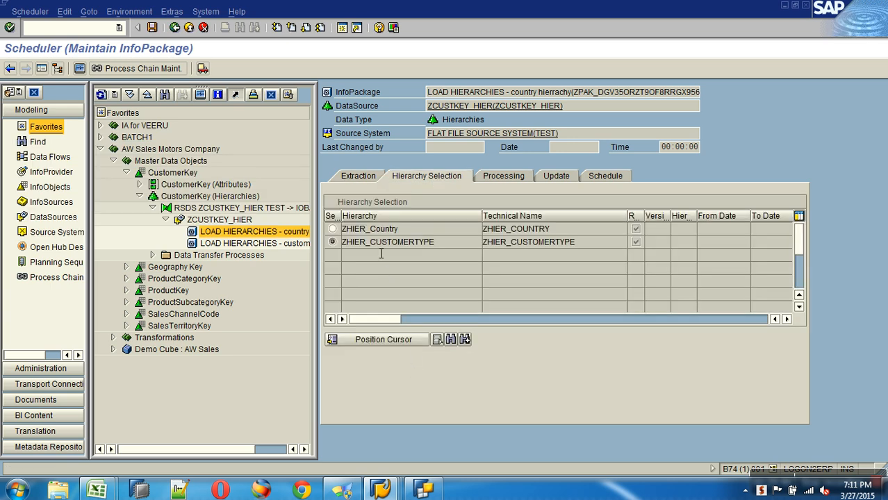
pyautogui.click(358, 178)
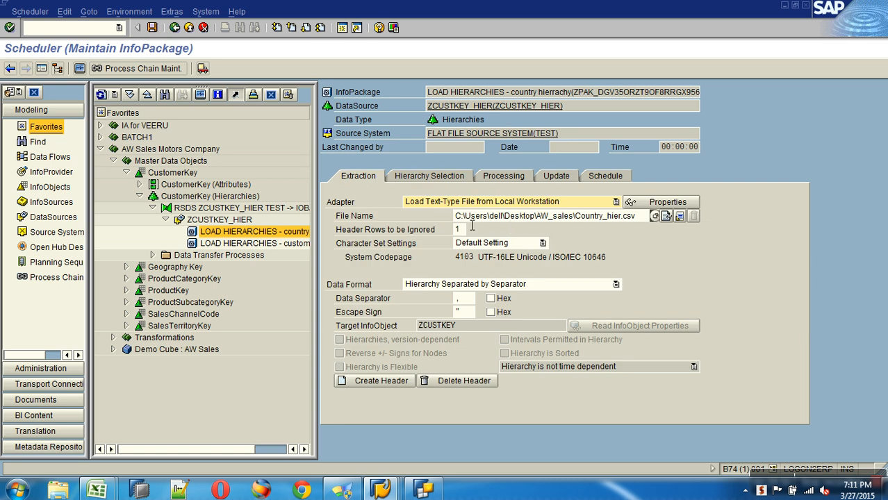
pyautogui.click(436, 176)
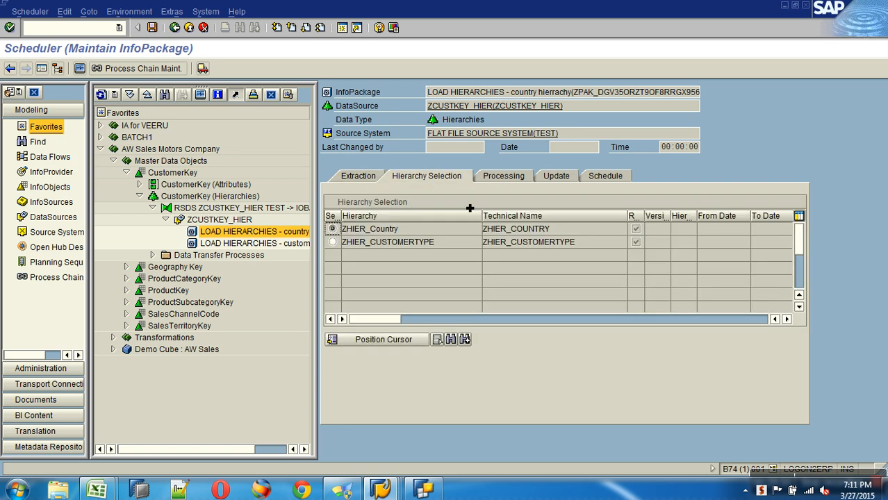
# Step: Start the hierarchy load, then execute the ZCUSTKEY_HIER DTP until request 382 finishes green
pyautogui.click(611, 181)
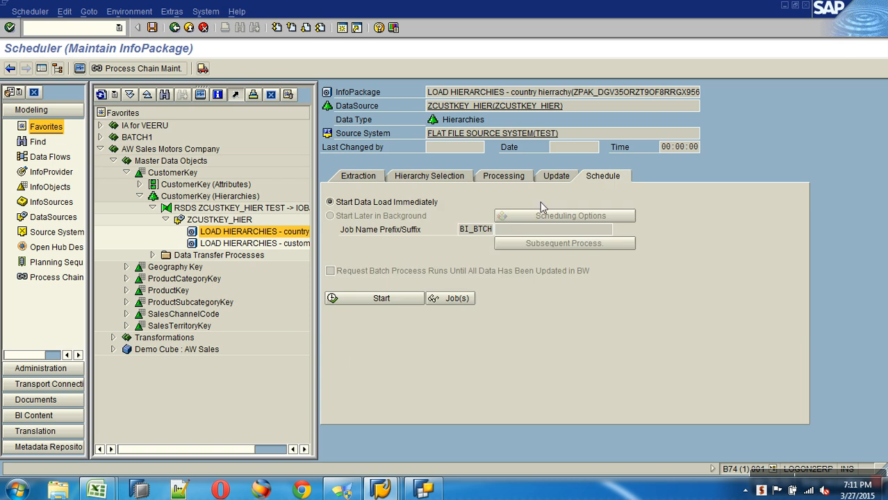
pyautogui.click(399, 301)
pyautogui.rightClick(241, 256)
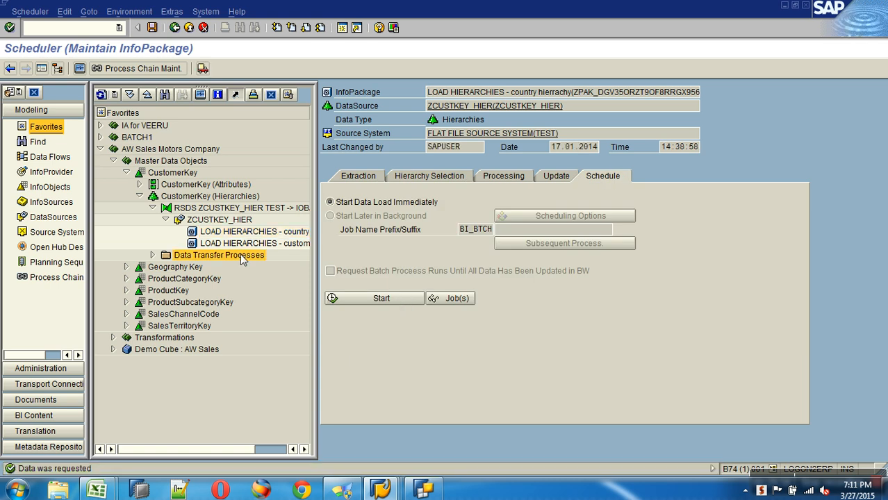
pyautogui.click(153, 255)
pyautogui.doubleClick(231, 270)
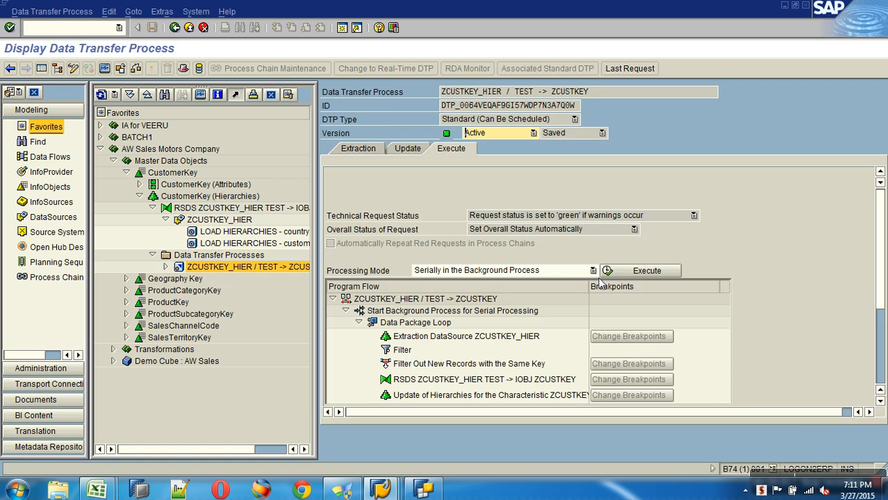
pyautogui.click(622, 274)
pyautogui.click(170, 248)
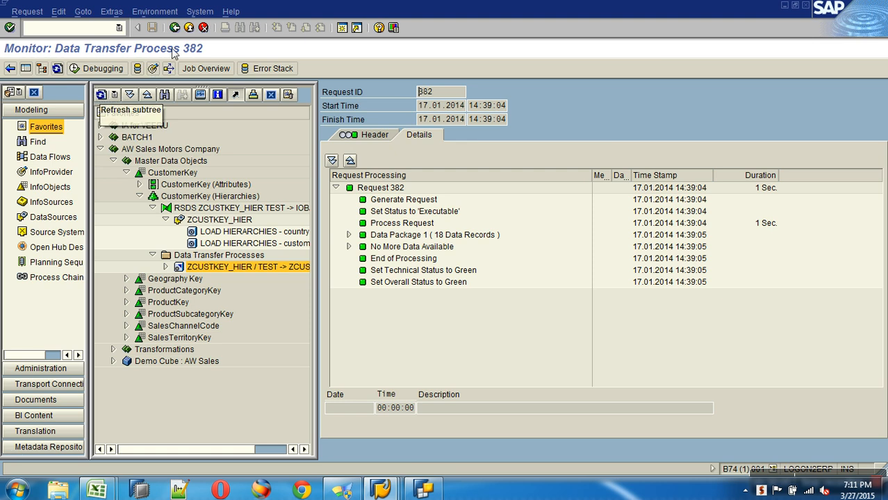
pyautogui.click(189, 27)
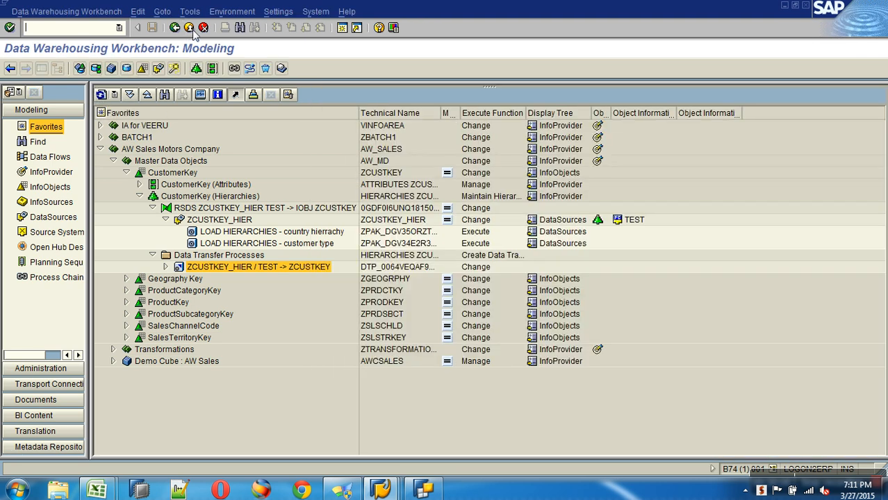
pyautogui.click(65, 174)
# Step: Find the CustomerKey InfoObject by searching zcustkey in the InfoObjects tree
pyautogui.click(100, 95)
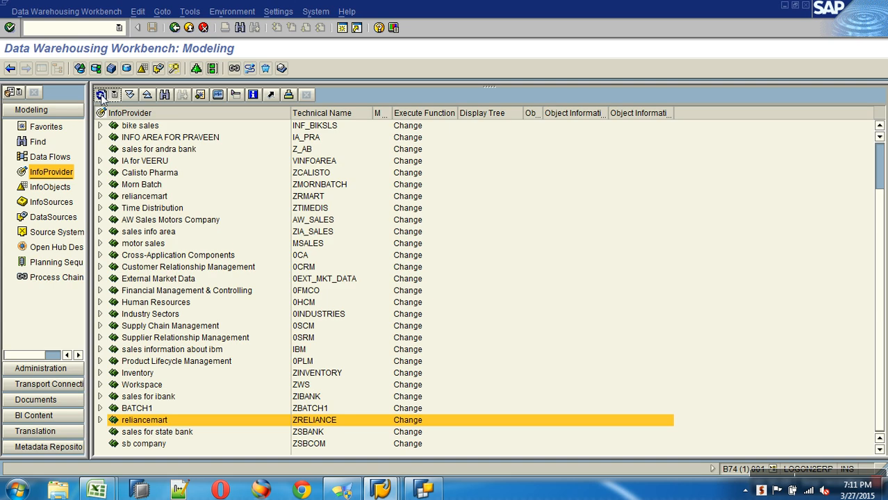
pyautogui.click(164, 95)
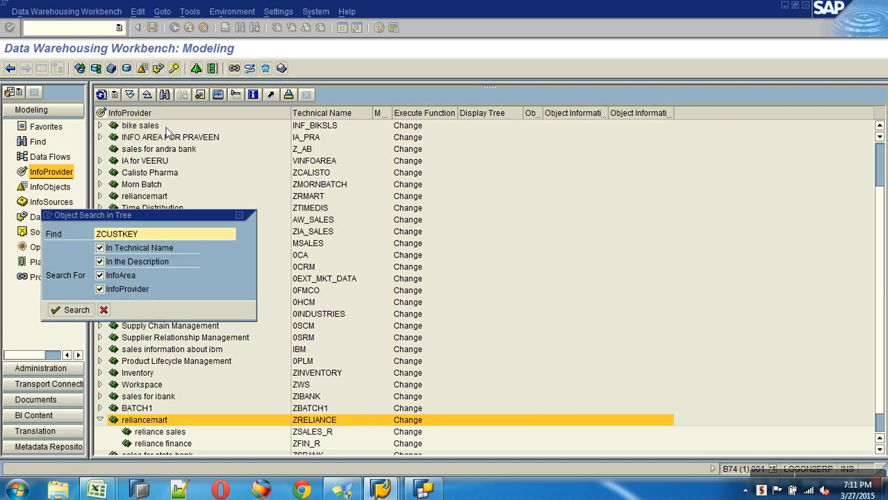
pyautogui.click(104, 310)
pyautogui.click(45, 188)
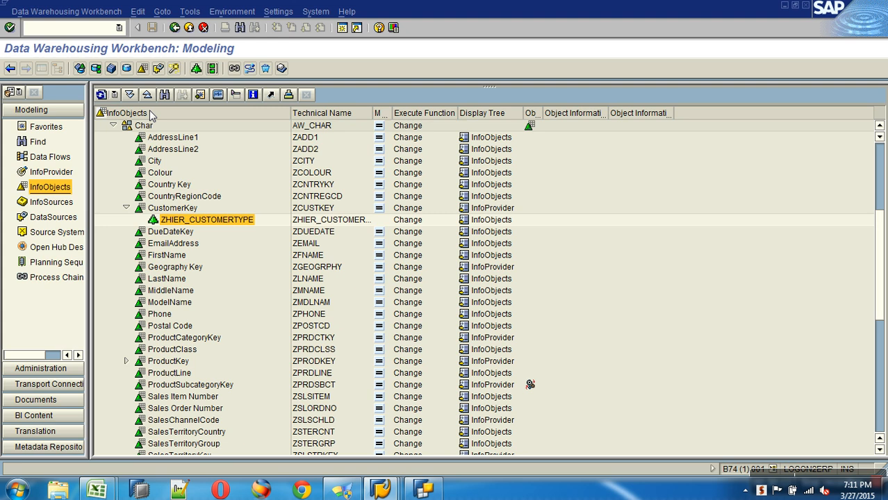
pyautogui.click(102, 95)
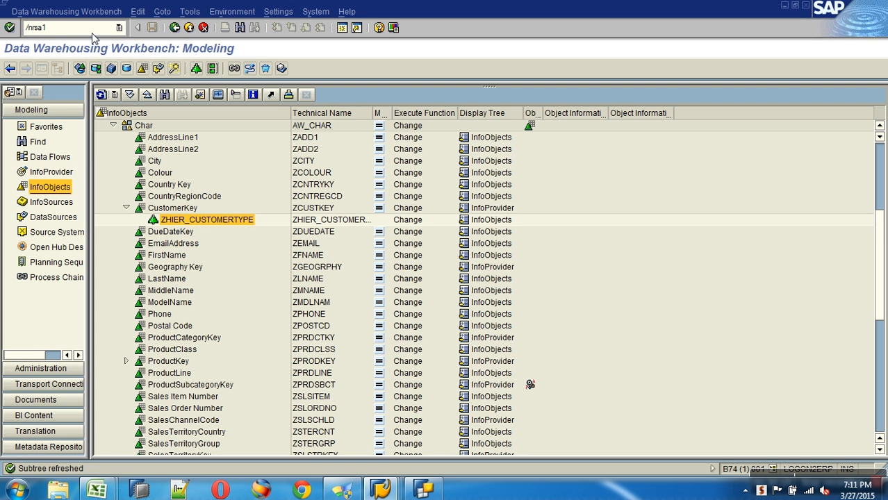
pyautogui.press('Return')
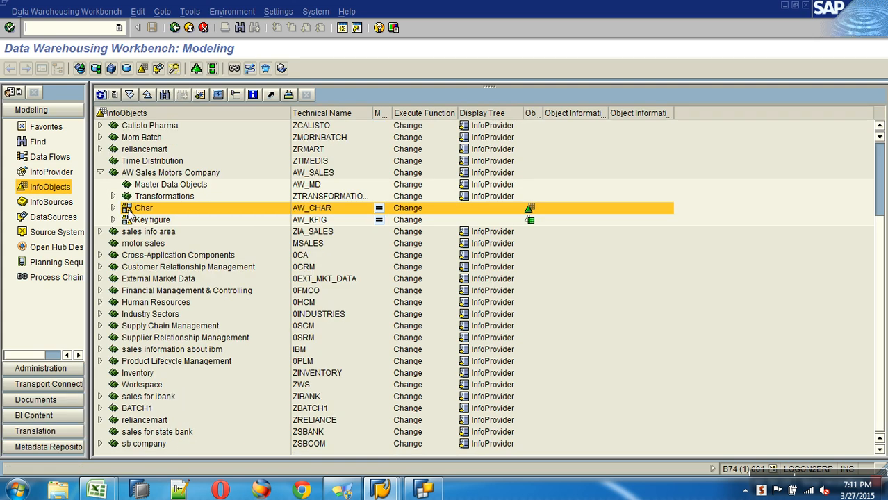
pyautogui.click(165, 94)
pyautogui.write('zcustkeyt')
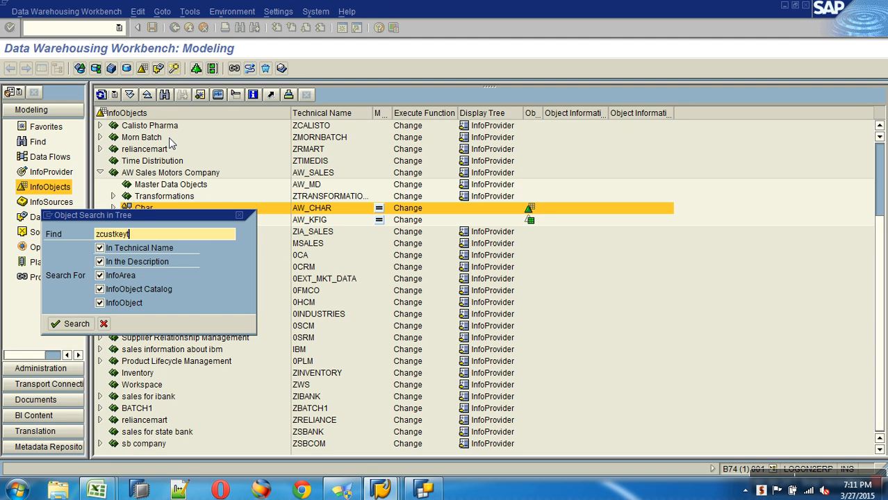
pyautogui.press('BackSpace')
pyautogui.press('BackSpace')
pyautogui.write('y')
pyautogui.press('Return')
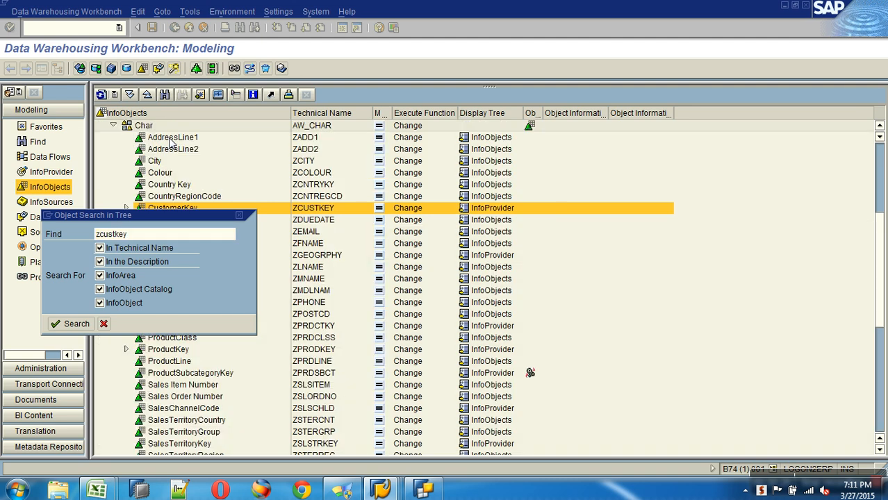
# Step: Display the ZHIER_Country hierarchy and expand its India and USA nodes
pyautogui.click(123, 208)
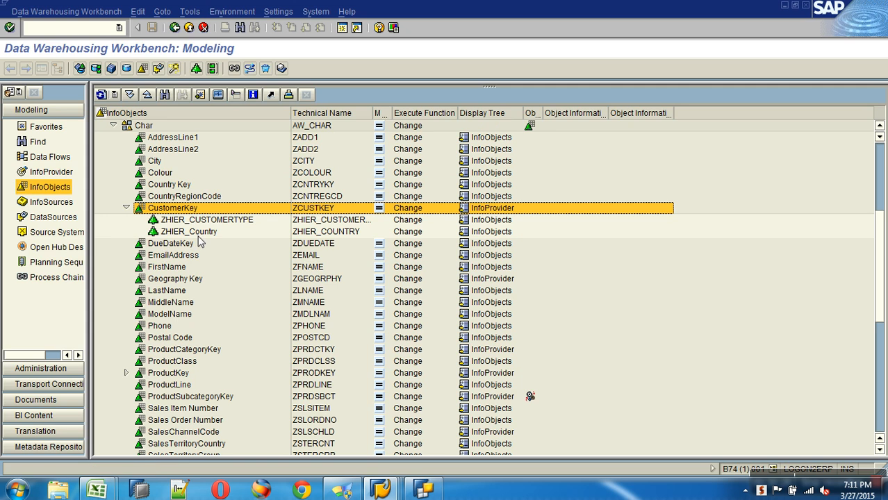
pyautogui.click(204, 234)
pyautogui.rightClick(205, 236)
pyautogui.click(230, 242)
pyautogui.click(340, 130)
pyautogui.click(340, 164)
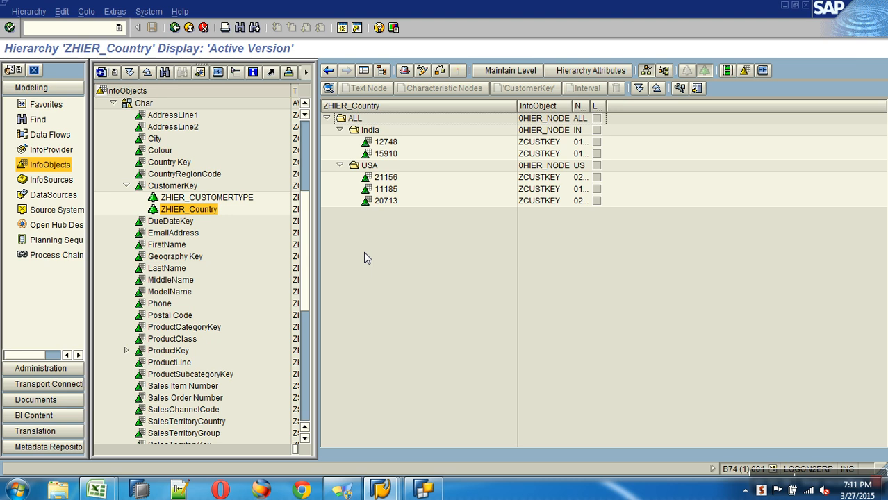
pyautogui.click(369, 167)
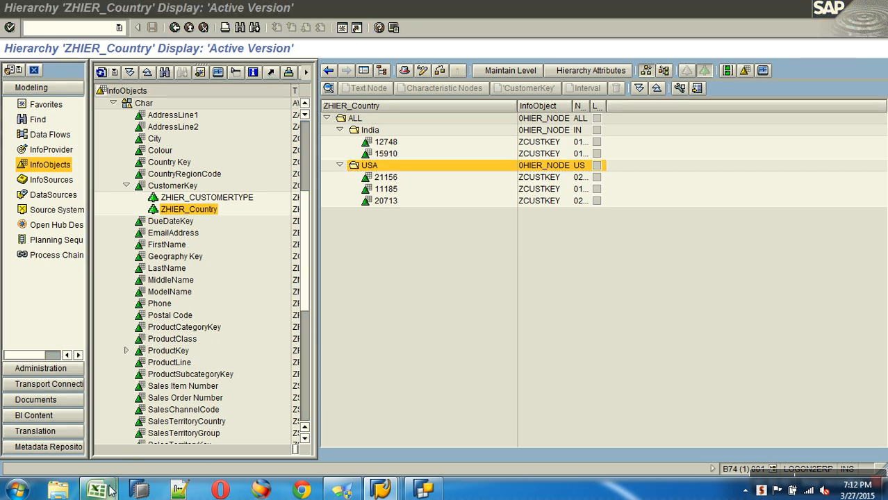
# Step: Reopen the Country_hier workbook in Excel and delete the ALL row
pyautogui.moveTo(114, 487)
pyautogui.click(198, 415)
pyautogui.click(15, 13)
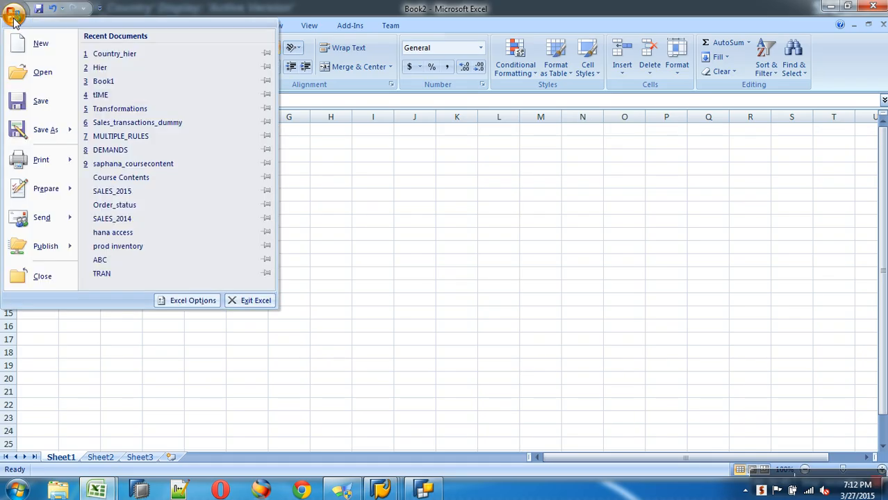
pyautogui.click(123, 55)
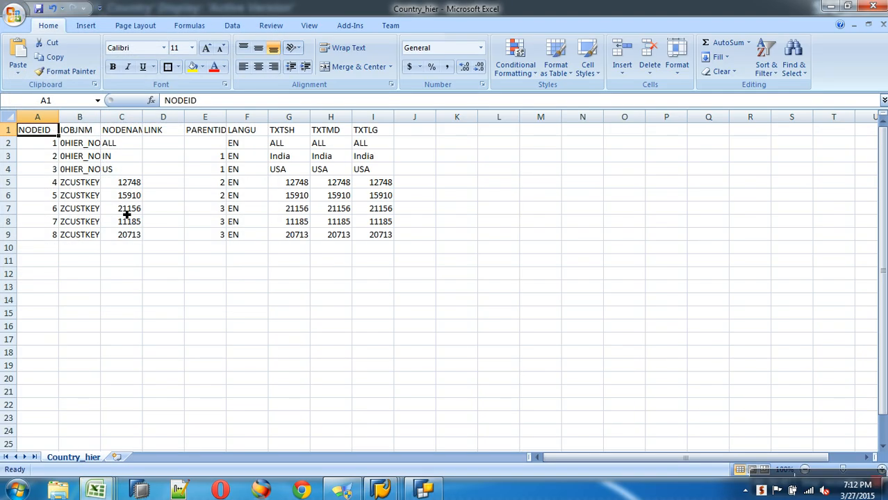
pyautogui.click(10, 143)
pyautogui.rightClick(14, 146)
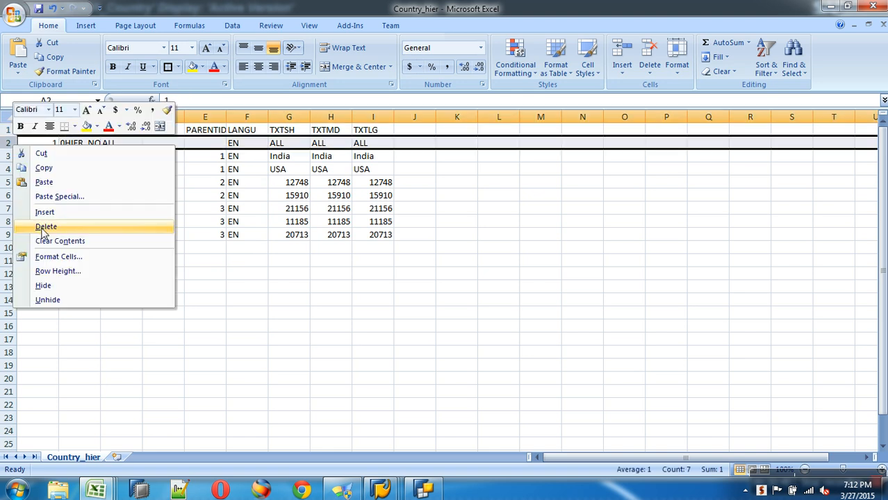
pyautogui.click(46, 228)
# Step: Rename node IN to DE and delete the USA row and three extra customer rows
pyautogui.click(119, 147)
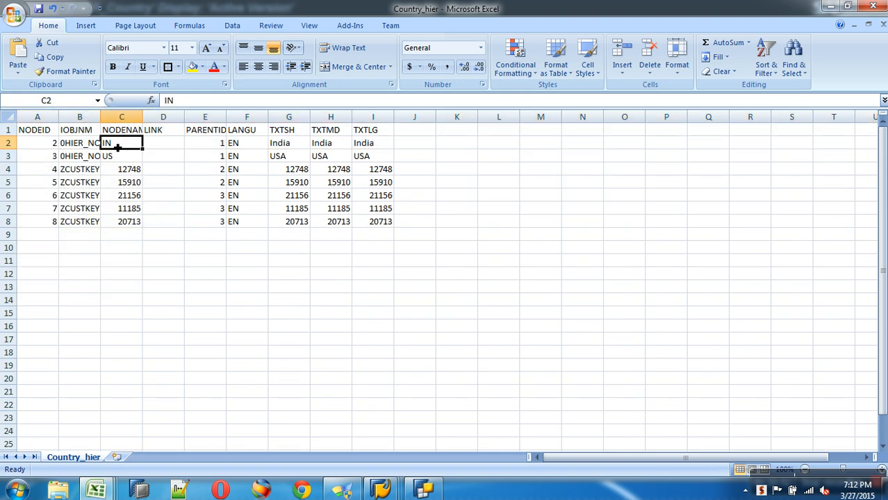
pyautogui.write('DE')
pyautogui.click(139, 244)
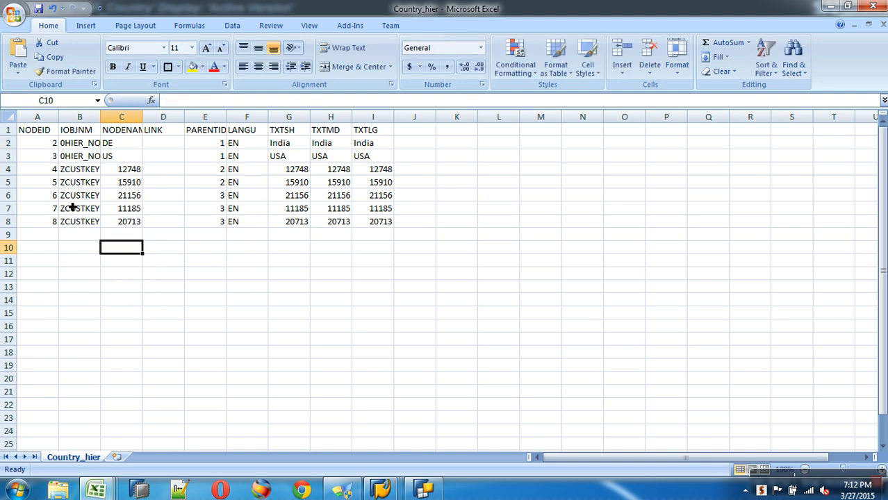
pyautogui.rightClick(8, 157)
pyautogui.click(49, 238)
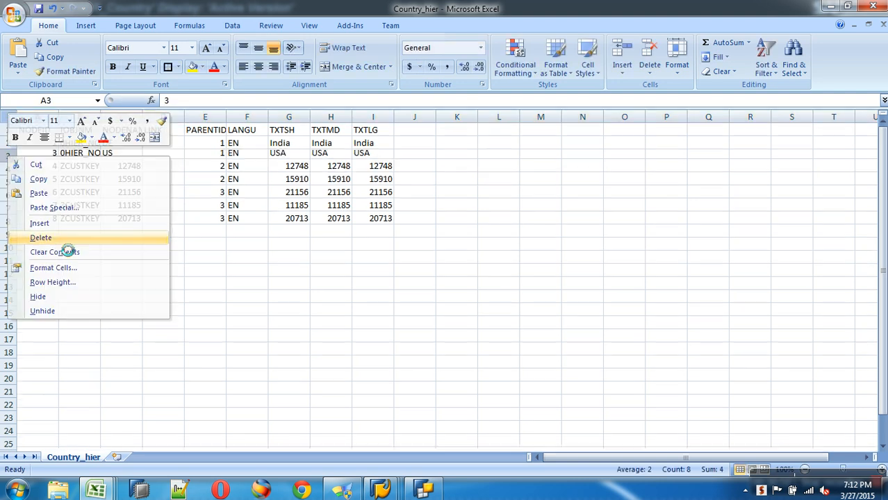
pyautogui.moveTo(8, 182); pyautogui.dragTo(9, 208)
pyautogui.rightClick(12, 207)
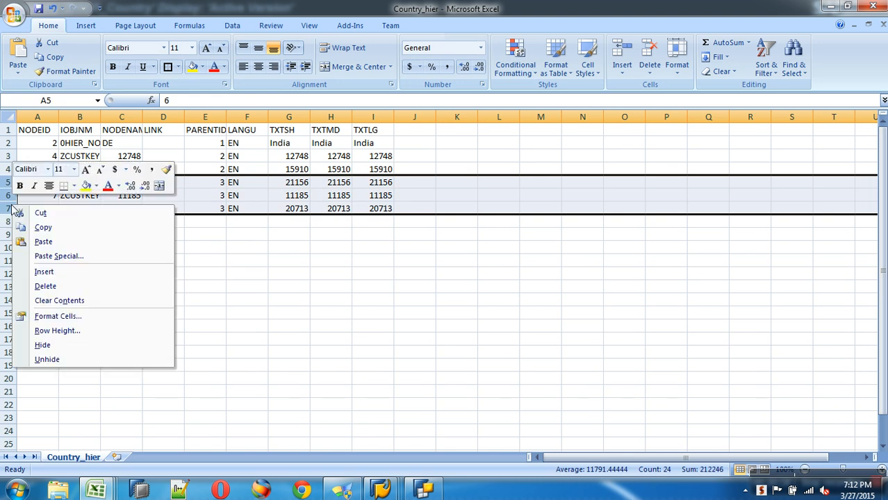
pyautogui.click(46, 285)
# Step: Renumber the node IDs as 1, 2 and 3
pyautogui.click(51, 146)
pyautogui.write('1')
pyautogui.press('Return')
pyautogui.write('2')
pyautogui.press('Return')
pyautogui.write('3')
pyautogui.press('Tab')
pyautogui.press('Tab')
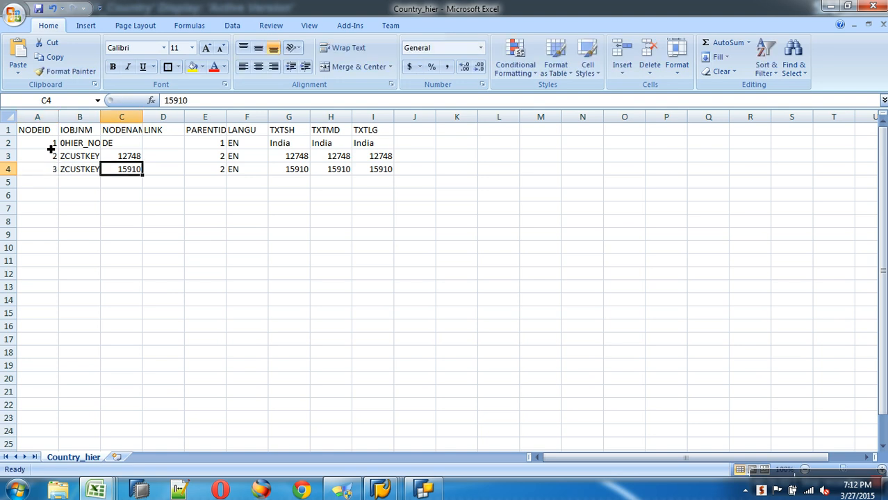
pyautogui.press('Up')
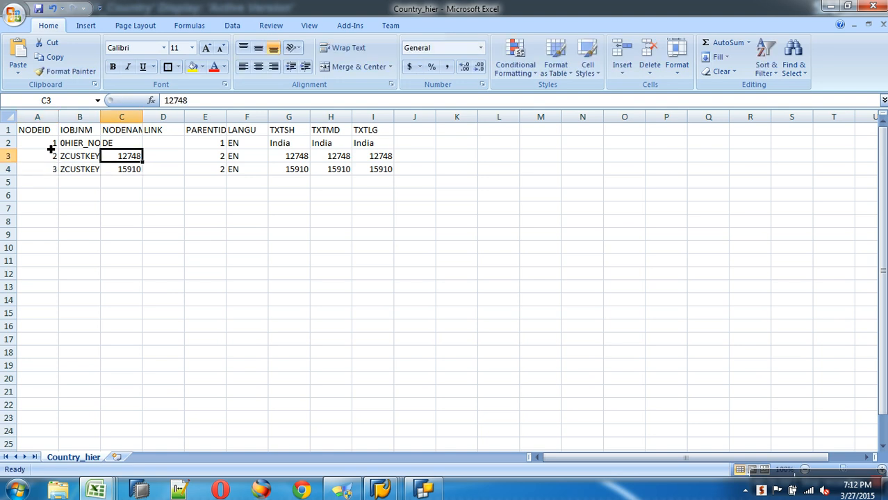
# Step: Set customer keys to 9999 and 8888, both under parent ID 1, clearing the root's parent ID
pyautogui.write('9999')
pyautogui.press('Return')
pyautogui.write('8888')
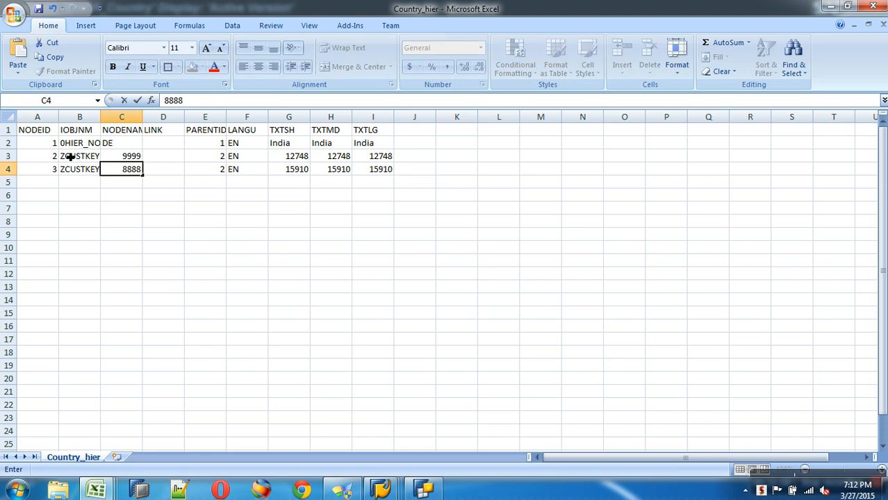
pyautogui.click(223, 160)
pyautogui.write('1')
pyautogui.press('Return')
pyautogui.write('1')
pyautogui.click(219, 144)
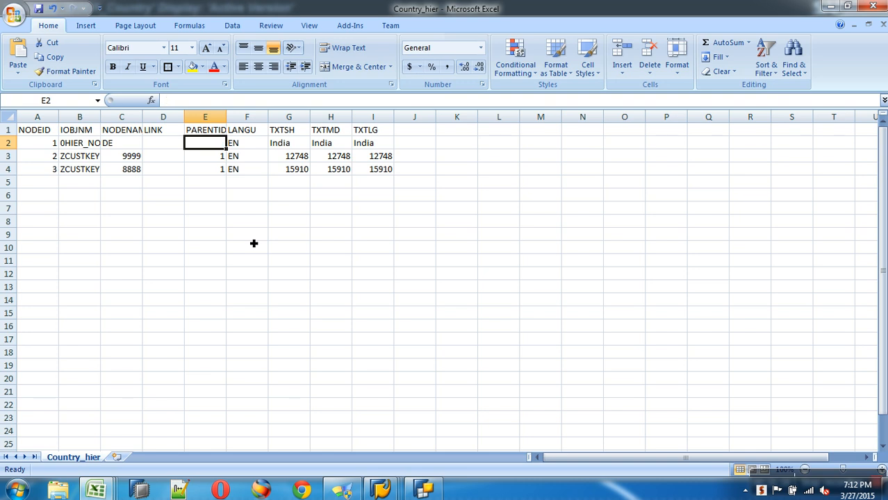
pyautogui.click(347, 215)
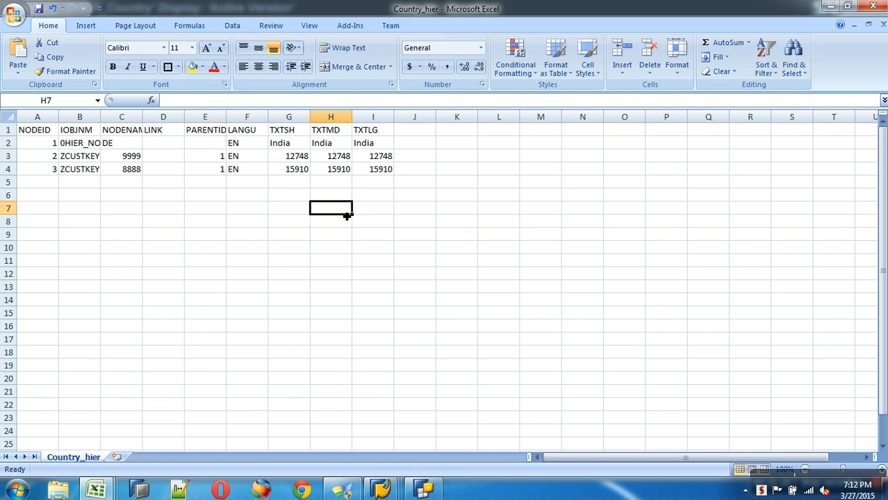
# Step: Insert a blank row above DE with node ID 1 and type 0HIER_NODE
pyautogui.rightClick(8, 143)
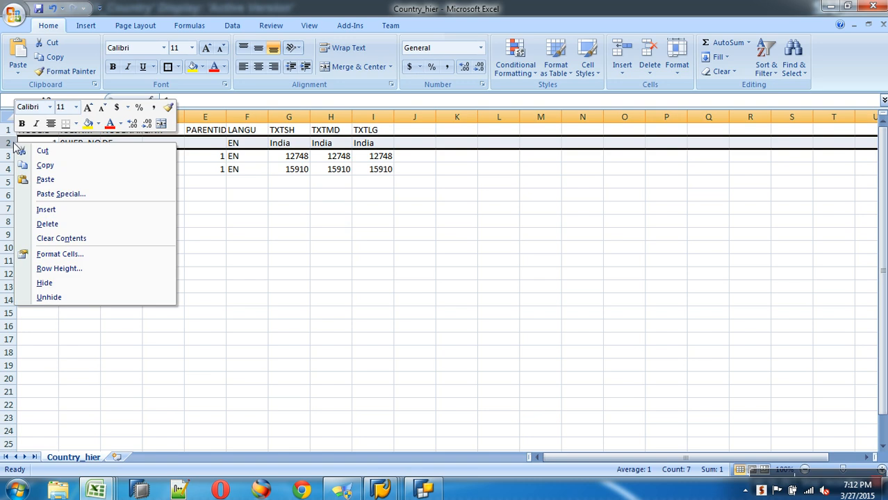
pyautogui.click(45, 210)
pyautogui.write('1')
pyautogui.press('Tab')
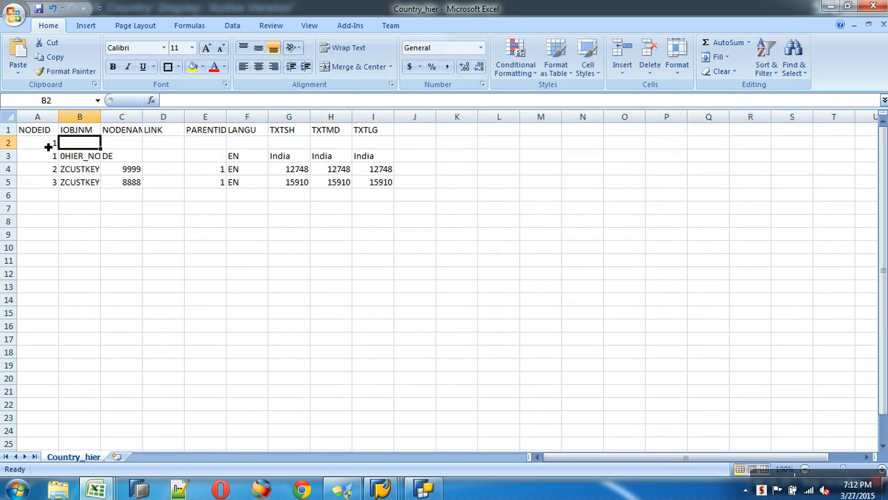
pyautogui.write('0')
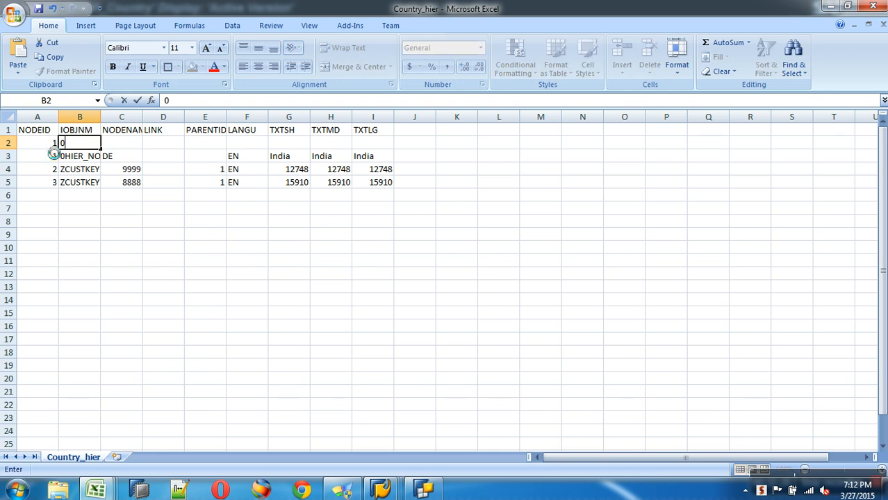
pyautogui.press('Tab')
pyautogui.hotkey('shift', 'Tab')
pyautogui.write('0HIER_NODE')
pyautogui.press('Tab')
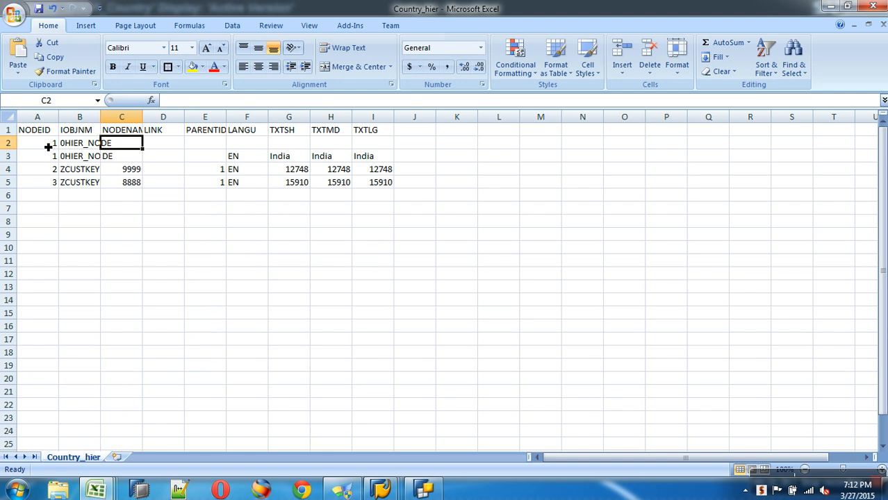
# Step: Fill the new root row with name ALL, language EN and ALL in each text column
pyautogui.write('ALL')
pyautogui.press('Tab')
pyautogui.press('Tab')
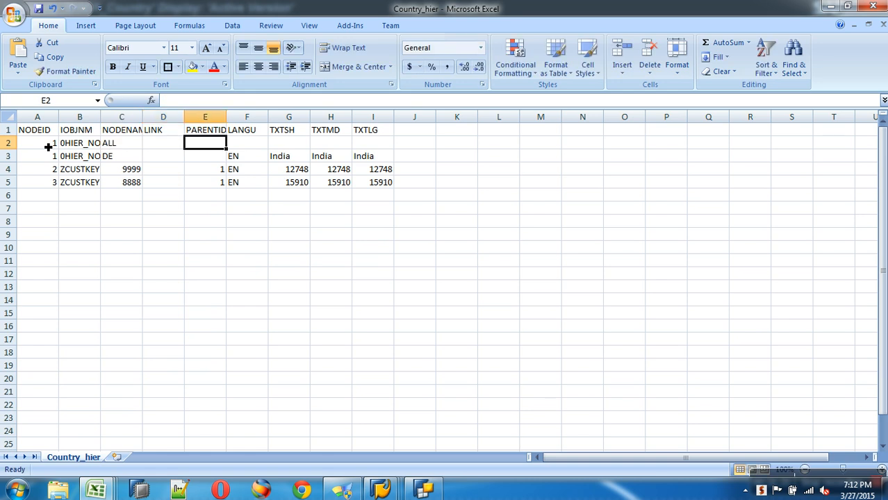
pyautogui.press('Tab')
pyautogui.write('EN')
pyautogui.press('Tab')
pyautogui.write('ALL')
pyautogui.press('Tab')
pyautogui.write('ALL')
pyautogui.press('Tab')
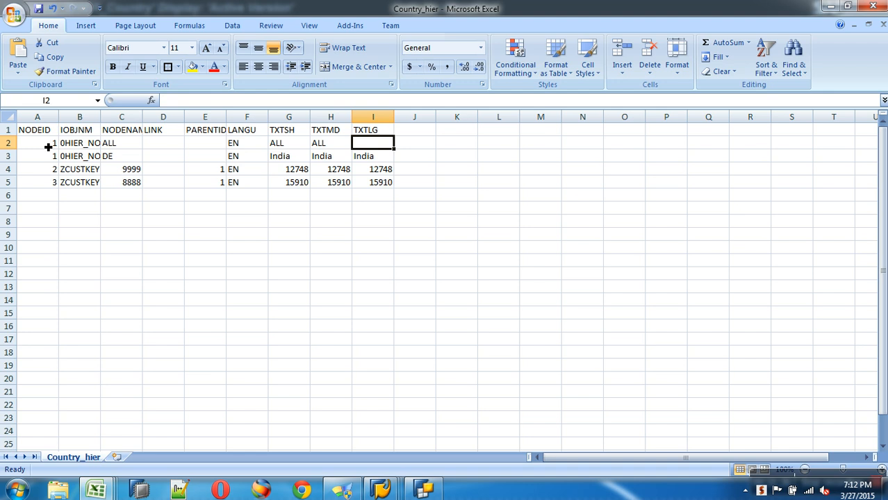
pyautogui.write('ALL')
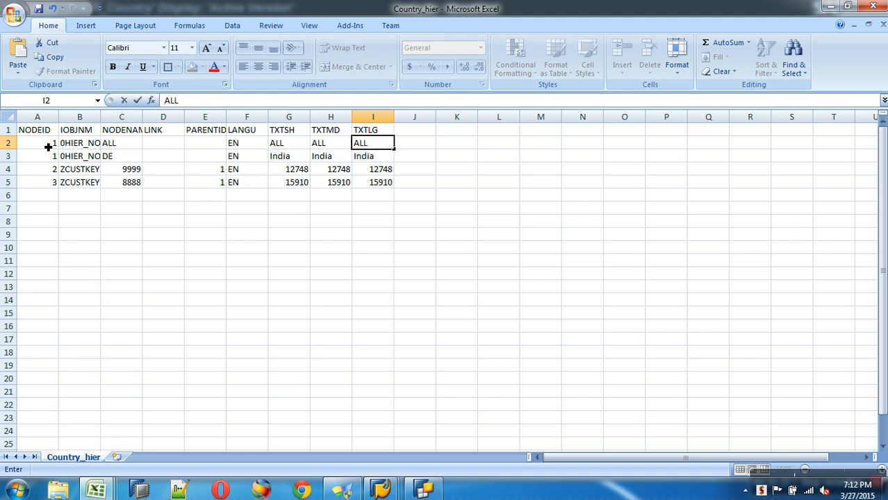
# Step: Give DE parent 1 and node ID 2, and set both customers' parent to 2
pyautogui.click(208, 155)
pyautogui.write('1')
pyautogui.click(52, 159)
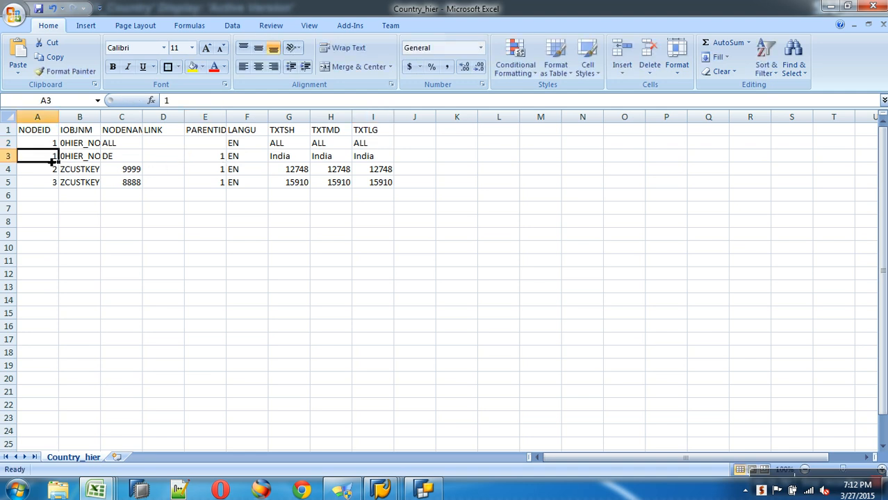
pyautogui.write('2')
pyautogui.click(215, 171)
pyautogui.write('2')
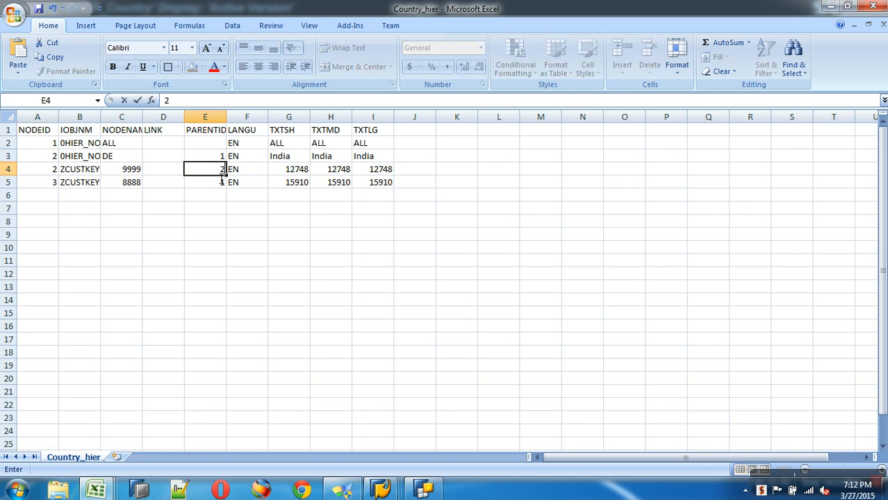
pyautogui.click(221, 184)
pyautogui.write('2')
pyautogui.click(221, 208)
pyautogui.click(200, 160)
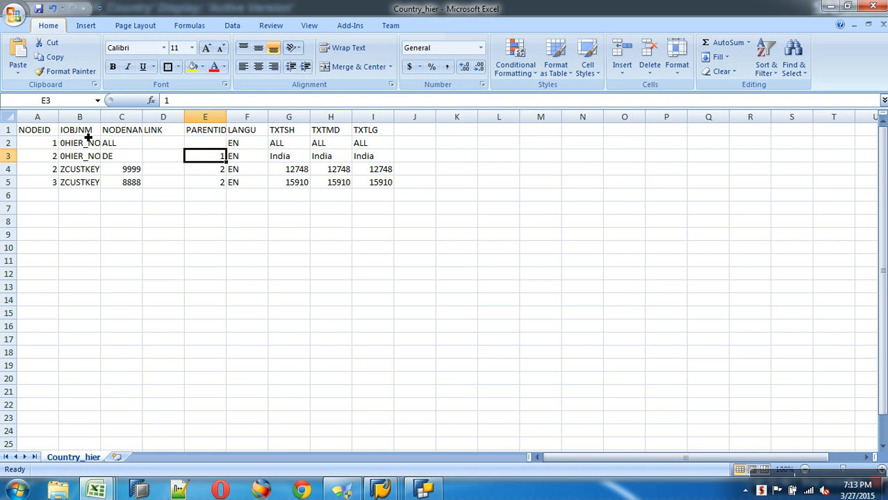
# Step: Widen column B to fit 0HIER_NODE and renumber the last customer node to 4
pyautogui.click(124, 157)
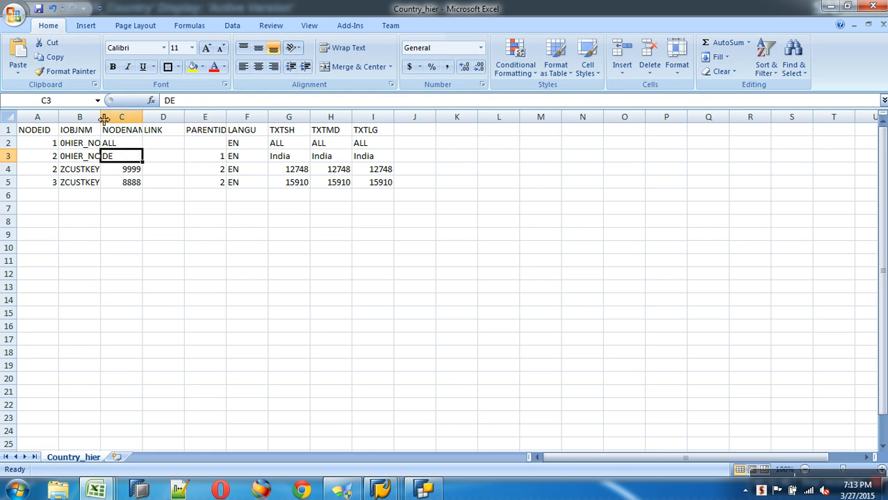
pyautogui.moveTo(101, 118); pyautogui.dragTo(112, 119)
pyautogui.click(54, 169)
pyautogui.press('Down')
pyautogui.write('4')
pyautogui.press('Tab')
# Step: Replace the DE row's India texts with Germany in all three text columns
pyautogui.moveTo(298, 158); pyautogui.dragTo(379, 155)
pyautogui.press('Delete')
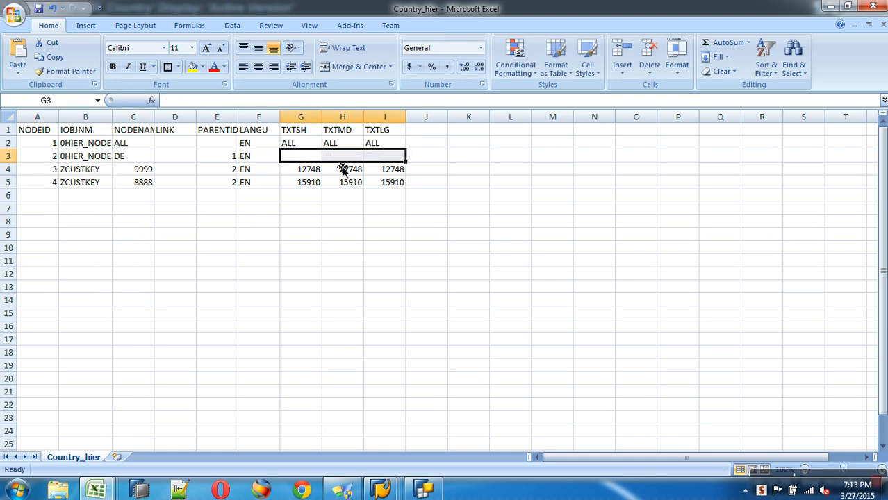
pyautogui.click(301, 160)
pyautogui.write('Germany')
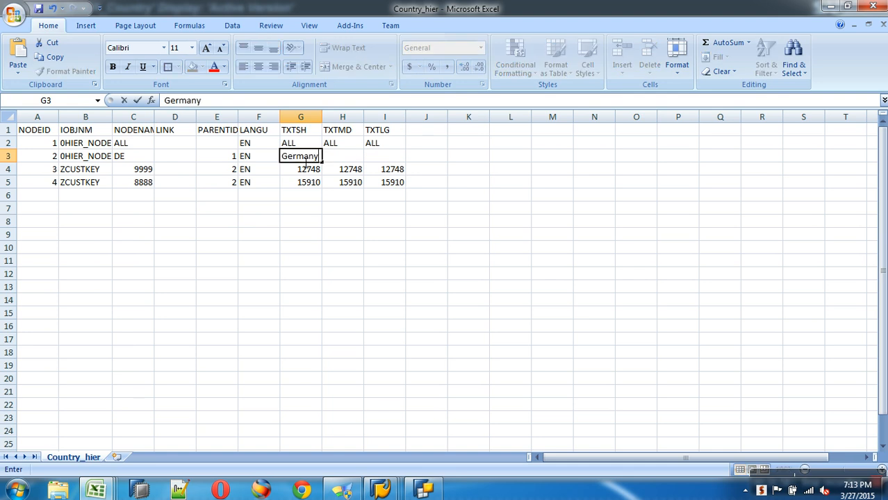
pyautogui.press('Tab')
pyautogui.write('Germany')
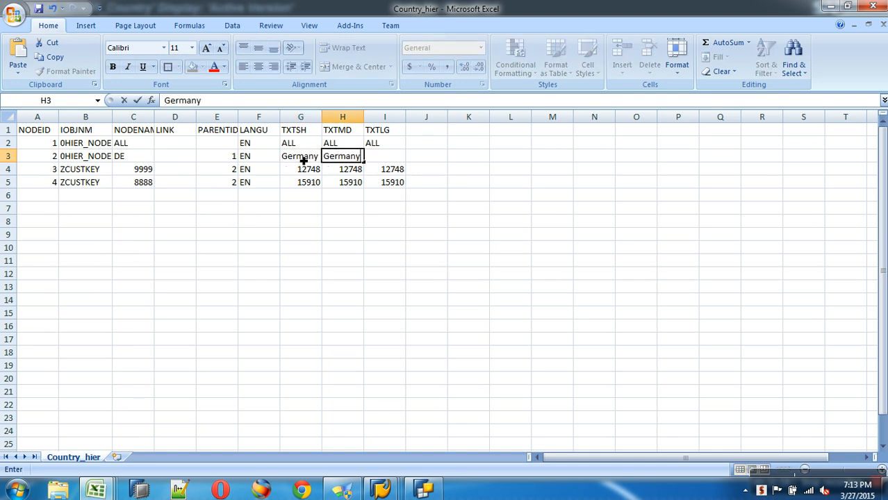
pyautogui.press('Tab')
pyautogui.write('German')
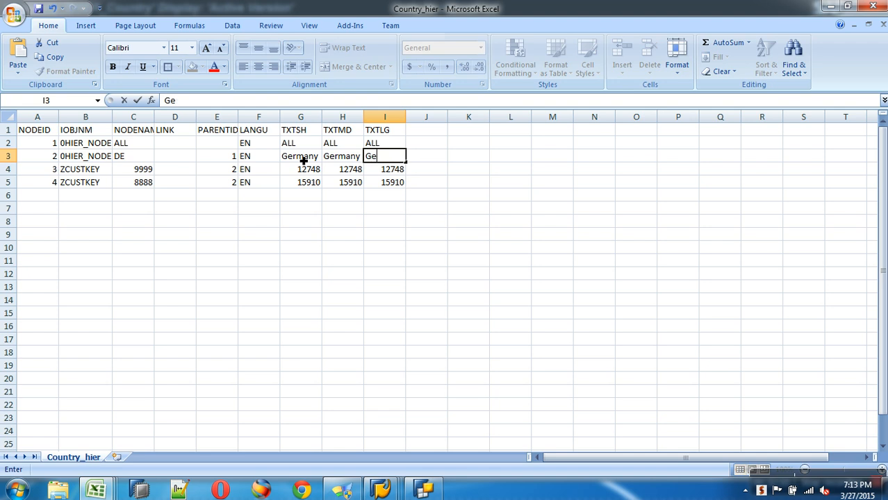
pyautogui.click(336, 206)
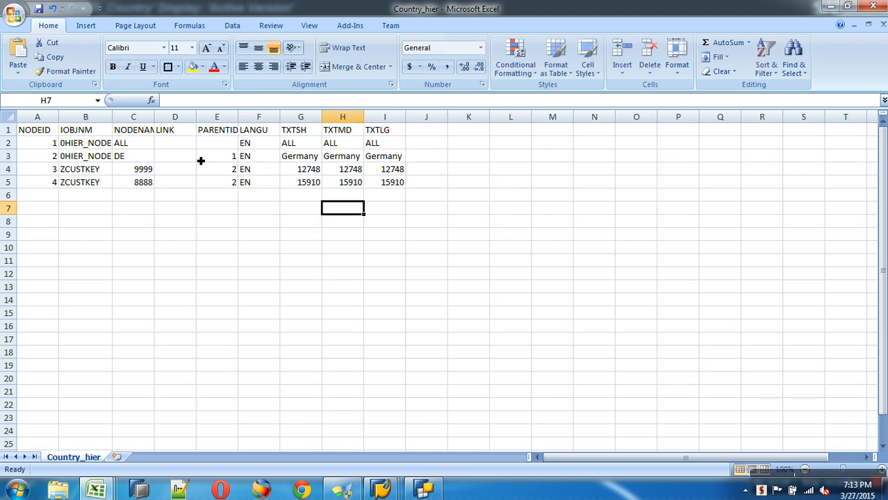
# Step: Open Save As with CSV (Comma delimited) type and begin a new file name 'su'
pyautogui.click(14, 14)
pyautogui.click(45, 130)
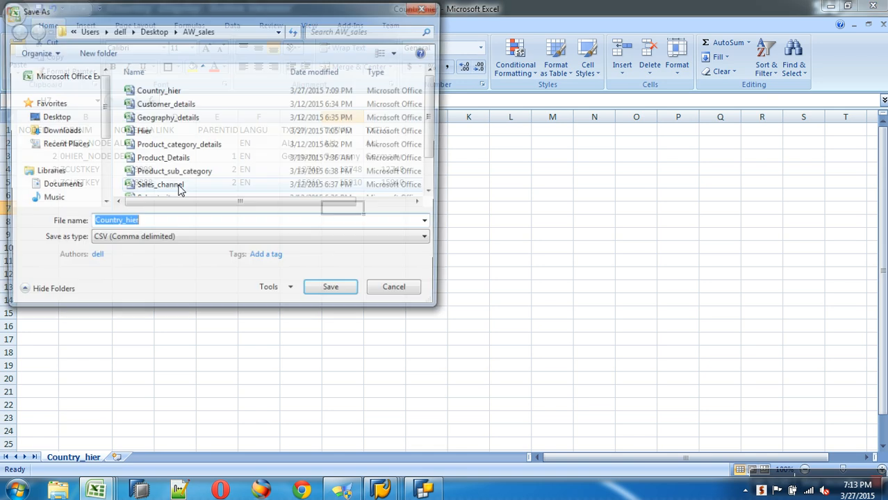
pyautogui.write('subtree')
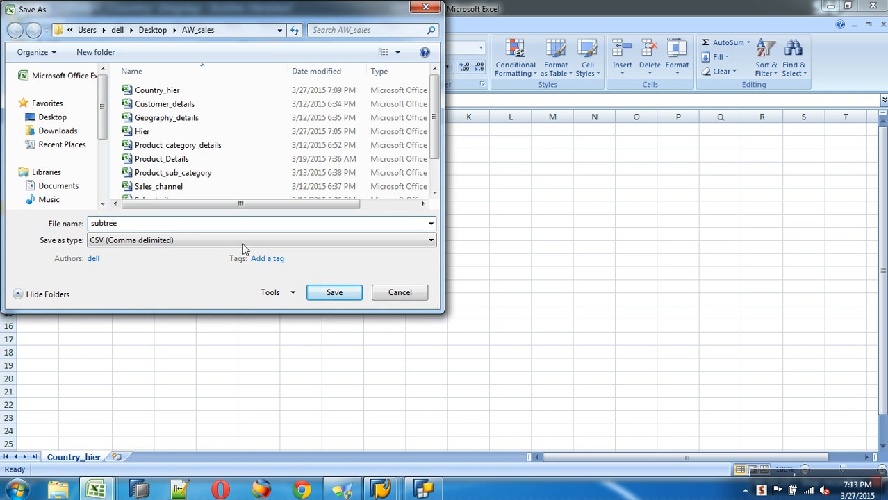
# Step: Save the sheet as subtree.csv in CSV format, then close Excel, keeping the CSV format
pyautogui.click(315, 292)
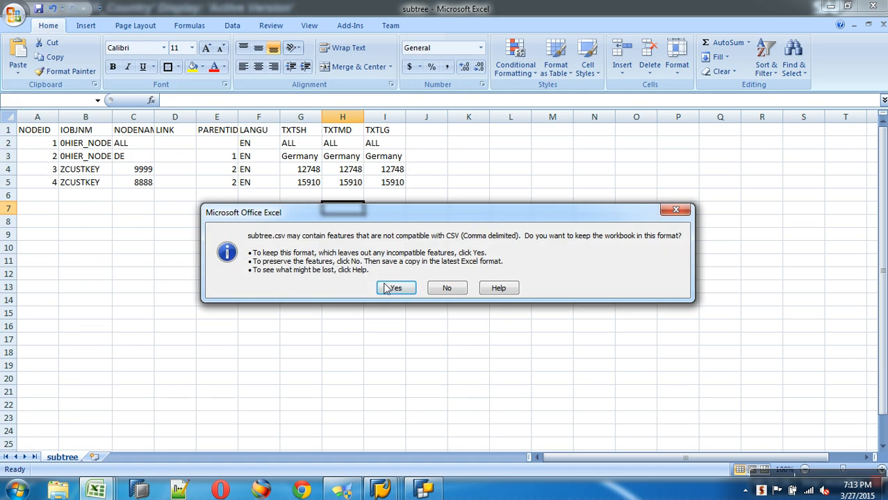
pyautogui.click(389, 287)
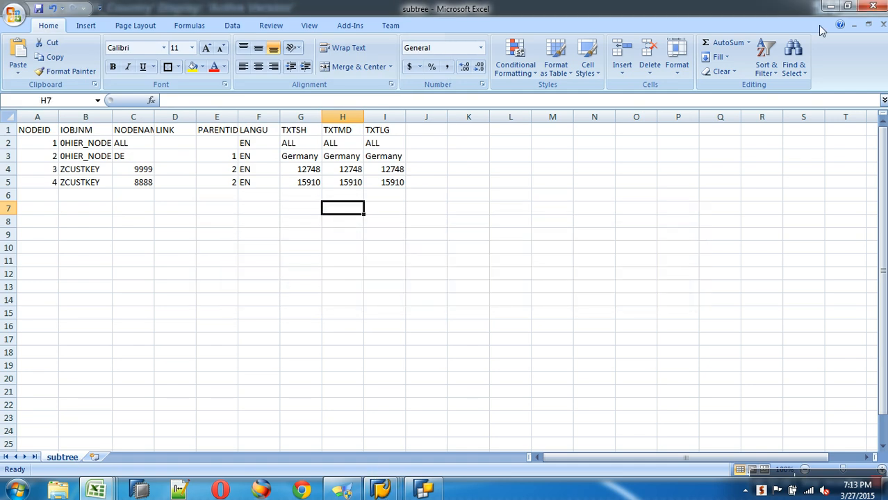
pyautogui.click(883, 24)
pyautogui.click(397, 276)
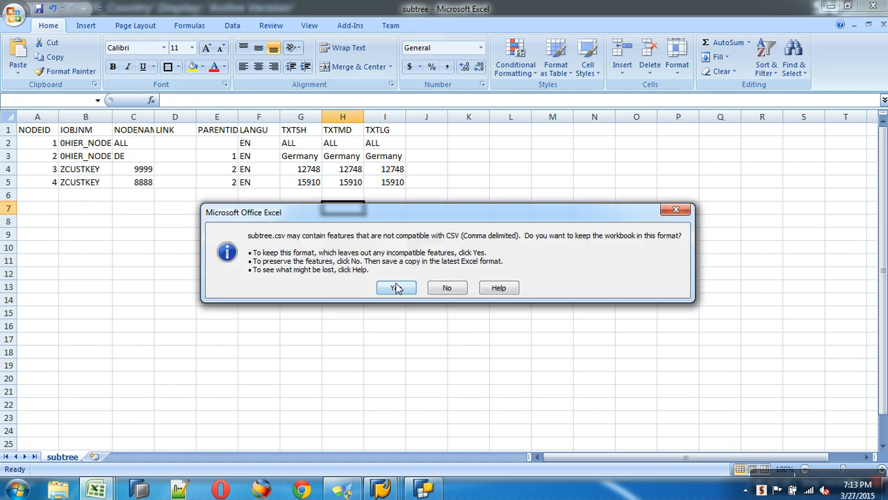
pyautogui.click(396, 287)
# Step: Leave the hierarchy display and open the CustomerKey hierarchy load InfoPackage from Favorites
pyautogui.moveTo(383, 488)
pyautogui.click(290, 436)
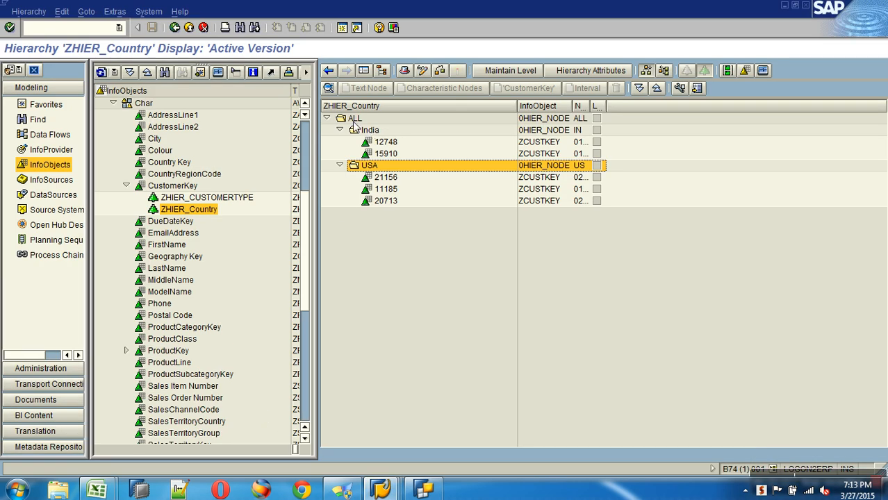
pyautogui.click(189, 28)
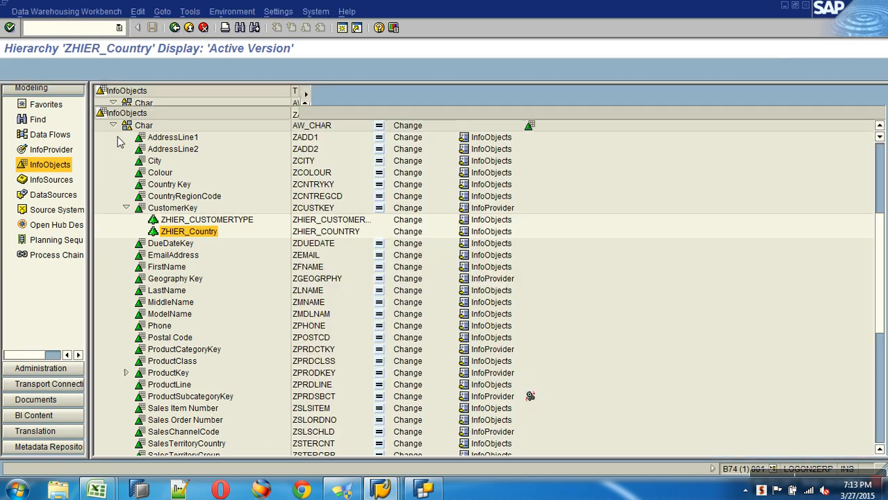
pyautogui.click(59, 126)
pyautogui.click(101, 149)
pyautogui.click(113, 173)
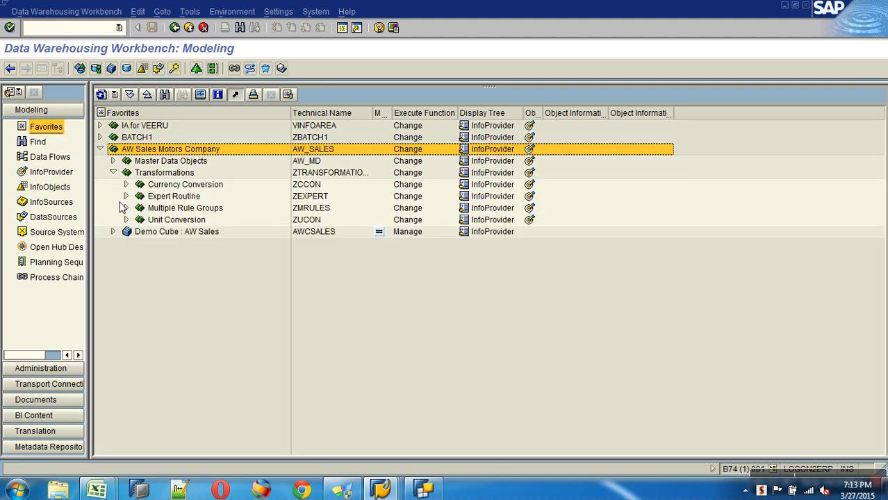
pyautogui.click(112, 162)
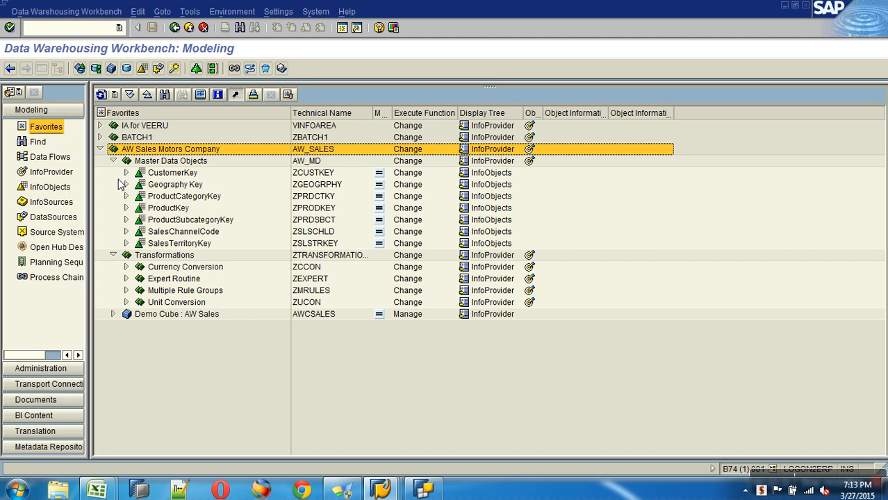
pyautogui.click(126, 173)
pyautogui.click(139, 197)
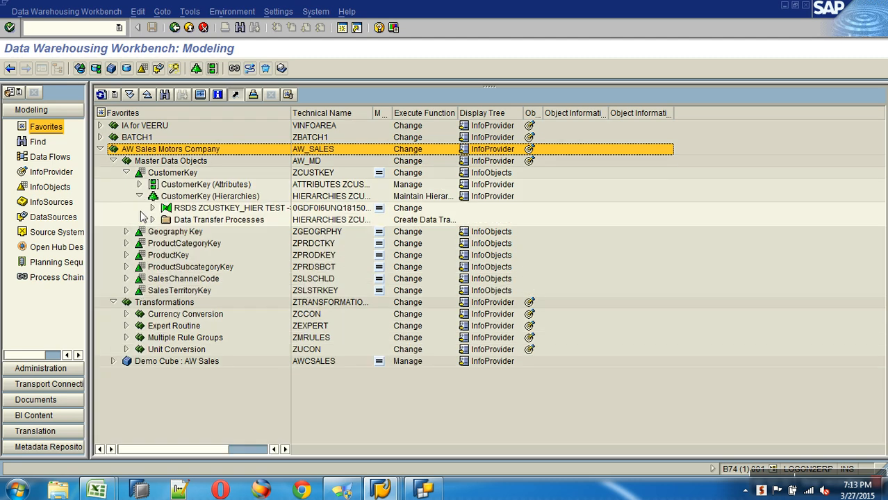
pyautogui.click(152, 208)
pyautogui.click(165, 220)
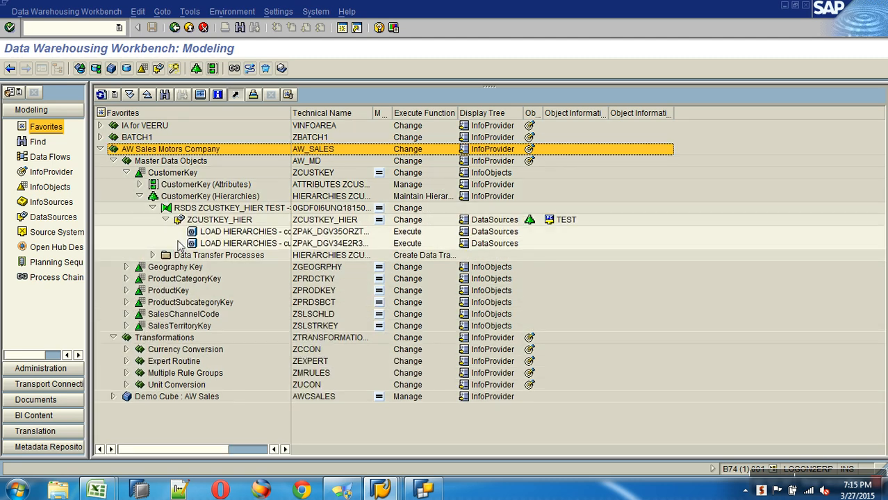
pyautogui.doubleClick(234, 234)
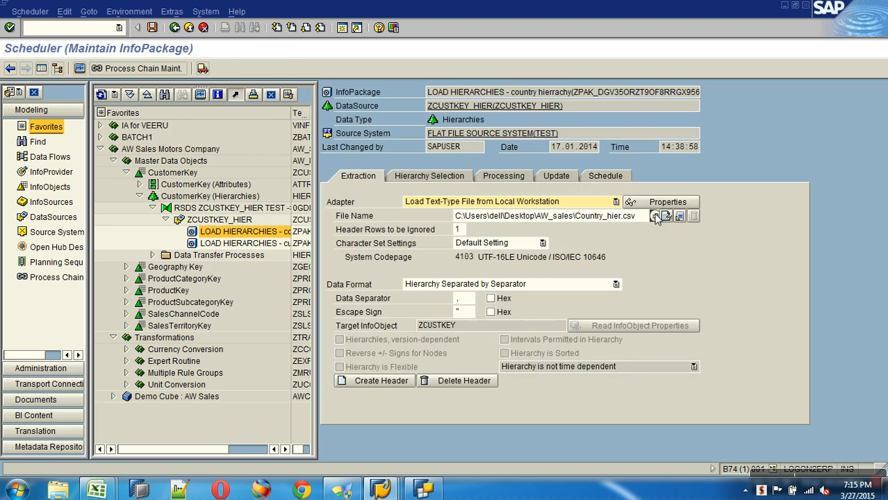
# Step: Set the InfoPackage source file to subtree.csv from the AW_sales folder
pyautogui.click(655, 216)
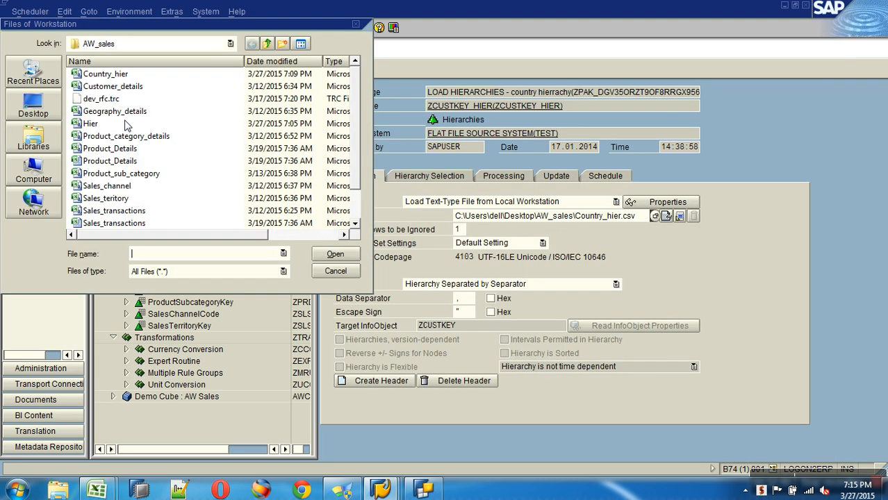
pyautogui.click(118, 165)
pyautogui.press('Down')
pyautogui.press('Down')
pyautogui.press('Down')
pyautogui.press('Down')
pyautogui.press('Down')
pyautogui.press('Down')
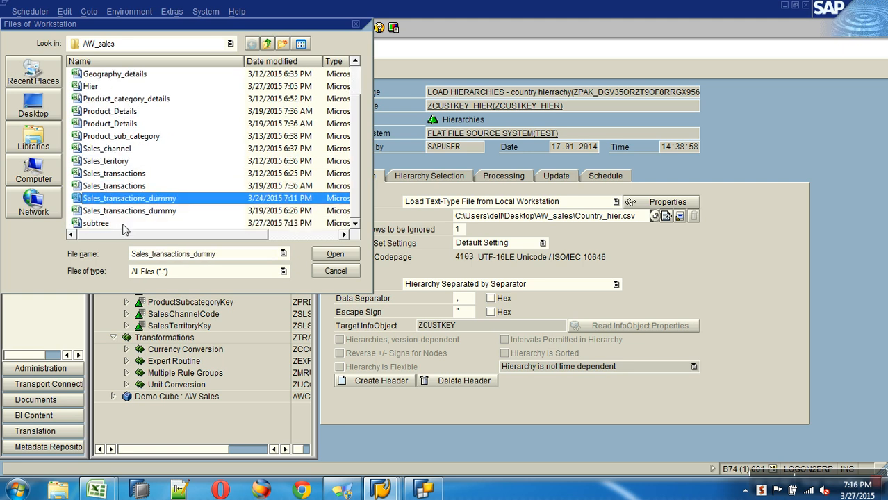
pyautogui.doubleClick(102, 226)
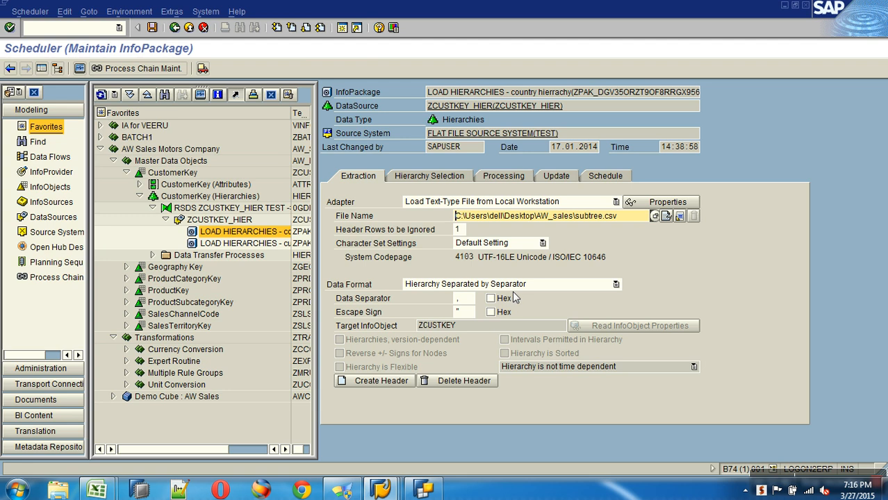
# Step: Review the hierarchy selection and update settings, then start the load immediately
pyautogui.click(436, 177)
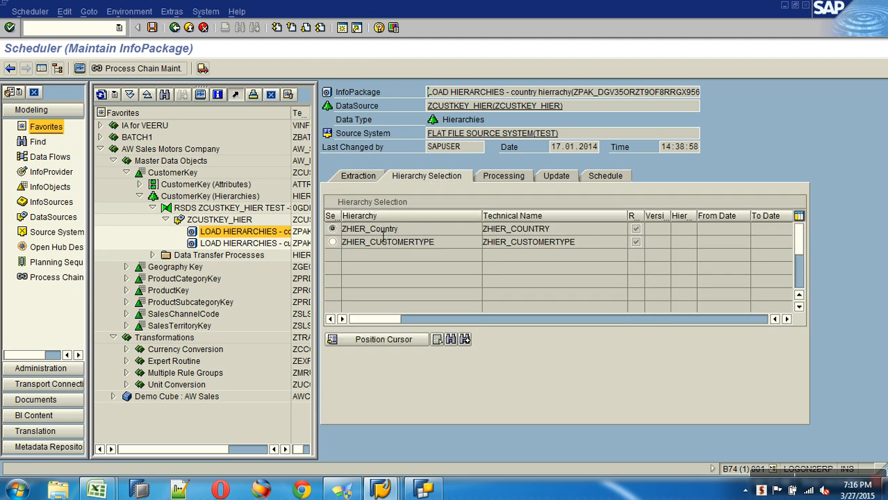
pyautogui.click(502, 176)
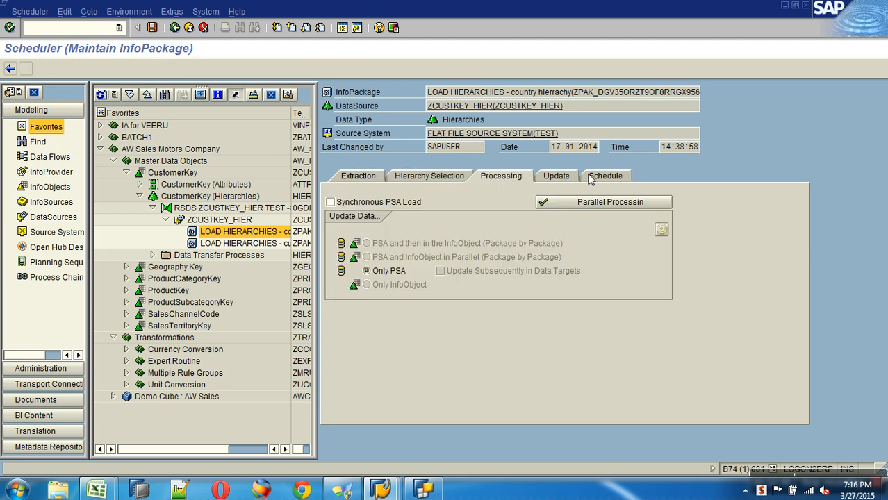
pyautogui.click(602, 176)
pyautogui.click(556, 176)
pyautogui.click(602, 176)
pyautogui.click(381, 298)
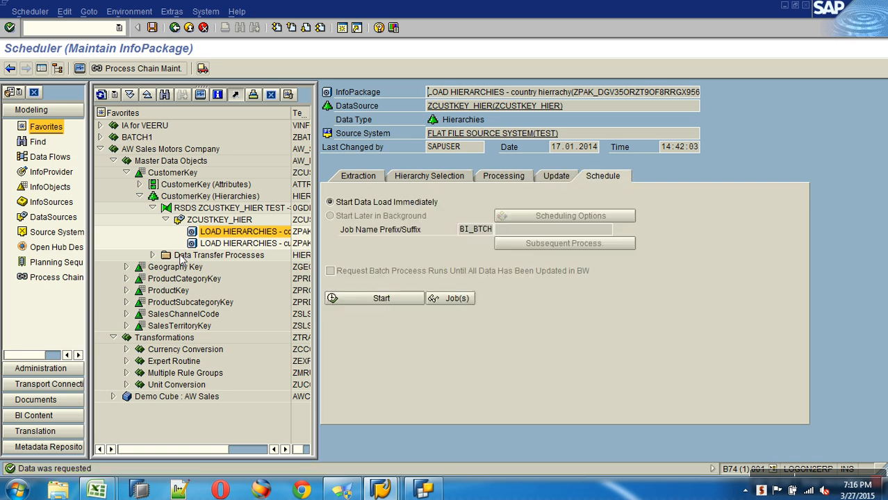
pyautogui.click(153, 255)
# Step: Change the ZCUSTKEY_HIER data transfer process to Update Subtree and activate it
pyautogui.doubleClick(229, 267)
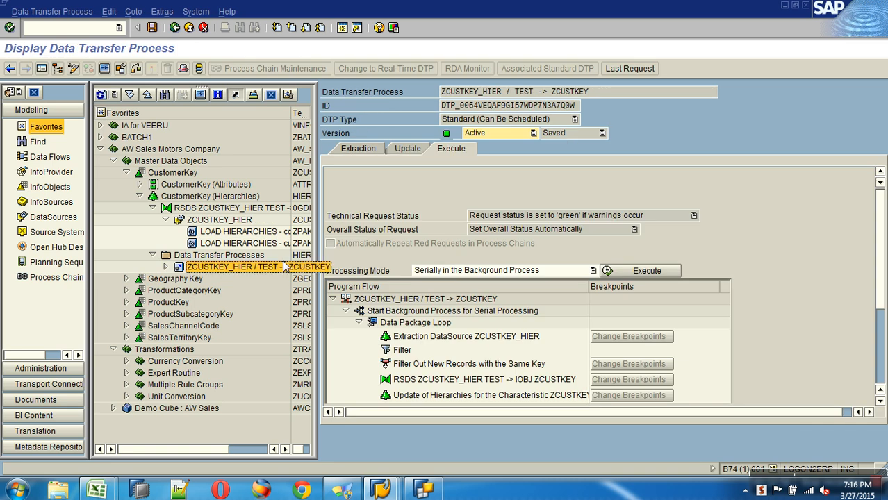
pyautogui.click(73, 68)
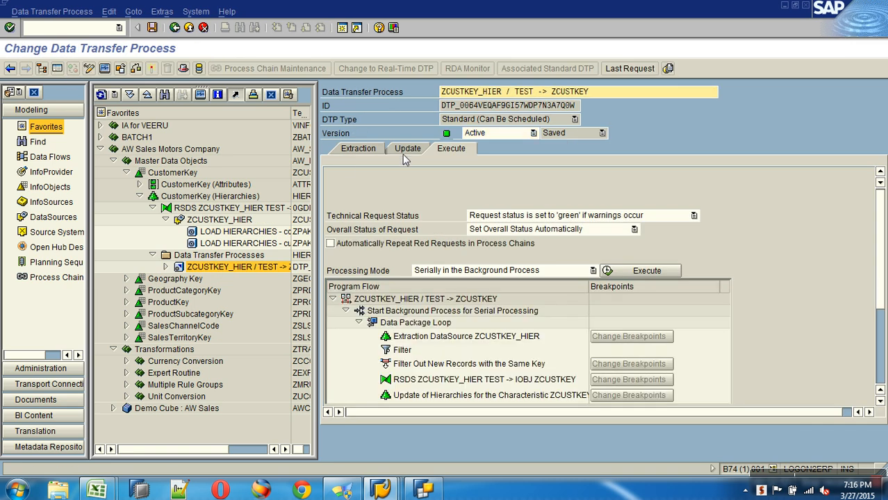
pyautogui.click(405, 149)
pyautogui.moveTo(880, 200); pyautogui.dragTo(880, 224)
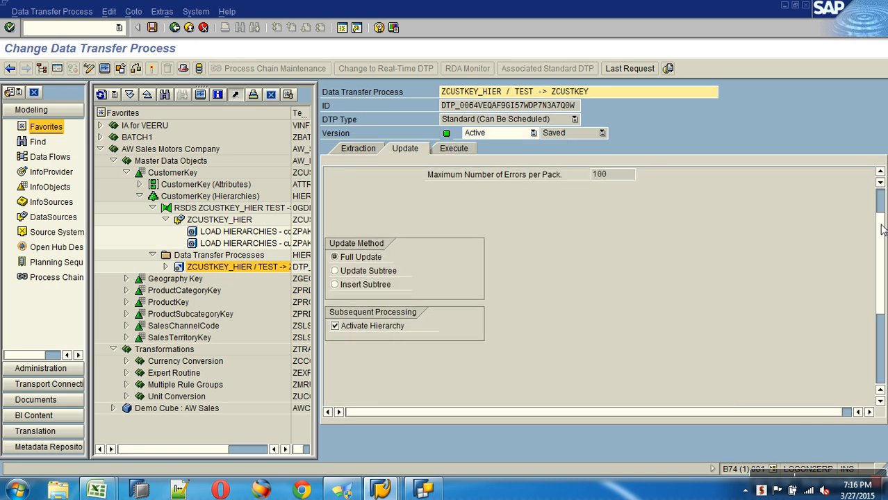
pyautogui.click(356, 273)
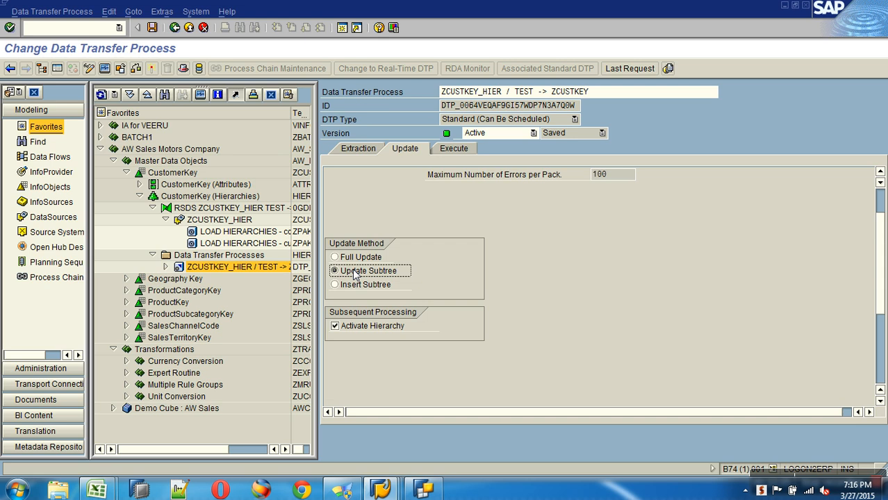
pyautogui.click(151, 70)
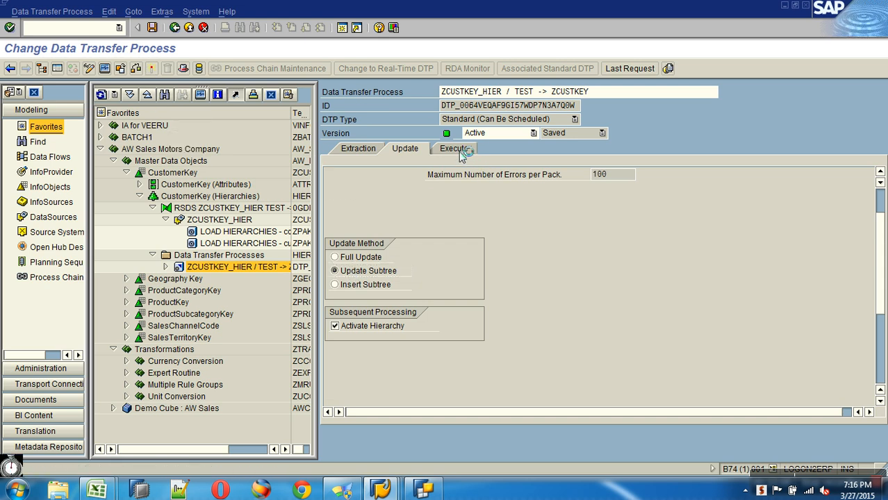
# Step: Execute the data transfer process, view its request monitor, and return to modeling
pyautogui.click(460, 150)
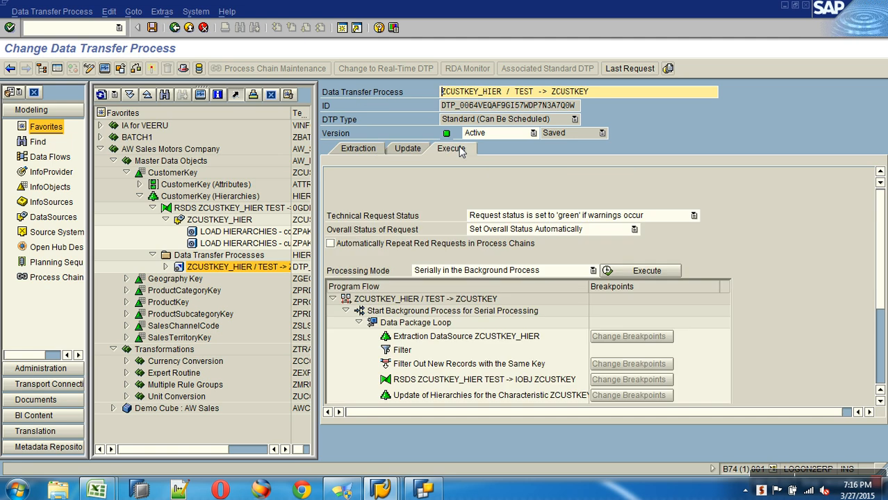
pyautogui.click(635, 270)
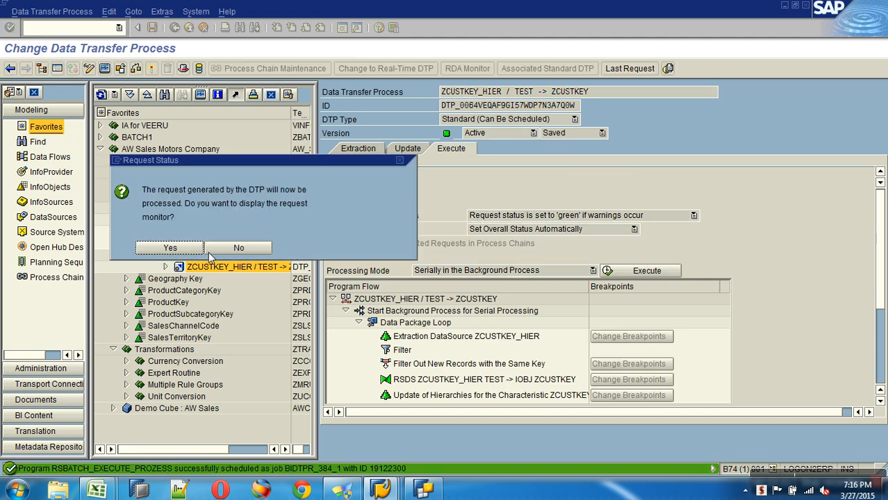
pyautogui.click(170, 248)
pyautogui.click(191, 27)
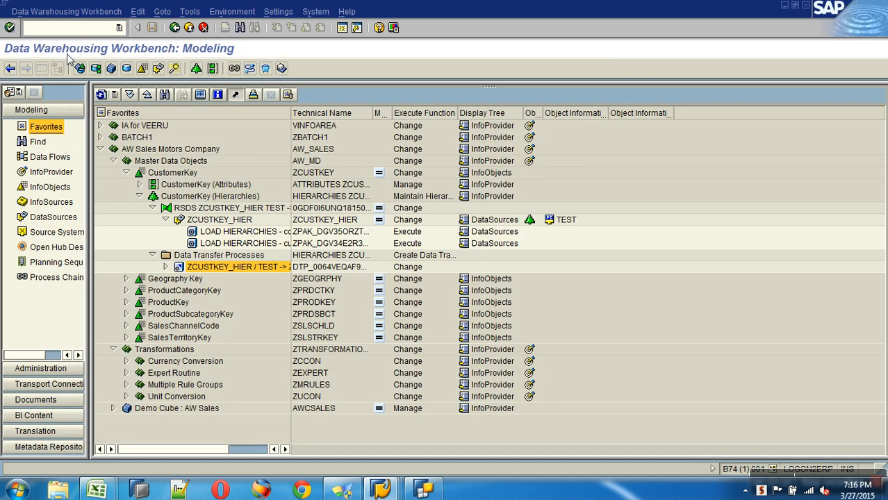
# Step: Reload /nrsa1, find zcustkey in InfoObjects, and display ZHIER_Country with Germany expanded
pyautogui.write('/nrsa1')
pyautogui.press('Return')
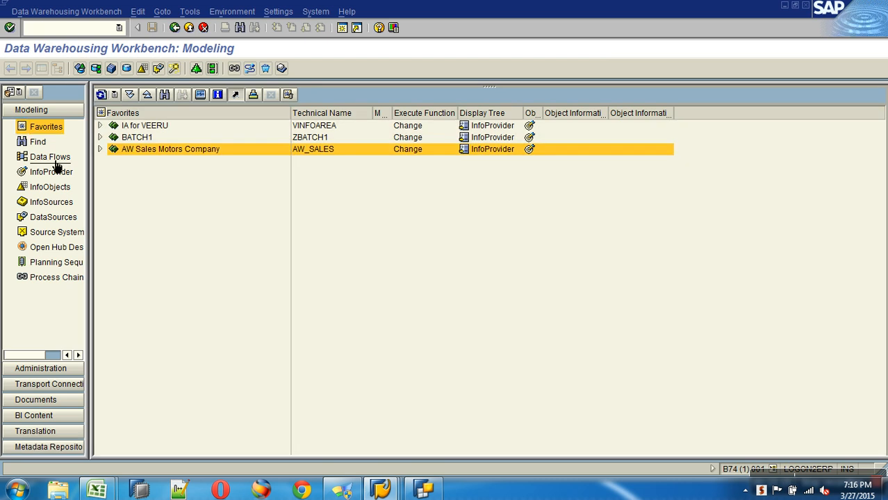
pyautogui.click(53, 174)
pyautogui.click(50, 187)
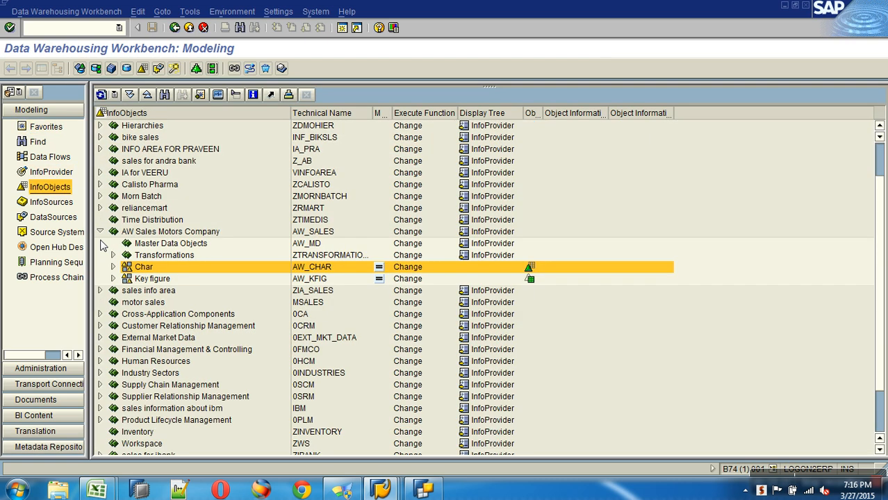
pyautogui.hotkey('ctrl', 'f')
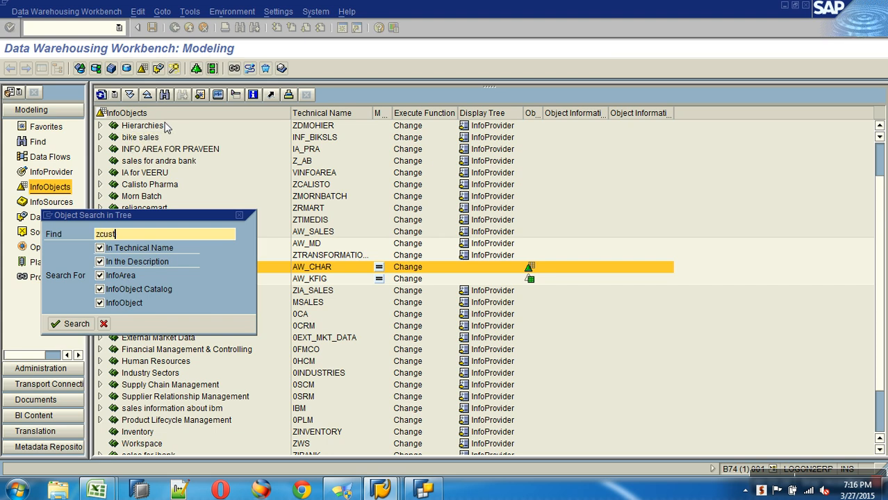
pyautogui.write('zcustkey')
pyautogui.press('Return')
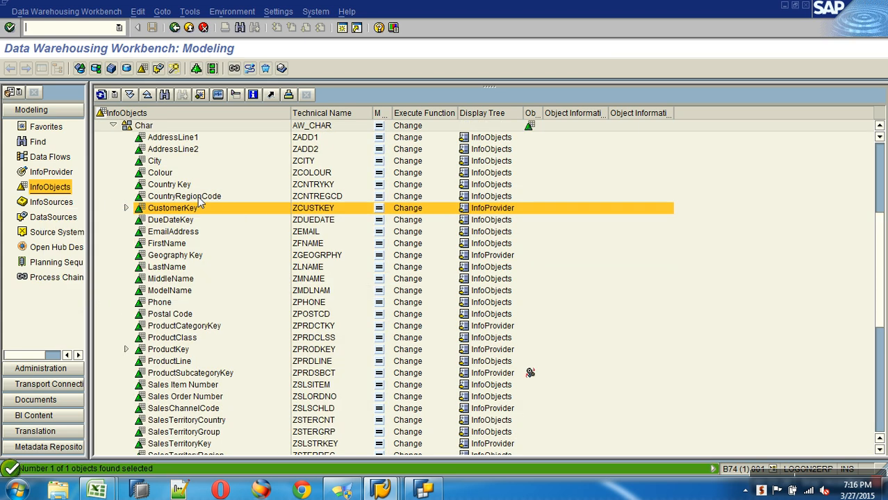
pyautogui.click(125, 208)
pyautogui.click(187, 231)
pyautogui.rightClick(188, 233)
pyautogui.click(214, 243)
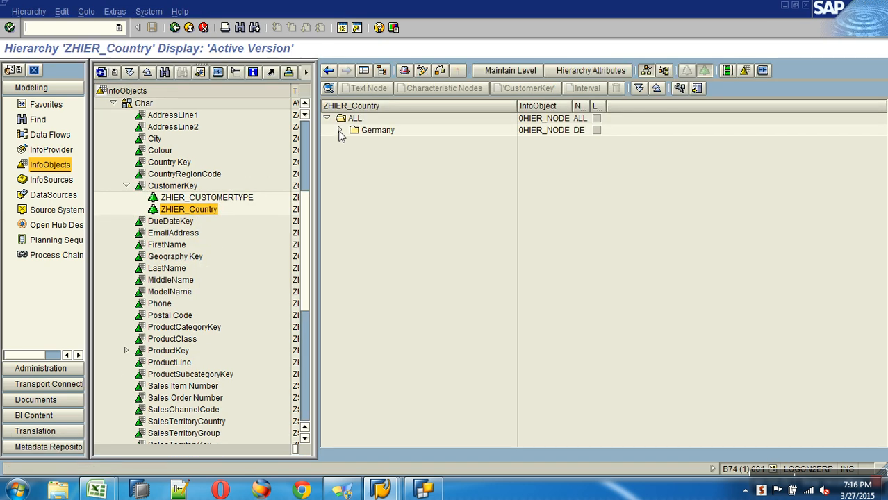
pyautogui.click(340, 130)
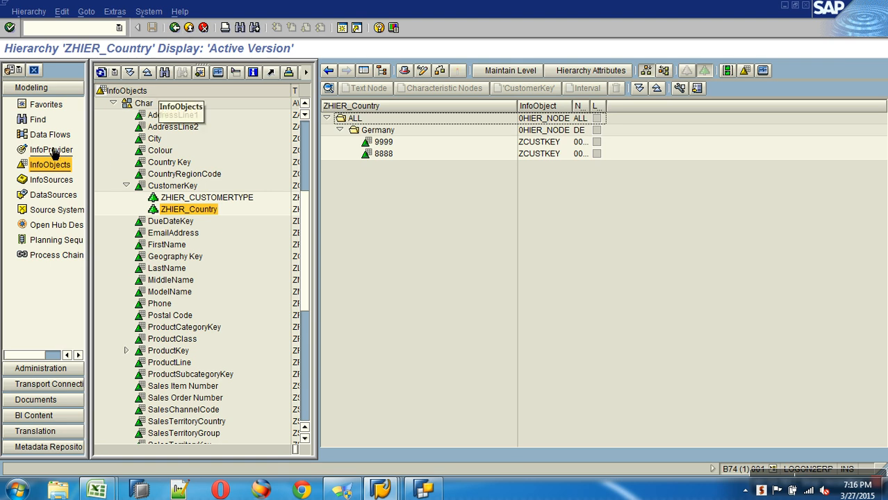
# Step: Expand Favorites down to ZCUSTKEY_HIER's hierarchy load InfoPackages
pyautogui.click(46, 104)
pyautogui.click(189, 27)
pyautogui.click(99, 149)
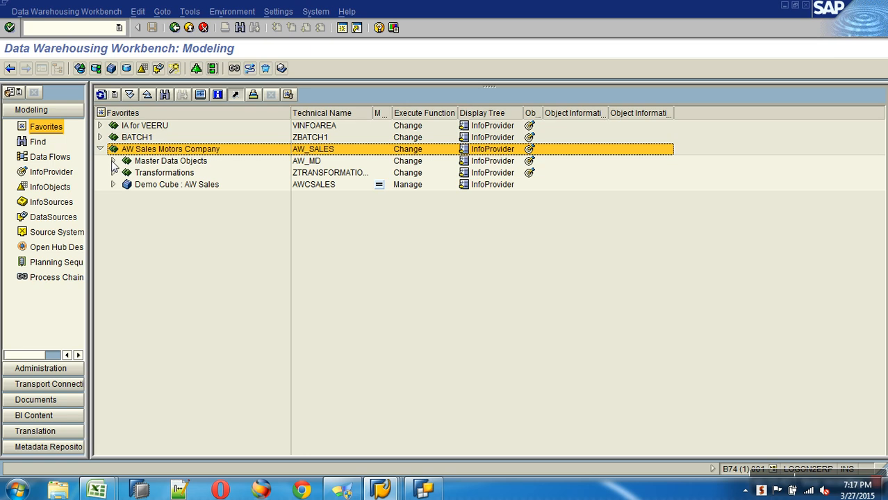
pyautogui.click(113, 160)
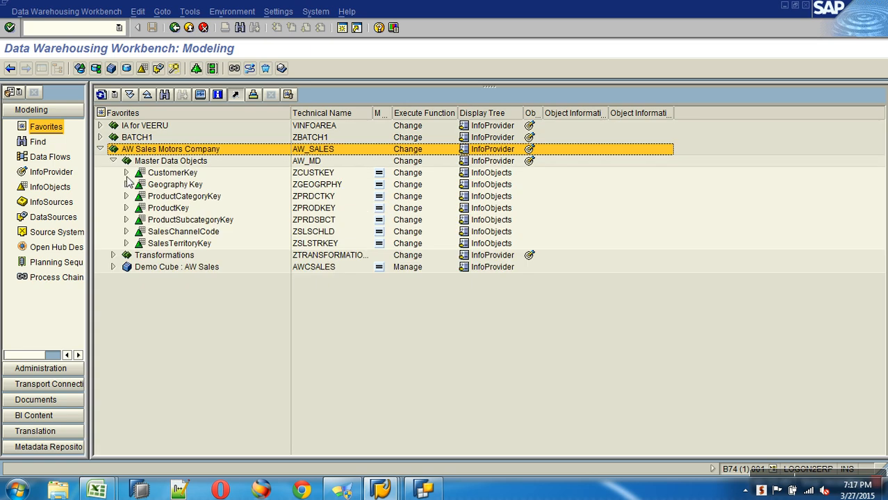
pyautogui.click(126, 173)
pyautogui.click(139, 196)
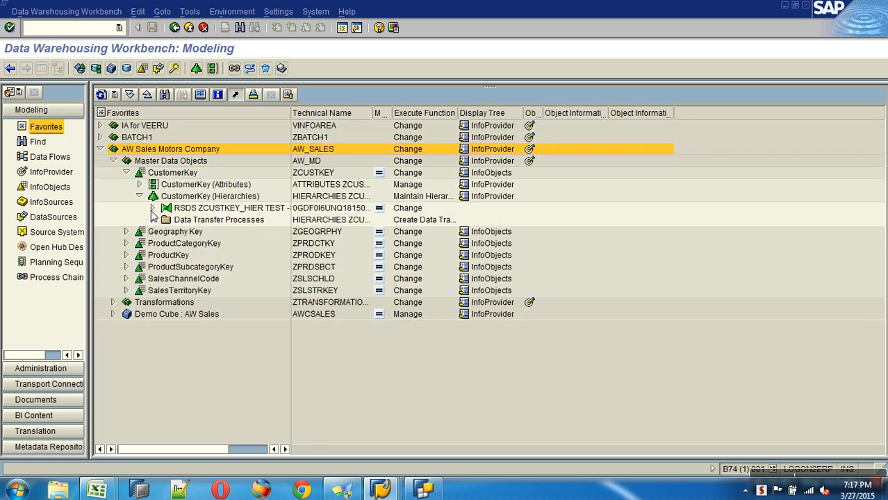
pyautogui.click(153, 208)
pyautogui.click(166, 220)
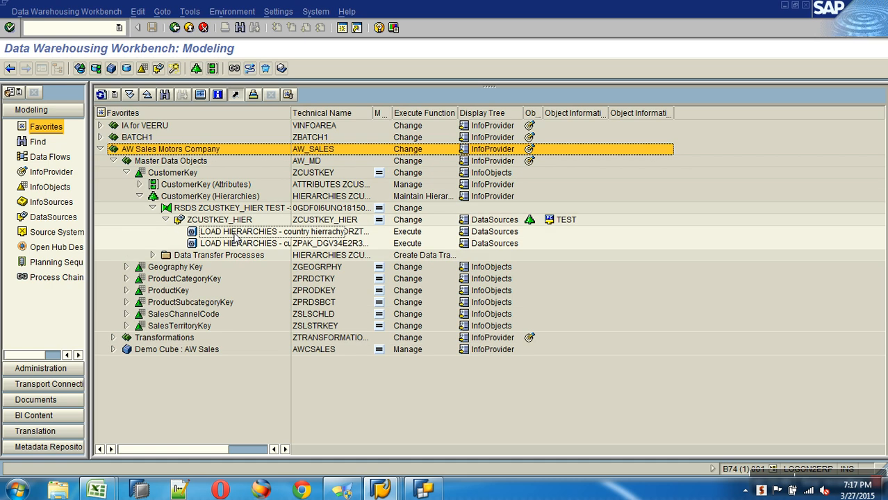
# Step: Point the LOAD HIERARCHIES InfoPackage at Country_hier.csv and review its hierarchy and schedule settings
pyautogui.doubleClick(236, 235)
pyautogui.click(366, 174)
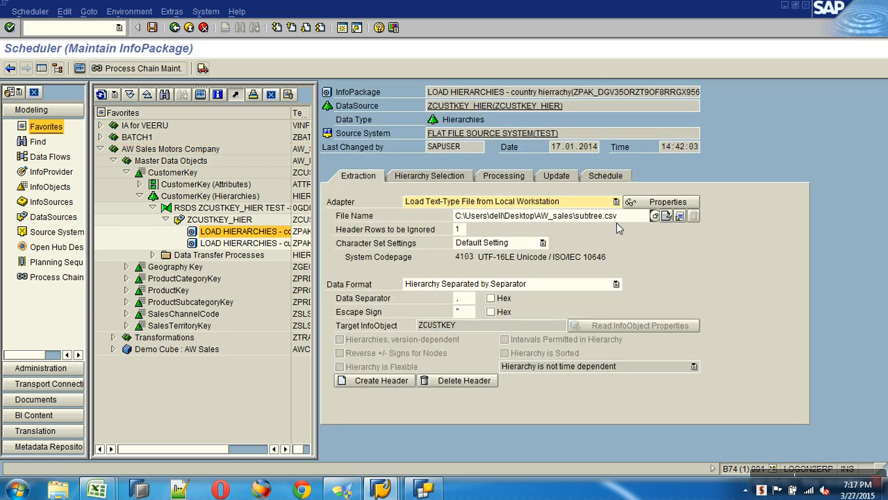
pyautogui.click(654, 216)
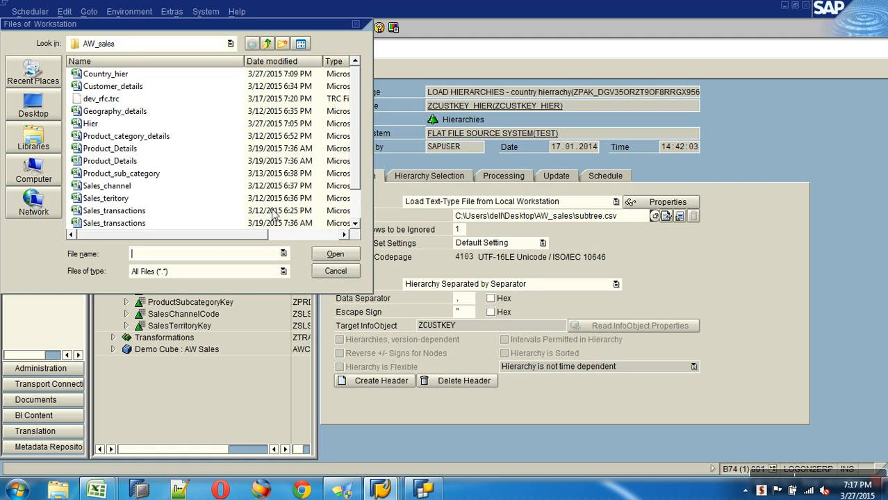
pyautogui.scroll(-1, 358, 210)
pyautogui.scroll(1, 358, 187)
pyautogui.doubleClick(106, 74)
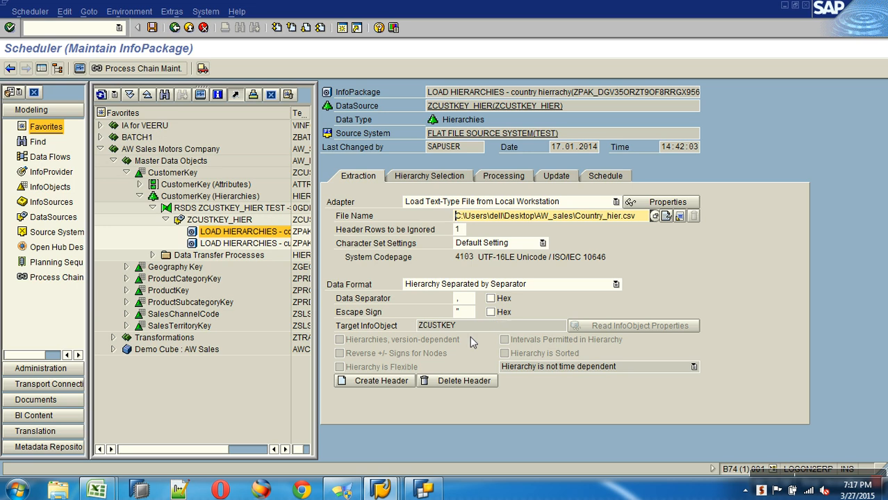
pyautogui.click(451, 181)
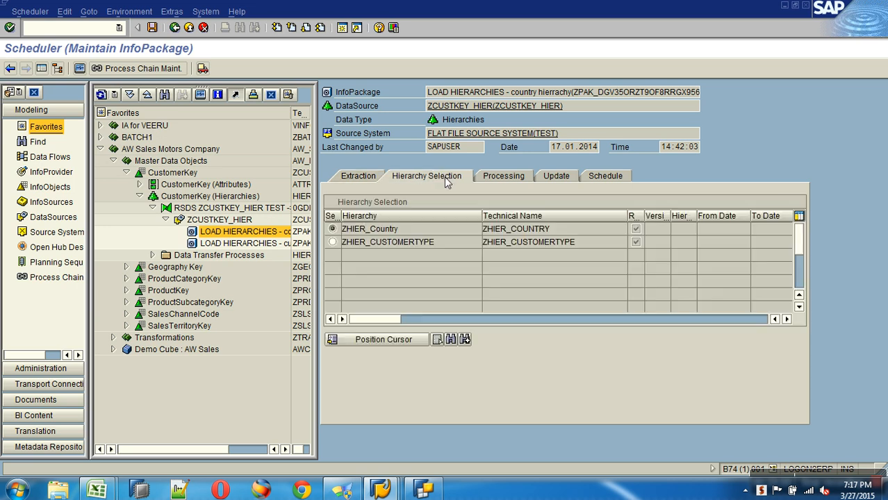
pyautogui.click(602, 179)
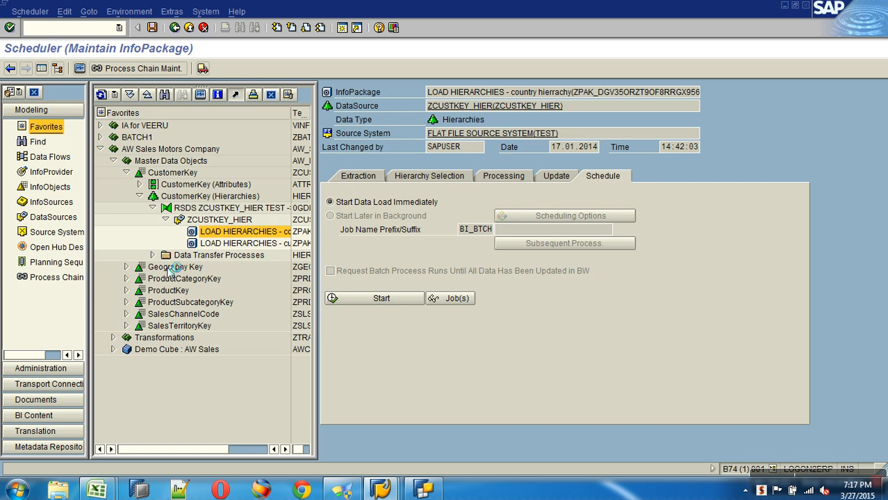
# Step: Switch the ZCUSTKEY_HIER data transfer process to Full Update and activate it
pyautogui.click(152, 255)
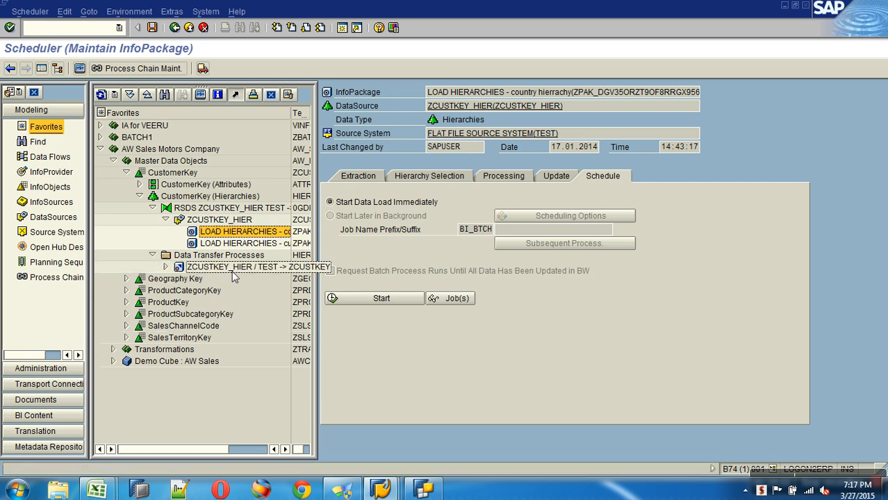
pyautogui.doubleClick(238, 268)
pyautogui.click(409, 149)
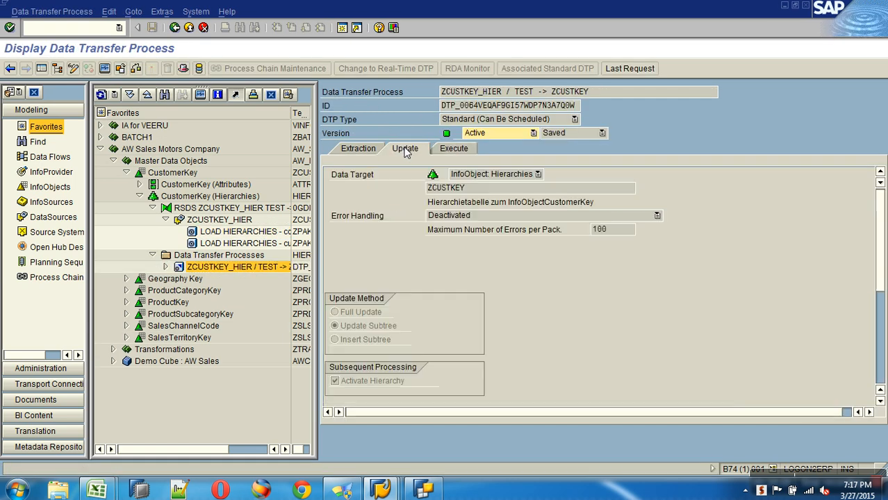
pyautogui.click(73, 69)
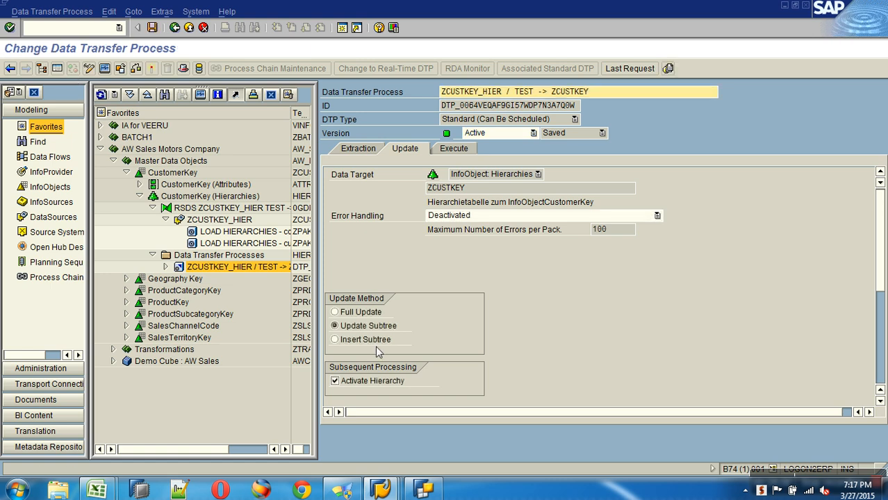
pyautogui.click(366, 315)
pyautogui.click(149, 68)
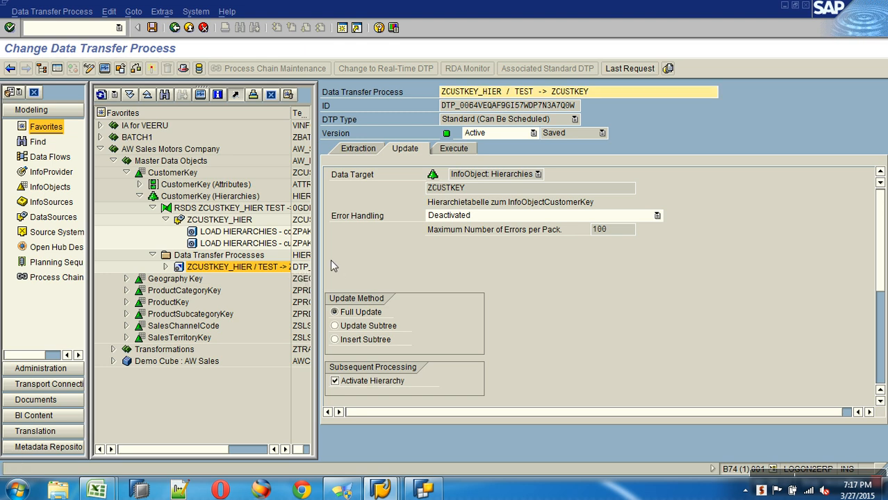
# Step: Execute the data transfer, confirm request 386 loaded 18 records green, and return to modeling
pyautogui.click(459, 150)
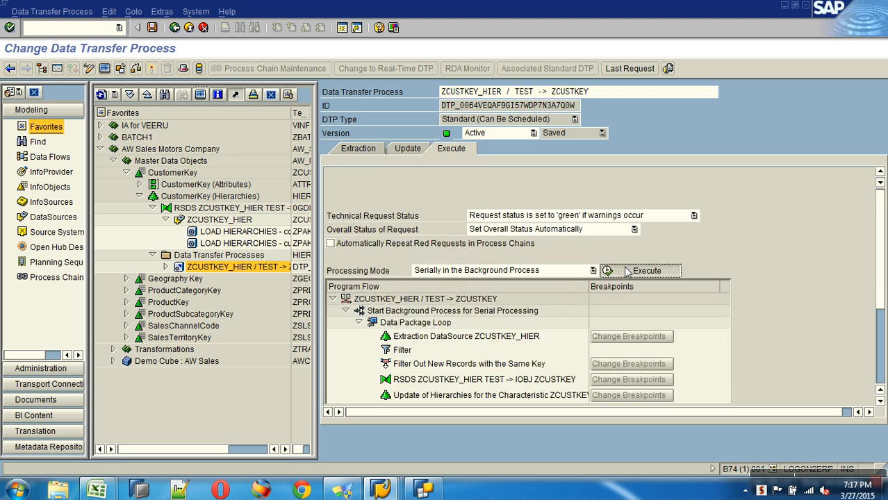
pyautogui.click(627, 272)
pyautogui.click(170, 246)
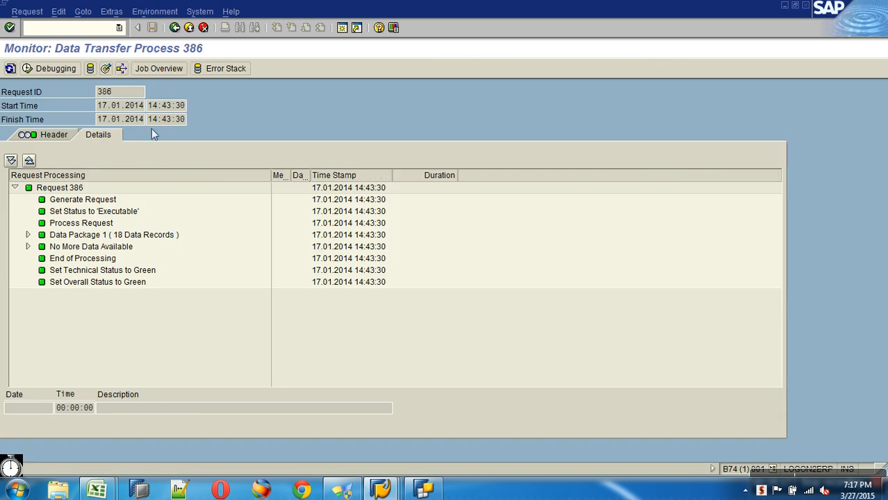
pyautogui.click(178, 28)
pyautogui.click(178, 28)
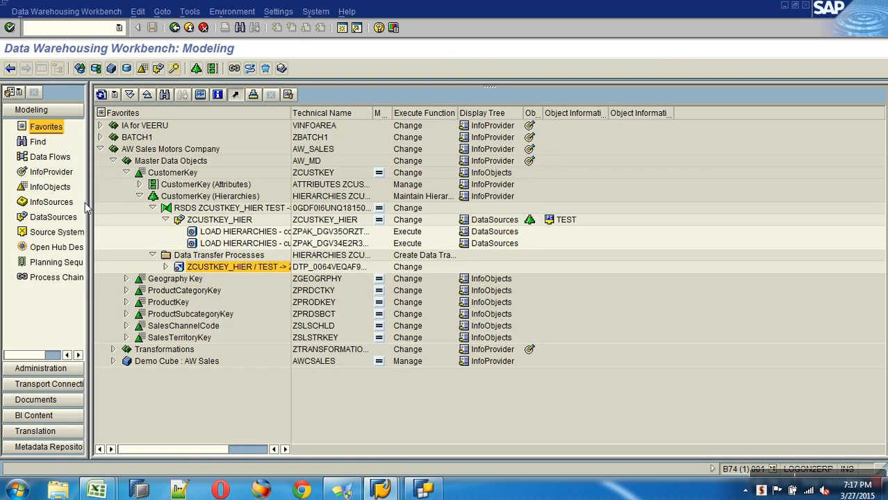
# Step: Set the hierarchy InfoPackage source back to subtree.csv and start the load immediately
pyautogui.doubleClick(239, 232)
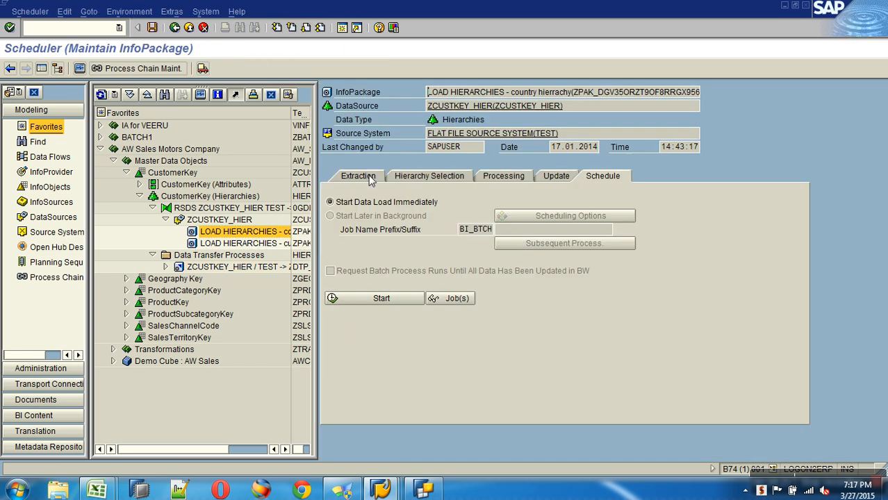
pyautogui.click(370, 179)
pyautogui.click(640, 220)
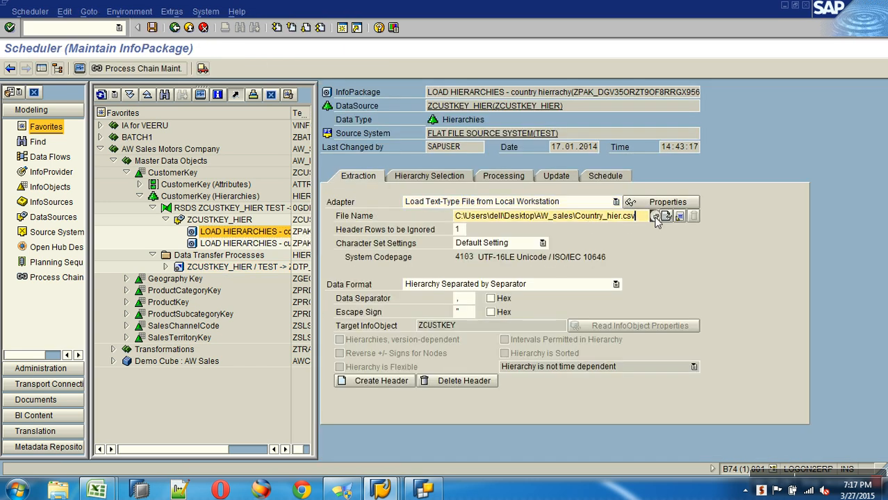
pyautogui.click(654, 217)
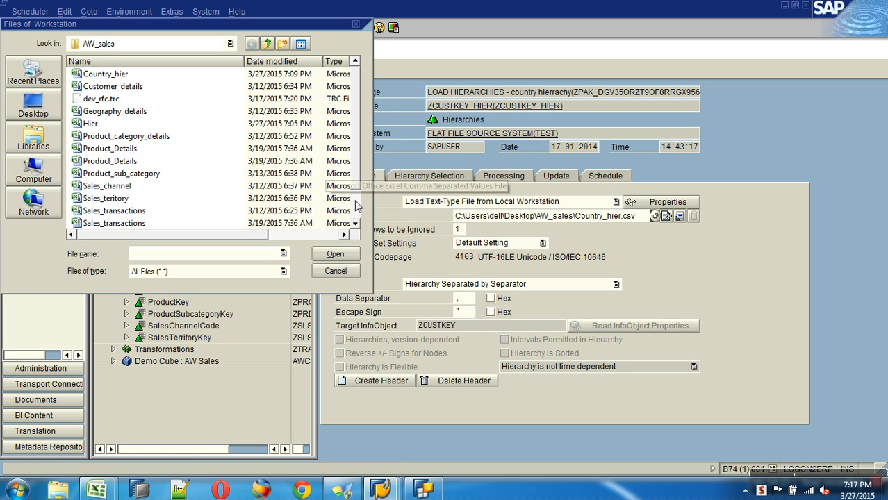
pyautogui.scroll(-1, 355, 204)
pyautogui.doubleClick(123, 223)
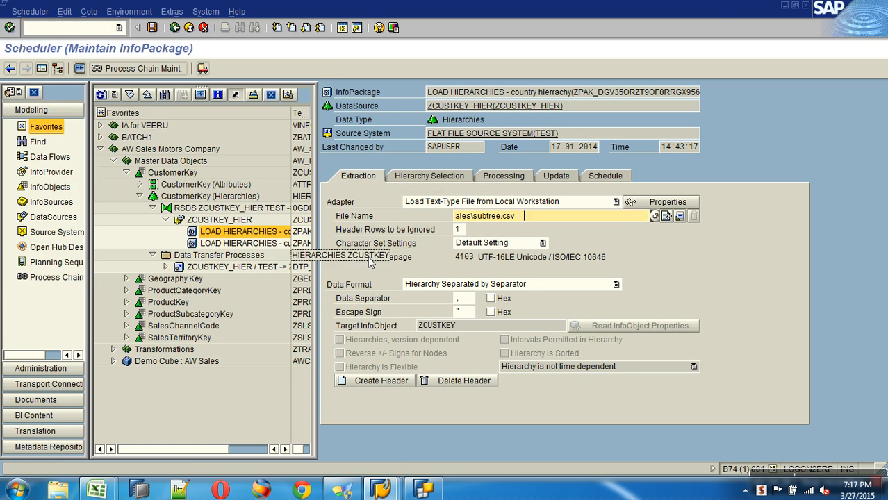
pyautogui.click(428, 176)
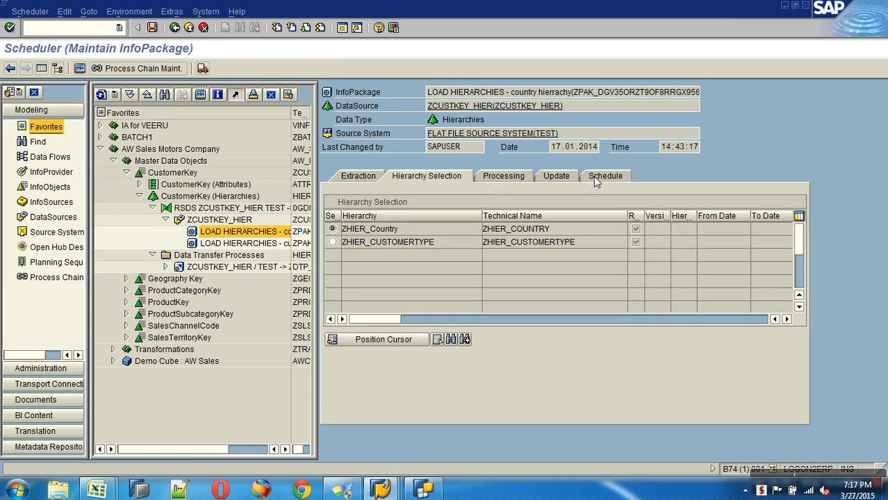
pyautogui.click(594, 177)
pyautogui.click(378, 298)
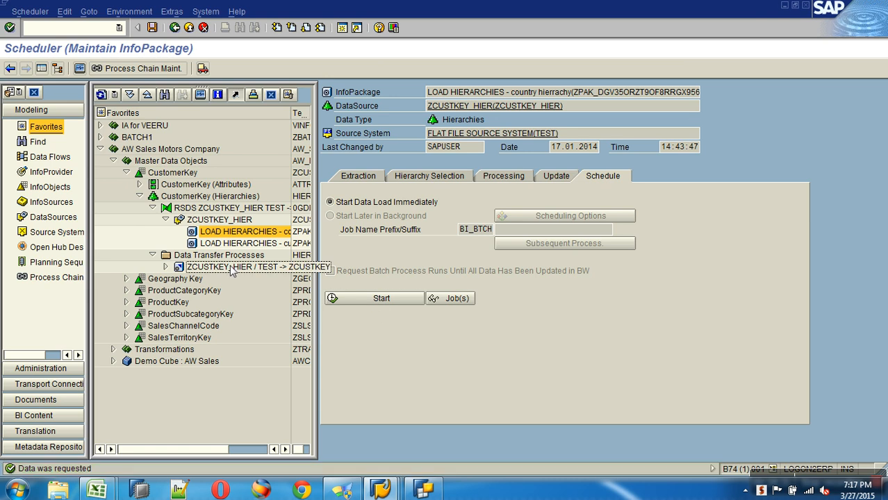
# Step: Change the data transfer process update method to Insert Subtree and activate it
pyautogui.doubleClick(233, 266)
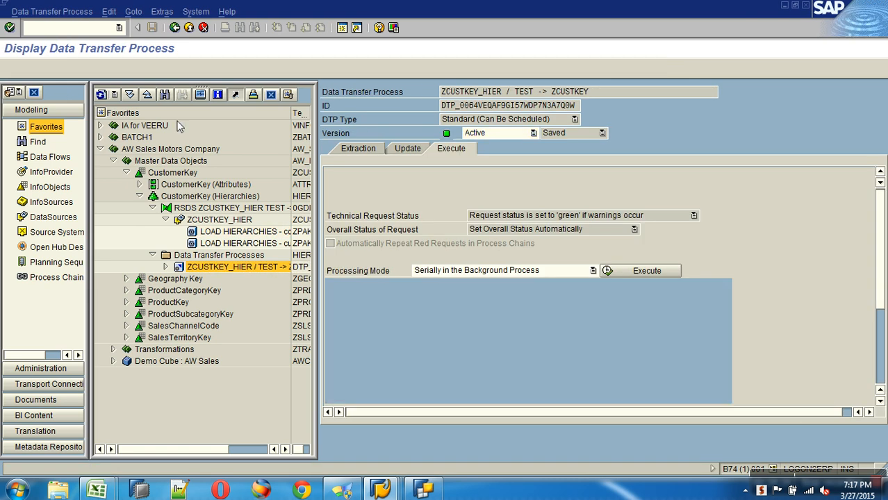
pyautogui.click(72, 69)
pyautogui.click(417, 150)
pyautogui.click(367, 340)
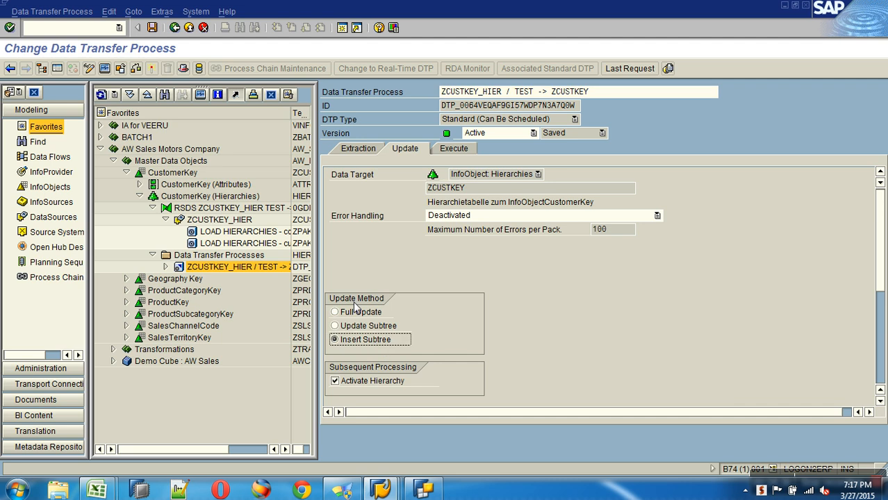
pyautogui.click(152, 70)
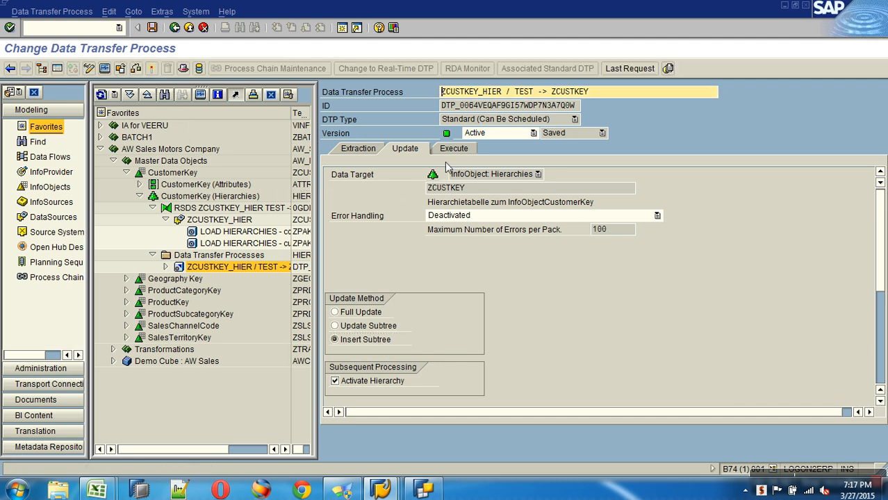
# Step: Execute the transfer, check request 388's 10 green records, and leave the monitor
pyautogui.click(455, 149)
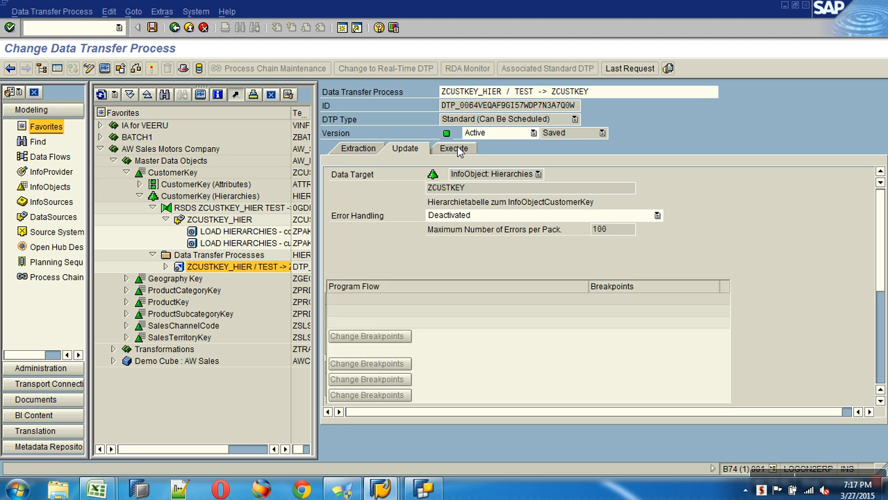
pyautogui.click(644, 270)
pyautogui.click(174, 249)
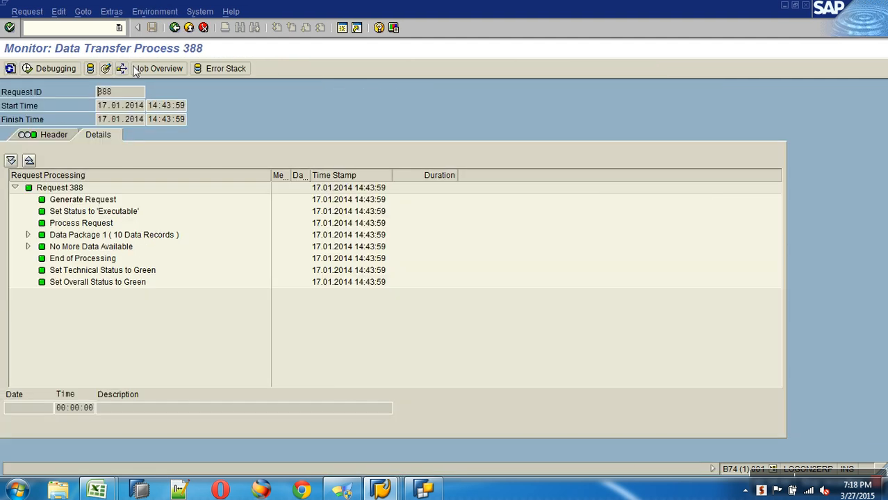
pyautogui.click(189, 27)
# Step: Refresh the InfoObjects tree, display ZHIER_Country, and expand its USA, India and Germany nodes
pyautogui.click(49, 186)
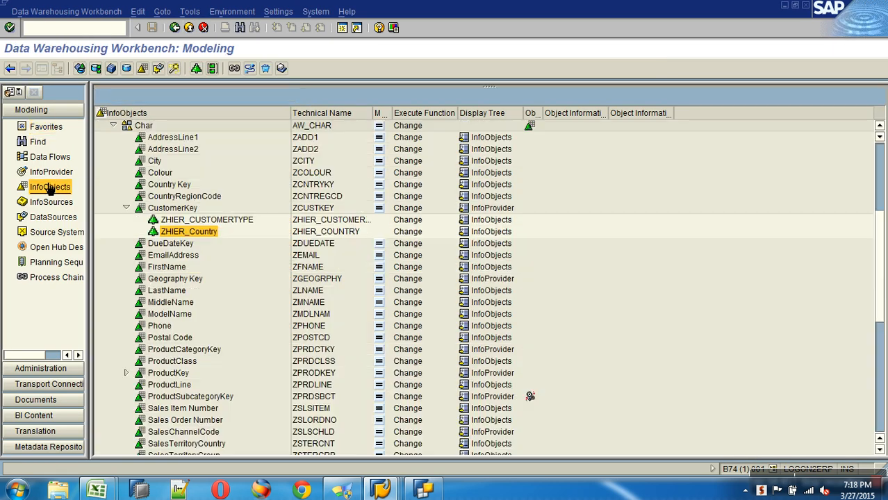
pyautogui.click(101, 95)
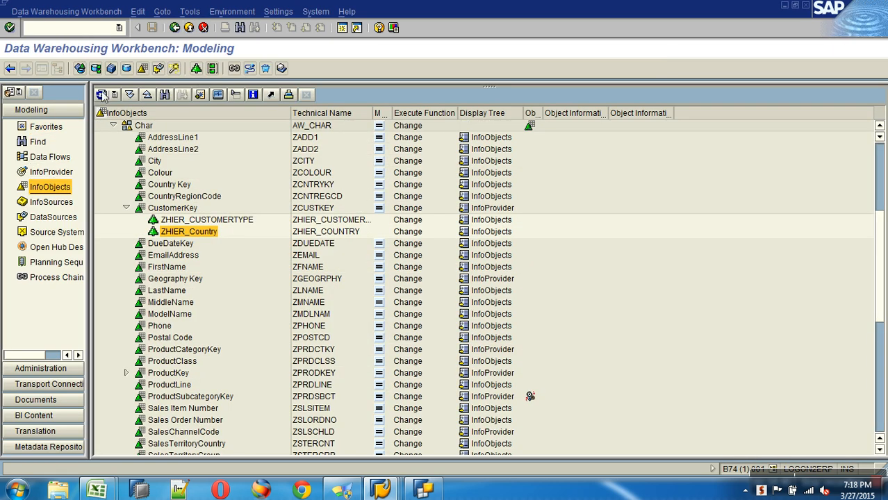
pyautogui.rightClick(220, 235)
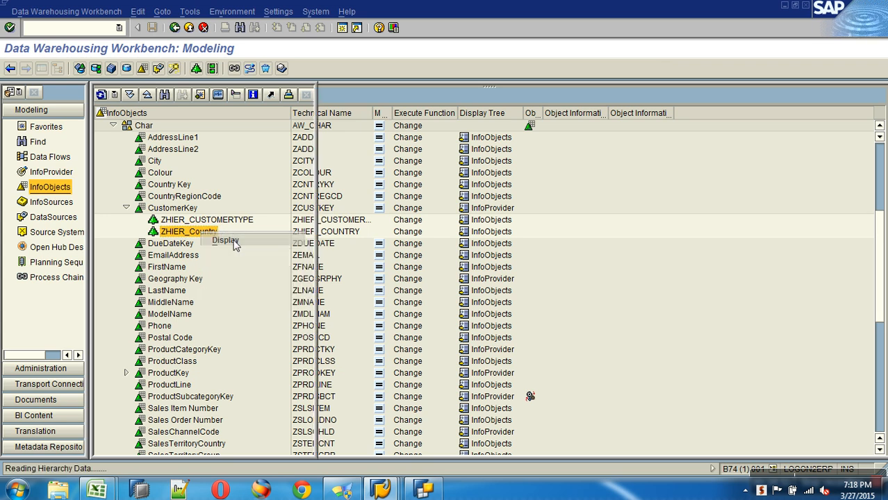
pyautogui.click(225, 240)
pyautogui.click(339, 154)
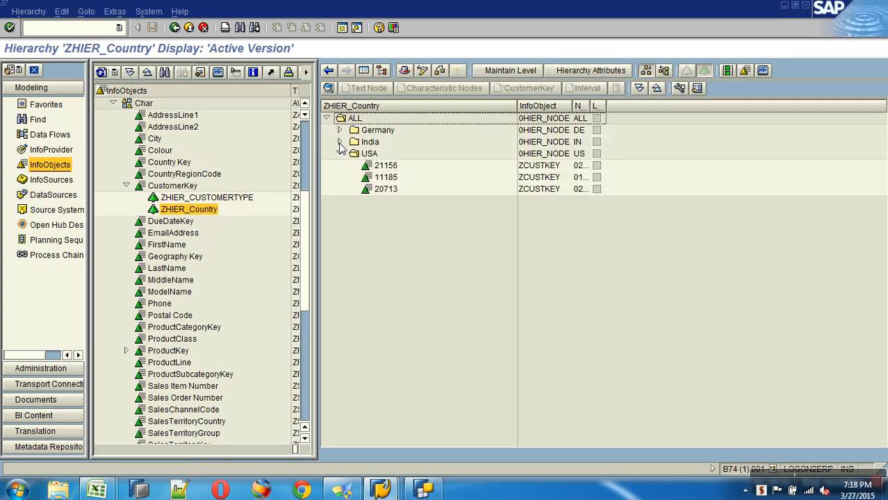
pyautogui.click(339, 142)
pyautogui.click(339, 130)
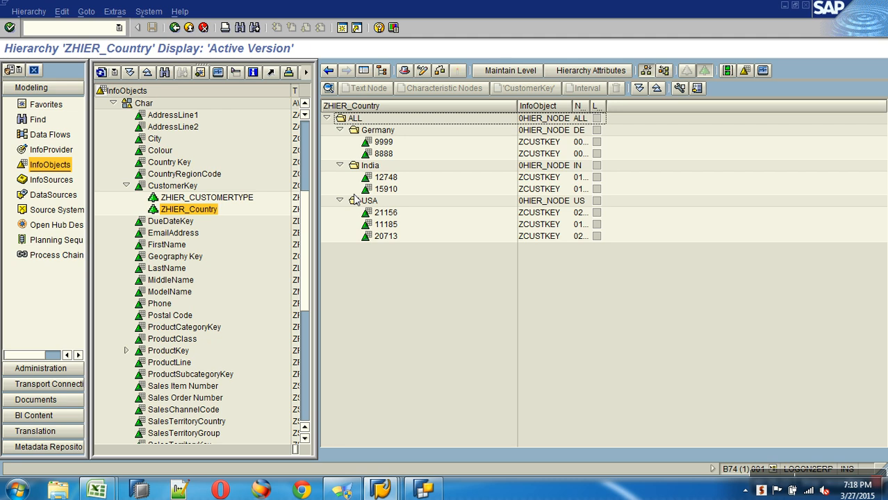
pyautogui.click(360, 120)
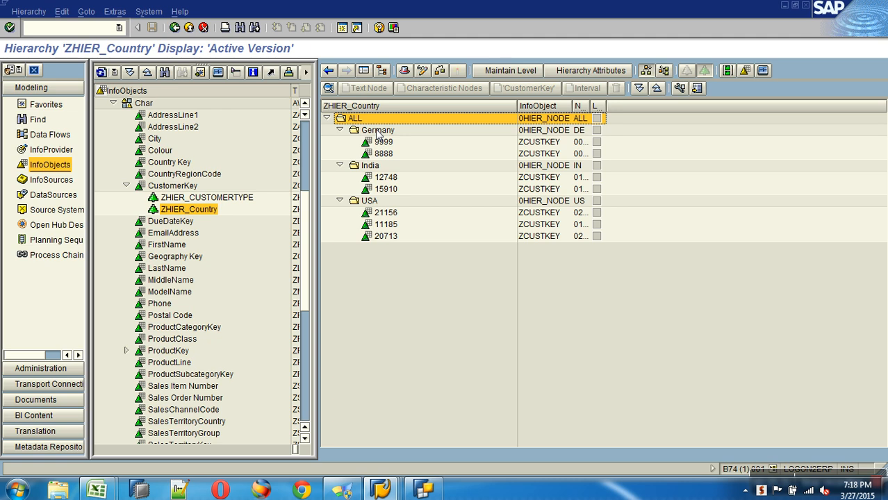
pyautogui.click(379, 133)
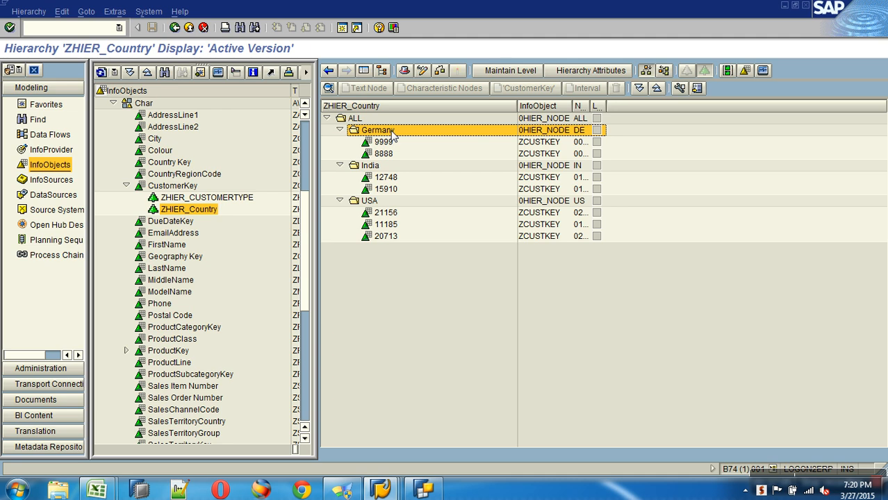
# Step: Close the hierarchy display and manage the ZCUSTKEY_HIER DataSource to list PSA requests 379–387
pyautogui.click(48, 104)
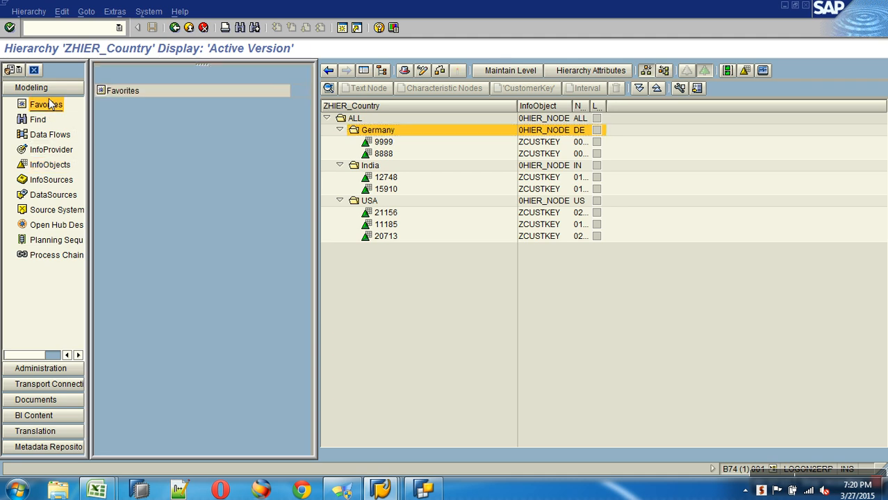
pyautogui.click(188, 27)
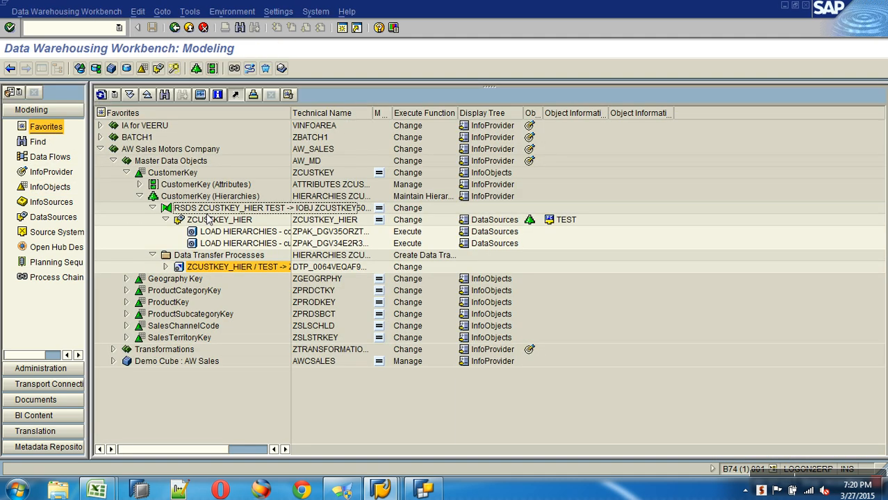
pyautogui.rightClick(210, 221)
pyautogui.click(255, 341)
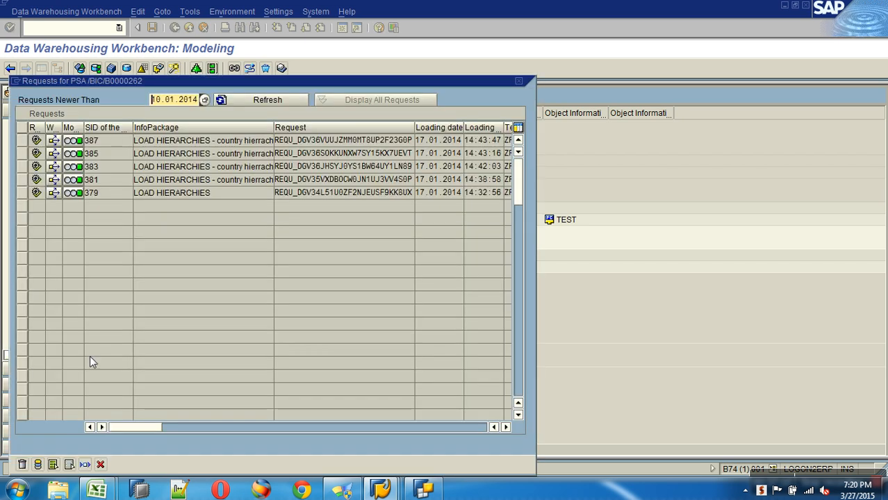
# Step: Close the PSA list, review the ZCUSTKEY_HIER transfer process, then return to the InfoObjects tree
pyautogui.click(100, 464)
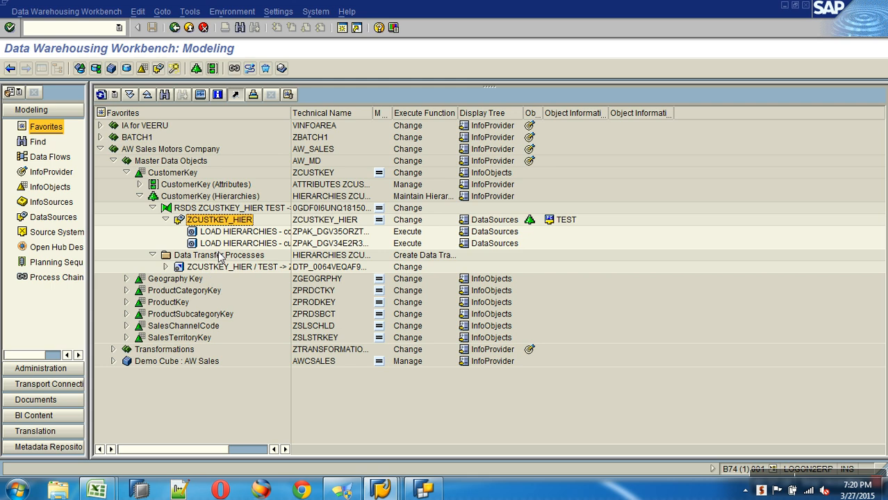
pyautogui.doubleClick(229, 268)
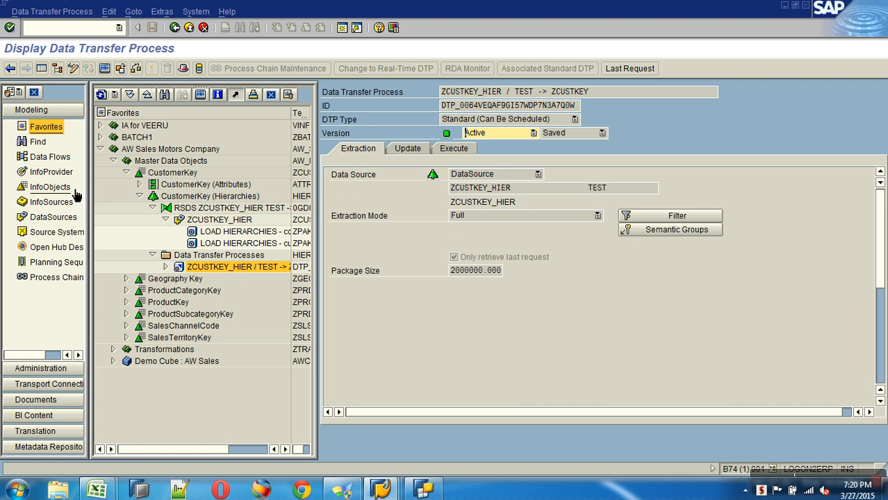
pyautogui.click(61, 174)
pyautogui.click(182, 69)
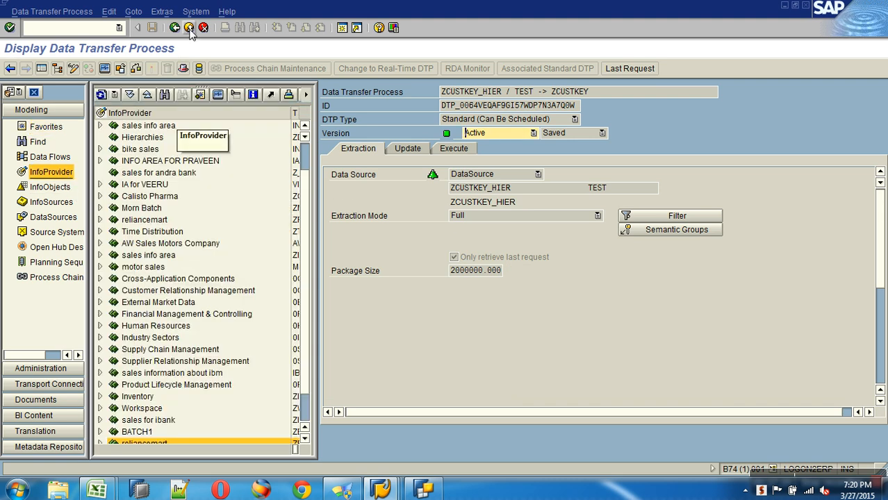
pyautogui.click(50, 187)
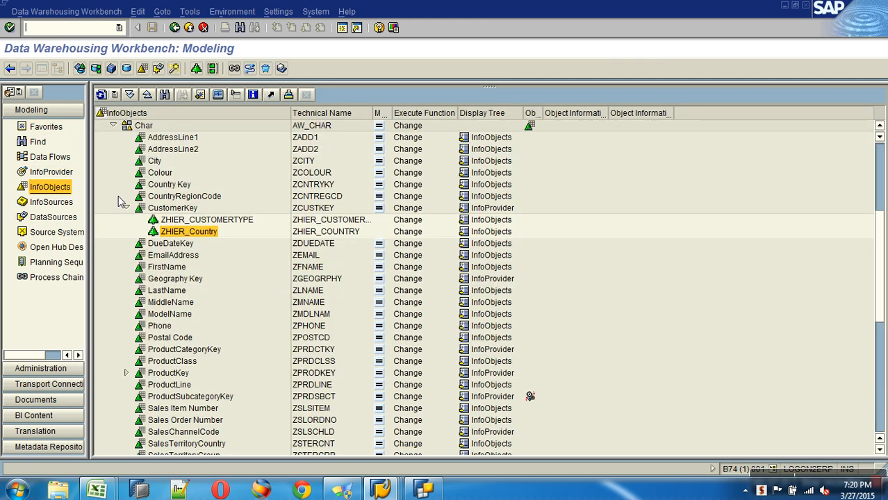
# Step: Open hierarchy maintenance for the CustomerKey characteristic
pyautogui.rightClick(189, 208)
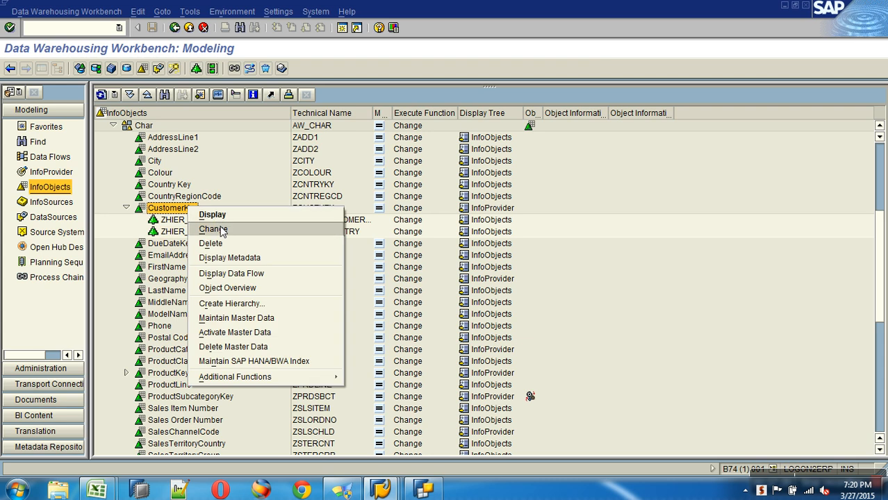
pyautogui.click(213, 230)
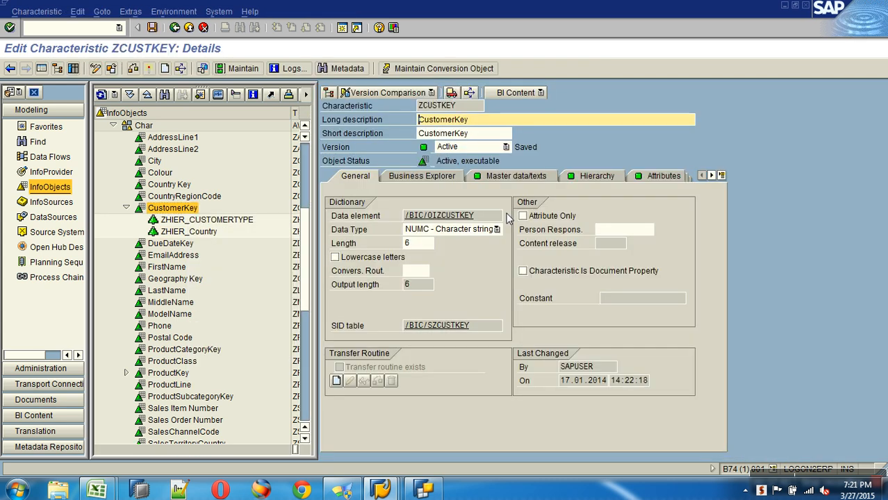
pyautogui.click(589, 176)
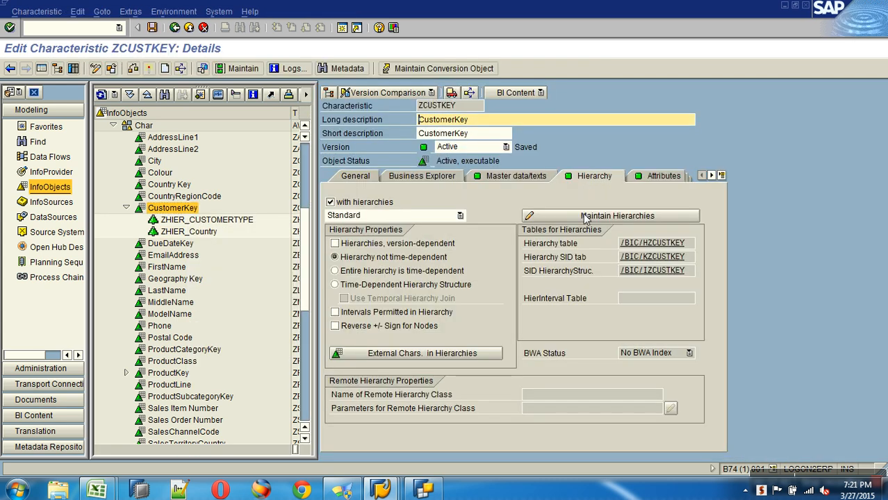
pyautogui.click(584, 217)
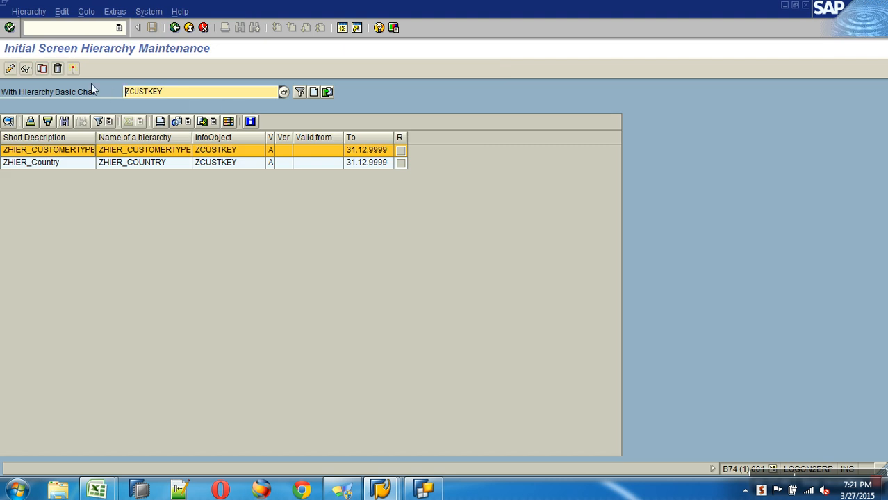
pyautogui.click(69, 162)
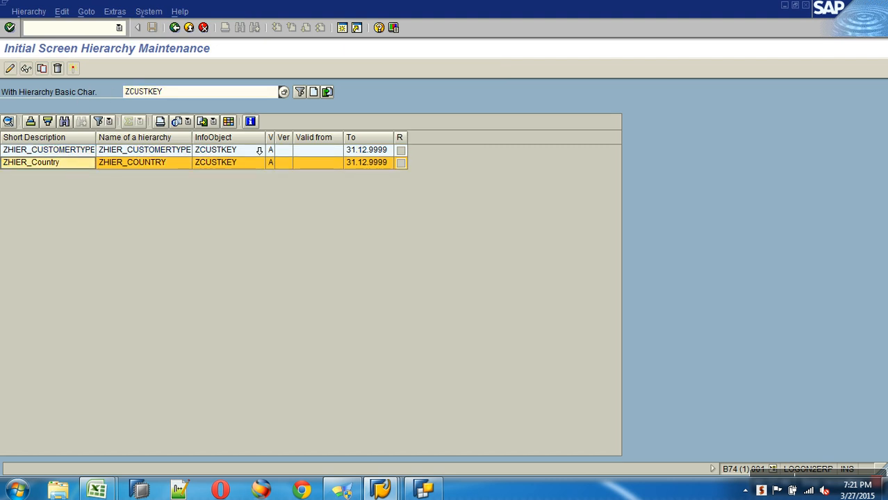
# Step: Create hierarchy ztest_manual for ZCUSTKEY with short description 'Manual'
pyautogui.click(314, 93)
pyautogui.write('zt')
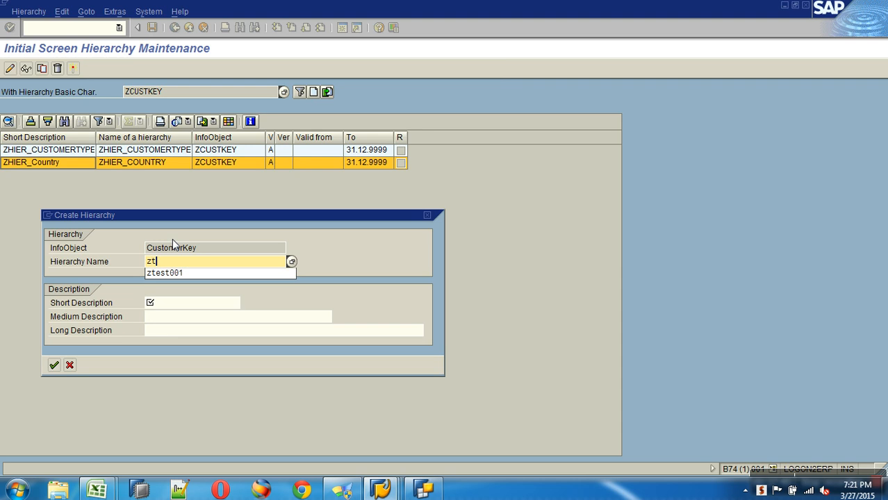
pyautogui.write('est_manual')
pyautogui.press('Tab')
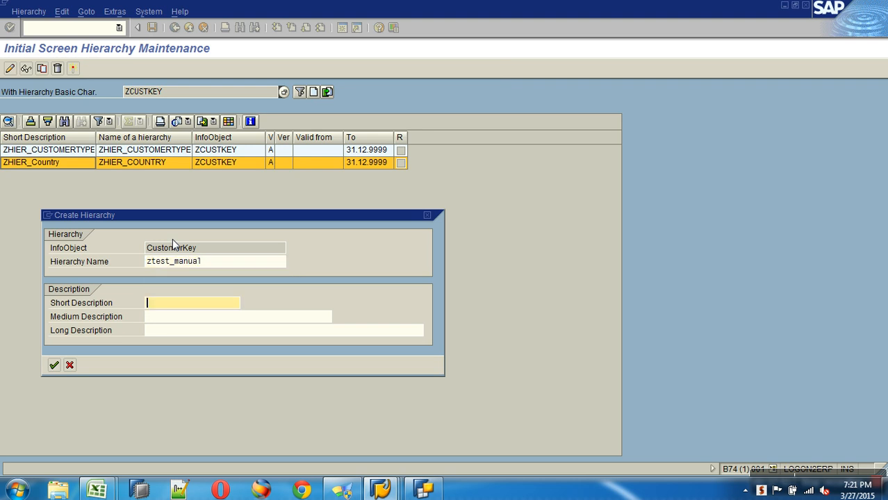
pyautogui.write('Manual')
pyautogui.press('Return')
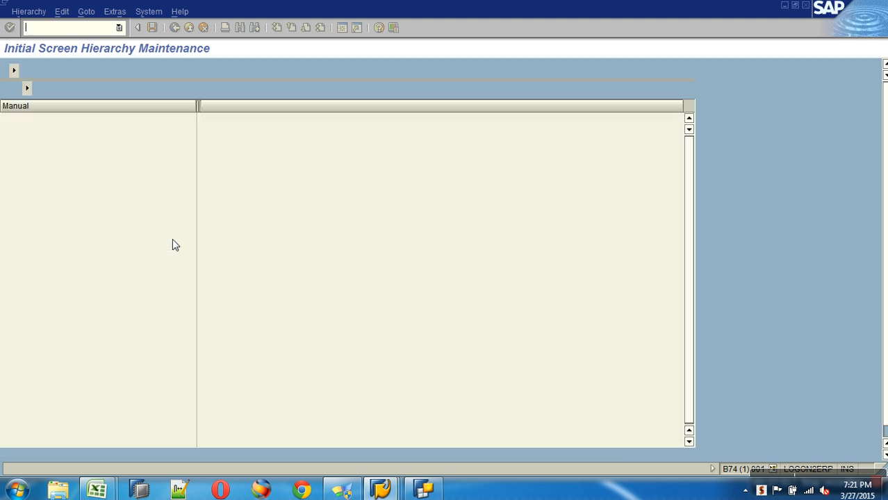
# Step: Create the root text node ALL with short description ALL
pyautogui.click(48, 89)
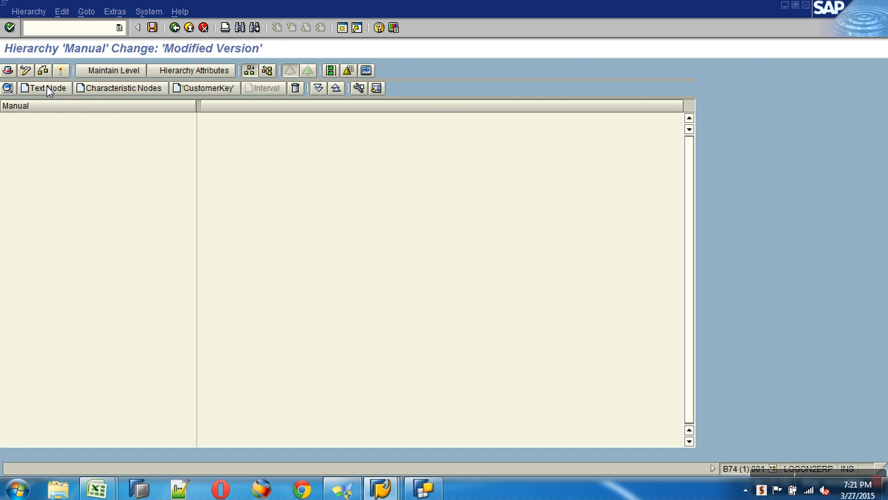
pyautogui.write('ALL')
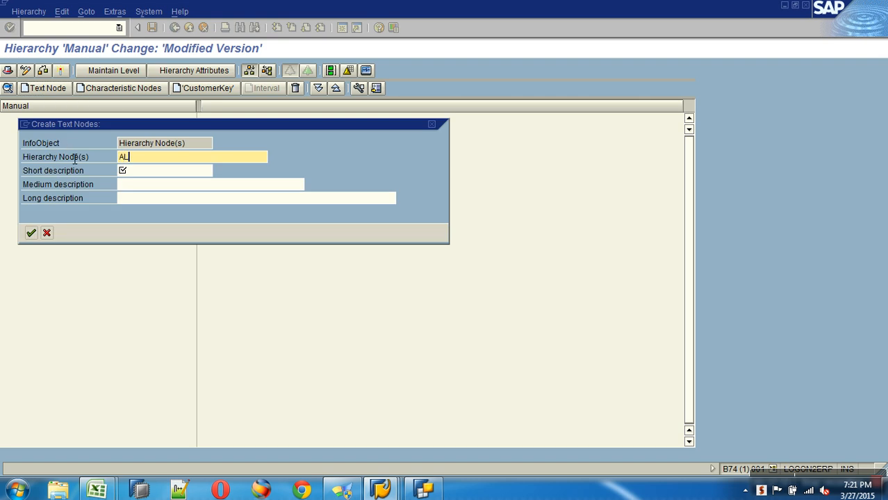
pyautogui.press('Tab')
pyautogui.write('ALL')
pyautogui.press('Return')
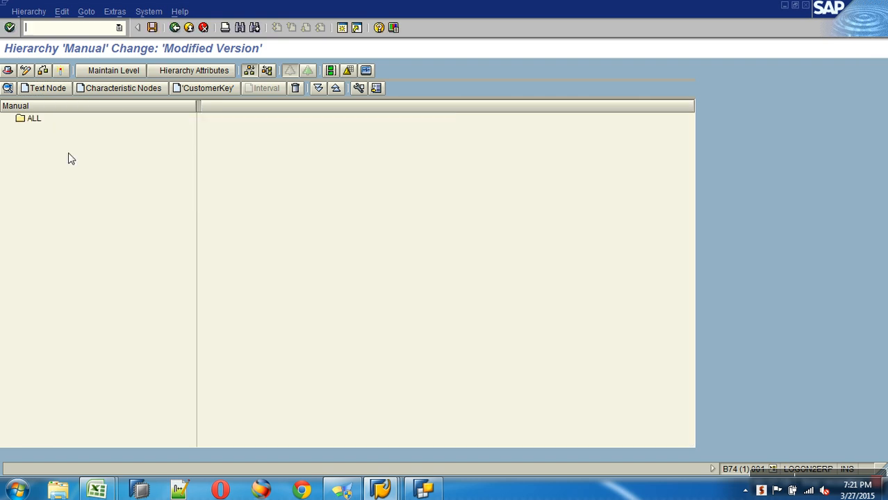
# Step: Add text nodes AP and TG under ALL, each with a matching short description
pyautogui.click(32, 120)
pyautogui.click(44, 88)
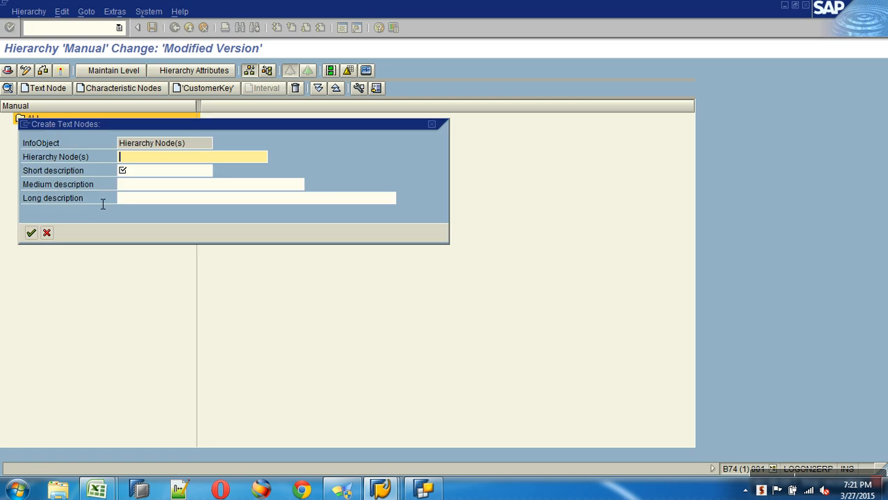
pyautogui.write('AP')
pyautogui.press('Tab')
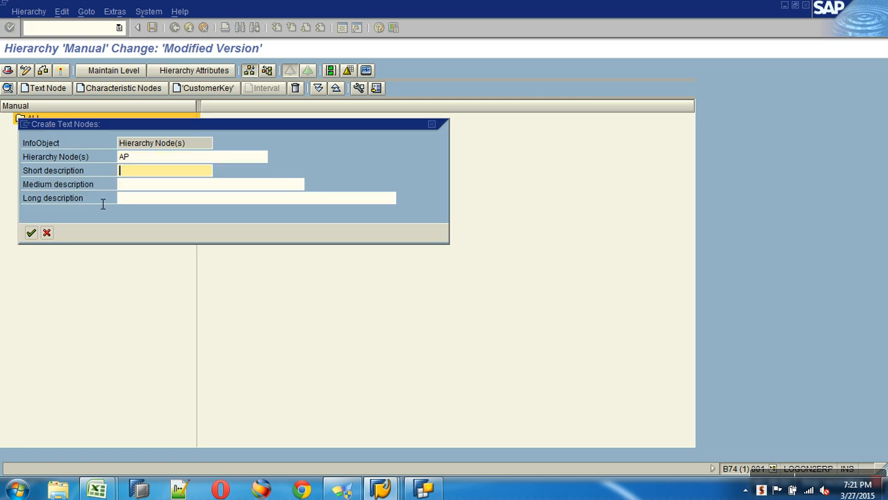
pyautogui.write('AP')
pyautogui.press('Return')
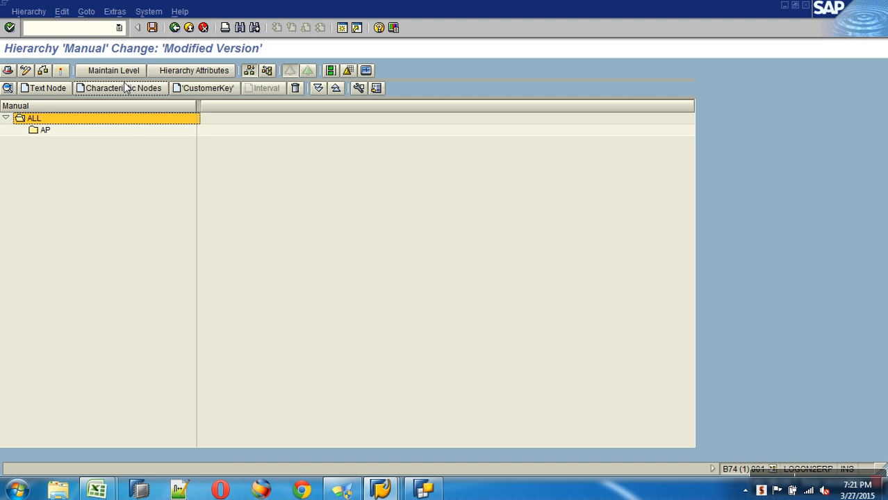
pyautogui.click(45, 89)
pyautogui.write('TG')
pyautogui.press('Tab')
pyautogui.write('TG')
pyautogui.press('Return')
# Step: Add text node KA under ALL with short description KA
pyautogui.click(44, 88)
pyautogui.write('KA')
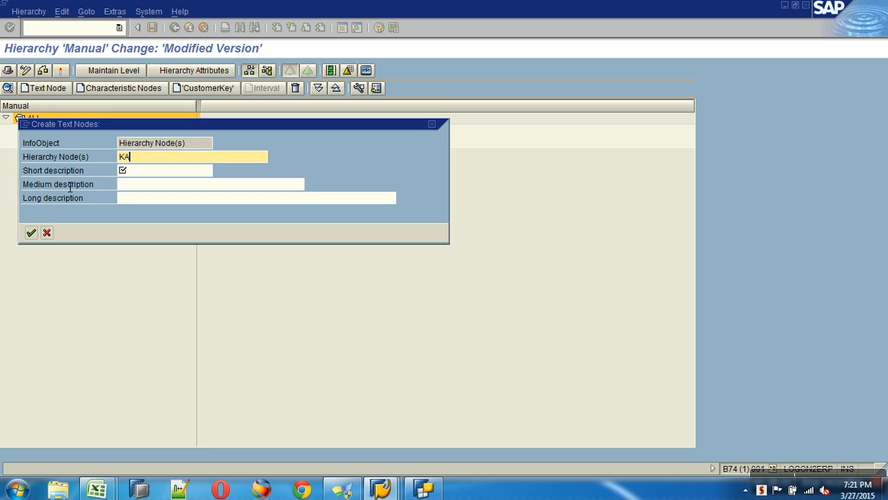
pyautogui.press('Tab')
pyautogui.write('KA')
pyautogui.press('Return')
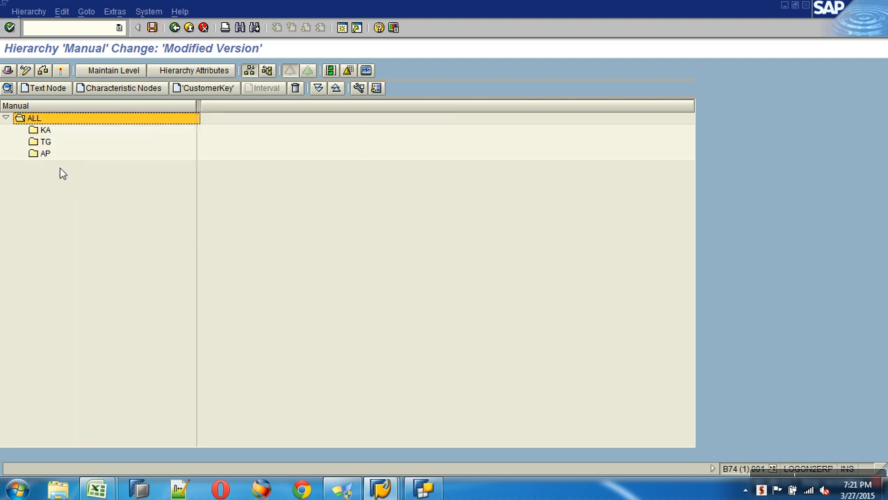
pyautogui.click(44, 155)
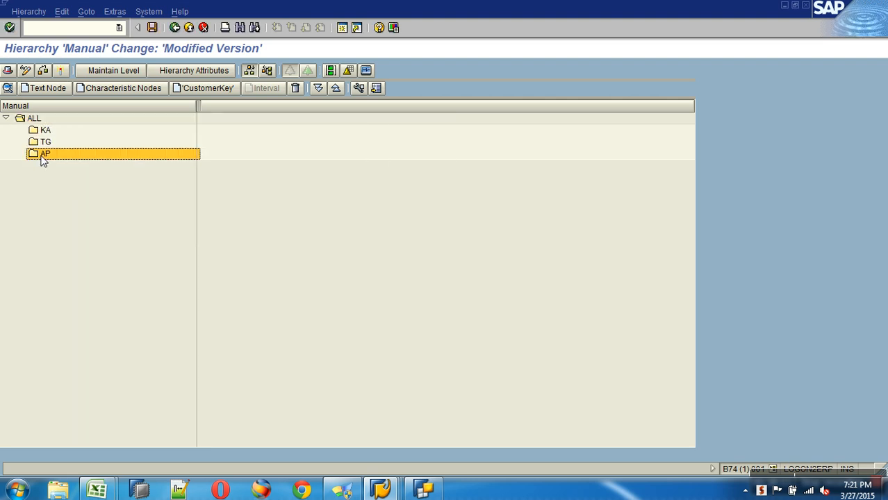
# Step: Insert customers 011000, 011001 and 011002 under the AP node
pyautogui.click(205, 89)
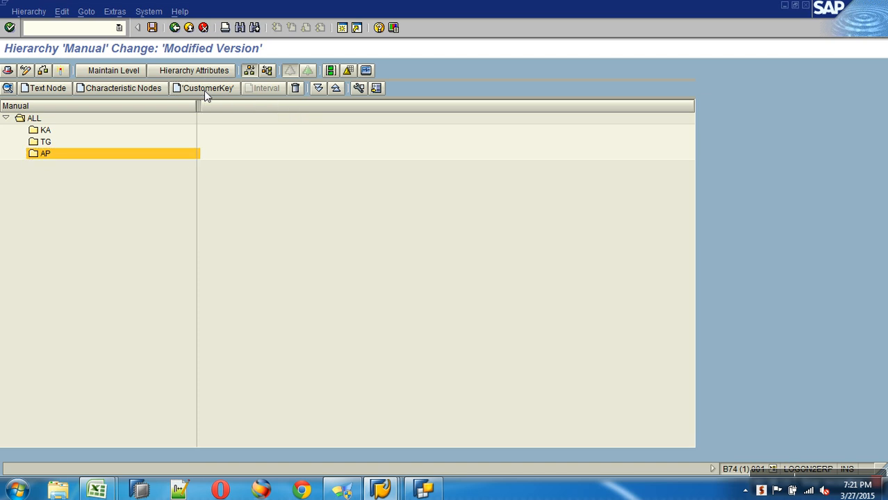
pyautogui.click(120, 147)
pyautogui.click(120, 157)
pyautogui.click(120, 167)
pyautogui.click(122, 464)
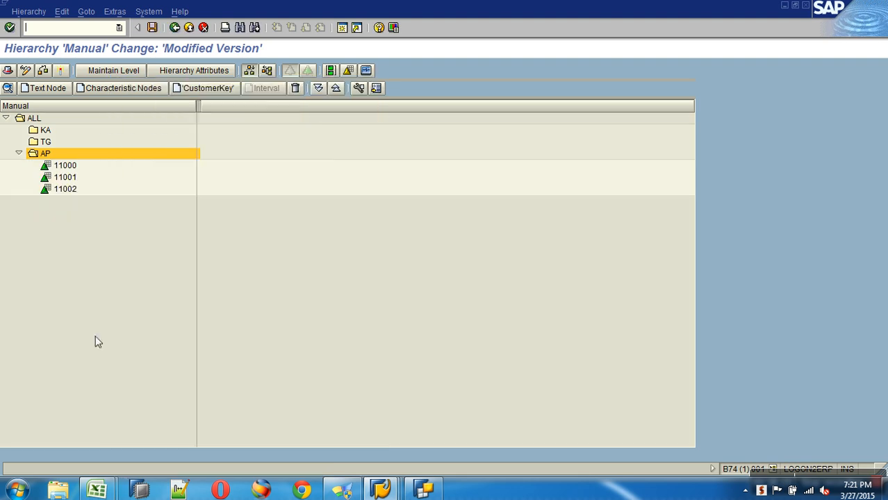
# Step: Insert customers 011010, 011011 and 011012 under the TG node
pyautogui.rightClick(49, 142)
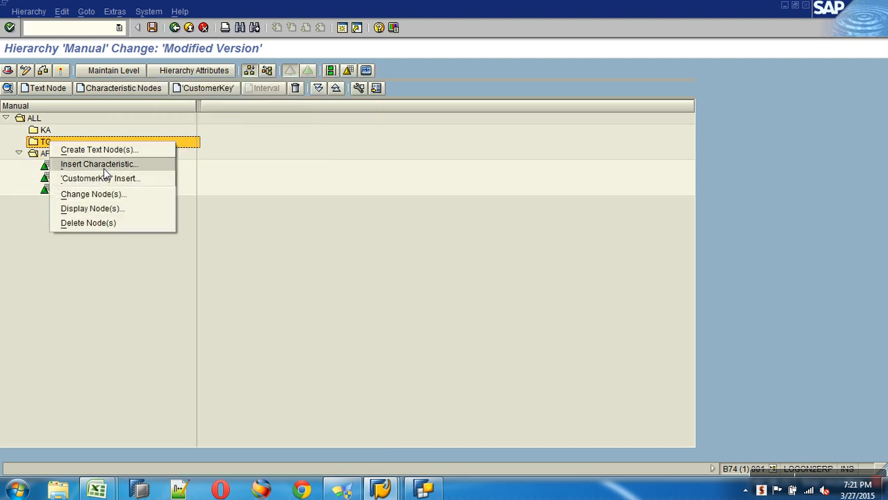
pyautogui.click(117, 178)
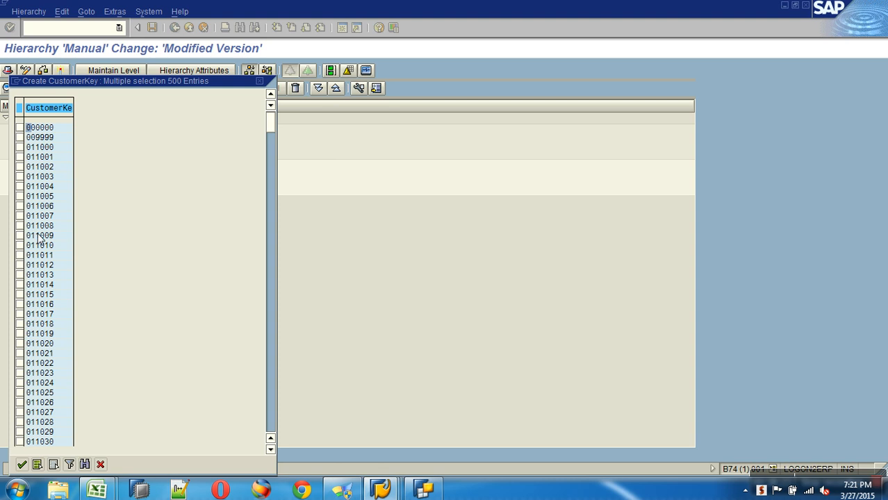
pyautogui.click(19, 245)
pyautogui.click(19, 255)
pyautogui.click(20, 264)
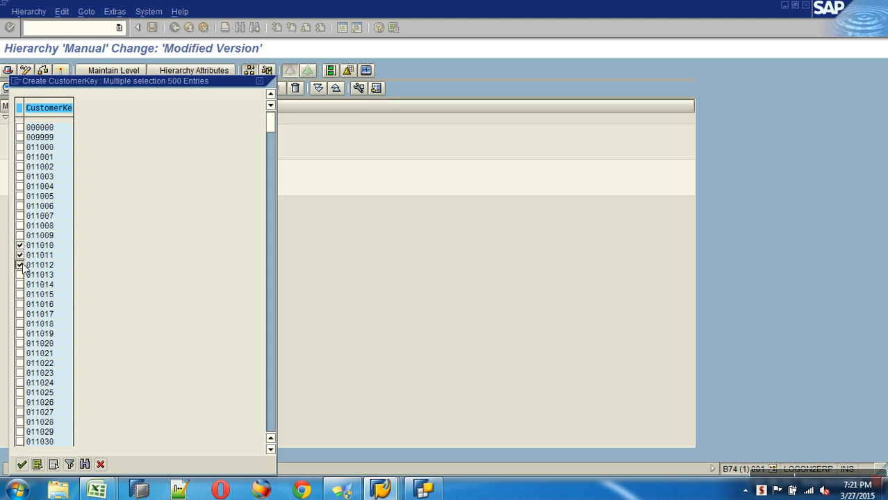
pyautogui.click(21, 464)
# Step: Insert customers 011027, 011028 and 011029 under the KA node
pyautogui.rightClick(48, 130)
pyautogui.click(83, 165)
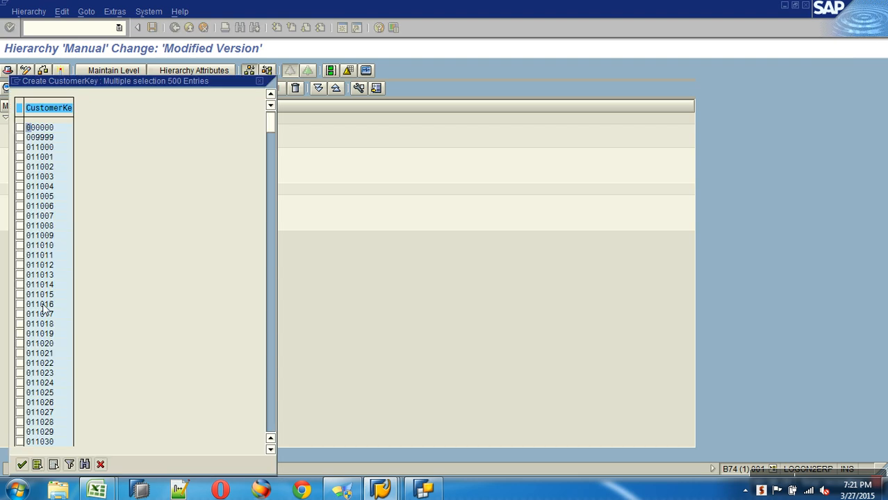
pyautogui.click(20, 432)
pyautogui.click(20, 422)
pyautogui.click(19, 412)
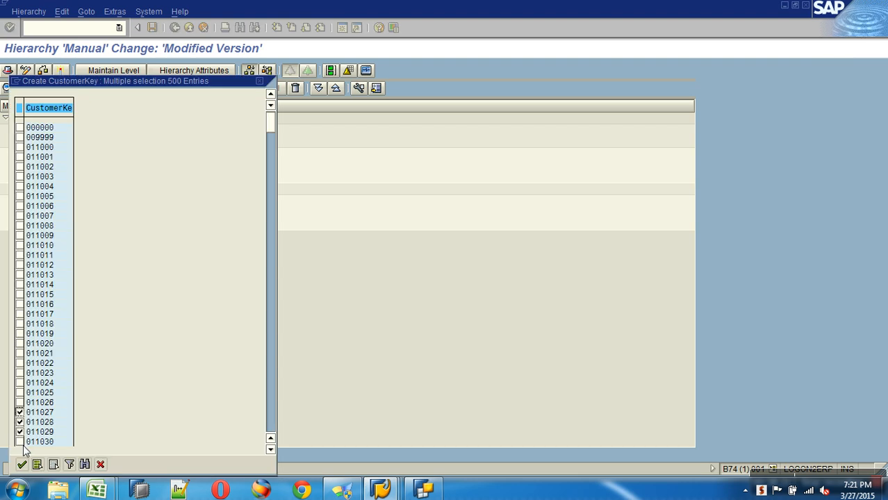
pyautogui.click(21, 464)
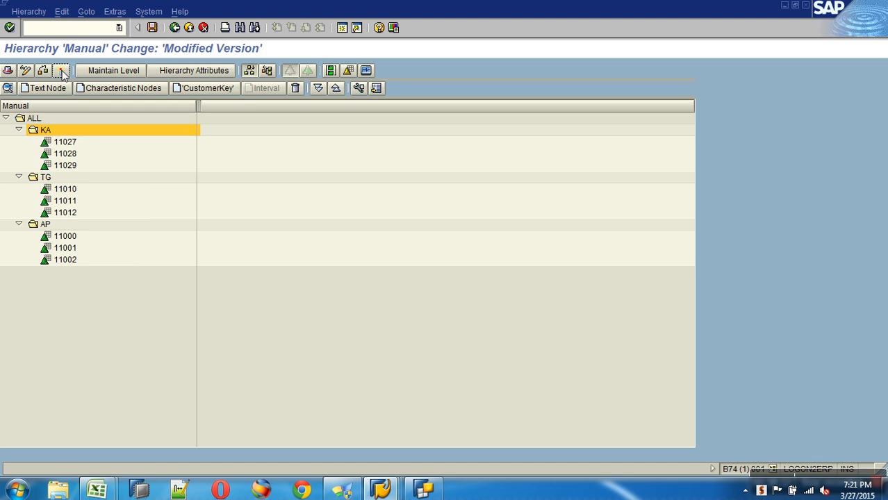
# Step: Leave hierarchy maintenance and refresh the tree so ZTEST_MANUAL appears under CustomerKey
pyautogui.click(188, 27)
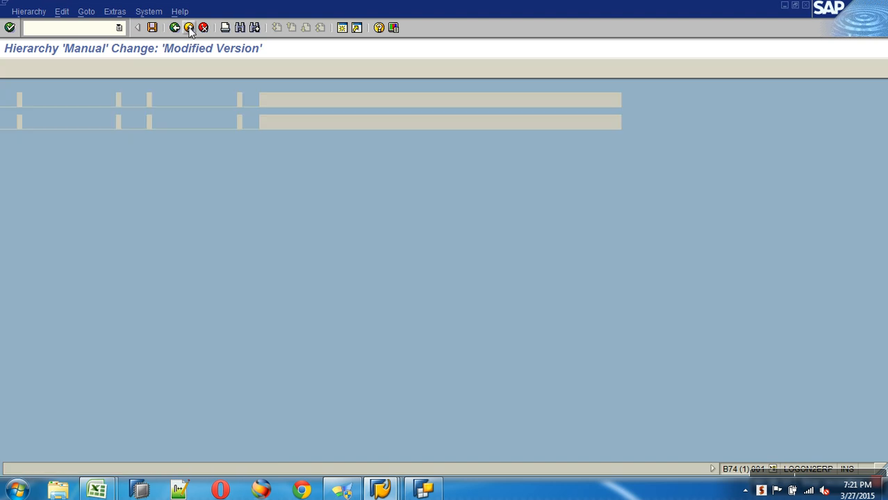
pyautogui.click(189, 27)
pyautogui.click(101, 94)
pyautogui.click(188, 28)
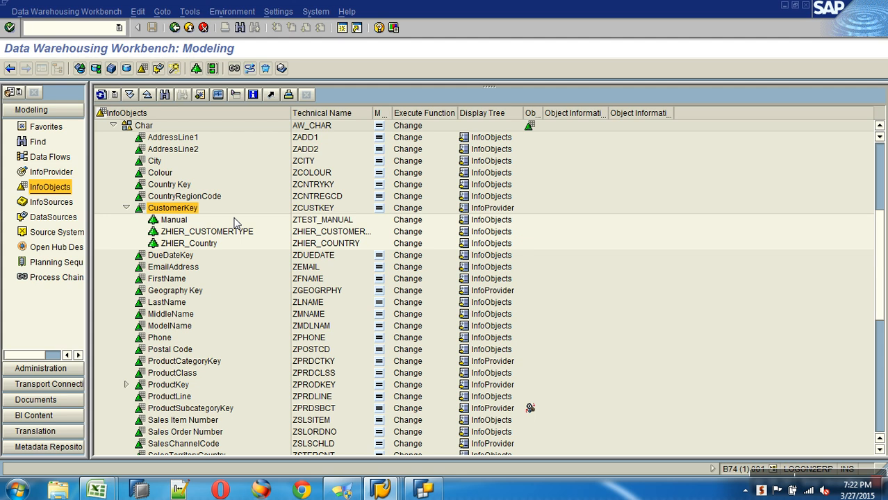
pyautogui.moveTo(807, 476)
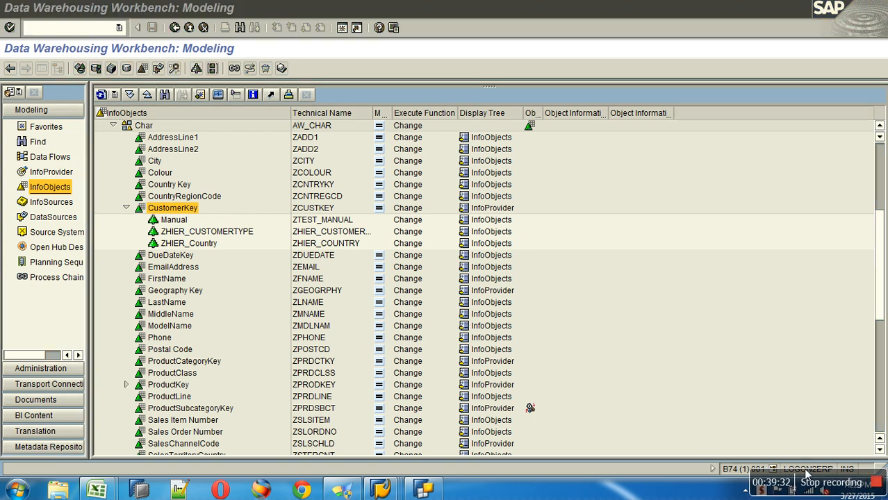